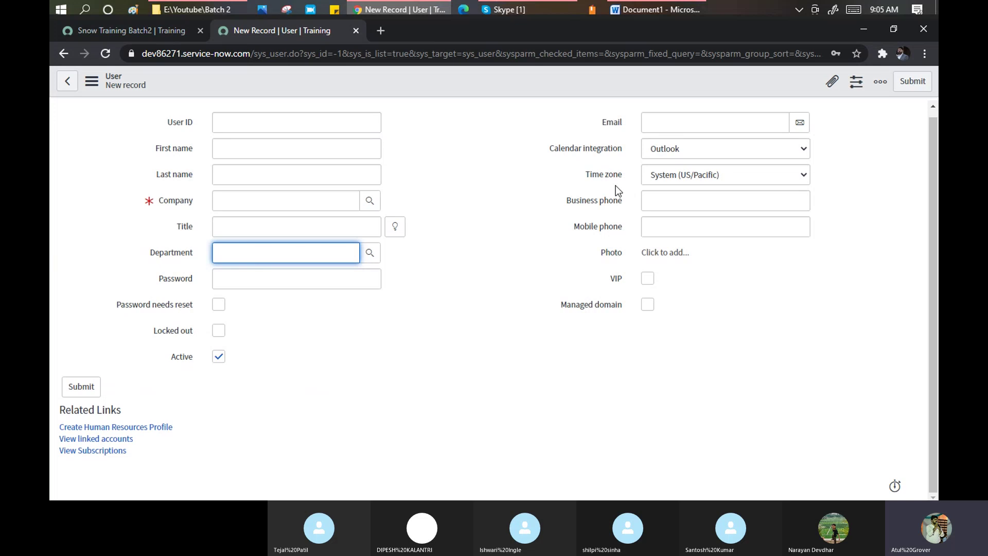
- Discard the blank new-user form and add a Company column to the Users list
{"action": "left_click", "coordinate": [68, 82]}
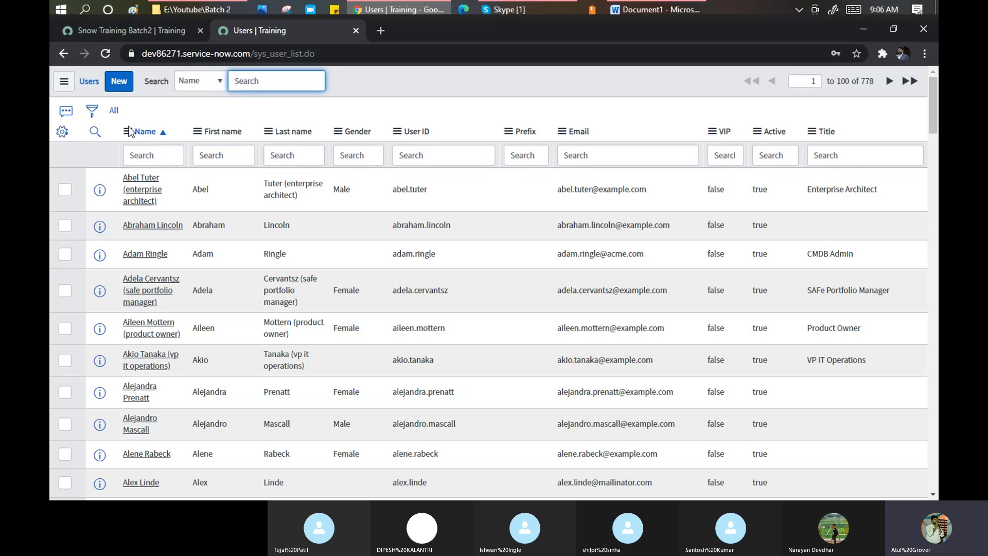
{"action": "left_click", "coordinate": [58, 139]}
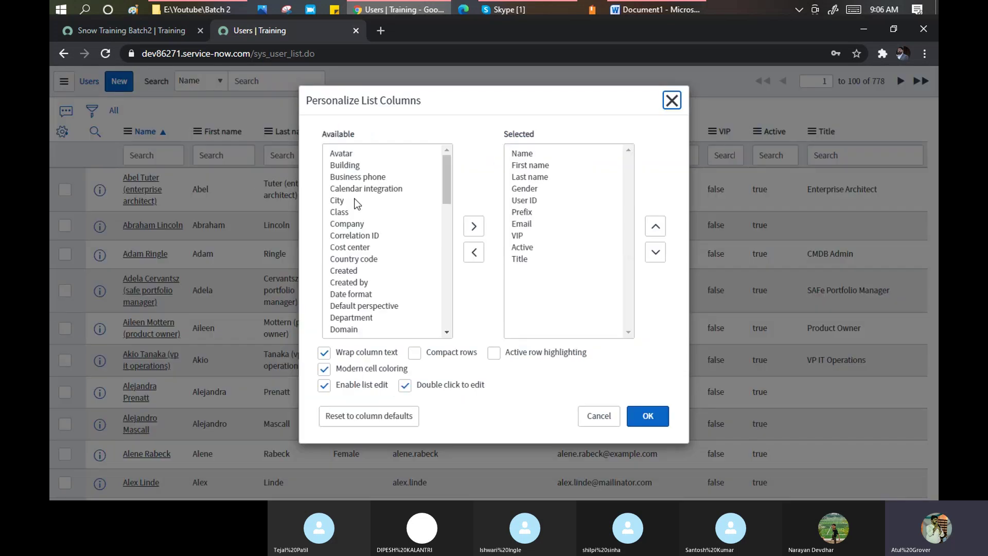
{"action": "left_click", "coordinate": [354, 192]}
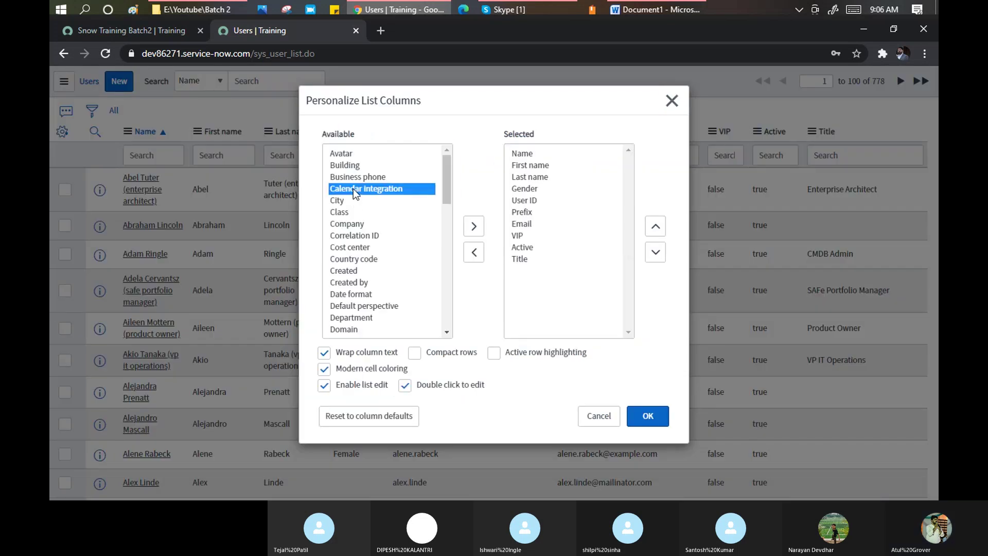
{"action": "key", "text": "Down"}
{"action": "key", "text": "Down"}
{"action": "key", "text": "Down"}
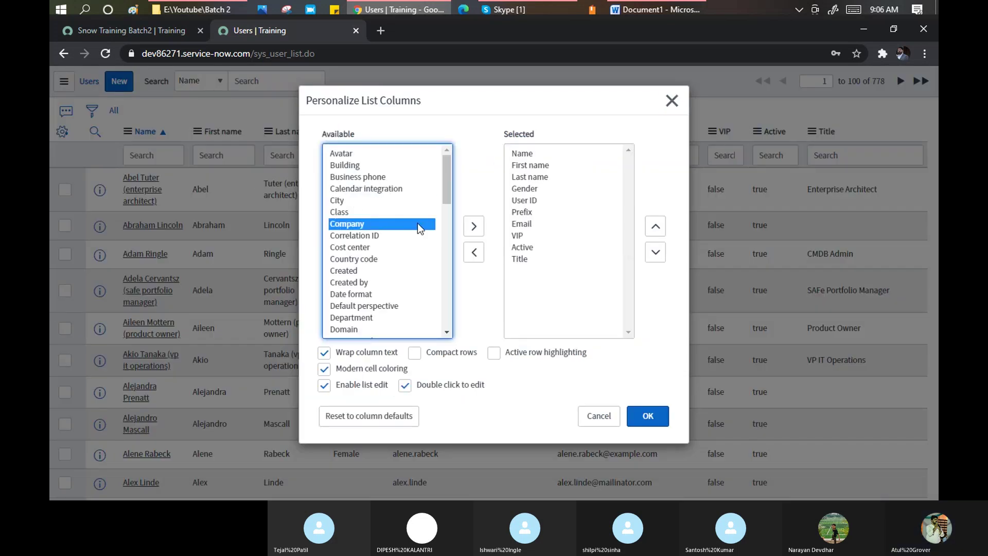
{"action": "left_click", "coordinate": [473, 226]}
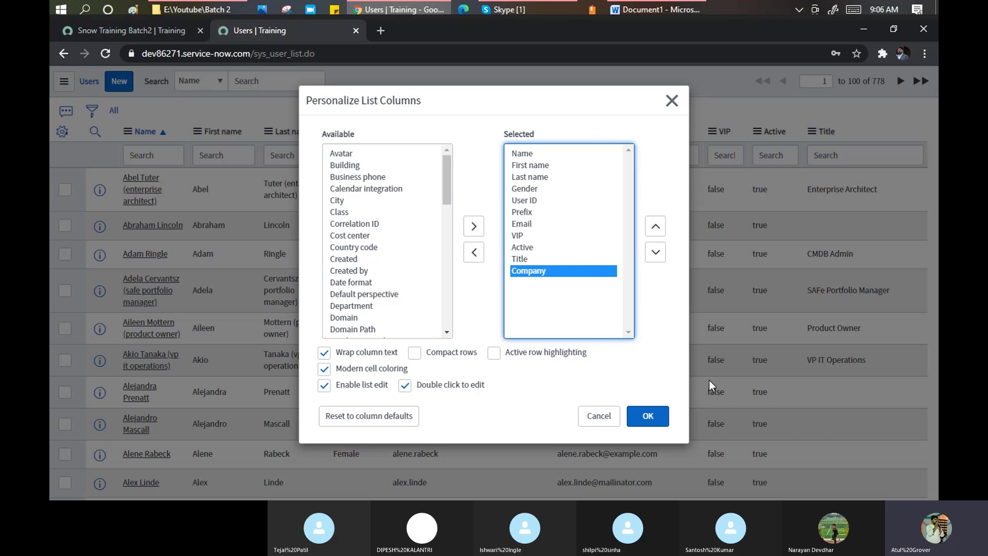
{"action": "left_click", "coordinate": [658, 419]}
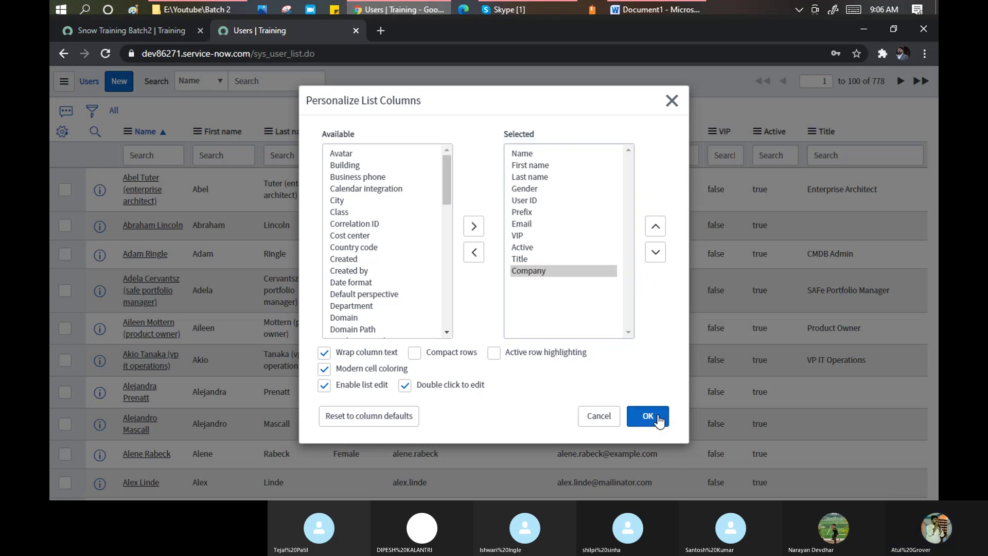
{"action": "left_click", "coordinate": [648, 416]}
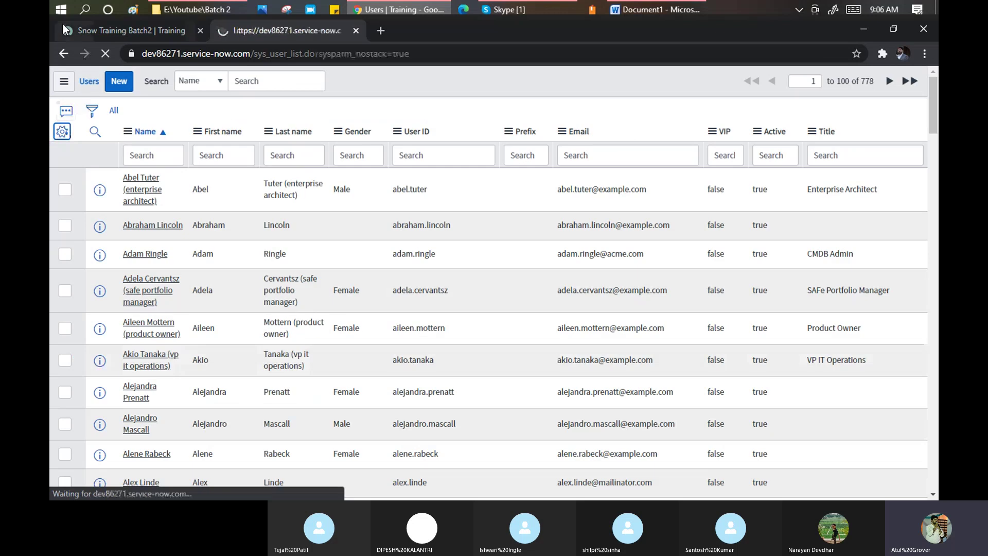
{"action": "left_click", "coordinate": [66, 12]}
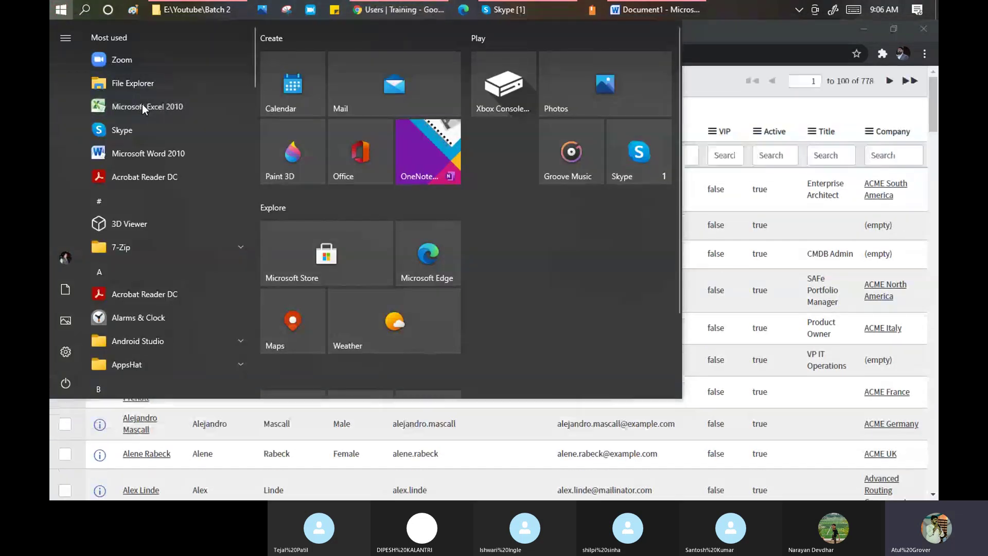
- Launch Excel 2010, review the Target Field notes in Word, and return to Book1
{"action": "left_click", "coordinate": [142, 106]}
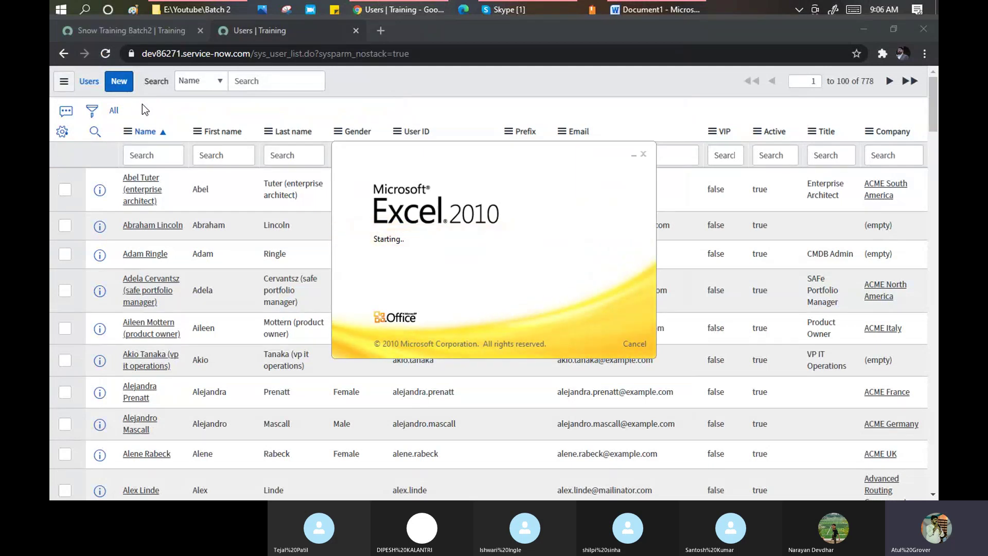
{"action": "left_click", "coordinate": [648, 12]}
{"action": "left_click_drag", "start_coordinate": [294, 290], "coordinate": [615, 301]}
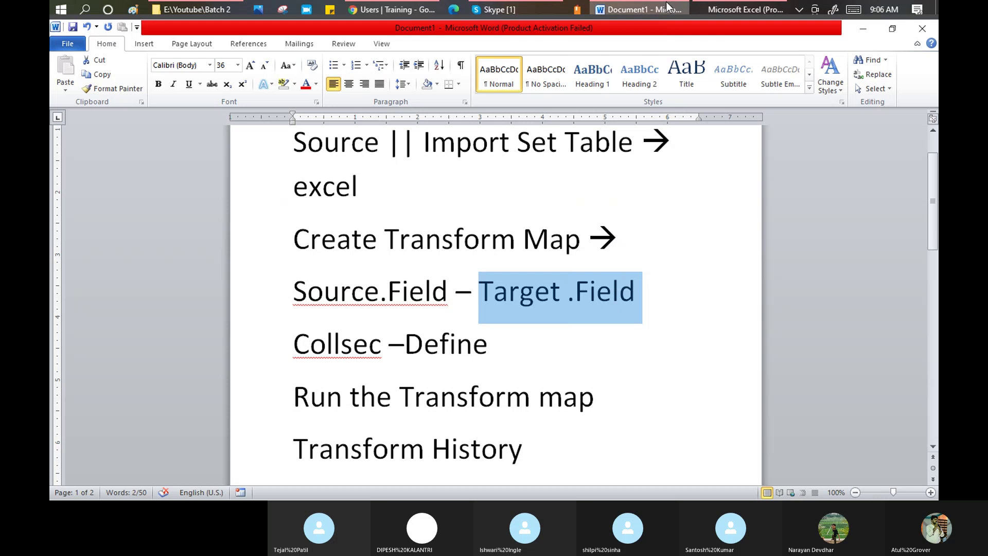
{"action": "left_click", "coordinate": [746, 11]}
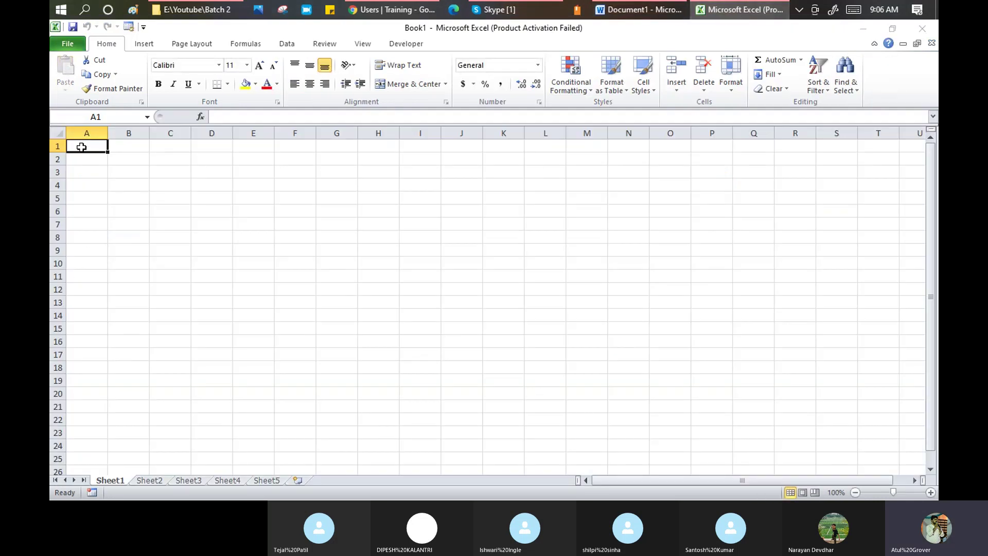
- Enter the headers UserName, Frist Name, lastName and Title in A1 through D1
{"action": "key", "text": "Return"}
{"action": "type", "text": "User"}
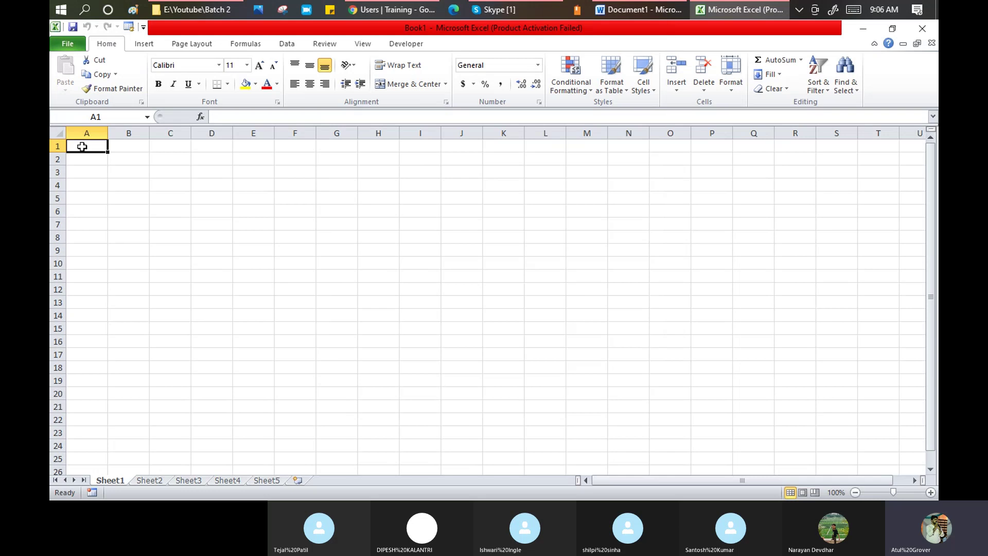
{"action": "type", "text": " Name"}
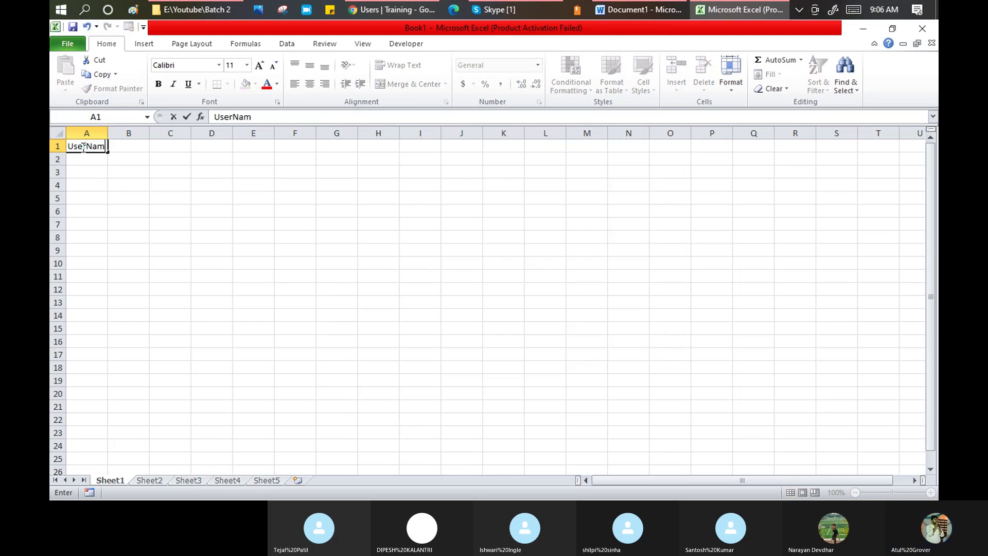
{"action": "key", "text": "Tab"}
{"action": "type", "text": "Frist Name"}
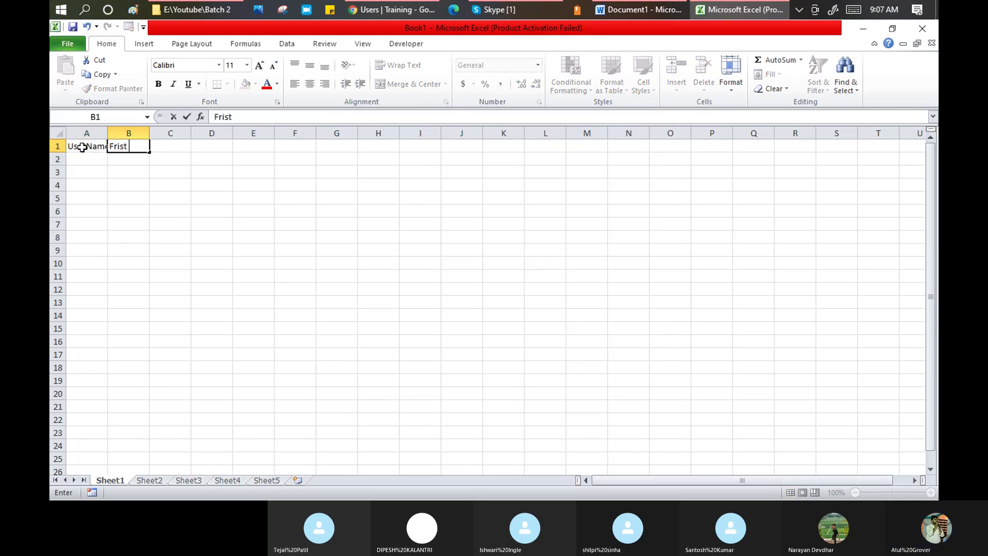
{"action": "key", "text": "Tab"}
{"action": "type", "text": "last"}
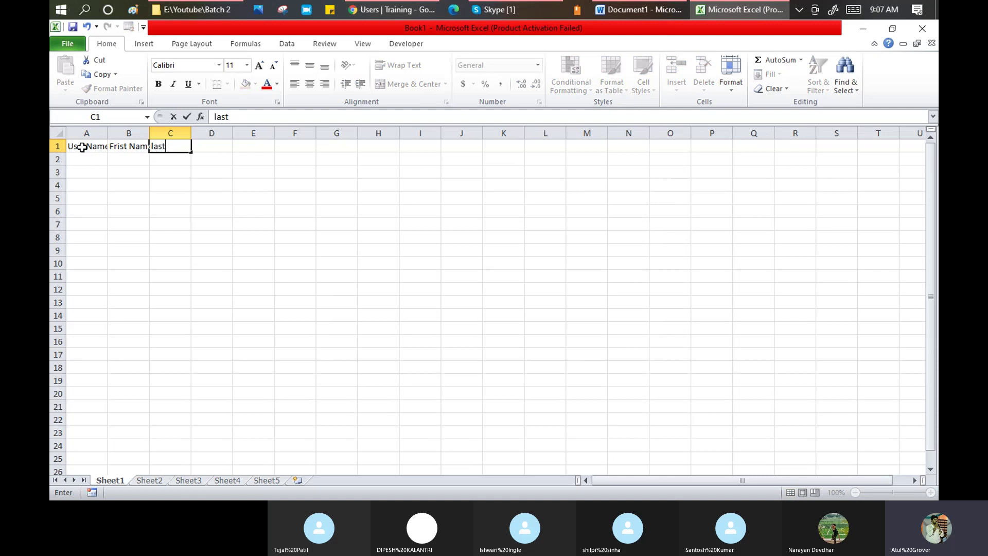
{"action": "type", "text": "Name"}
{"action": "key", "text": "Tab"}
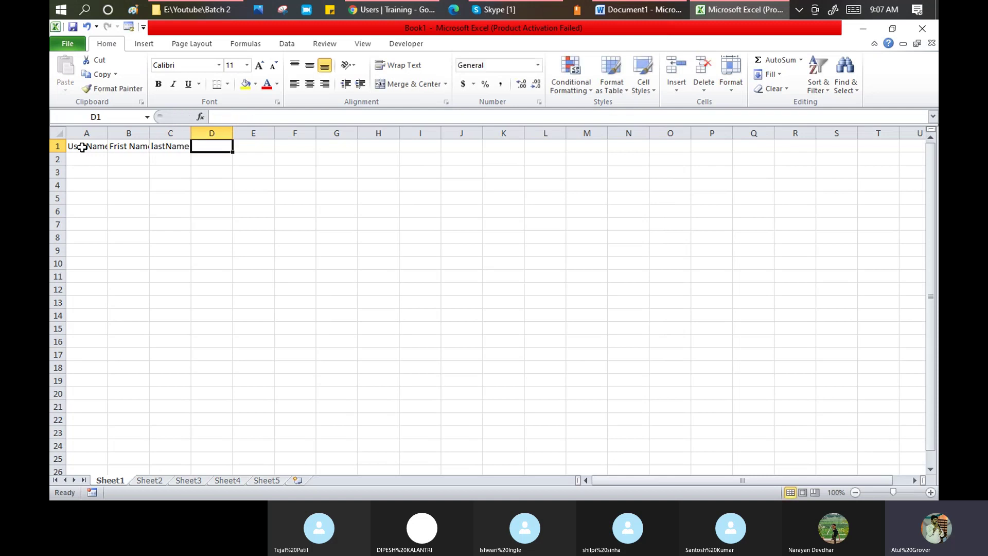
{"action": "type", "text": "Titel"}
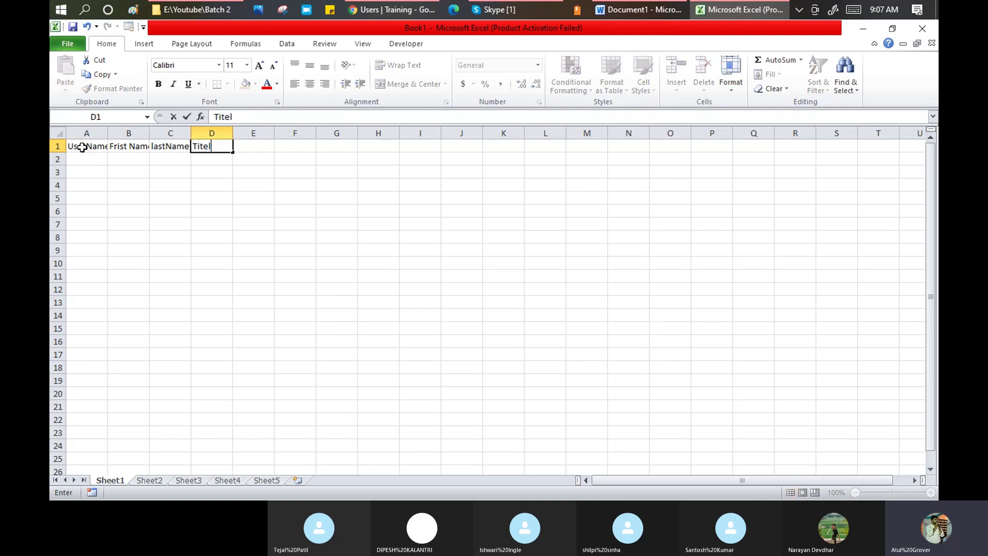
{"action": "key", "text": "BackSpace"}
{"action": "key", "text": "BackSpace"}
{"action": "type", "text": "le"}
{"action": "key", "text": "Return"}
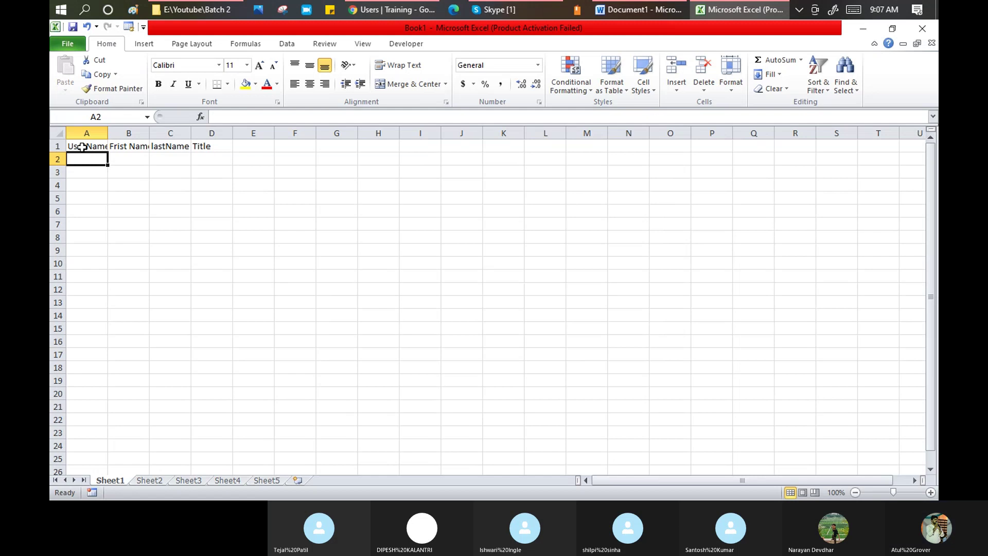
- Autofit all columns to the header text and zoom the sheet to about 250%
{"action": "left_click", "coordinate": [58, 133]}
{"action": "double_click", "coordinate": [109, 132]}
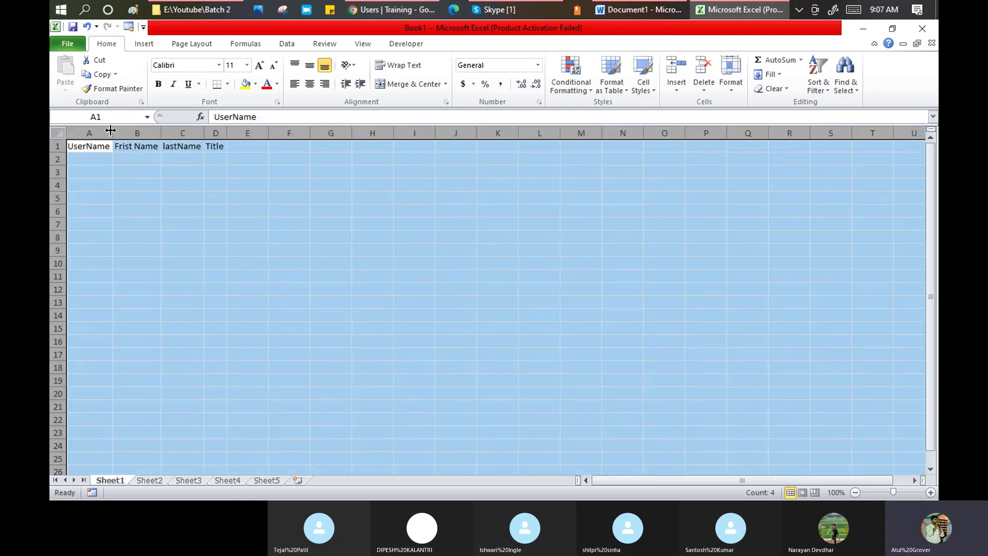
{"action": "left_click_drag", "start_coordinate": [86, 146], "coordinate": [217, 146]}
{"action": "left_click", "coordinate": [931, 493]}
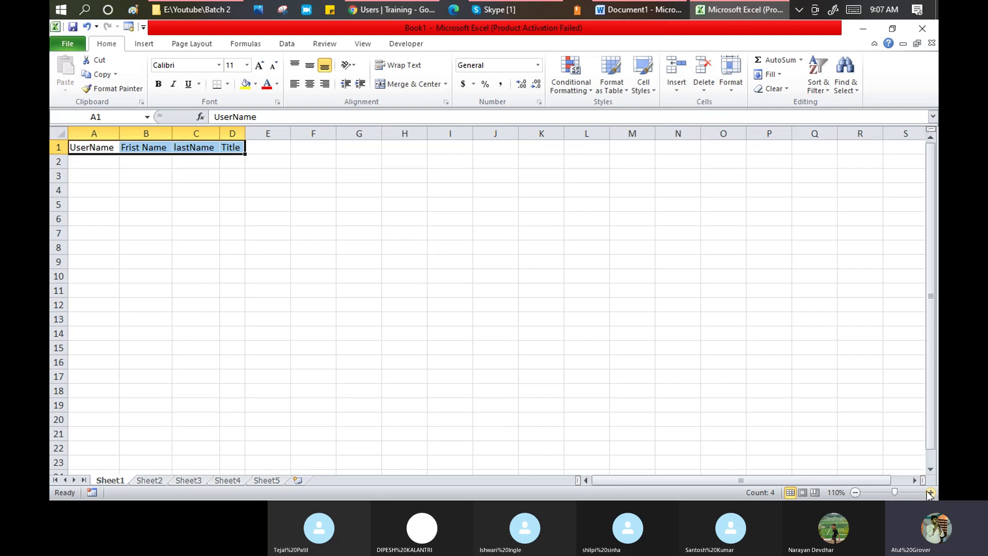
{"action": "left_click", "coordinate": [931, 492]}
{"action": "left_click", "coordinate": [931, 492]}
{"action": "left_click", "coordinate": [930, 492]}
{"action": "left_click", "coordinate": [930, 493]}
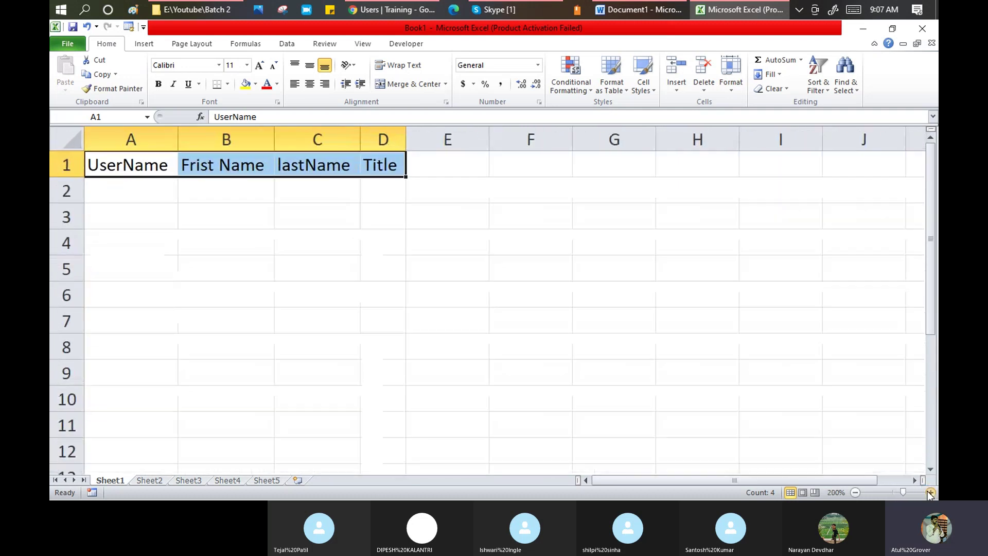
{"action": "left_click", "coordinate": [930, 493]}
{"action": "left_click", "coordinate": [930, 493]}
{"action": "left_click", "coordinate": [931, 492]}
{"action": "left_click", "coordinate": [930, 492]}
{"action": "left_click", "coordinate": [931, 493]}
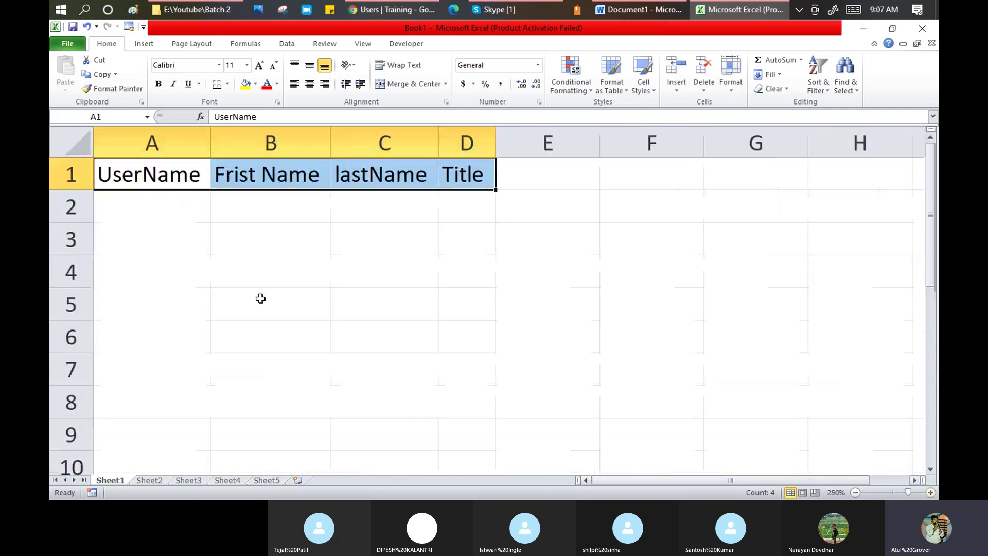
{"action": "left_click", "coordinate": [118, 173]}
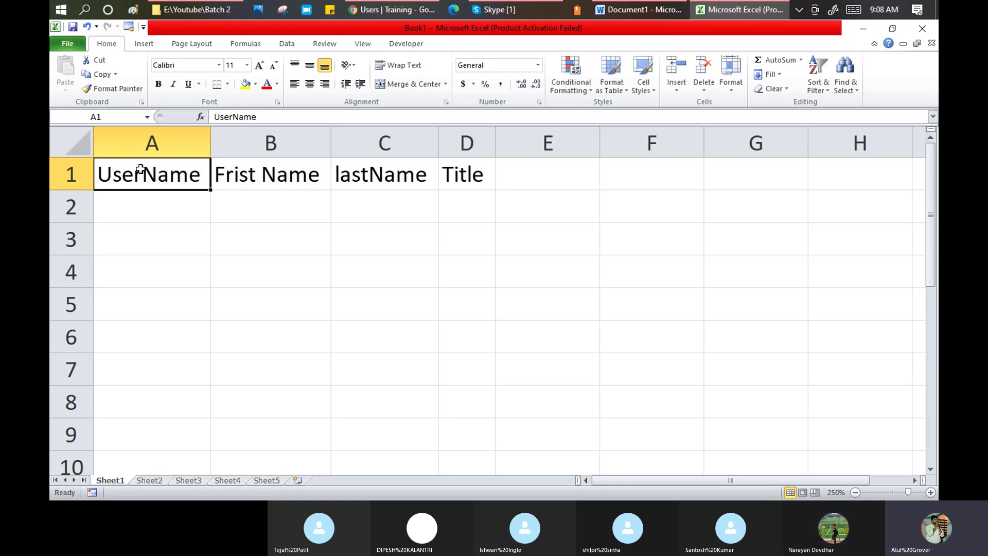
- Switch from Excel back to the ServiceNow Users list in Chrome
{"action": "left_click", "coordinate": [371, 8]}
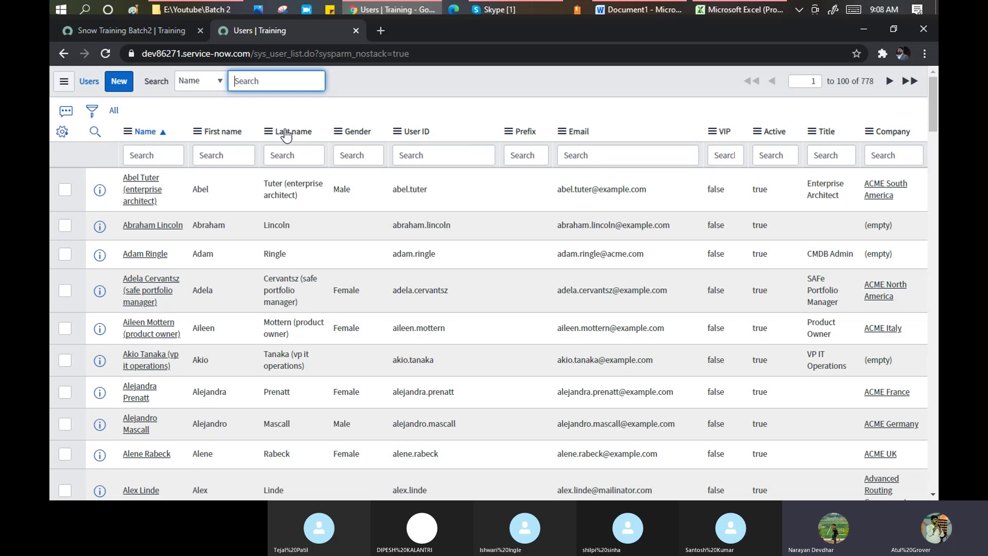
- Filter Users to one matching name, export it as sys_user.xlsx, and show it in its folder
{"action": "right_click", "coordinate": [137, 189]}
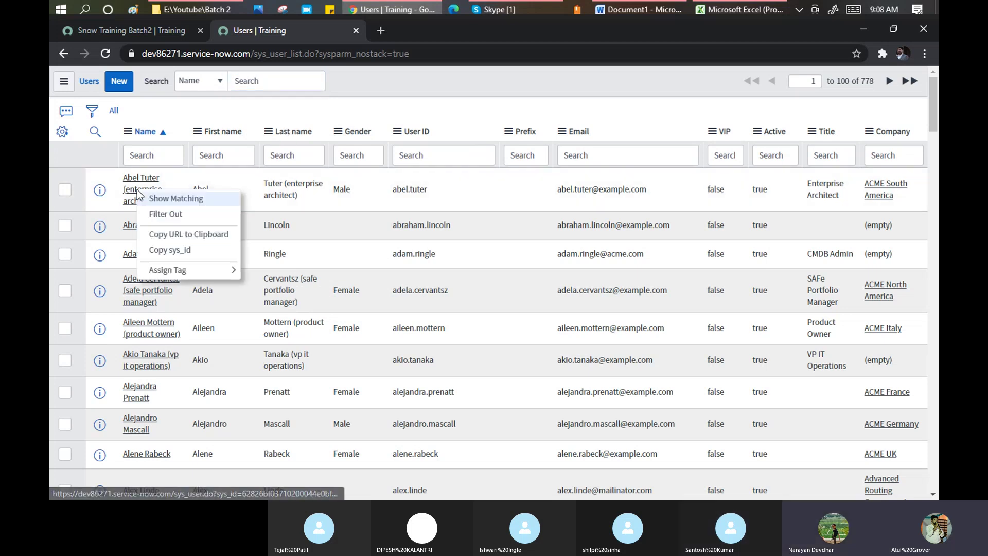
{"action": "left_click", "coordinate": [169, 199]}
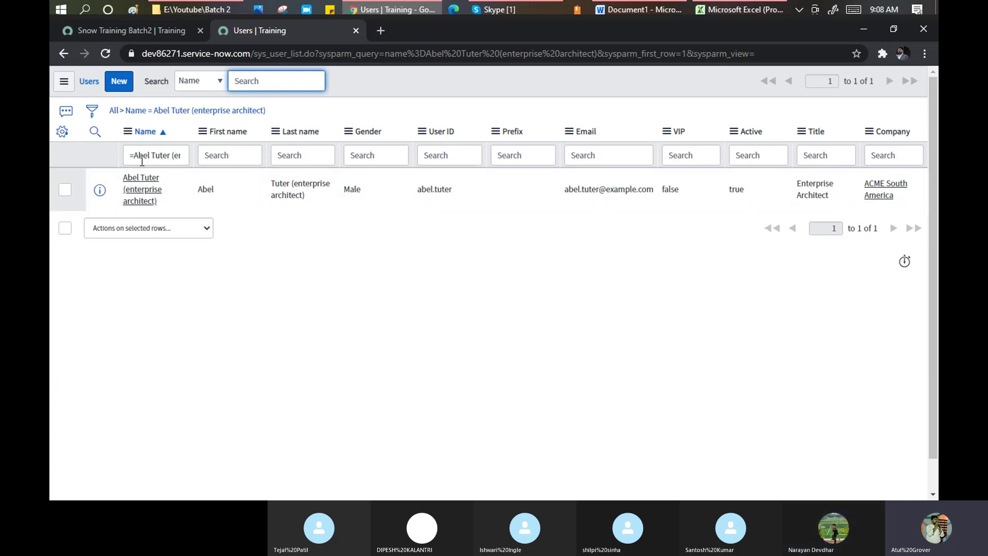
{"action": "left_click", "coordinate": [129, 135]}
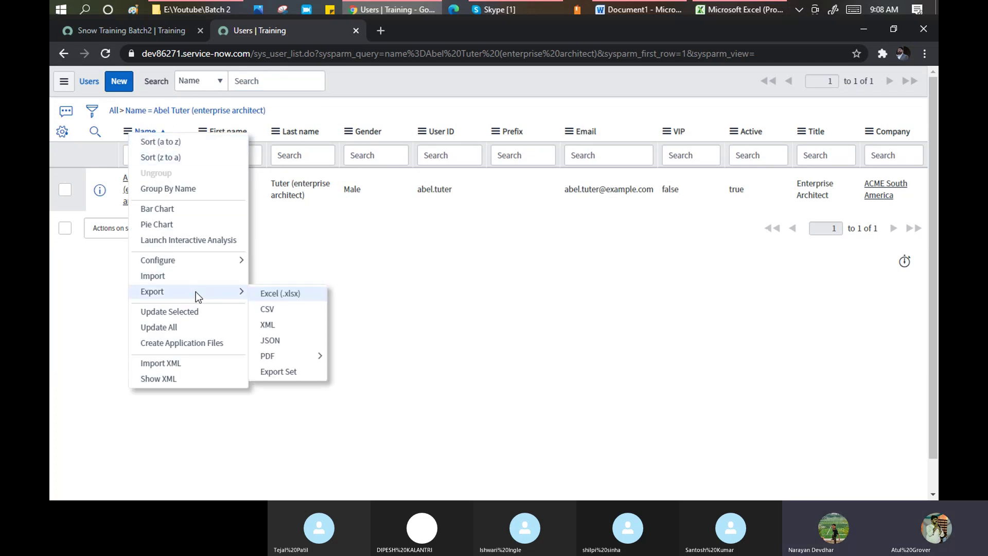
{"action": "left_click", "coordinate": [264, 296]}
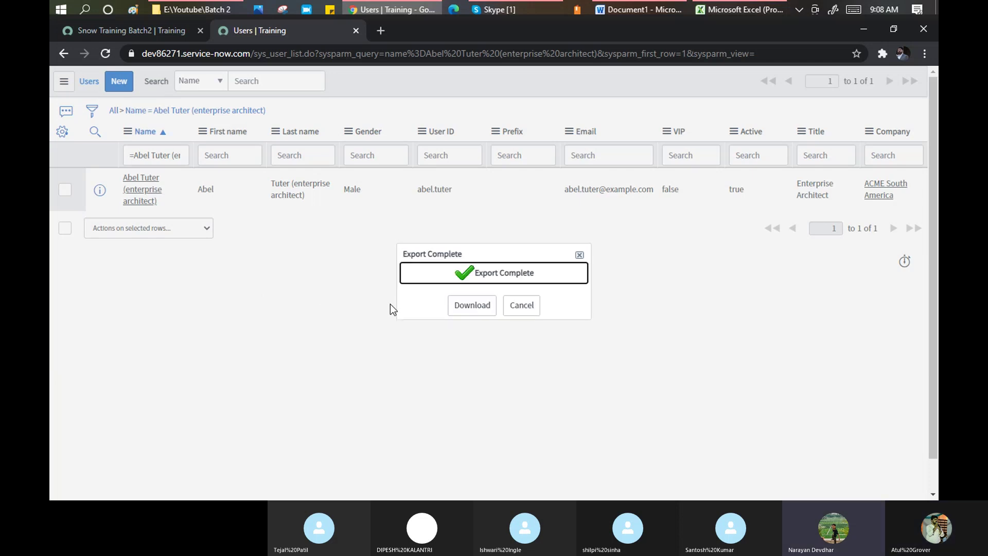
{"action": "left_click", "coordinate": [463, 310]}
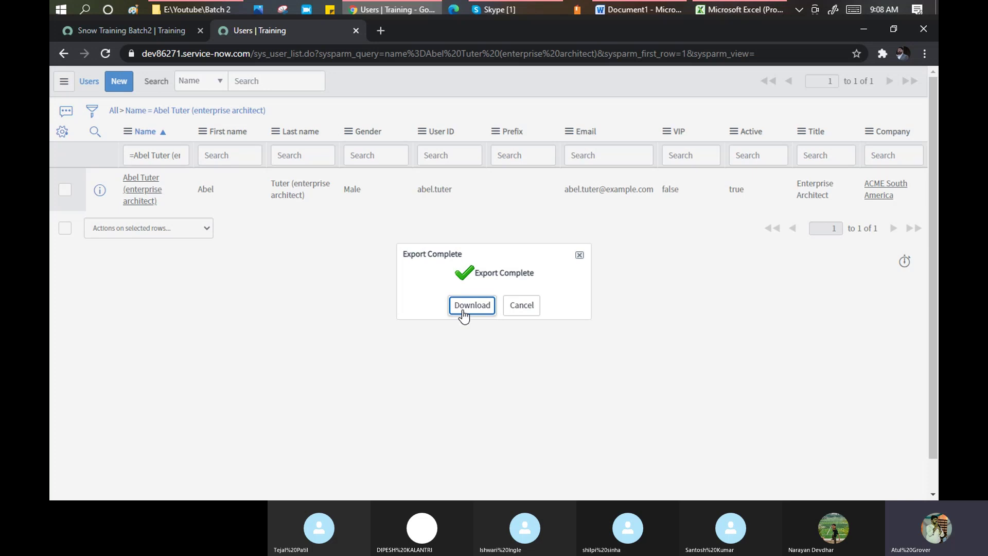
{"action": "left_click", "coordinate": [463, 311]}
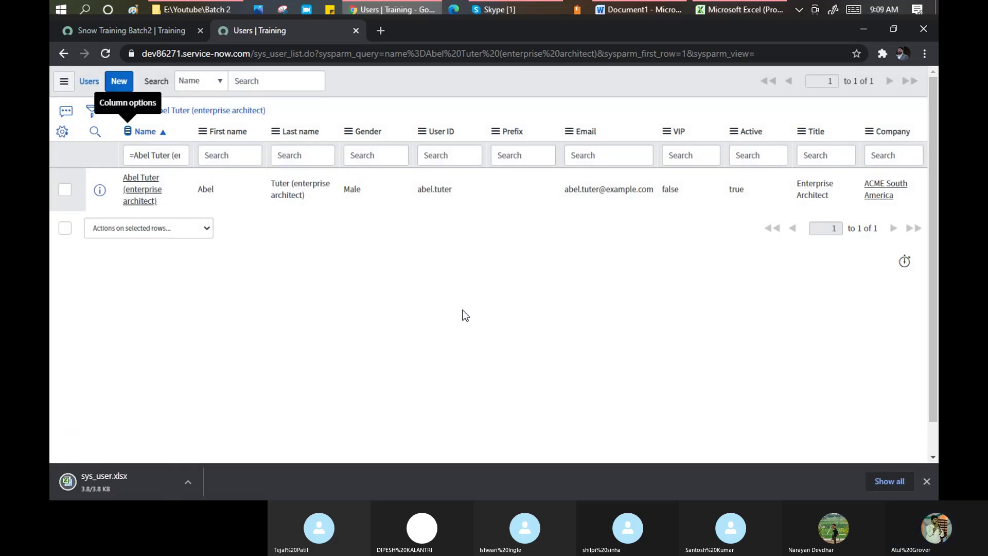
{"action": "left_click", "coordinate": [187, 483]}
{"action": "left_click", "coordinate": [205, 444]}
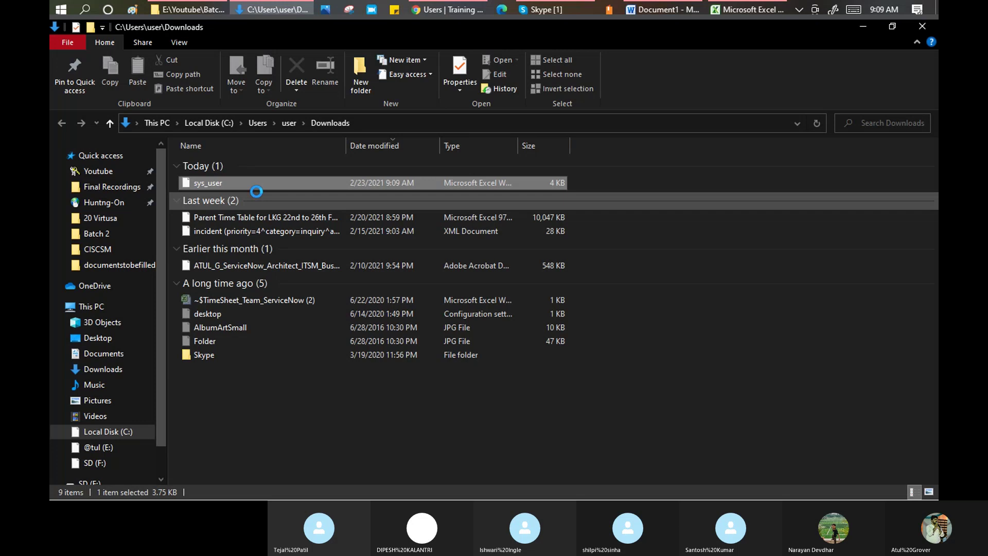
- Rename the downloaded sys_user file to sys_user_SNOW_BAtch
{"action": "key", "text": "F2"}
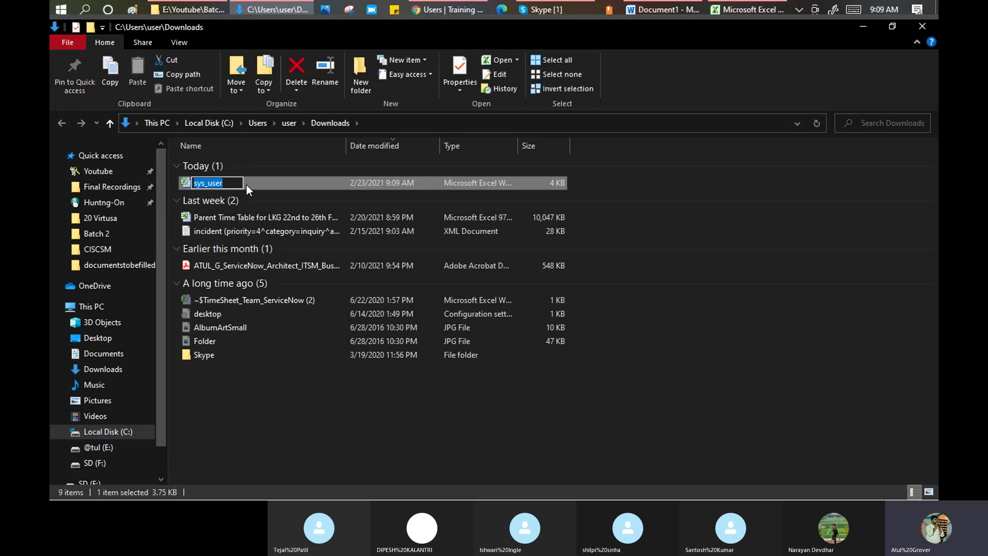
{"action": "key", "text": "End"}
{"action": "type", "text": "_S"}
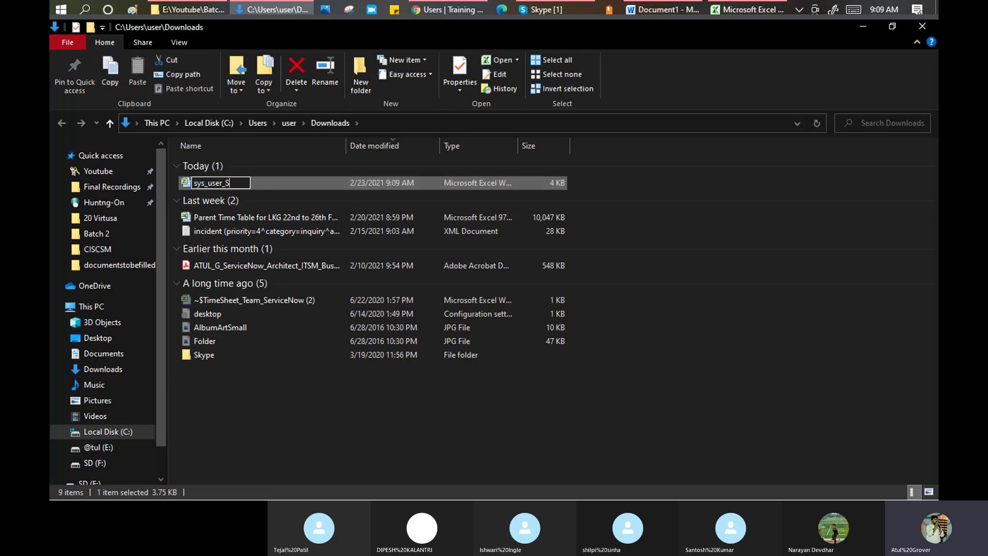
{"action": "type", "text": "NOW_BAtch"}
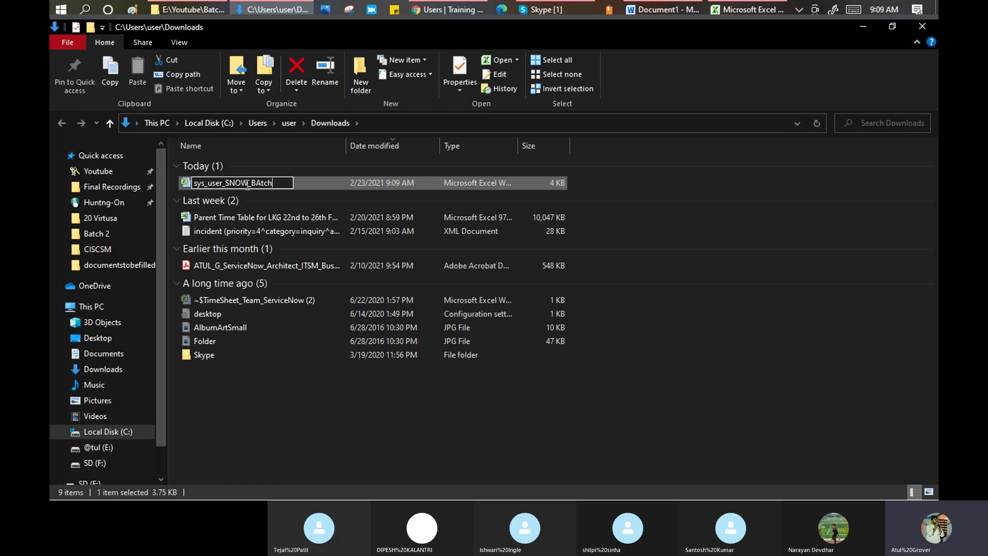
{"action": "key", "text": "Return"}
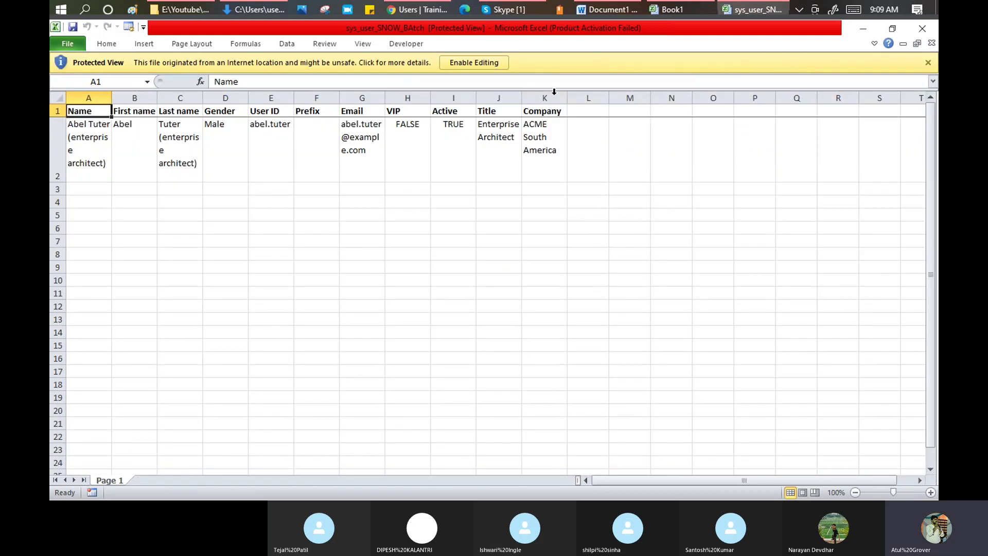
- Enable editing on the exported workbook and close Book1 without saving
{"action": "left_click", "coordinate": [486, 62]}
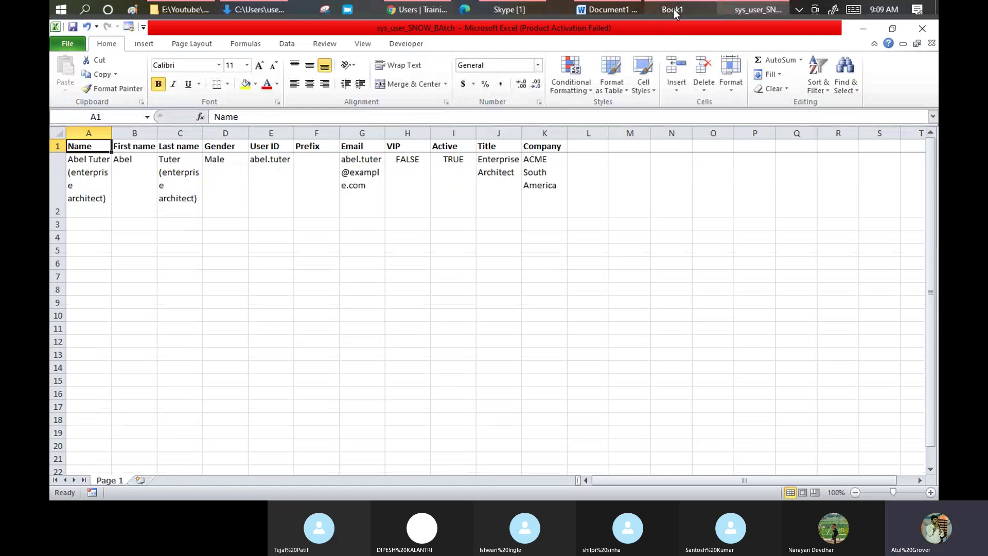
{"action": "mouse_move", "coordinate": [672, 9]}
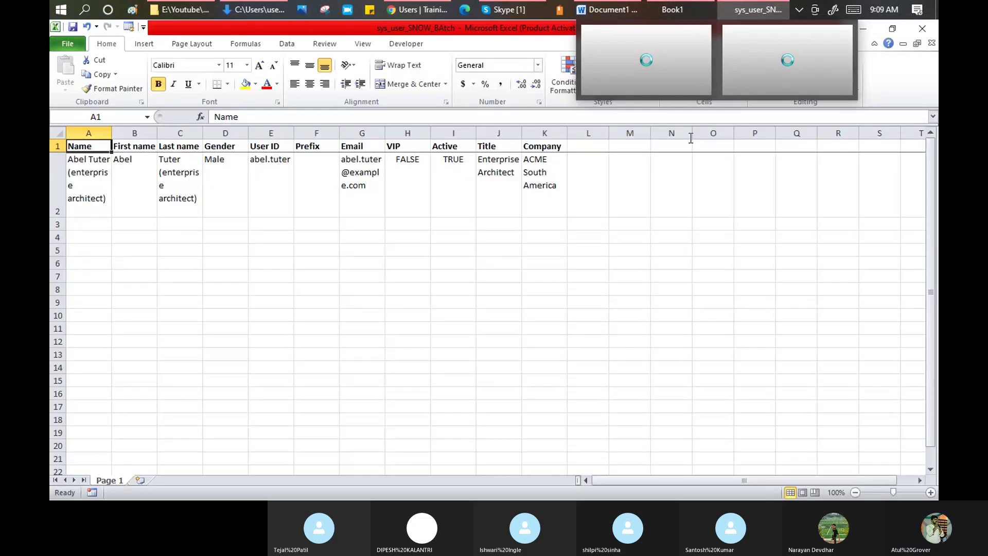
{"action": "left_click", "coordinate": [649, 58]}
{"action": "left_click", "coordinate": [923, 28]}
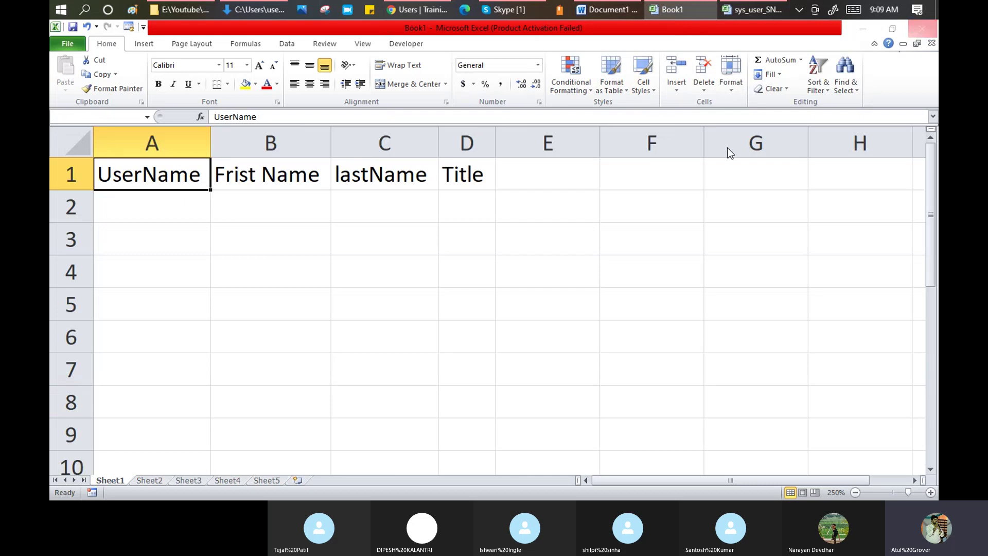
{"action": "left_click", "coordinate": [482, 281]}
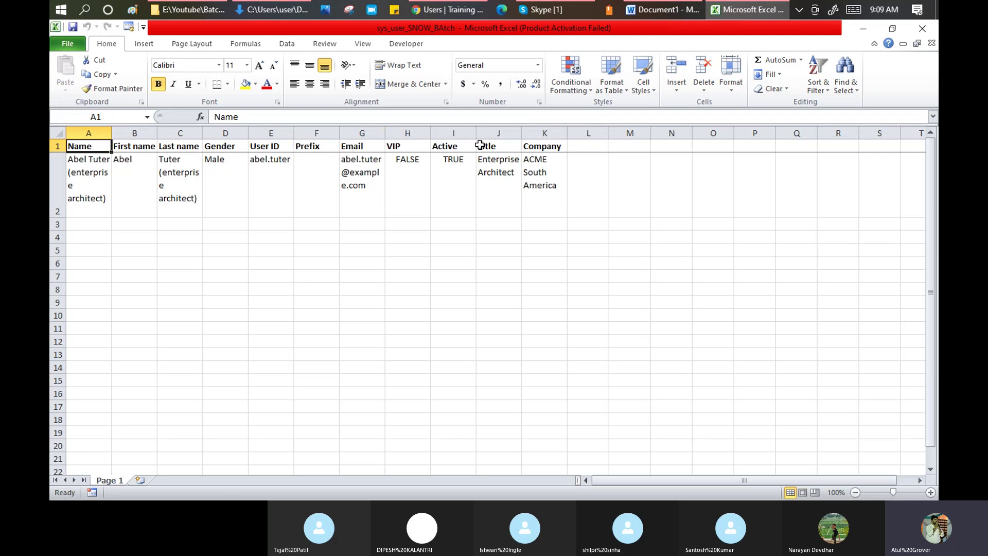
- Give the Company header in K1 a yellow fill
{"action": "left_click", "coordinate": [534, 151]}
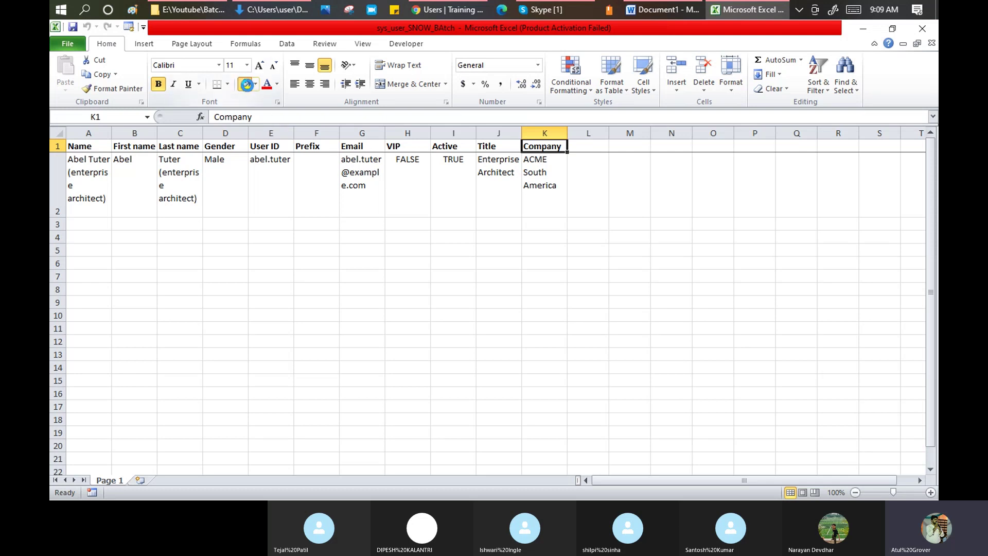
{"action": "left_click", "coordinate": [245, 83]}
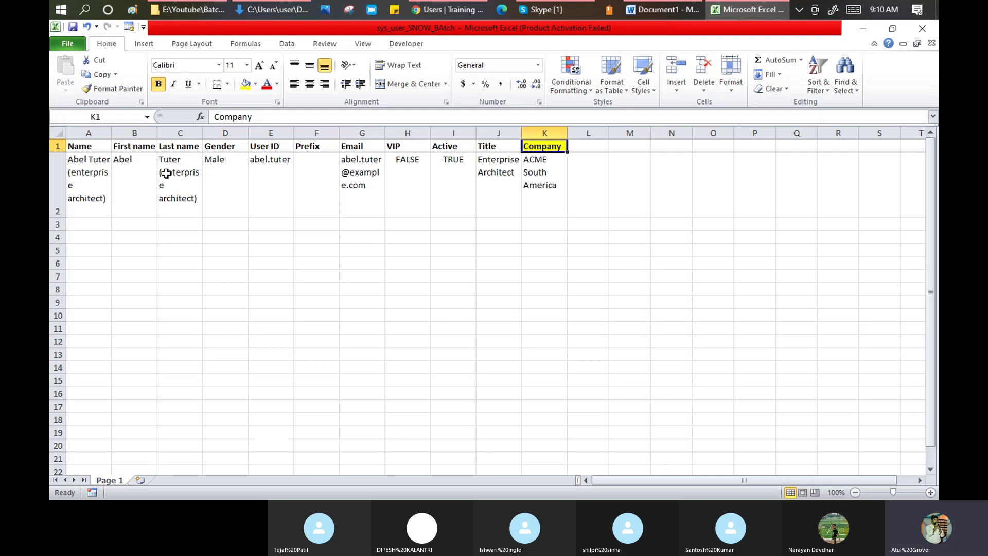
{"action": "left_click", "coordinate": [101, 148]}
- Enter the new user's full name, first name, last name and user ID in row 2
{"action": "left_click", "coordinate": [101, 166]}
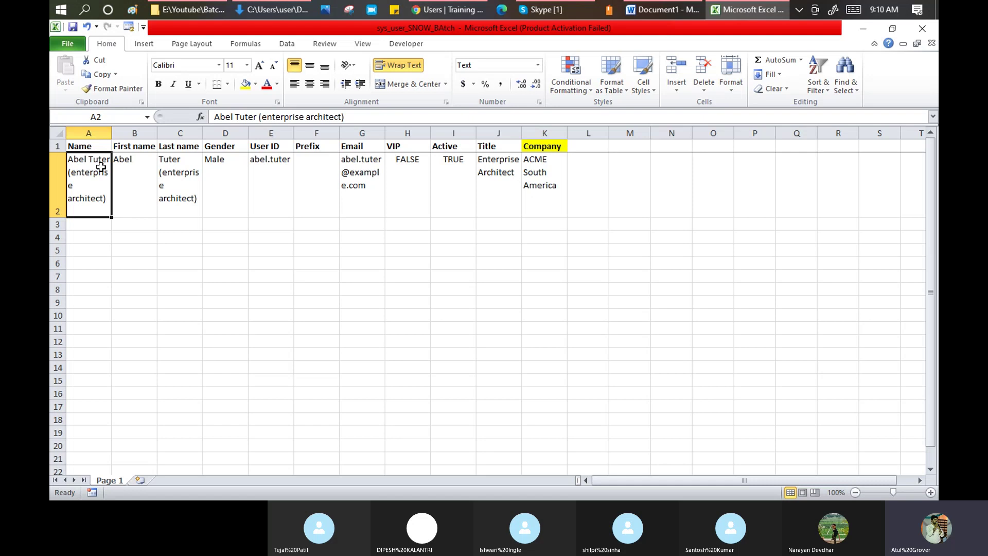
{"action": "type", "text": "Narayan"}
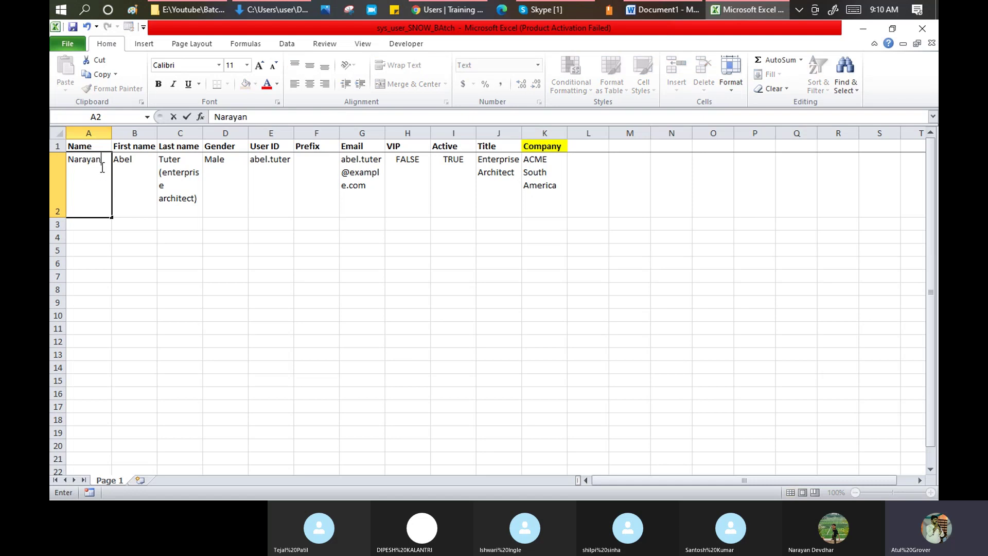
{"action": "key", "text": "Tab"}
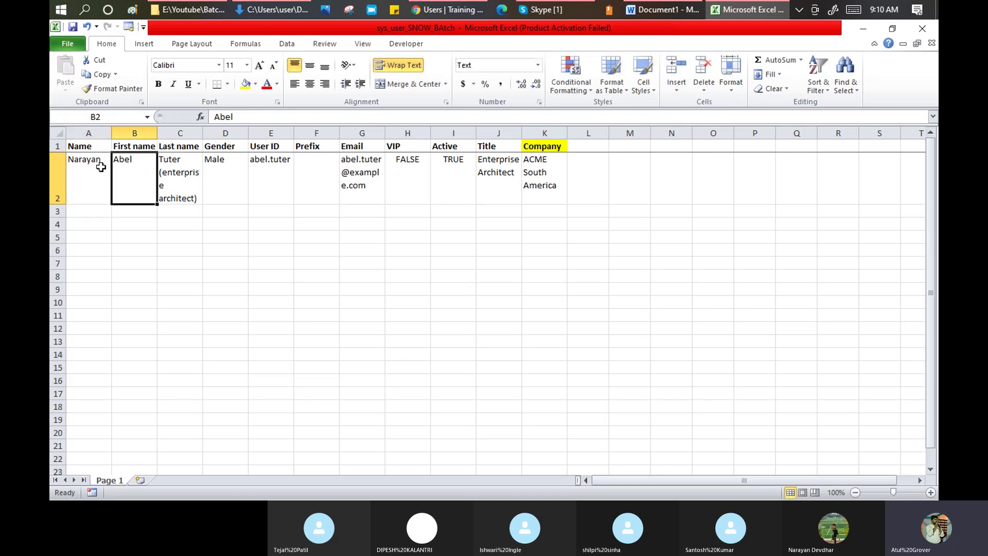
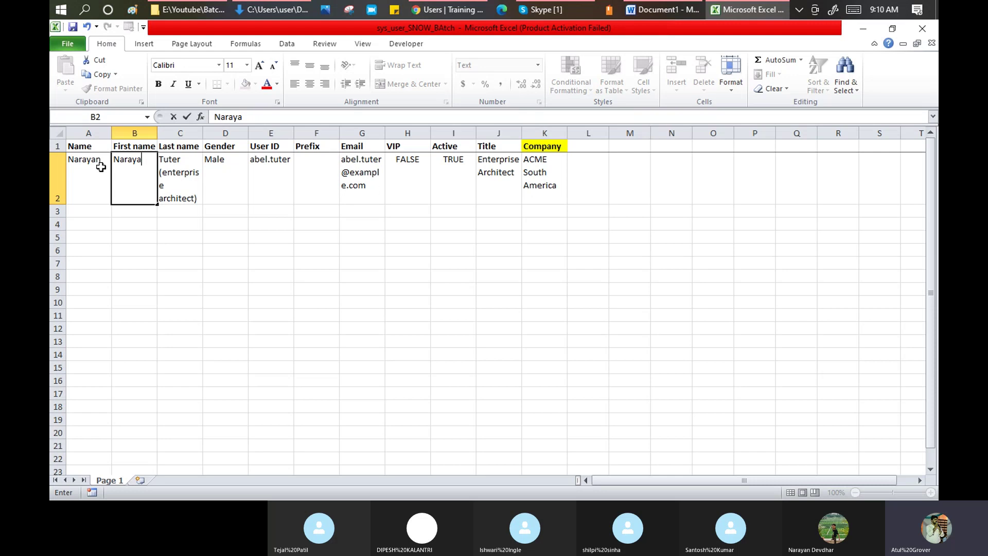
{"action": "key", "text": "Tab"}
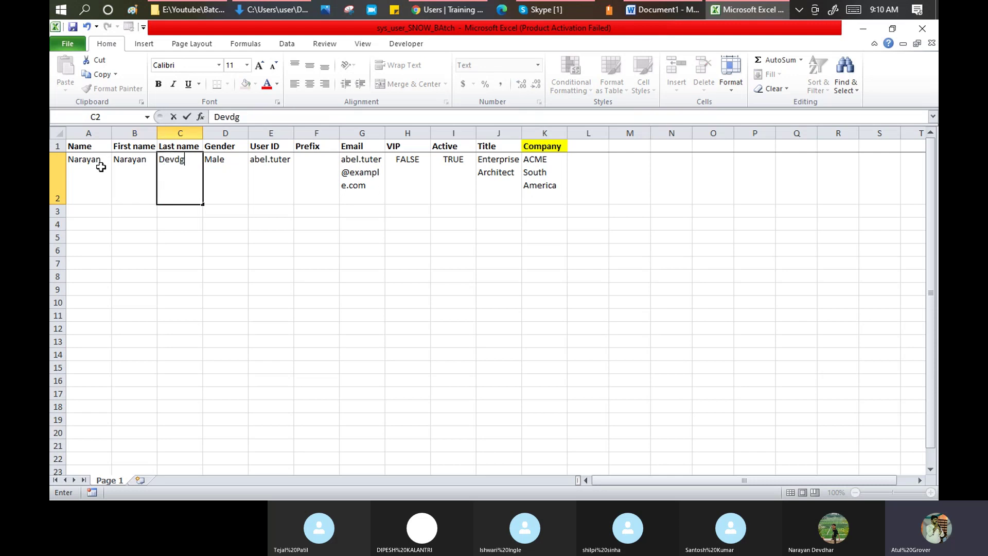
{"action": "key", "text": "Tab"}
{"action": "key", "text": "Tab"}
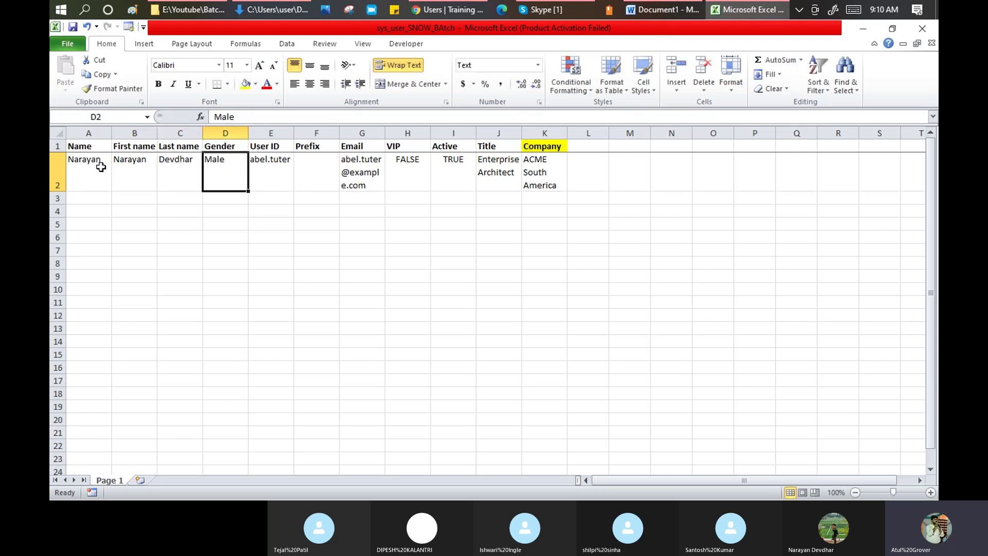
{"action": "key", "text": "Tab"}
{"action": "type", "text": "Nary"}
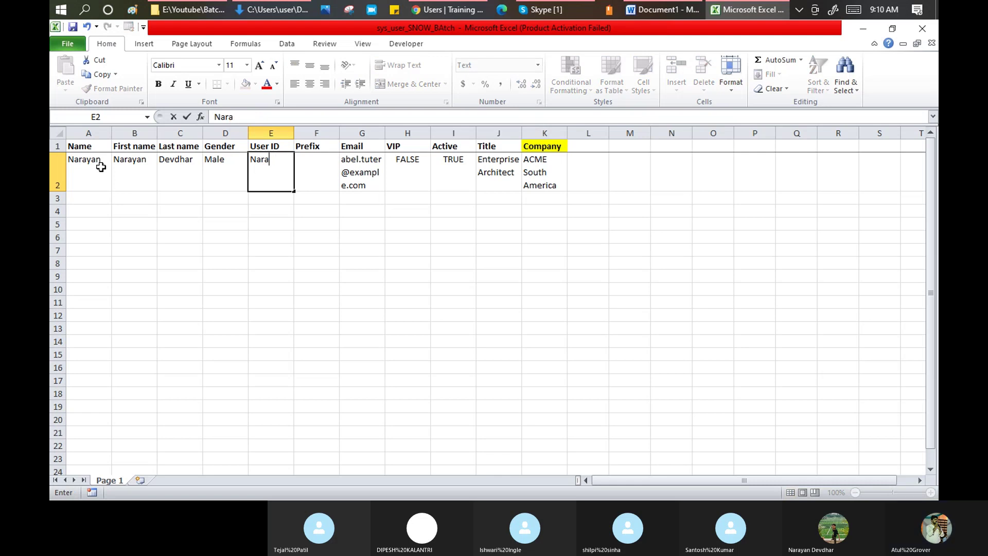
{"action": "type", "text": "yan.d"}
{"action": "key", "text": "Tab"}
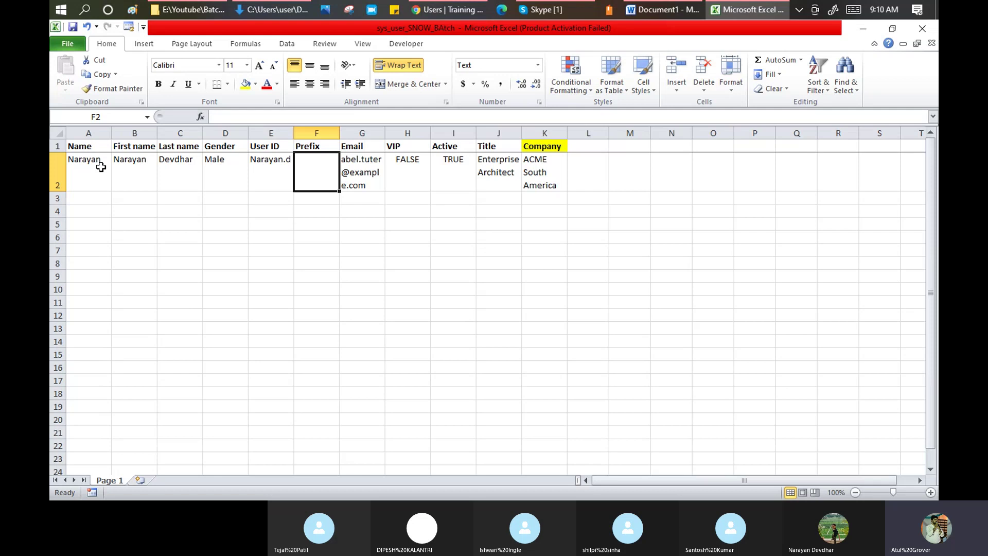
- Fill in the user's e-mail, set VIP to TRUE and Company to ServiceNow
{"action": "left_click", "coordinate": [363, 165]}
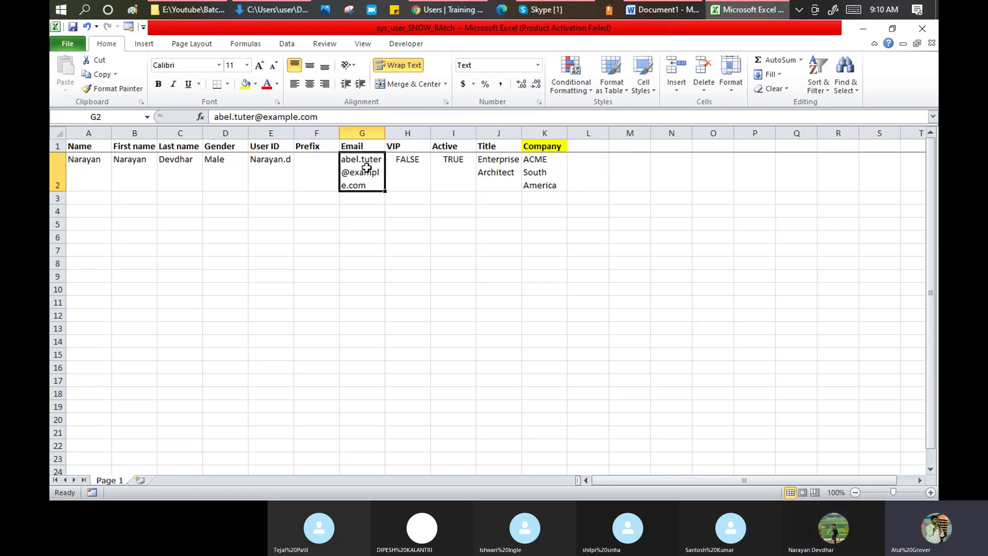
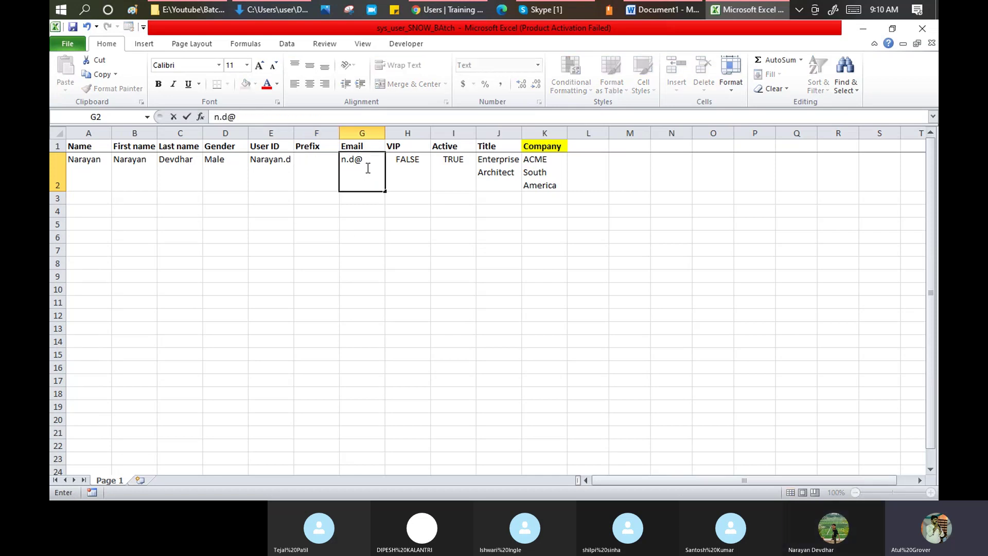
{"action": "key", "text": "Tab"}
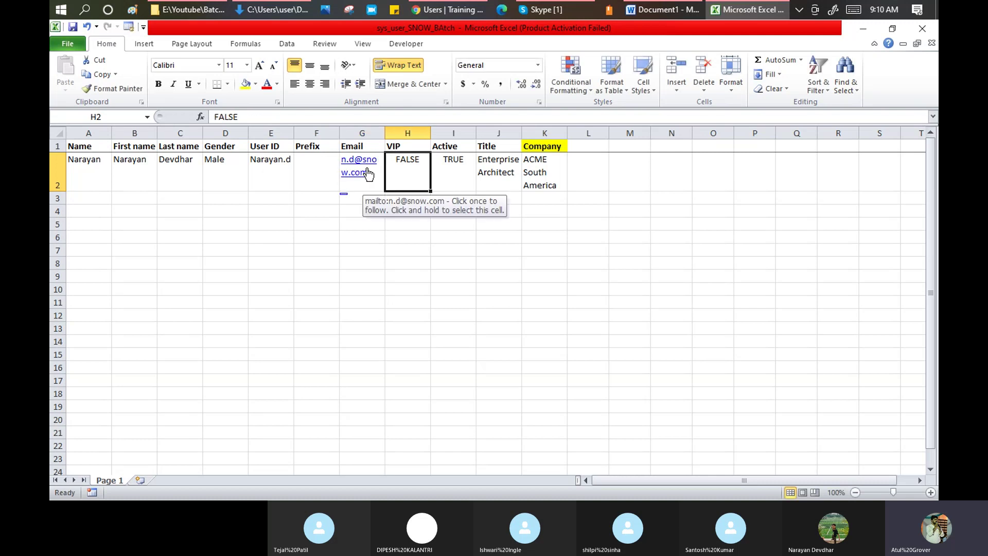
{"action": "type", "text": "TRUE"}
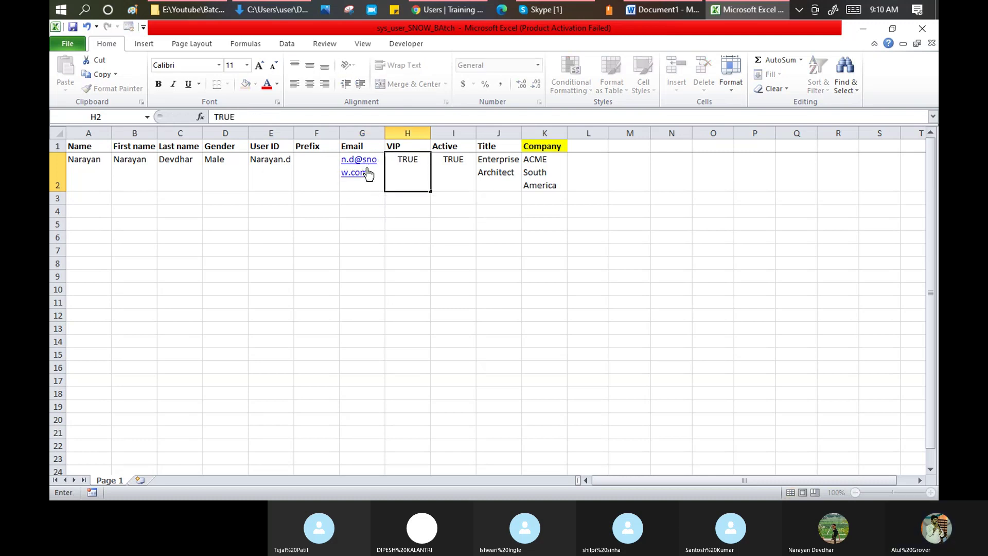
{"action": "key", "text": "Tab"}
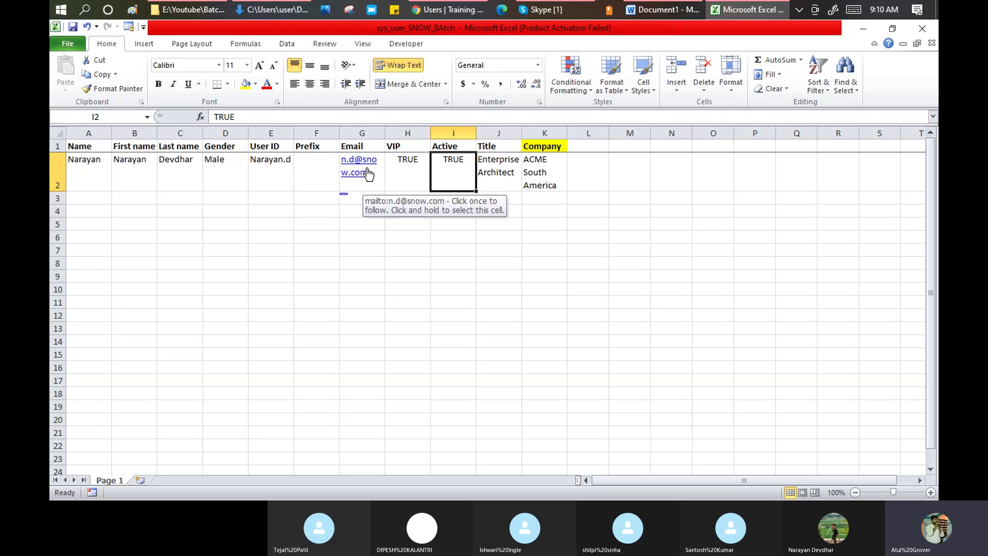
{"action": "left_click", "coordinate": [546, 166]}
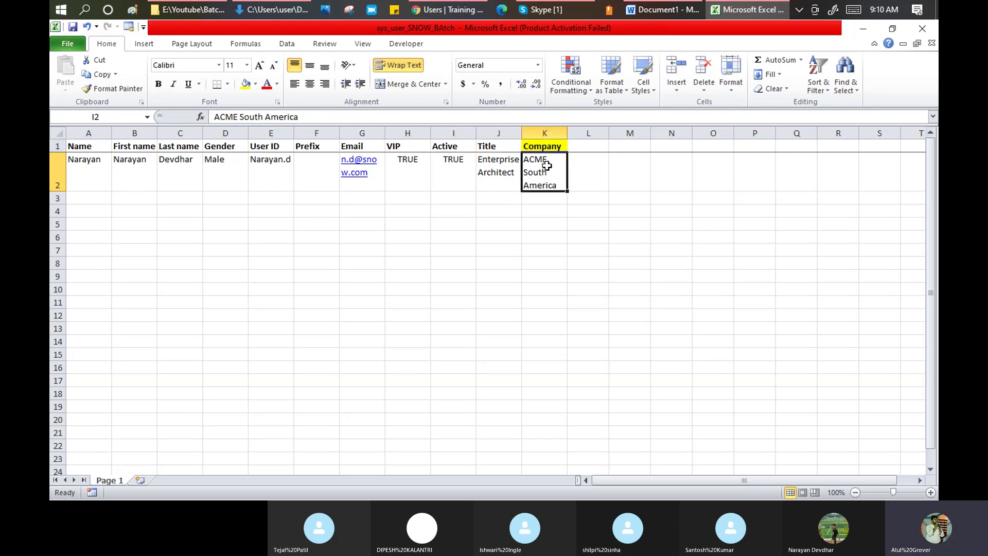
{"action": "type", "text": "Serv"}
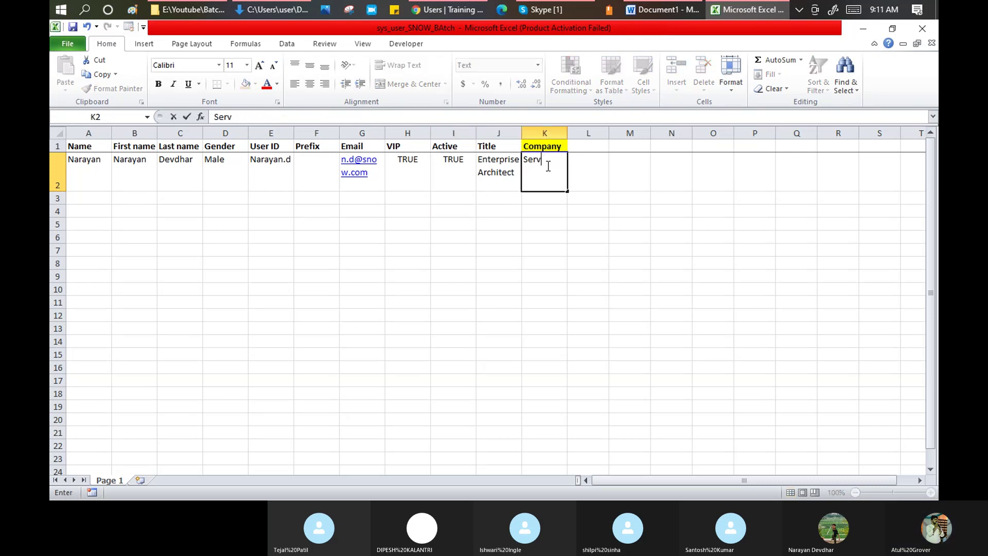
{"action": "type", "text": "iceNow"}
{"action": "key", "text": "Return"}
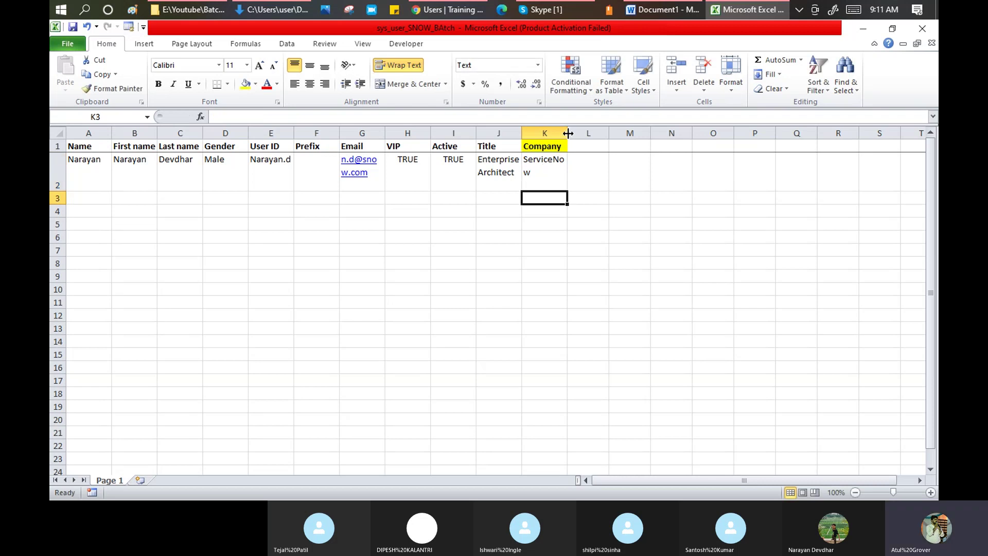
- Widen the Company, Email and Title columns, reset row 2's height, and save
{"action": "left_click_drag", "start_coordinate": [567, 133], "coordinate": [597, 135]}
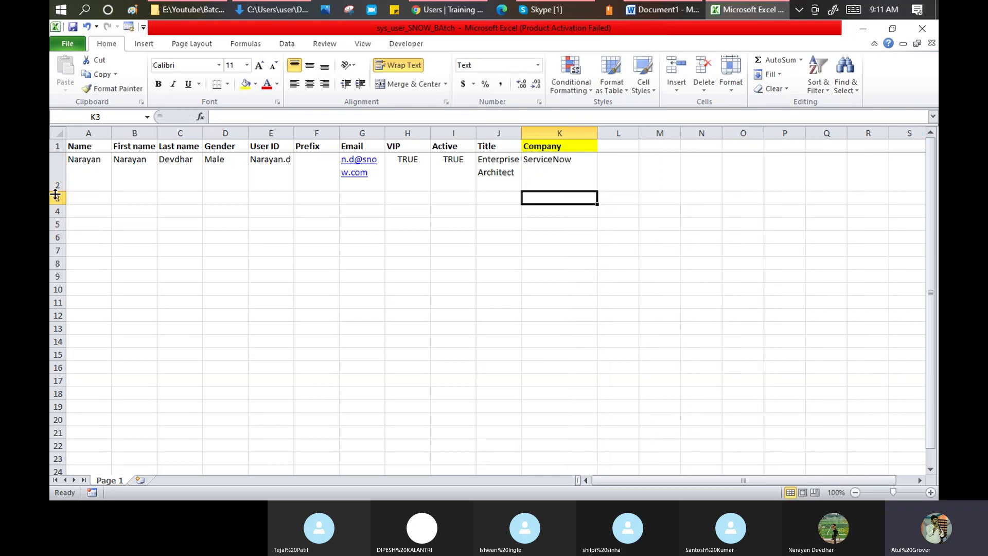
{"action": "left_click_drag", "start_coordinate": [385, 133], "coordinate": [448, 135]}
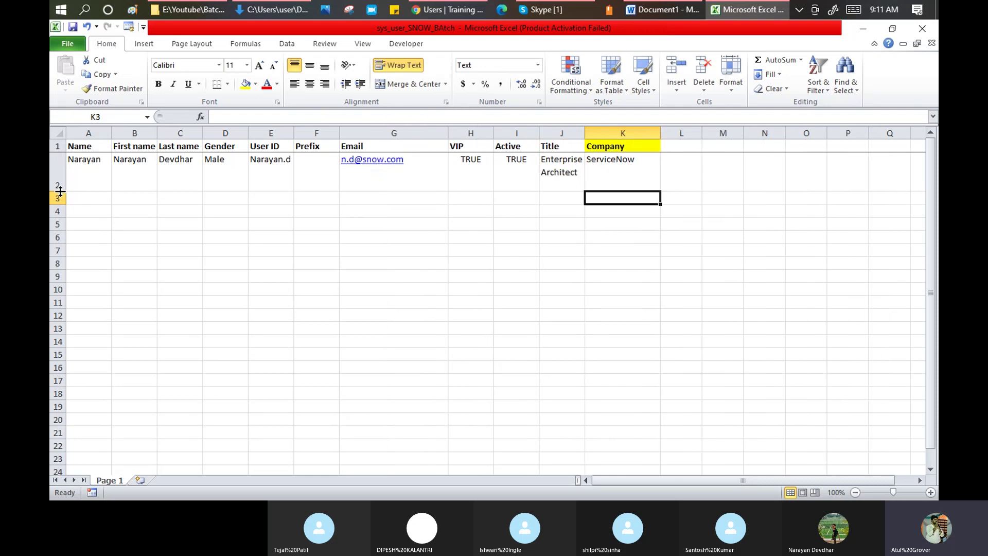
{"action": "left_click_drag", "start_coordinate": [586, 133], "coordinate": [646, 135]}
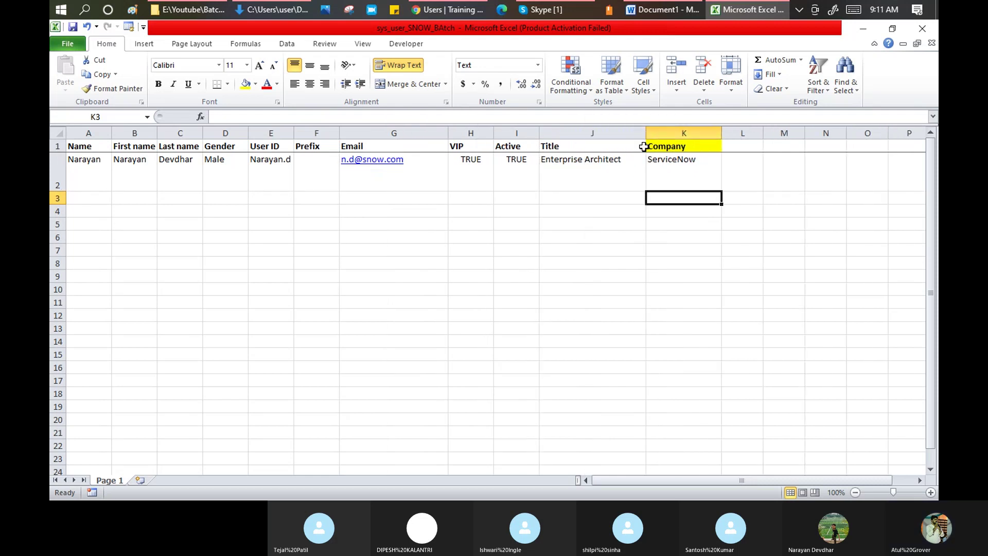
{"action": "double_click", "coordinate": [56, 191]}
{"action": "left_click", "coordinate": [73, 27]}
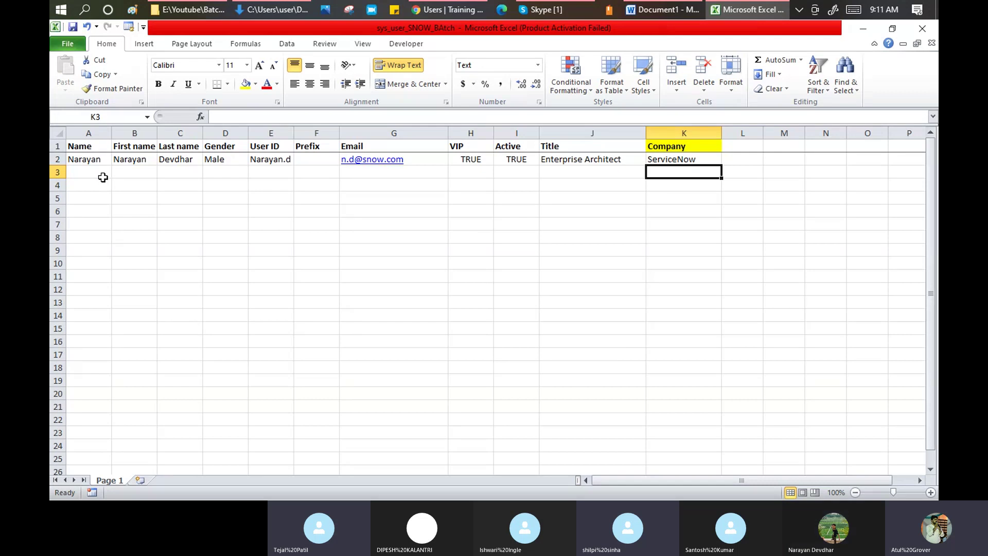
- Enter the names AC, TG, UHK and UHG in cells A3 to A6
{"action": "left_click", "coordinate": [99, 161]}
{"action": "left_click", "coordinate": [99, 174]}
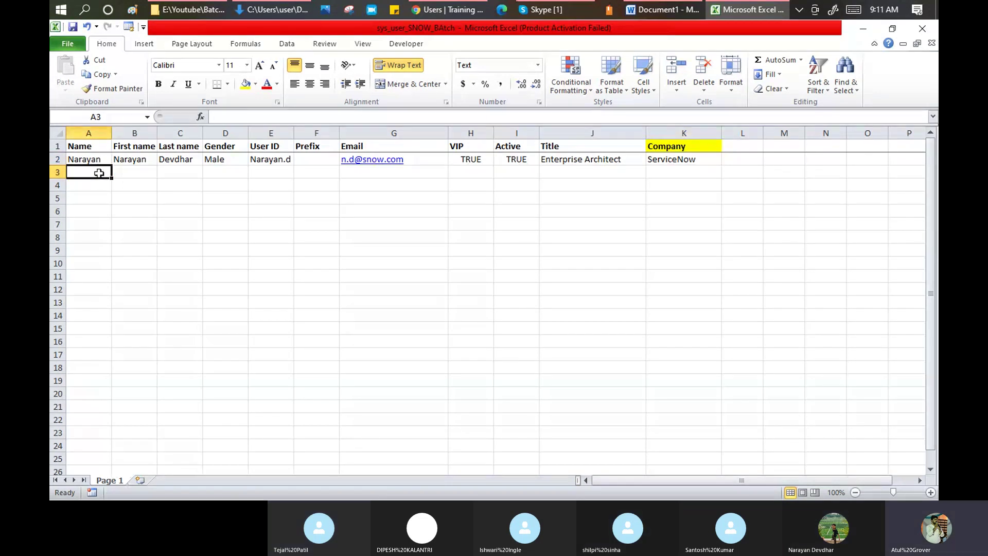
{"action": "type", "text": "AC"}
{"action": "key", "text": "Return"}
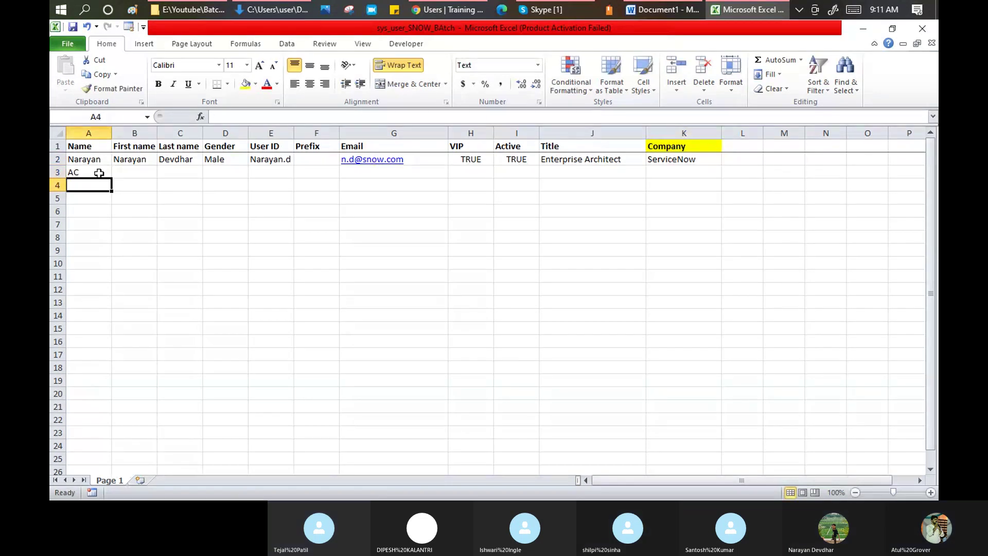
{"action": "type", "text": "TG"}
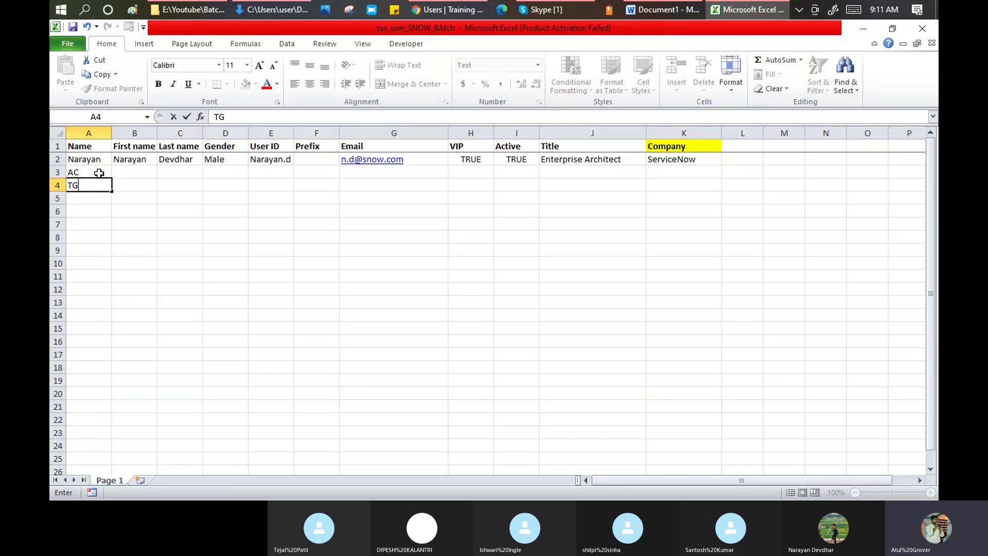
{"action": "key", "text": "Return"}
{"action": "type", "text": "UHK"}
{"action": "key", "text": "Return"}
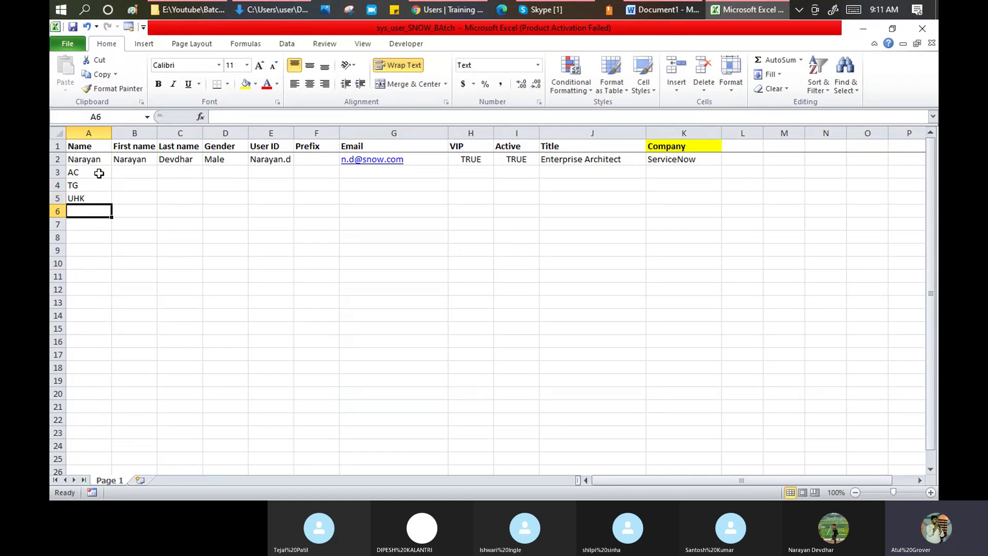
{"action": "type", "text": "UHG"}
{"action": "key", "text": "Return"}
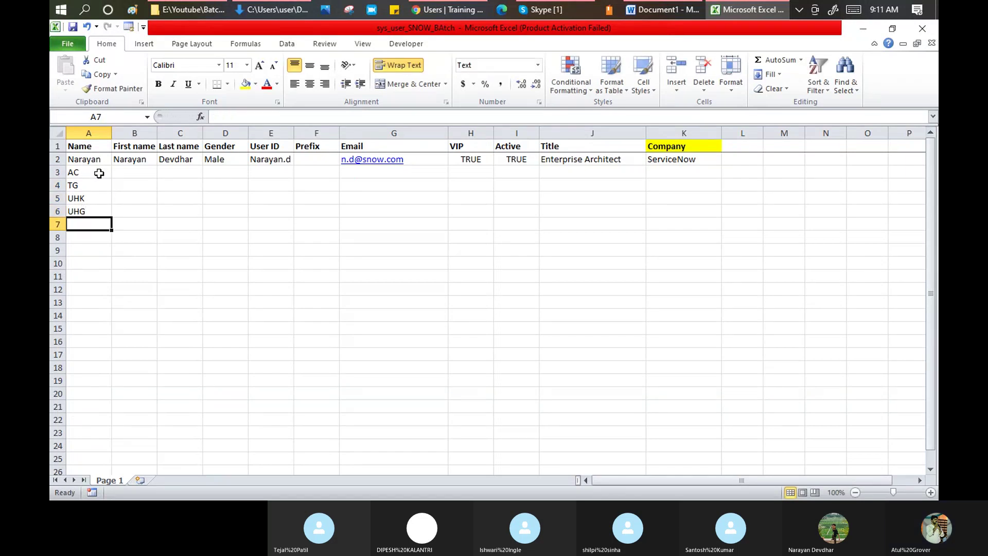
- Copy the four names into the First name and Last name cells B3:C6
{"action": "left_click_drag", "start_coordinate": [99, 174], "coordinate": [104, 212]}
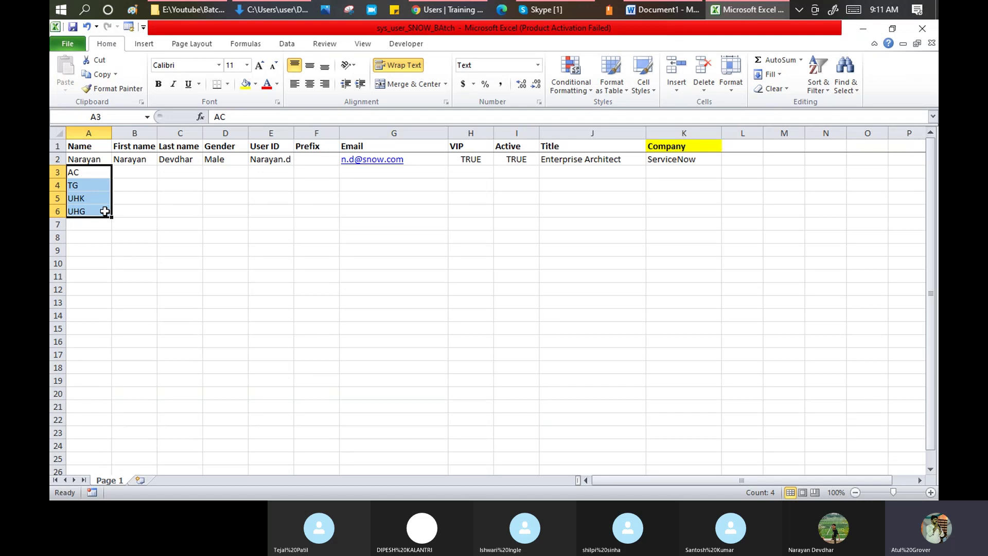
{"action": "key", "text": "ctrl+c"}
{"action": "left_click_drag", "start_coordinate": [126, 175], "coordinate": [177, 207]}
{"action": "key", "text": "ctrl+v"}
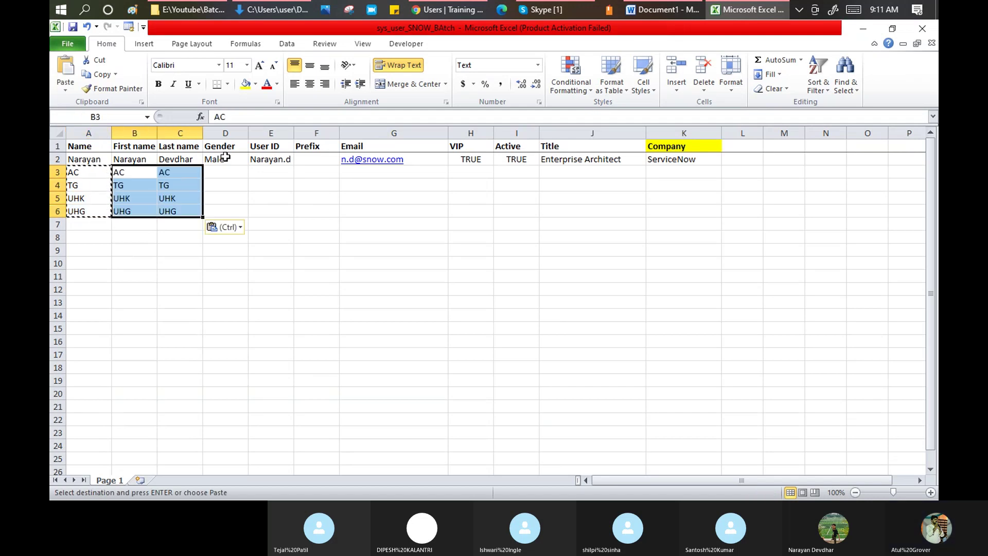
{"action": "left_click", "coordinate": [223, 159]}
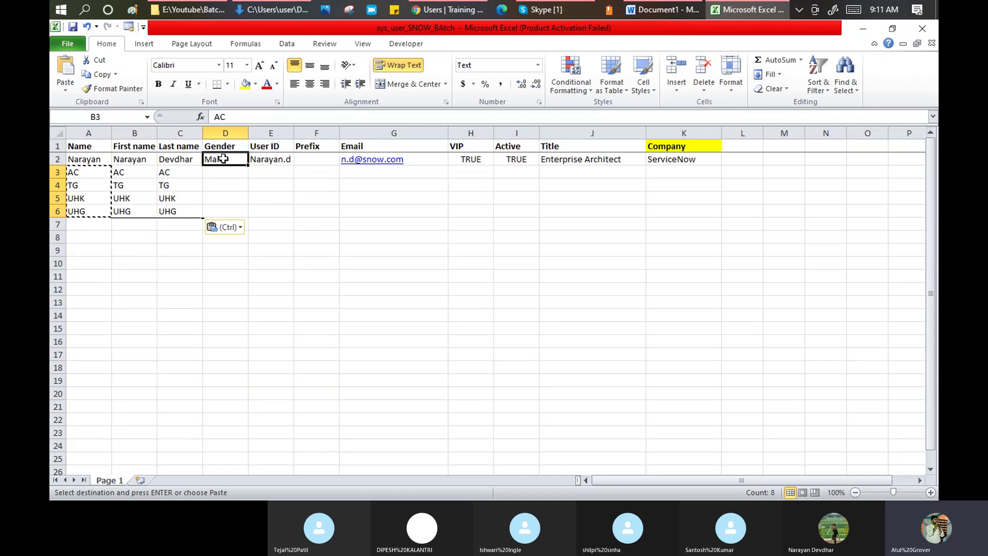
{"action": "left_click", "coordinate": [447, 10]}
- Start a new ServiceNow User record, focus its Title field, then bring the Excel sheet forward
{"action": "left_click", "coordinate": [129, 83]}
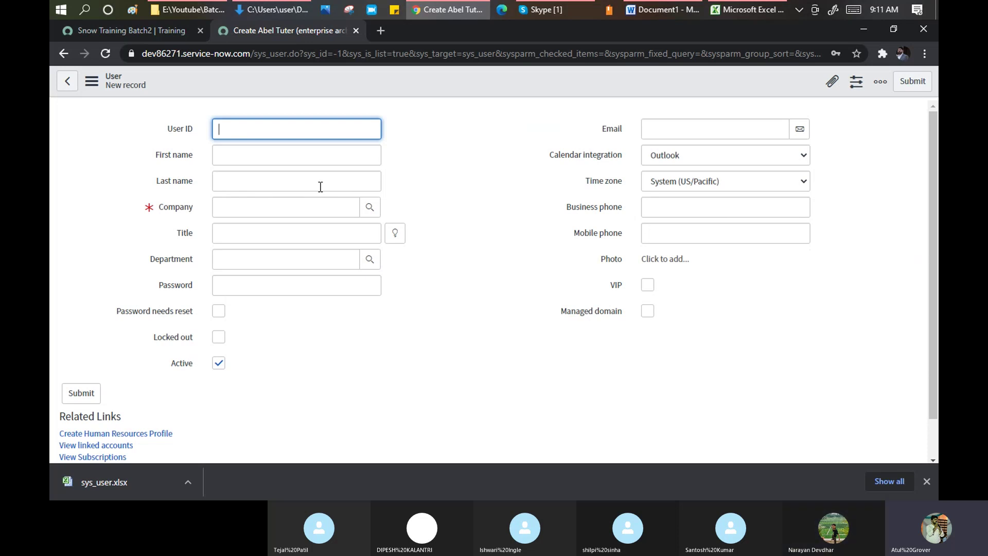
{"action": "left_click", "coordinate": [320, 238]}
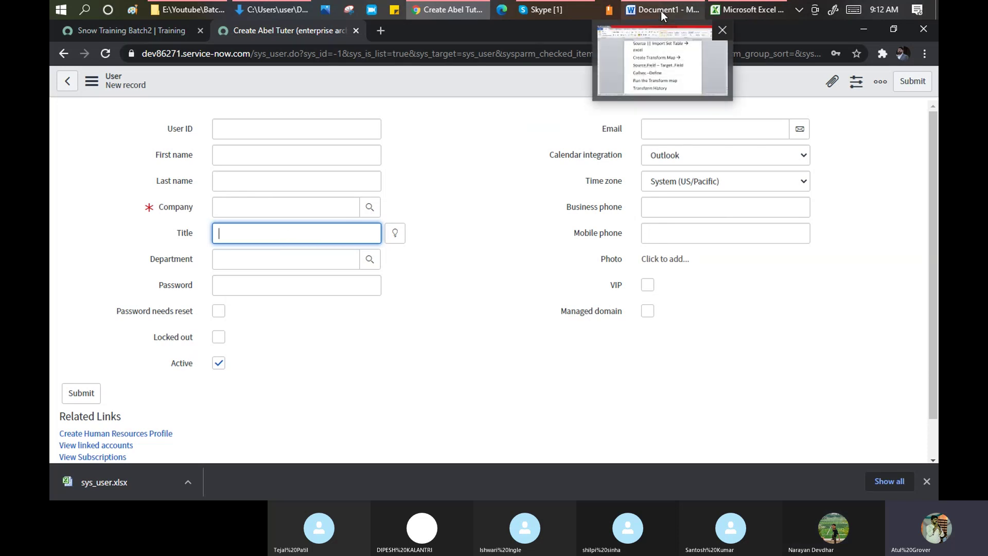
{"action": "left_click", "coordinate": [737, 11]}
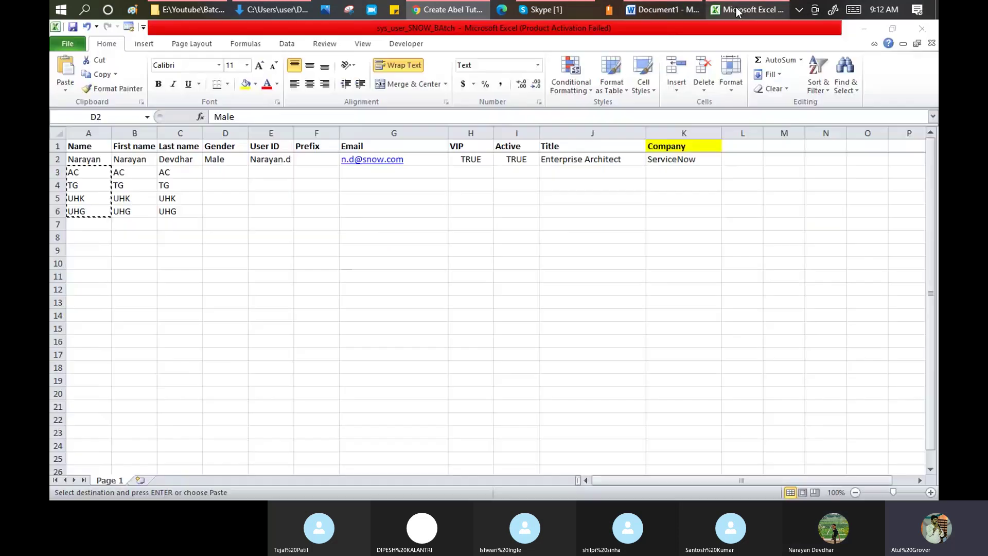
- Set Excel's Title cells J2:J6 to KM, CM, DM, AVP and XVP
{"action": "left_click", "coordinate": [564, 159]}
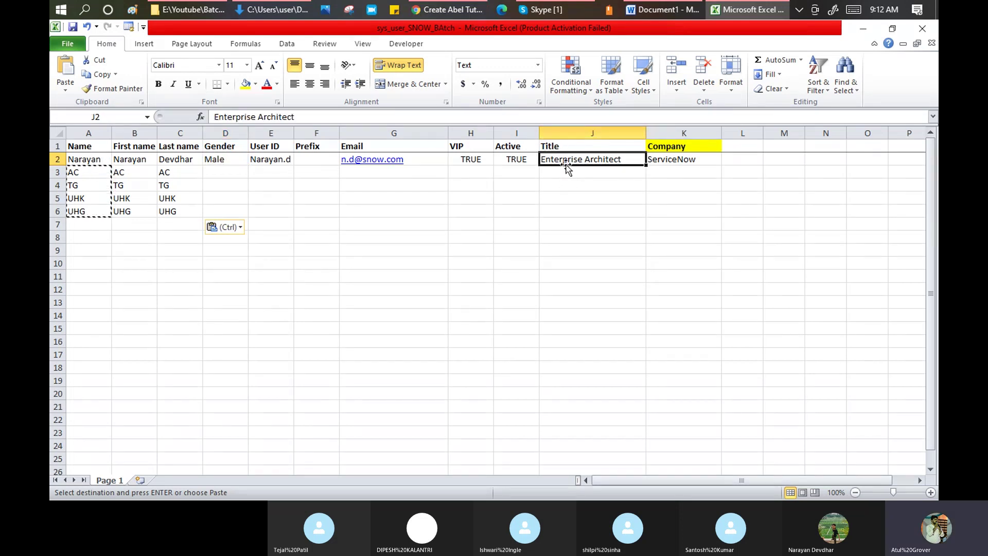
{"action": "type", "text": "KM"}
{"action": "key", "text": "Return"}
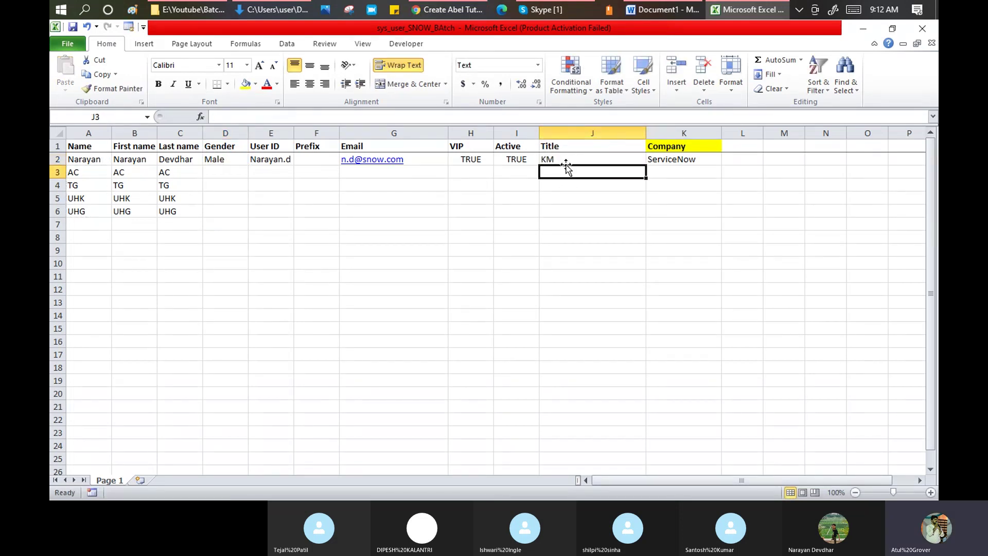
{"action": "type", "text": "CM"}
{"action": "key", "text": "Return"}
{"action": "type", "text": "DM"}
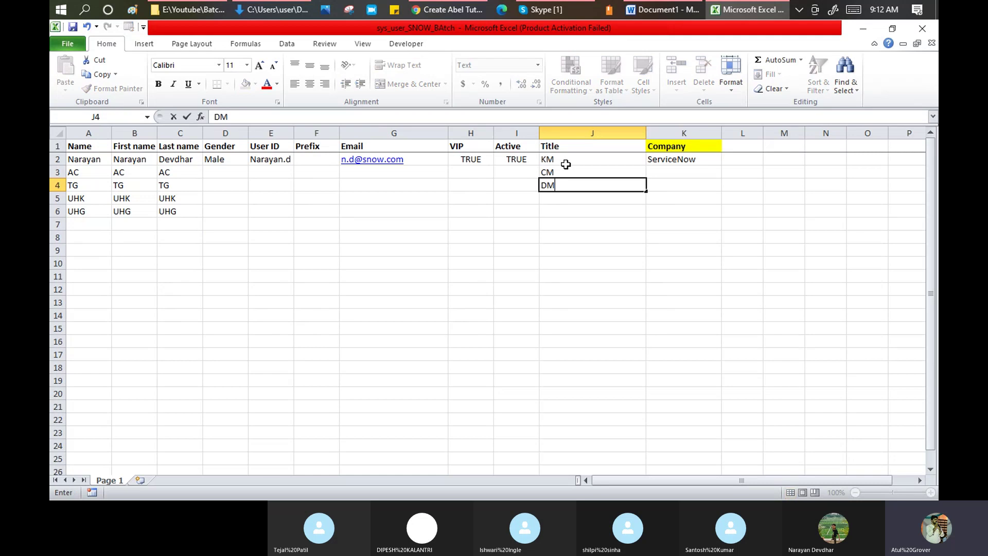
{"action": "key", "text": "Return"}
{"action": "type", "text": "AVP"}
{"action": "key", "text": "Return"}
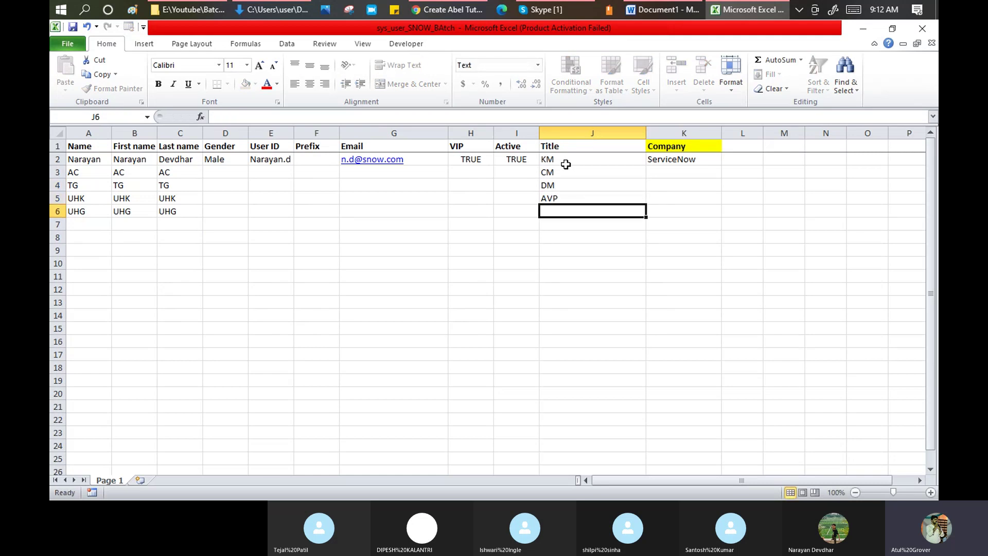
{"action": "type", "text": "XVP"}
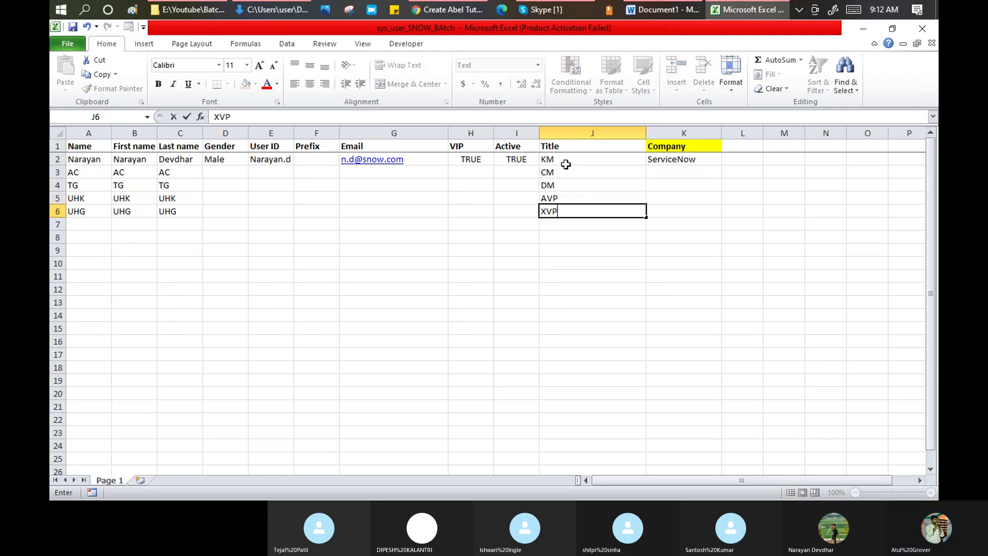
{"action": "key", "text": "Return"}
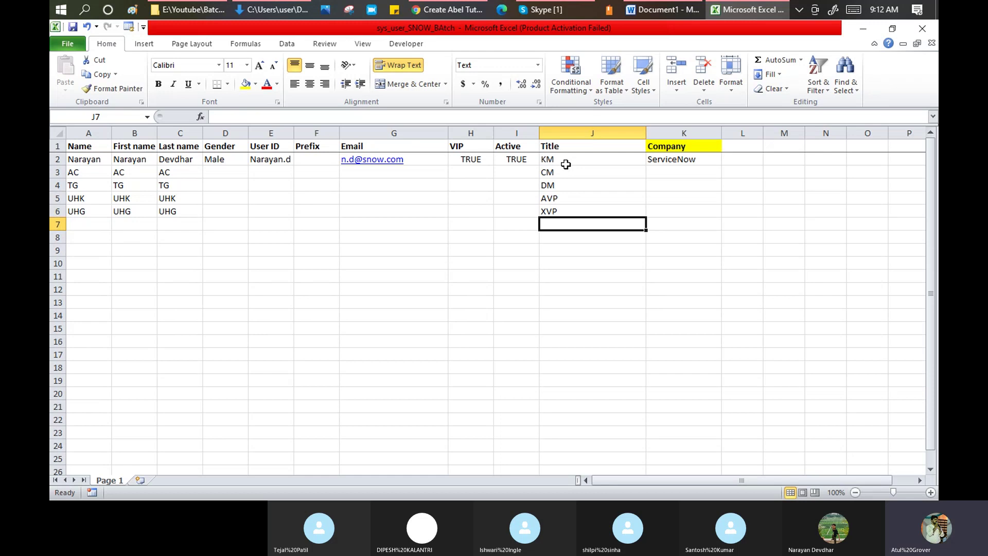
{"action": "key", "text": "alt+Tab"}
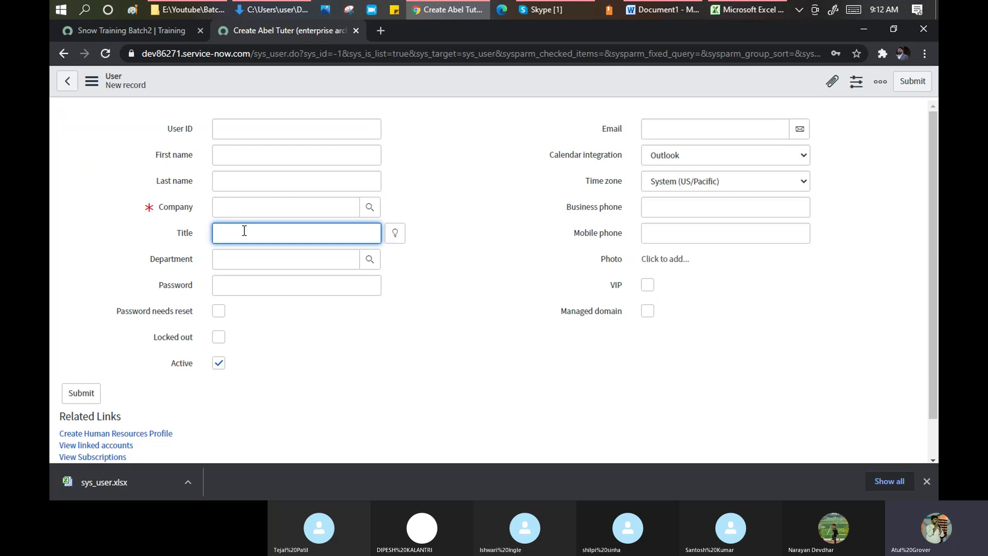
- Fill the new User record's Company field with ServiceNow from Recent selections
{"action": "key", "text": "alt+Tab"}
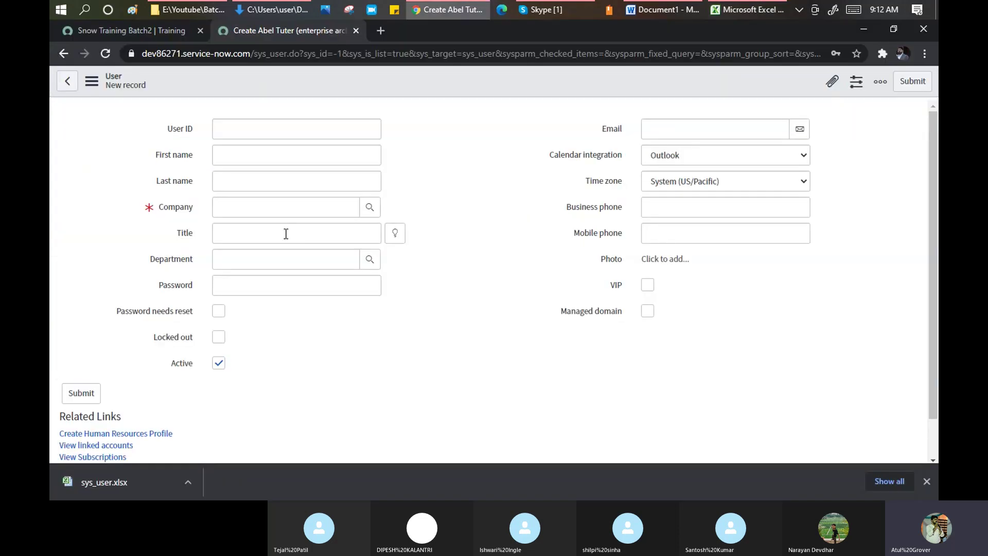
{"action": "left_click", "coordinate": [286, 234]}
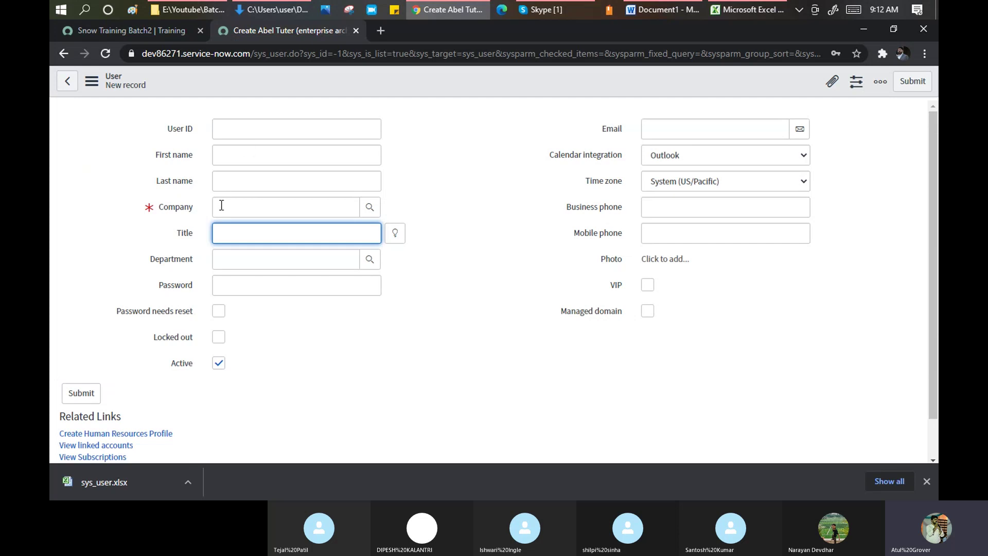
{"action": "left_click", "coordinate": [286, 206]}
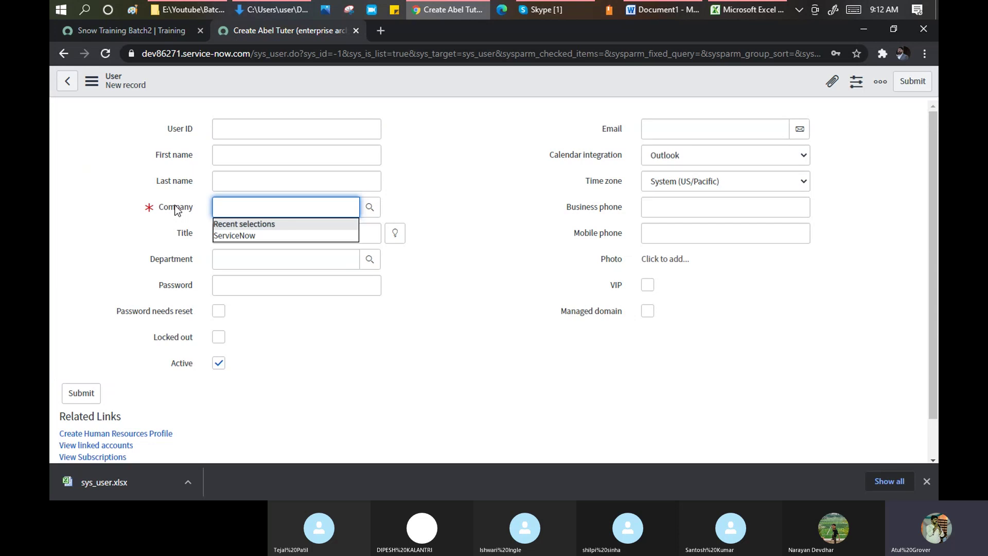
{"action": "left_click", "coordinate": [246, 236]}
{"action": "left_click_drag", "start_coordinate": [265, 207], "coordinate": [217, 207]}
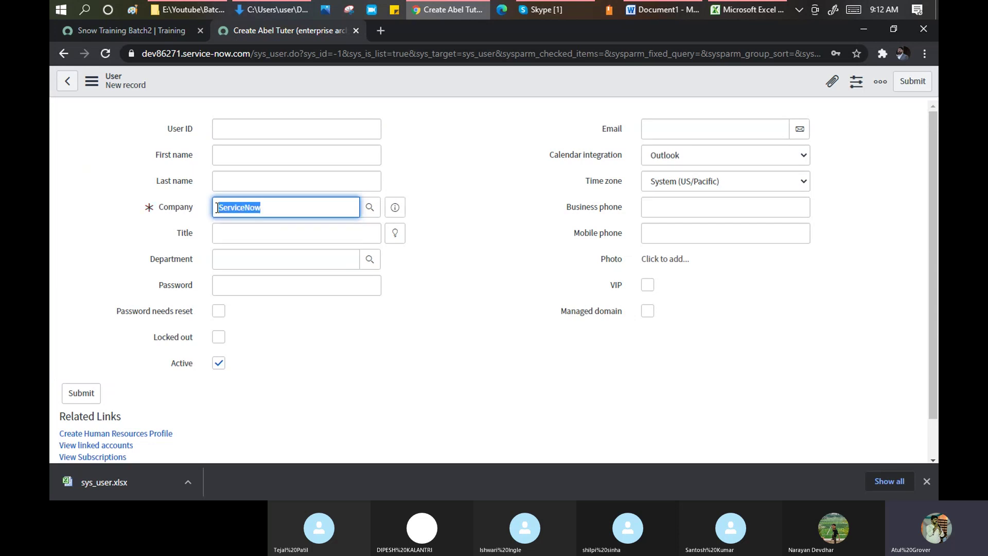
{"action": "key", "text": "alt+Tab"}
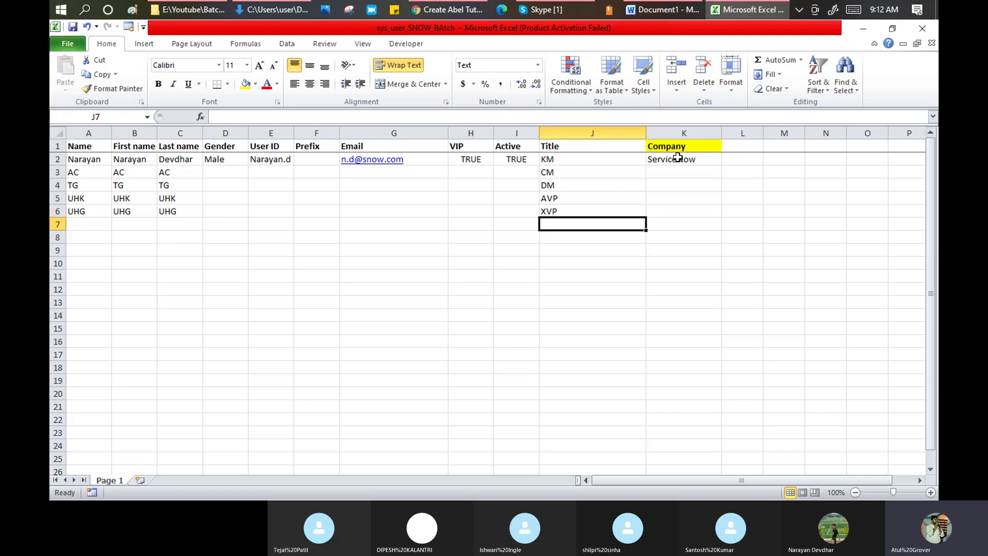
- Correct Excel cell K2 so the Company reads ServiceNow as one word
{"action": "left_click", "coordinate": [676, 159]}
{"action": "double_click", "coordinate": [675, 159]}
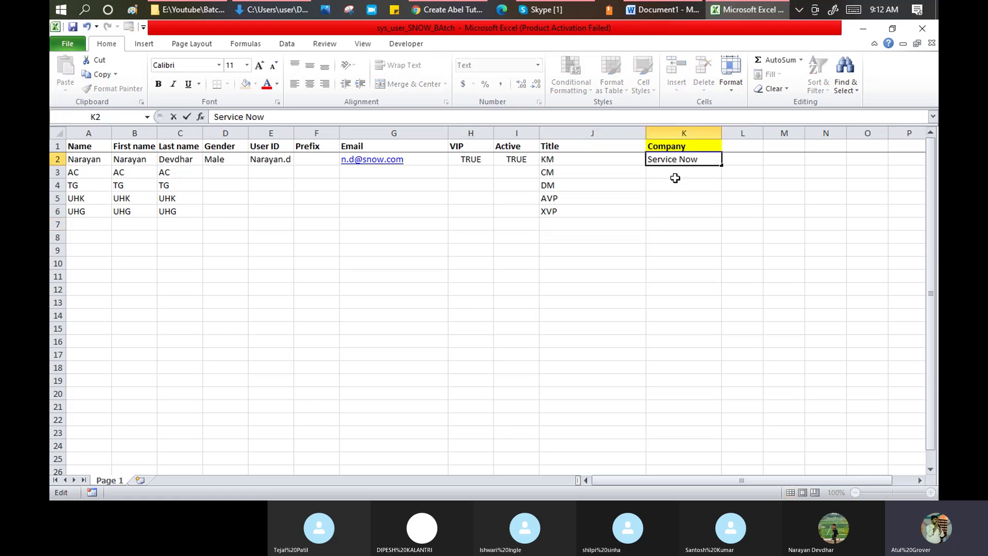
{"action": "key", "text": "Return"}
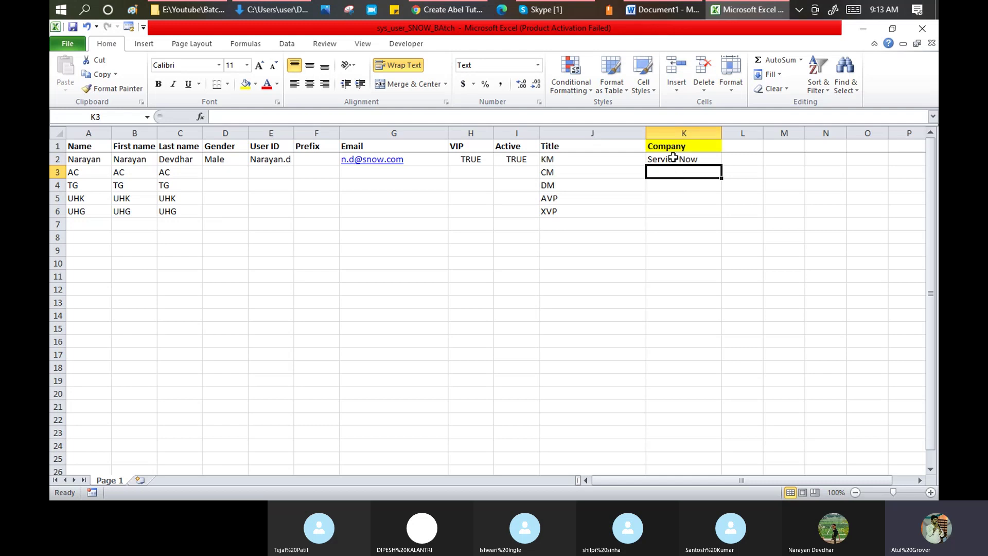
{"action": "double_click", "coordinate": [677, 159]}
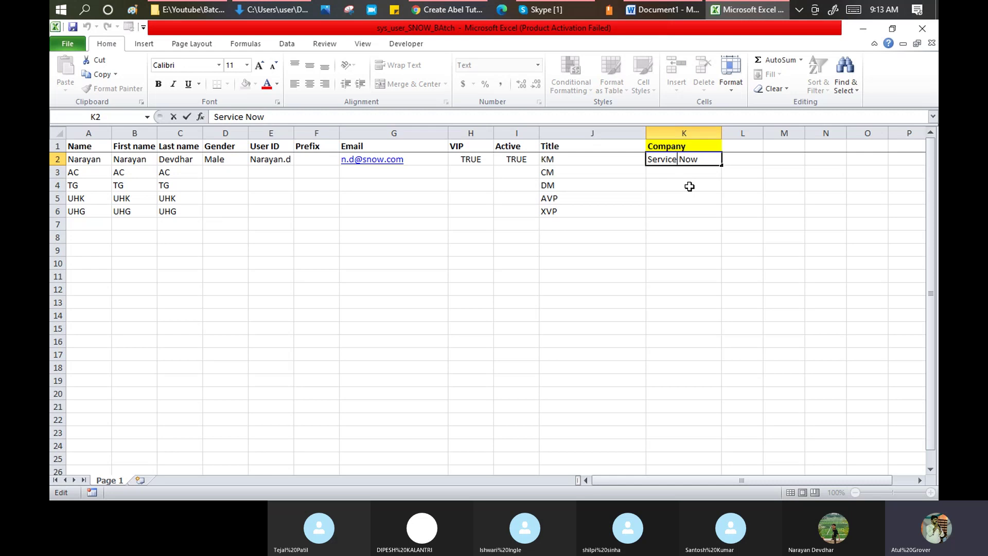
{"action": "key", "text": "Delete"}
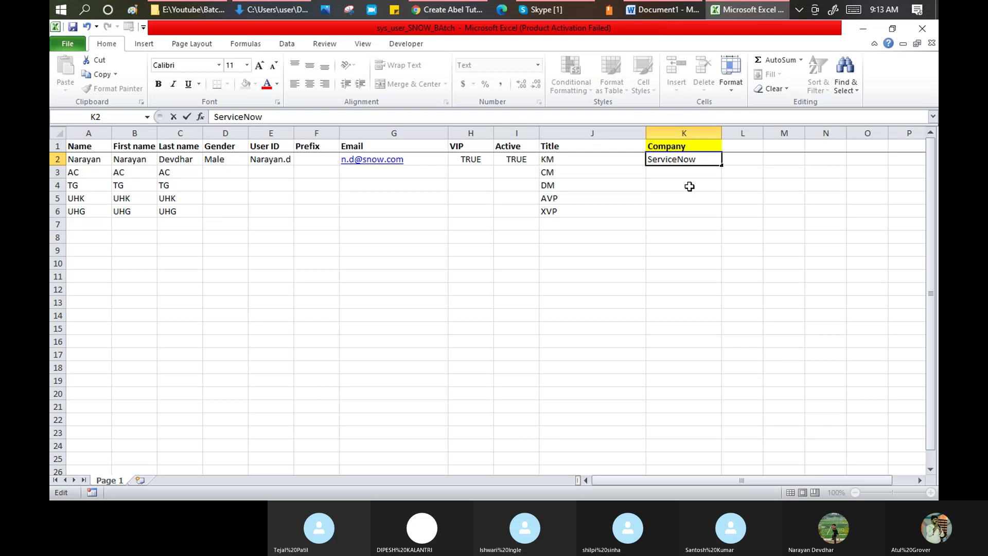
{"action": "key", "text": "Return"}
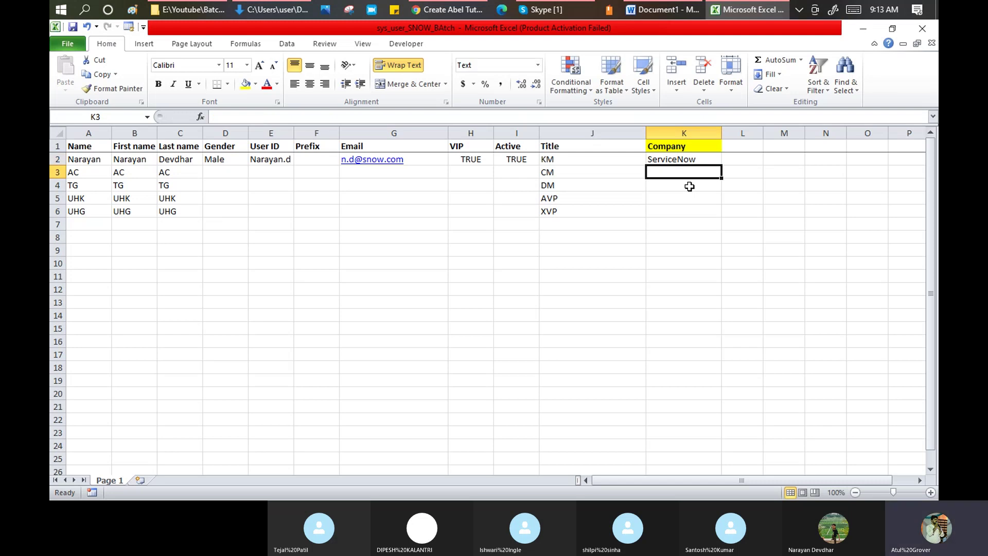
{"action": "key", "text": "alt+Tab"}
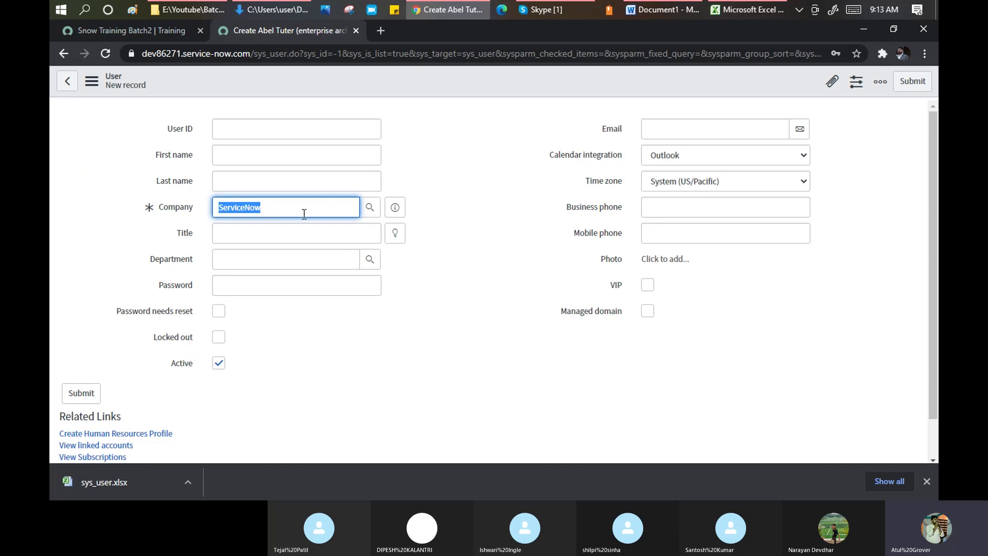
- Open the User form's layout configuration, leaving the unsaved new record
{"action": "left_click", "coordinate": [298, 79]}
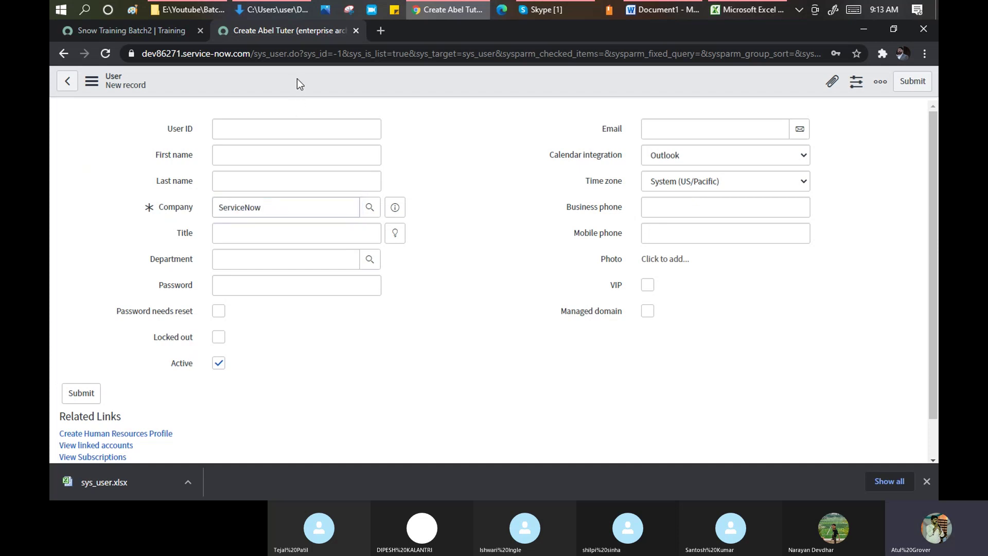
{"action": "right_click", "coordinate": [298, 79]}
{"action": "mouse_move", "coordinate": [337, 108]}
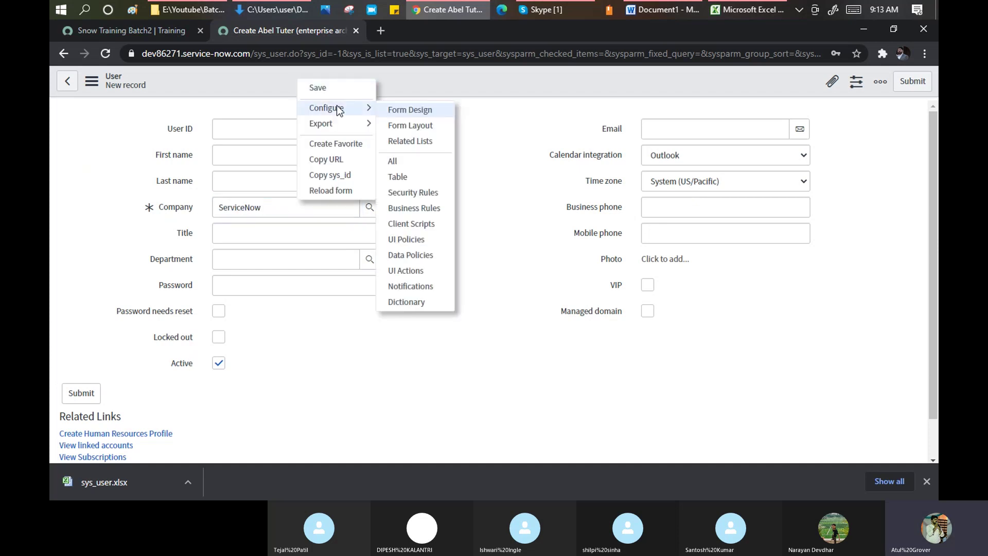
{"action": "left_click", "coordinate": [403, 126]}
{"action": "left_click", "coordinate": [554, 134]}
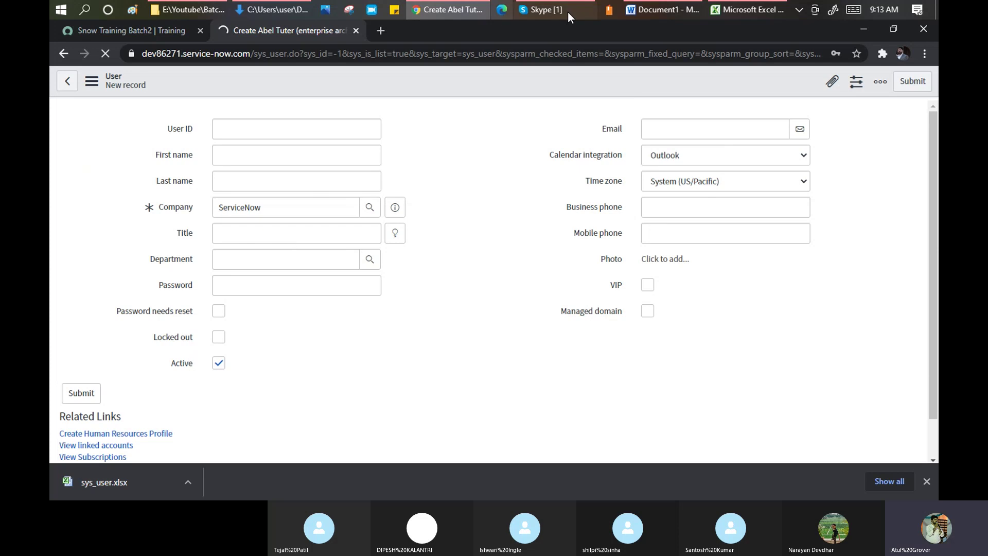
- Compare the ServiceNow User form with the Excel workbook, ending on the sheet
{"action": "left_click", "coordinate": [720, 10]}
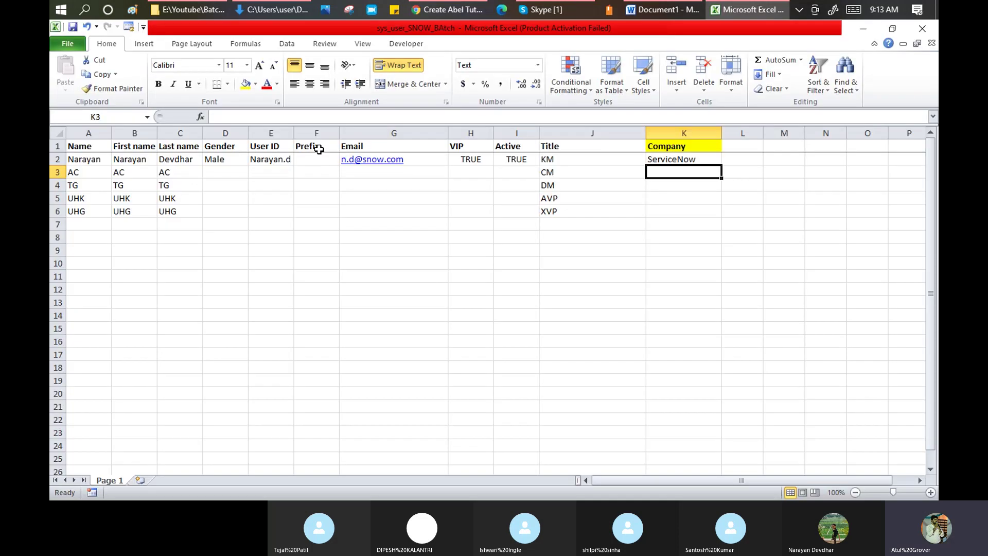
{"action": "key", "text": "alt+Tab"}
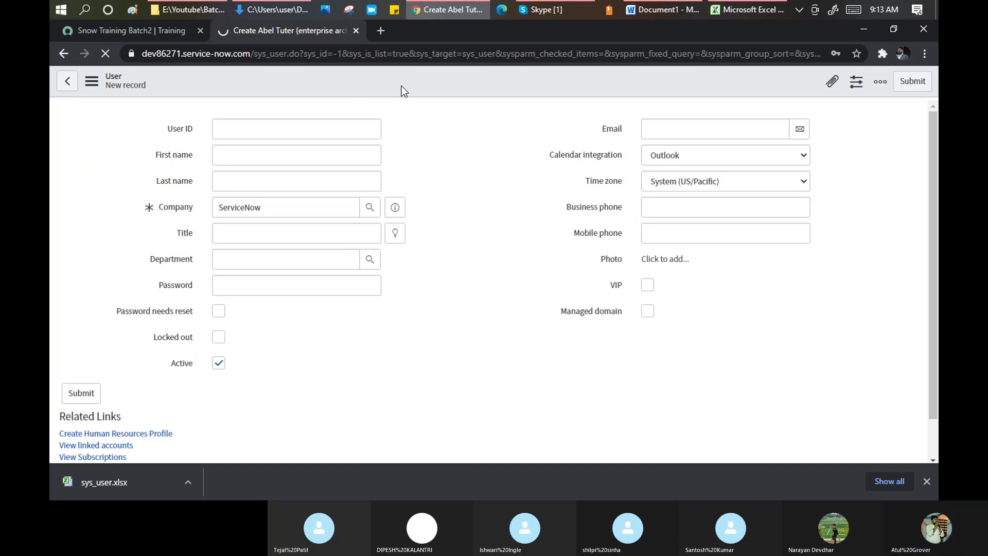
{"action": "key", "text": "alt+Tab"}
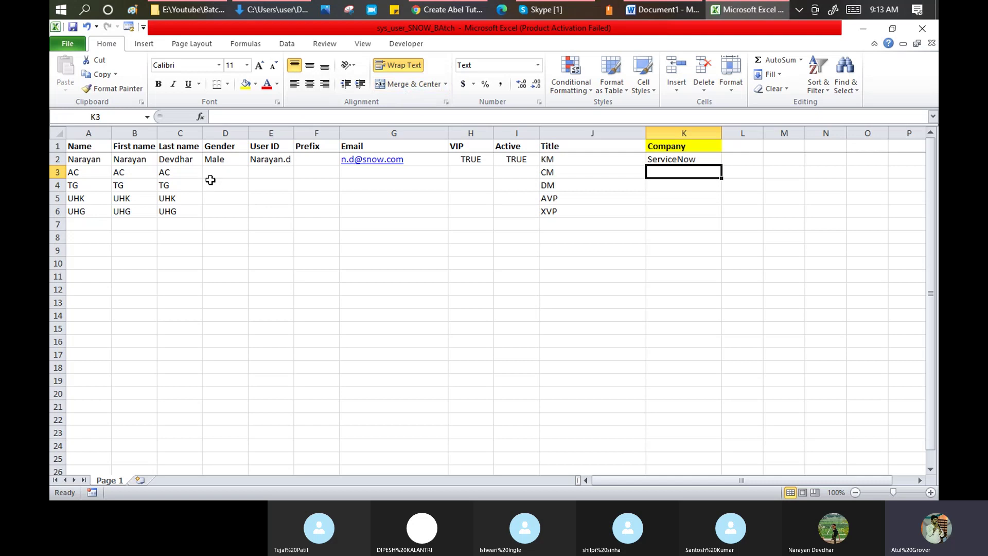
- Enter genders Female, Male, Female, Male for the four new users in D3:D6
{"action": "left_click", "coordinate": [217, 171]}
{"action": "type", "text": "F"}
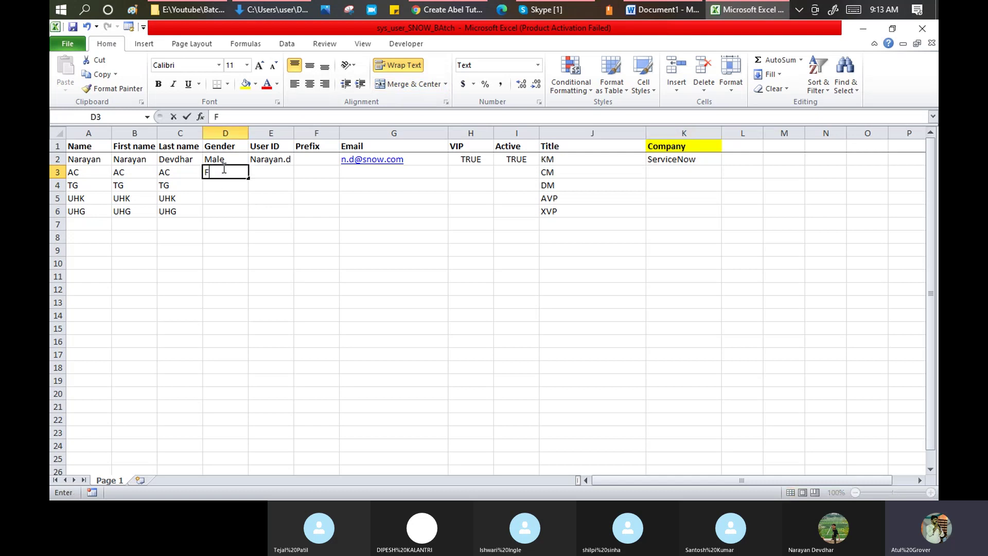
{"action": "type", "text": "emale"}
{"action": "key", "text": "Return"}
{"action": "type", "text": "Male"}
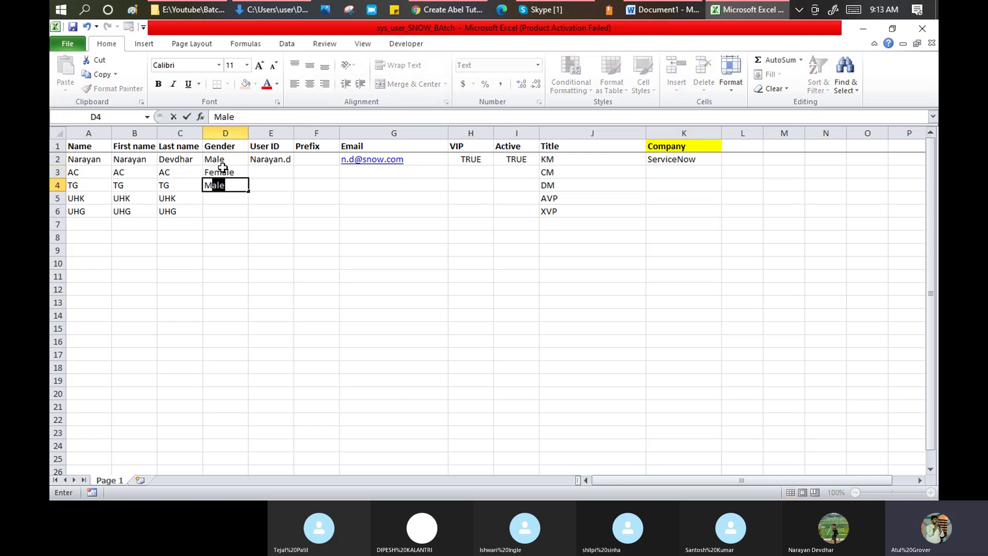
{"action": "key", "text": "Return"}
{"action": "type", "text": "Female"}
{"action": "key", "text": "Return"}
{"action": "type", "text": "Male"}
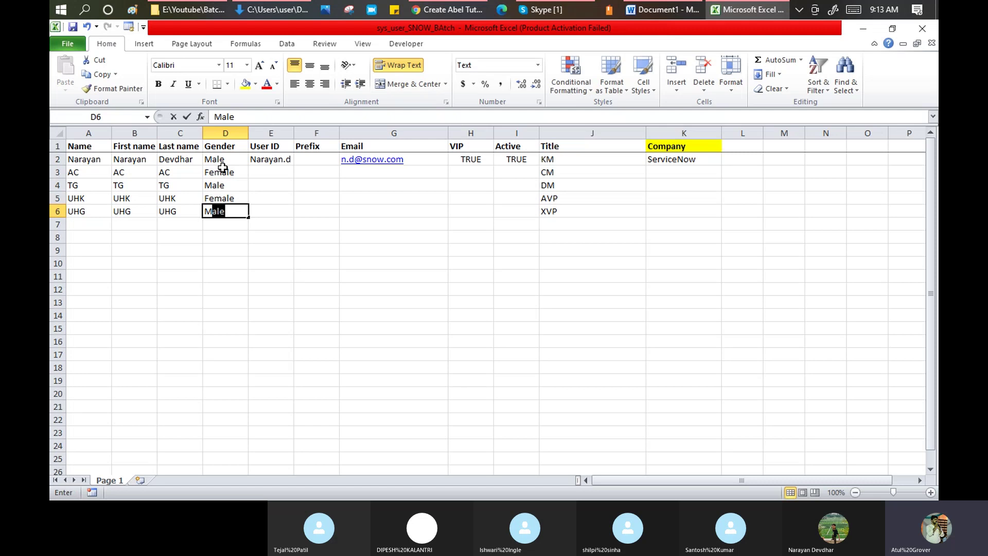
{"action": "key", "text": "Tab"}
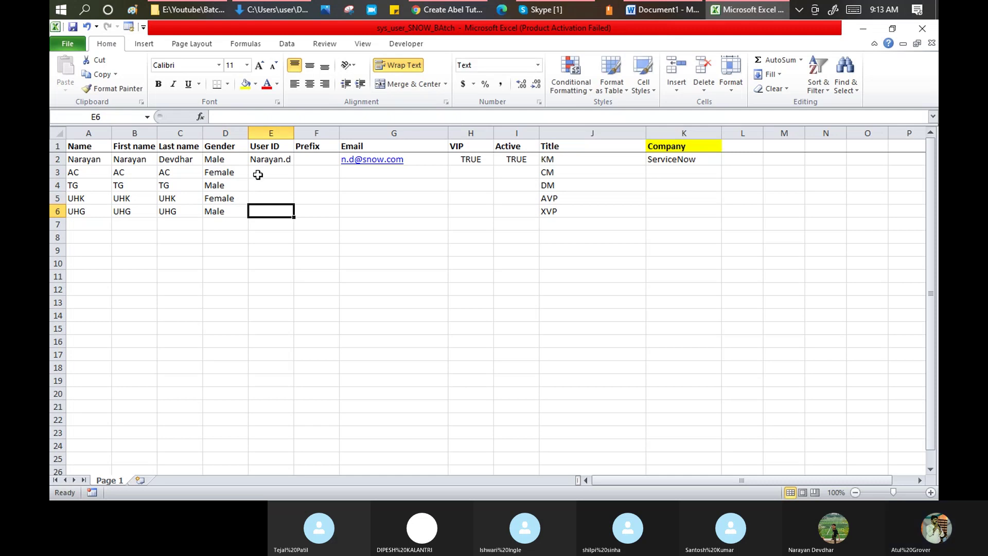
- Enter the second user's User ID in E3 and fix its comma typo
{"action": "left_click", "coordinate": [259, 174]}
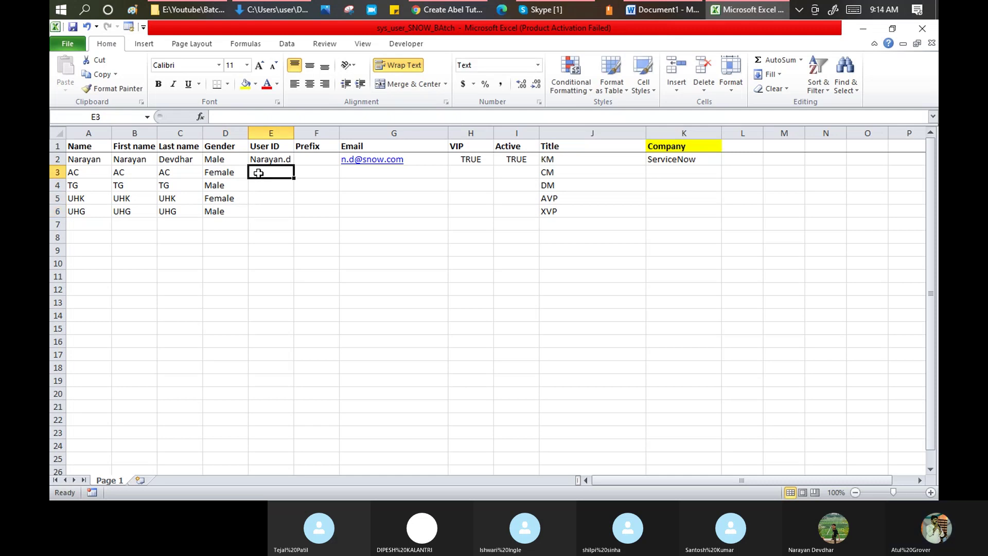
{"action": "type", "text": "AC.df"}
{"action": "key", "text": "Return"}
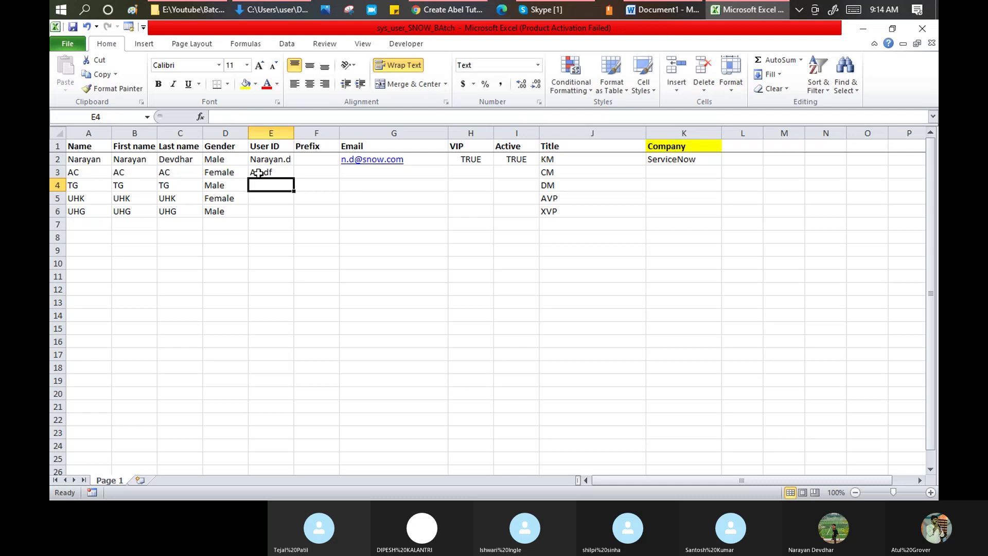
{"action": "left_click", "coordinate": [262, 175]}
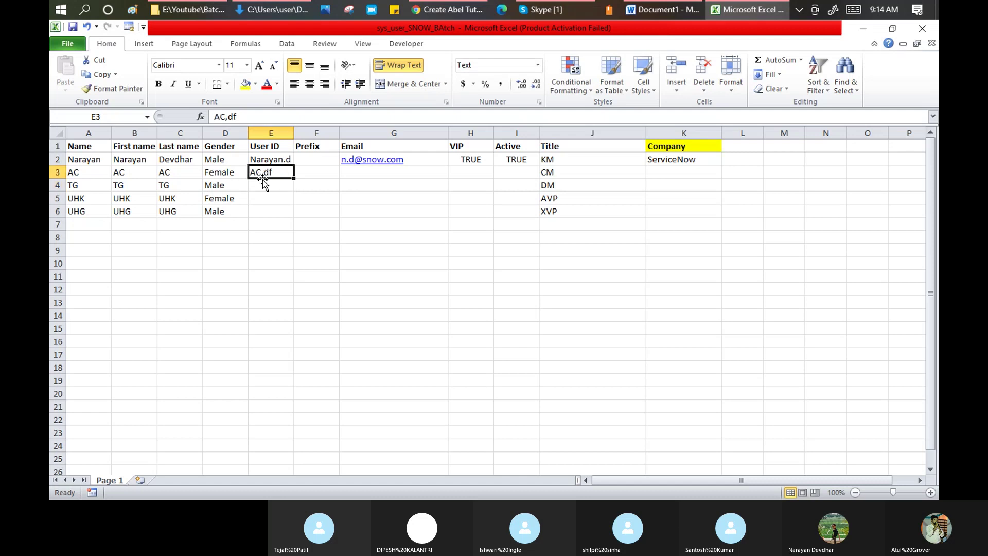
{"action": "double_click", "coordinate": [262, 175]}
{"action": "key", "text": "BackSpace"}
{"action": "type", "text": "."}
{"action": "key", "text": "Return"}
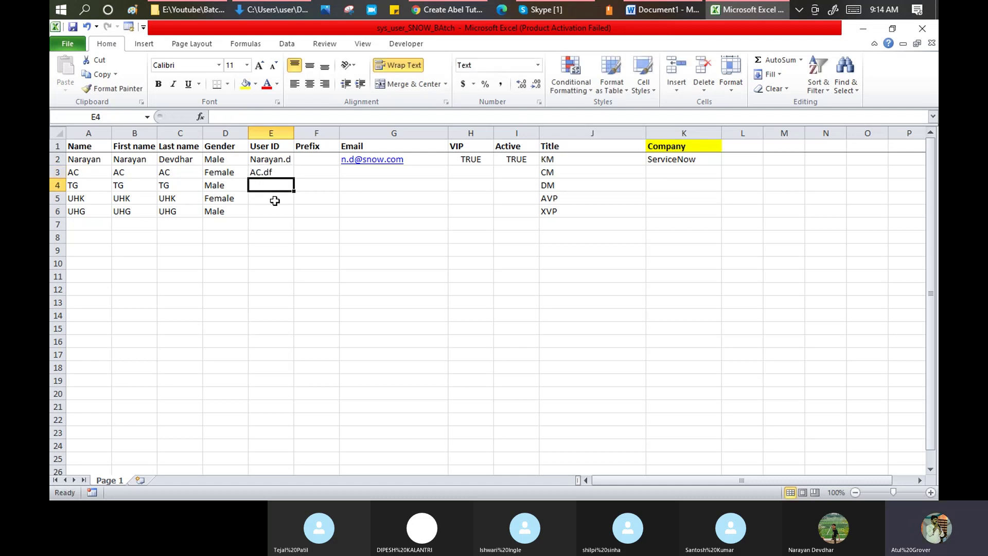
{"action": "left_click", "coordinate": [286, 174]}
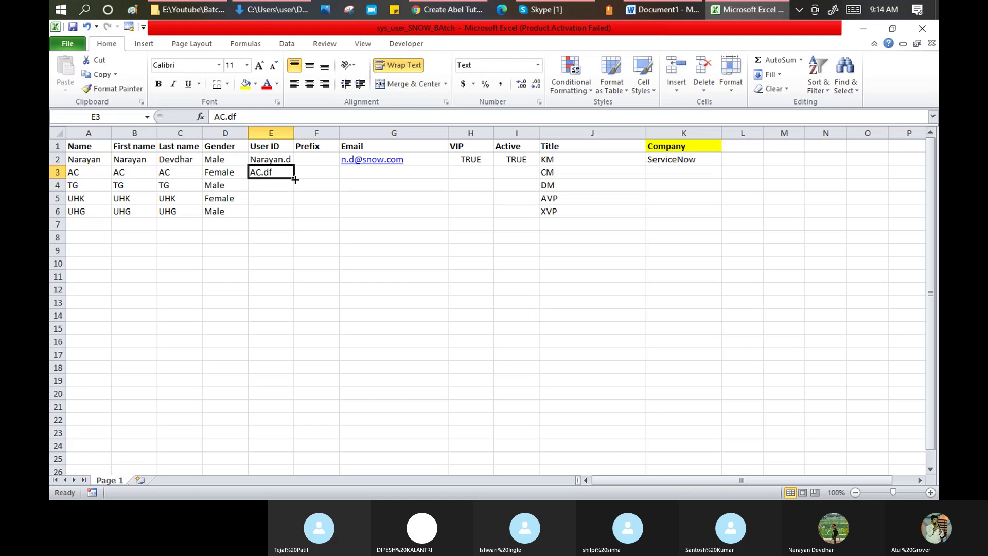
- Enter User IDs for the third, fourth and fifth users in E4:E6
{"action": "left_click", "coordinate": [275, 186]}
{"action": "type", "text": "TG"}
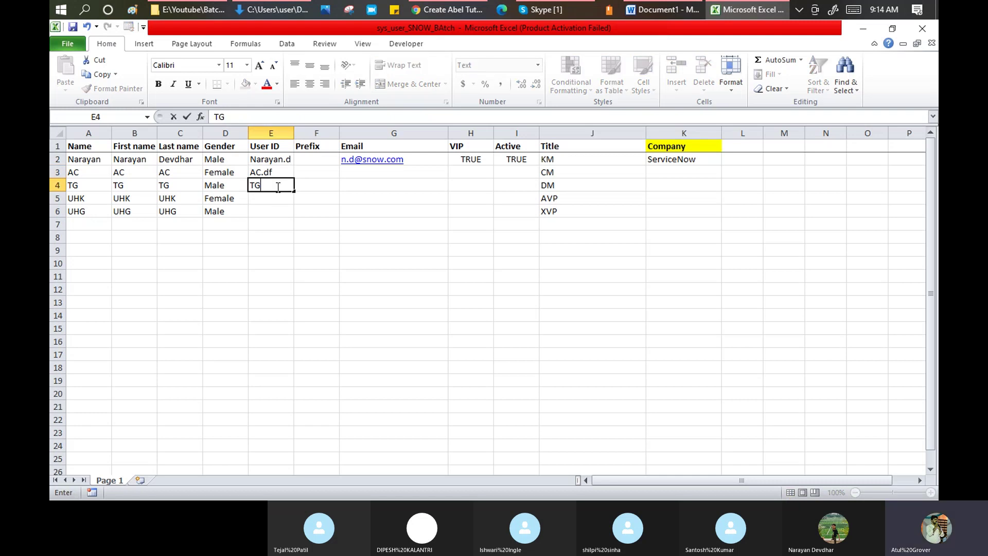
{"action": "type", "text": ".ju"}
{"action": "key", "text": "Return"}
{"action": "type", "text": "r."}
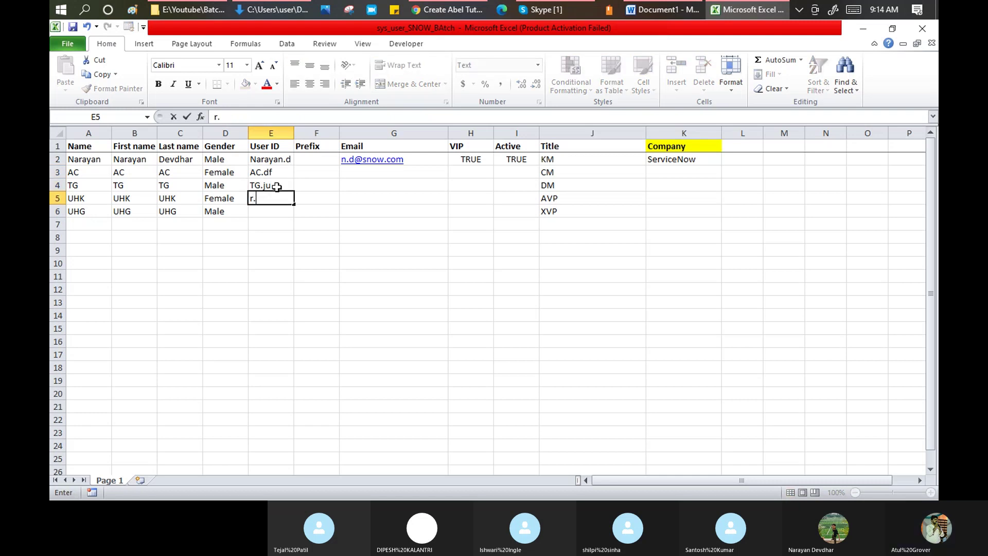
{"action": "type", "text": "ki"}
{"action": "key", "text": "Return"}
{"action": "type", "text": "er."}
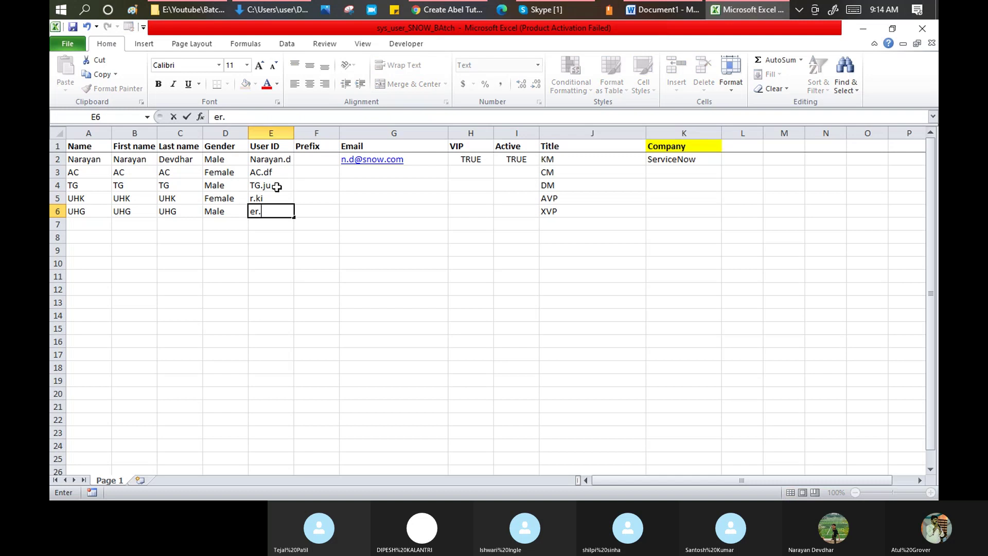
{"action": "type", "text": "ok"}
{"action": "key", "text": "Return"}
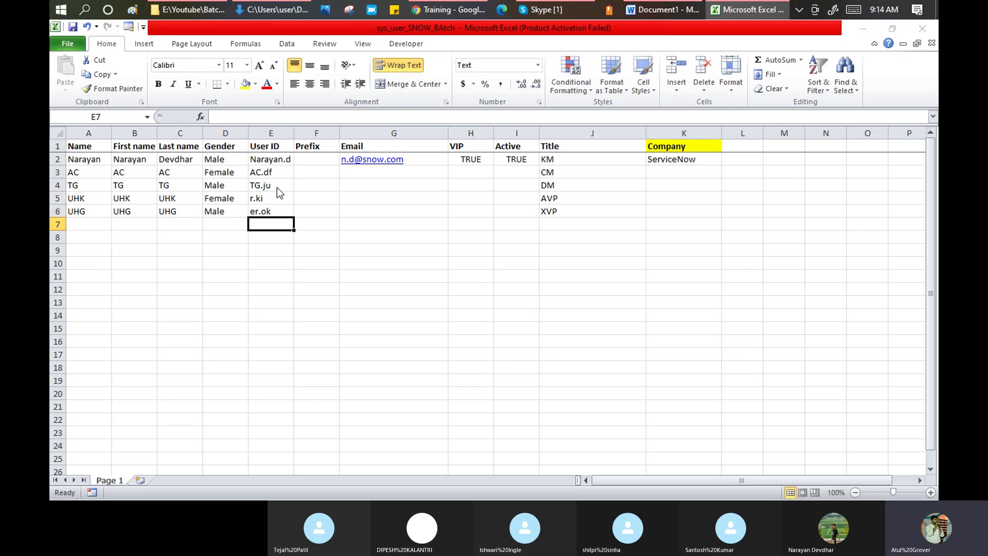
{"action": "key", "text": "alt+Tab"}
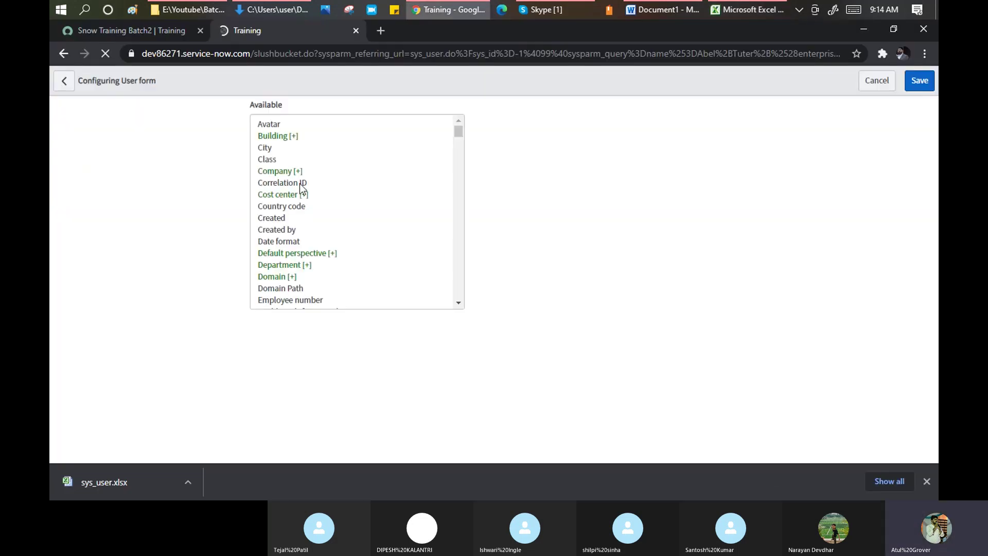
- Find Prefix in the Available fields list and add it to the Selected fields
{"action": "left_click", "coordinate": [284, 183]}
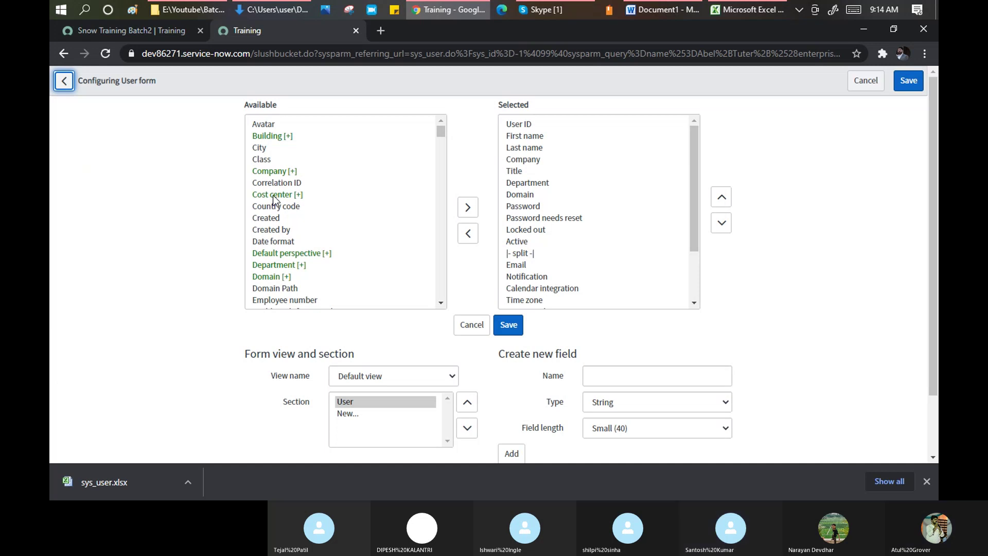
{"action": "left_click", "coordinate": [278, 184]}
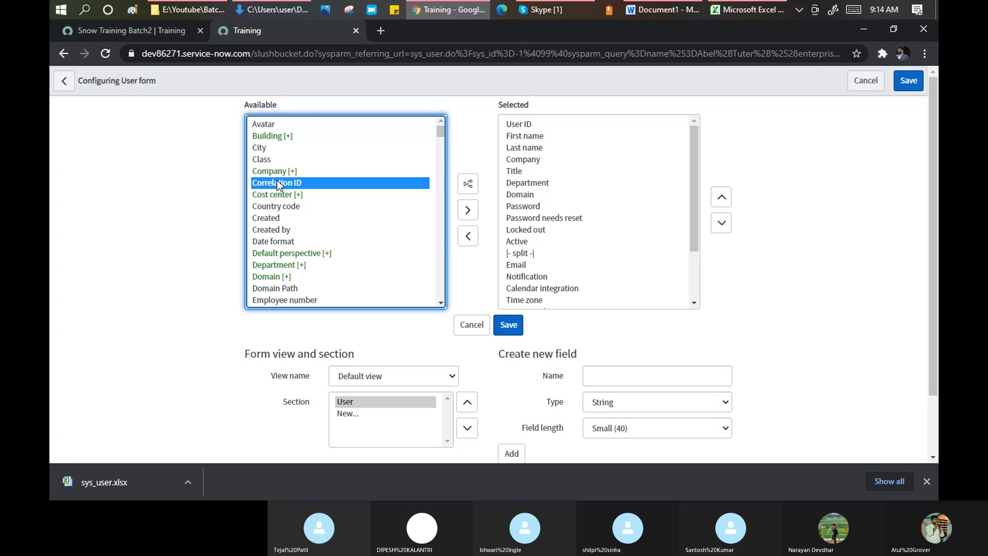
{"action": "left_click", "coordinate": [278, 184], "text": "ctrl"}
{"action": "key", "text": "p"}
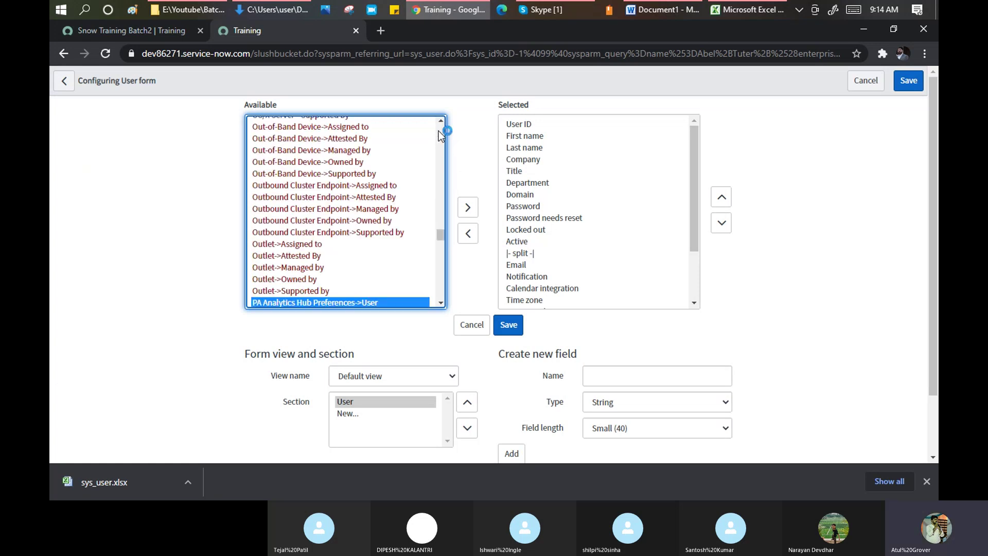
{"action": "scroll", "coordinate": [438, 131], "scroll_direction": "up", "scroll_amount": 5}
{"action": "left_click_drag", "start_coordinate": [437, 232], "coordinate": [412, 128]}
{"action": "left_click", "coordinate": [282, 136]}
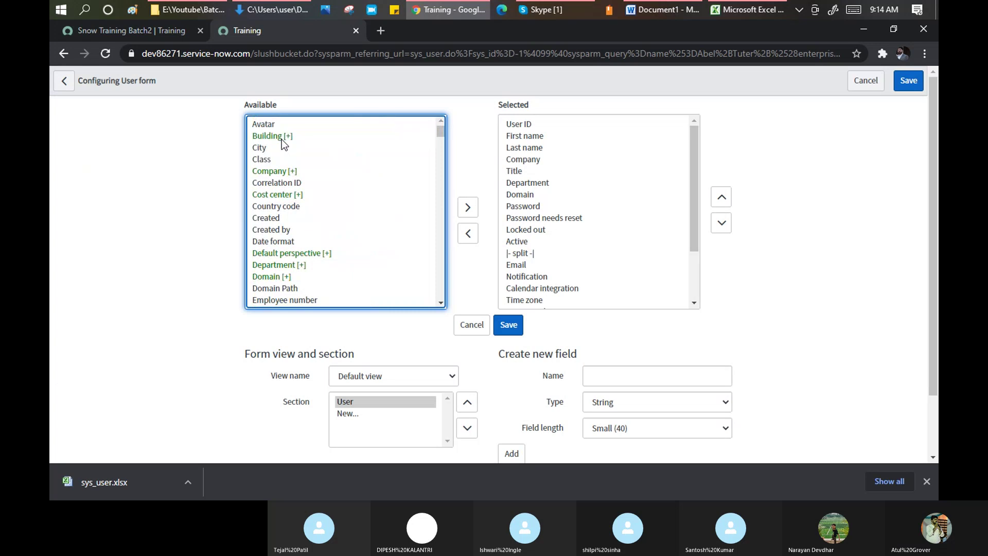
{"action": "key", "text": "p"}
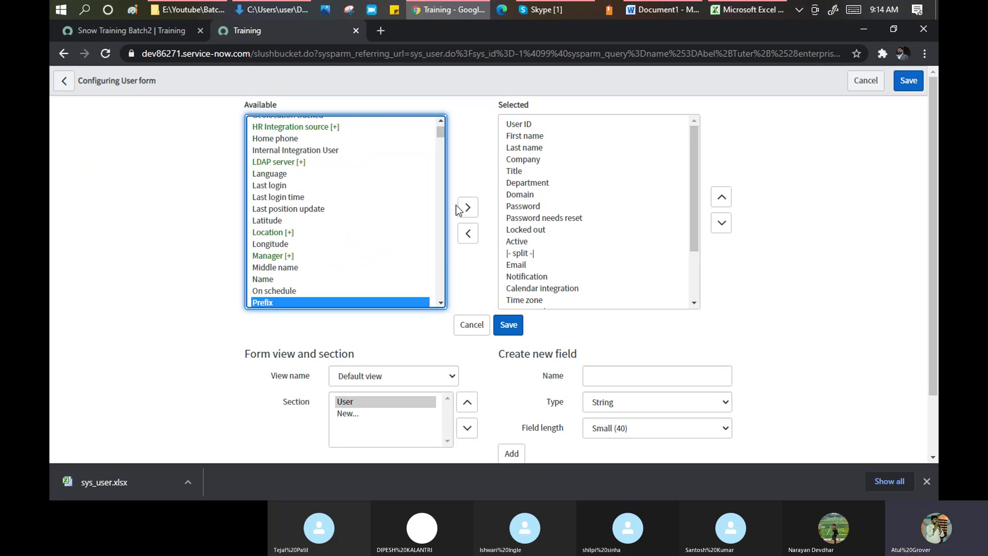
{"action": "left_click", "coordinate": [468, 207]}
- Move Prefix up six positions and save the User form layout
{"action": "left_click", "coordinate": [722, 197]}
{"action": "left_click", "coordinate": [721, 198]}
{"action": "left_click", "coordinate": [721, 197]}
{"action": "left_click", "coordinate": [721, 197]}
{"action": "left_click", "coordinate": [721, 197]}
{"action": "left_click", "coordinate": [721, 197]}
{"action": "left_click", "coordinate": [721, 197]}
{"action": "left_click", "coordinate": [721, 198]}
{"action": "left_click", "coordinate": [721, 197]}
{"action": "left_click", "coordinate": [721, 197]}
{"action": "left_click", "coordinate": [721, 198]}
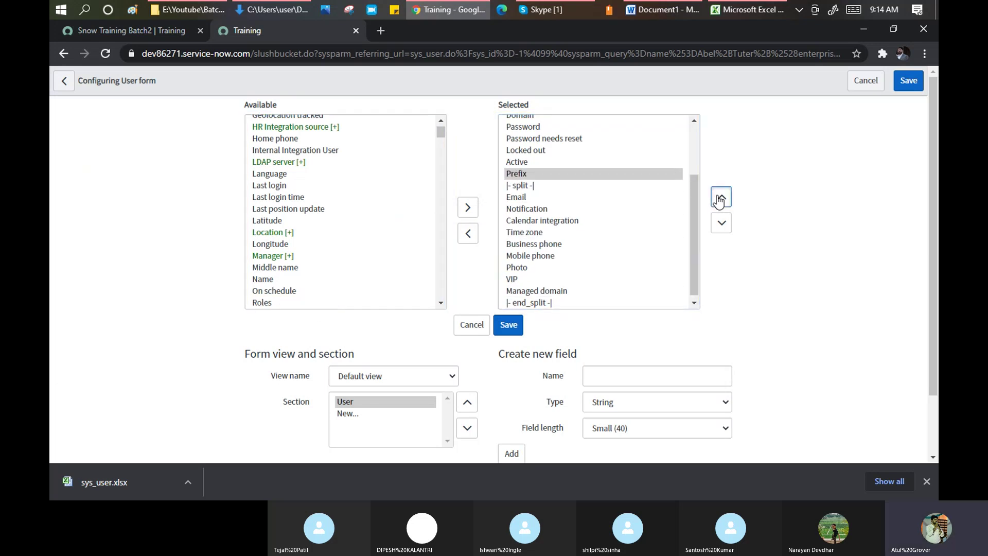
{"action": "left_click", "coordinate": [721, 197]}
{"action": "left_click", "coordinate": [721, 197]}
{"action": "left_click", "coordinate": [722, 197]}
{"action": "left_click", "coordinate": [721, 197]}
{"action": "left_click", "coordinate": [721, 197]}
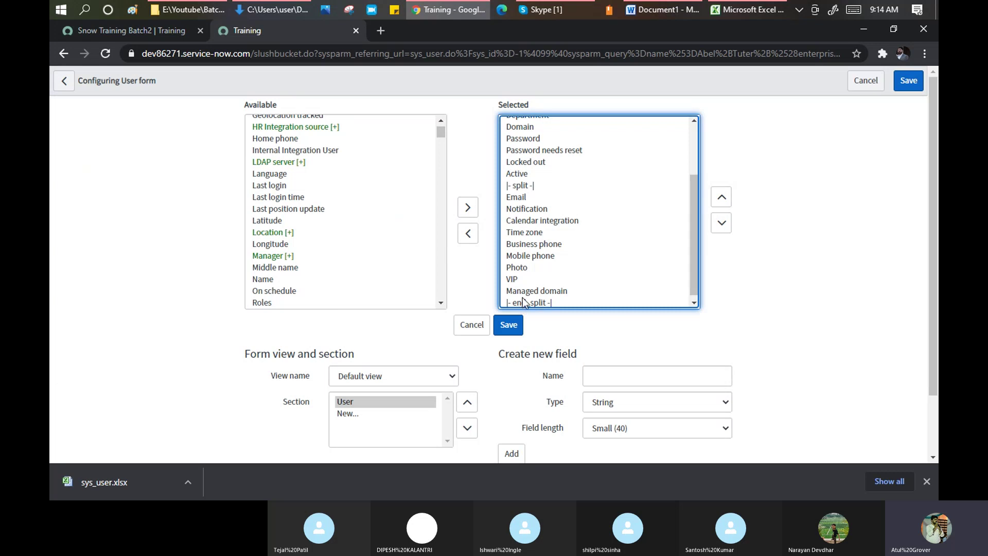
{"action": "left_click", "coordinate": [507, 327]}
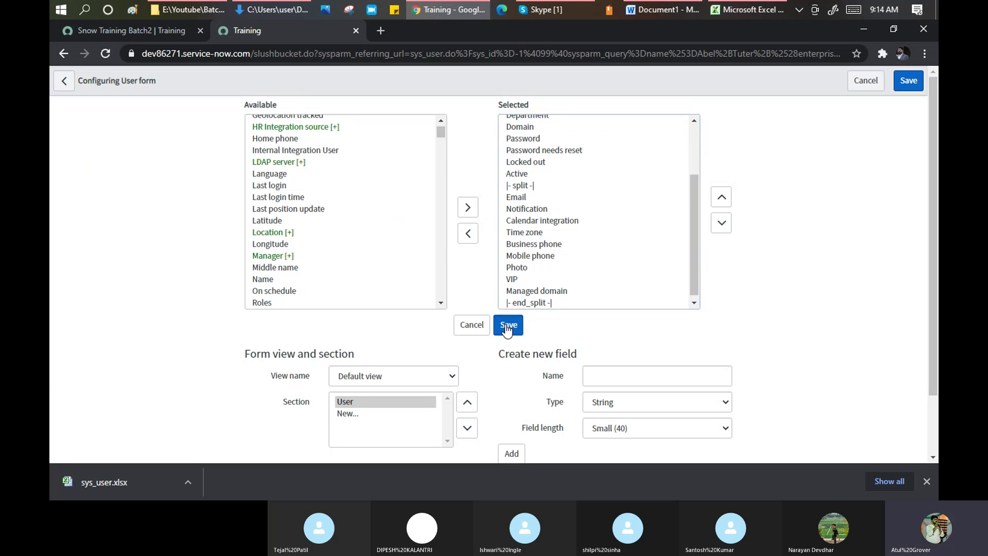
{"action": "left_click", "coordinate": [507, 326]}
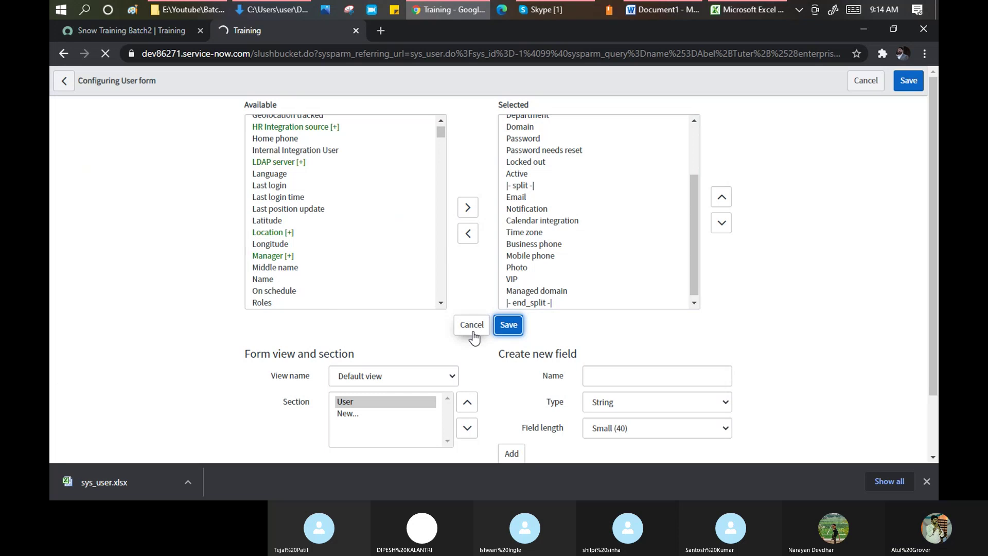
{"action": "key", "text": "alt+Tab"}
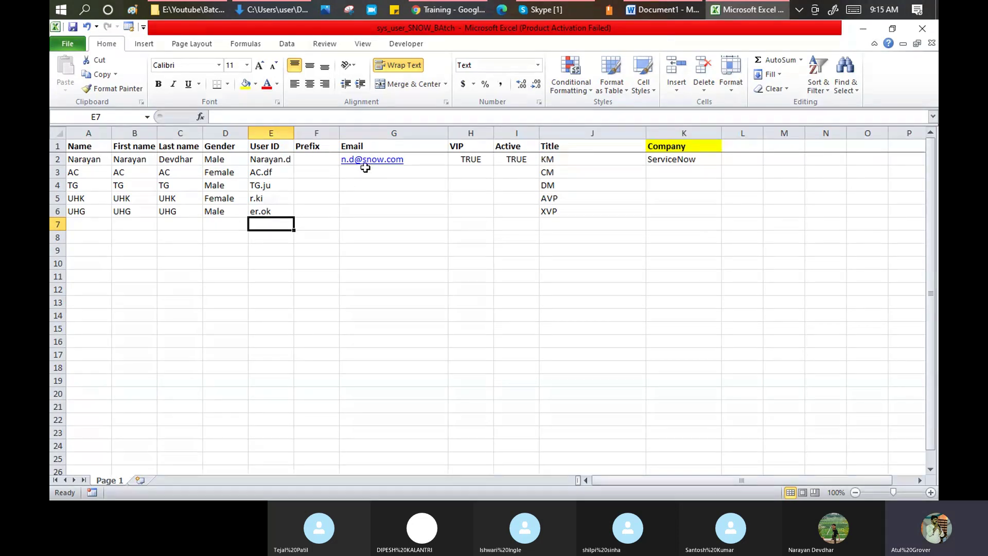
- Type email addresses for the second through fifth users into G3:G6
{"action": "left_click", "coordinate": [366, 173]}
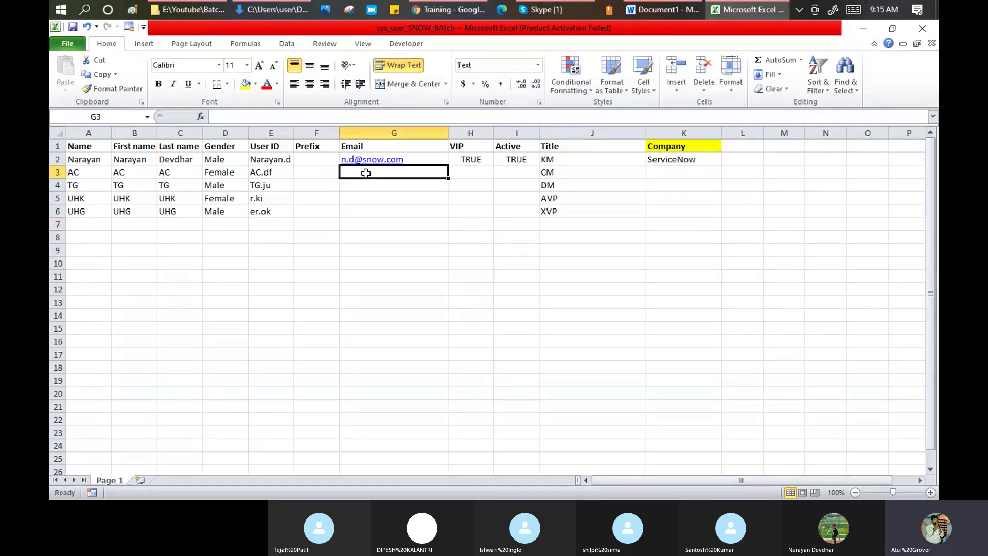
{"action": "left_click", "coordinate": [277, 169]}
{"action": "left_click", "coordinate": [366, 171]}
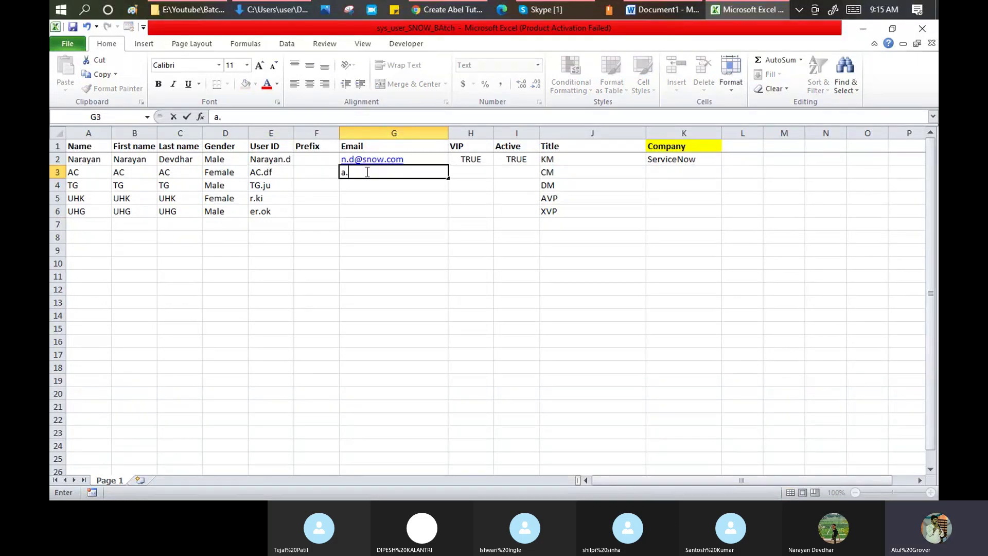
{"action": "key", "text": "Return"}
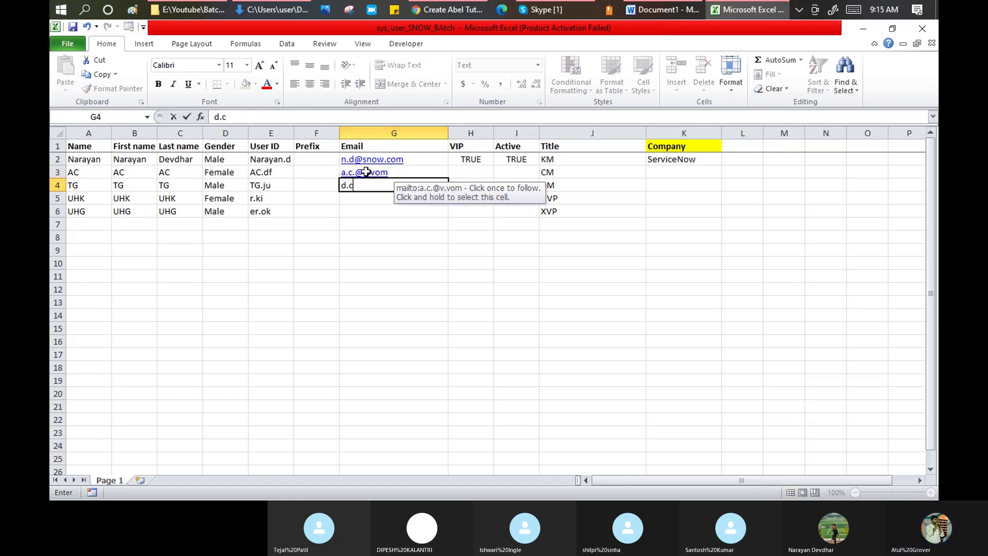
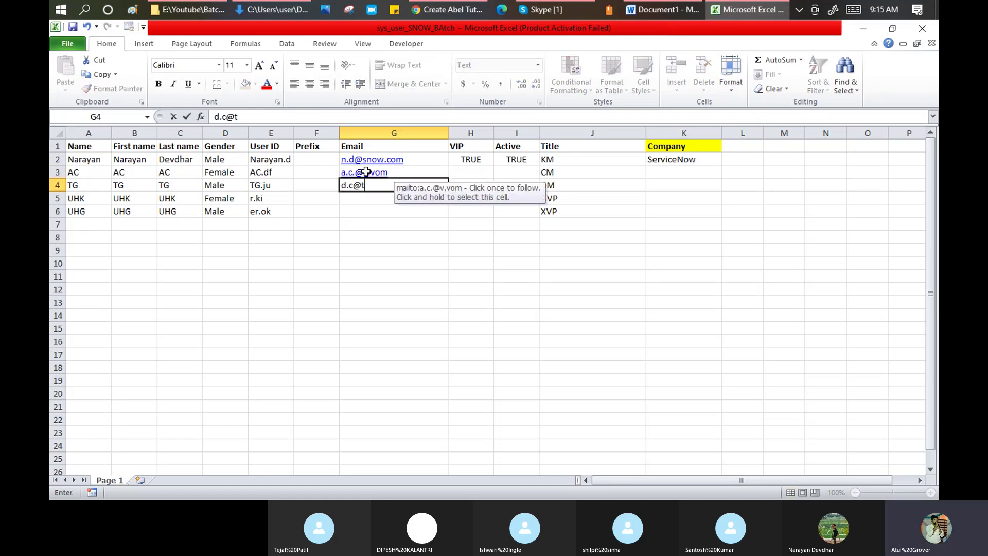
{"action": "key", "text": "Return"}
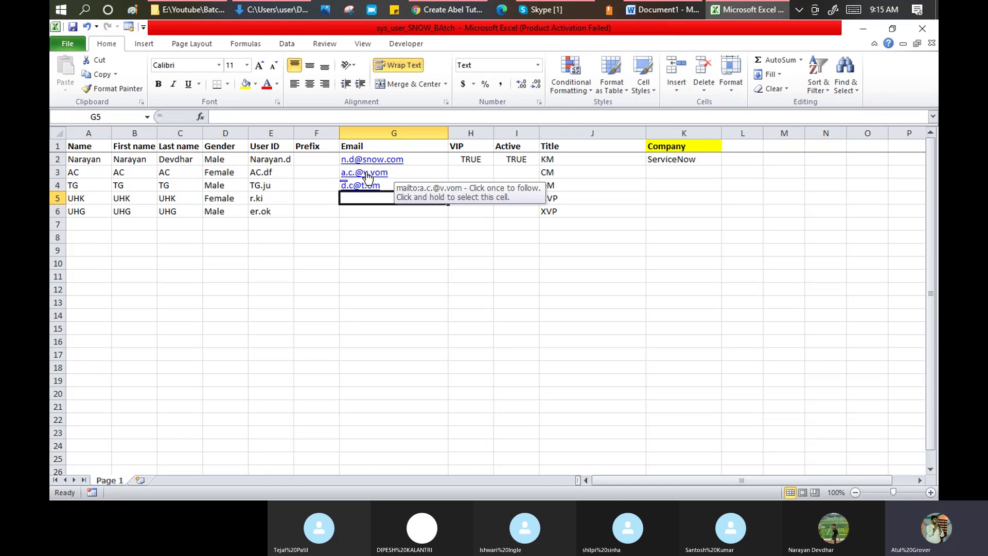
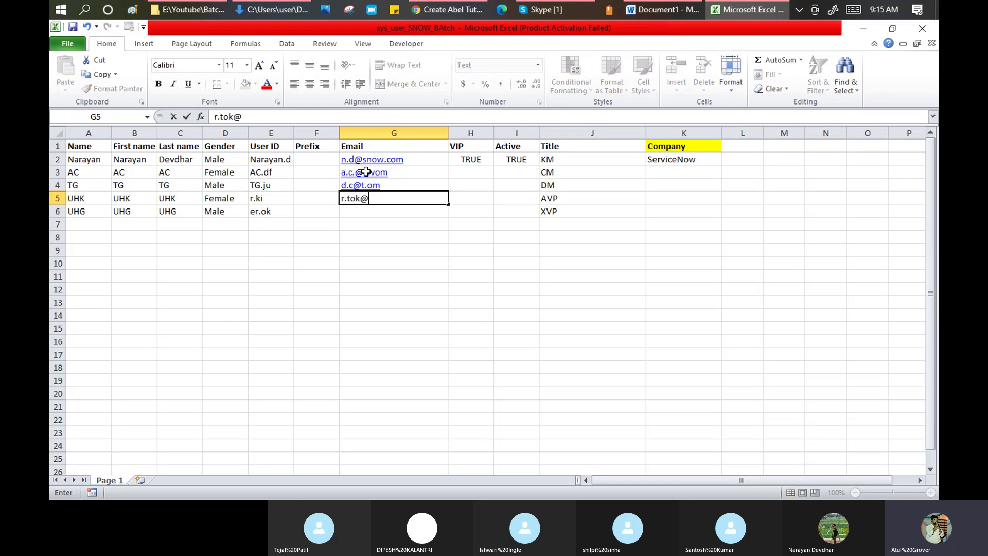
{"action": "key", "text": "Return"}
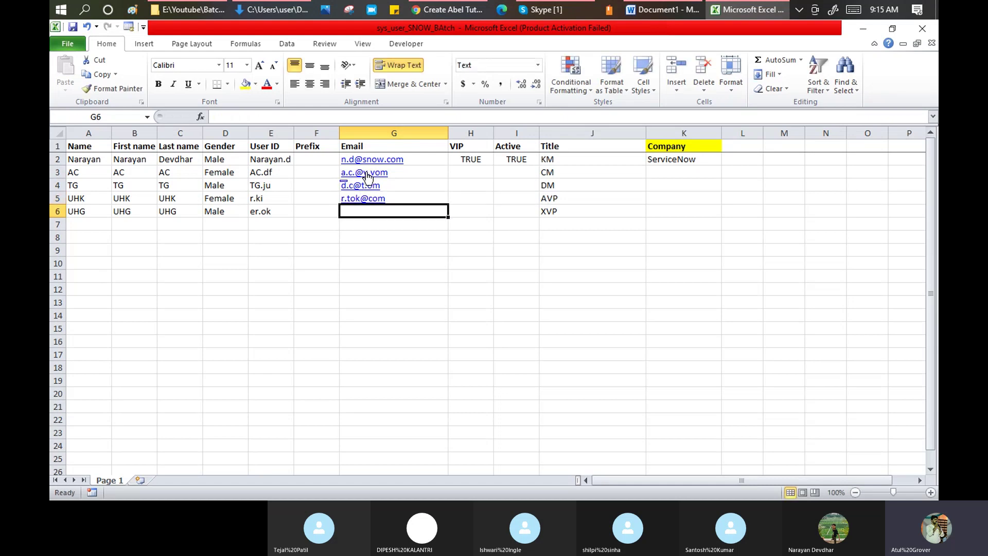
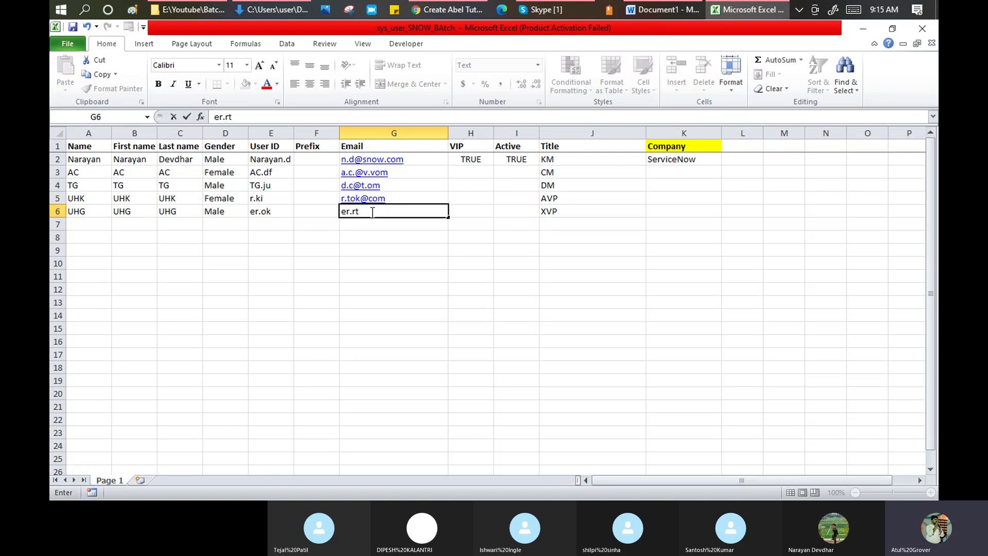
{"action": "key", "text": "Return"}
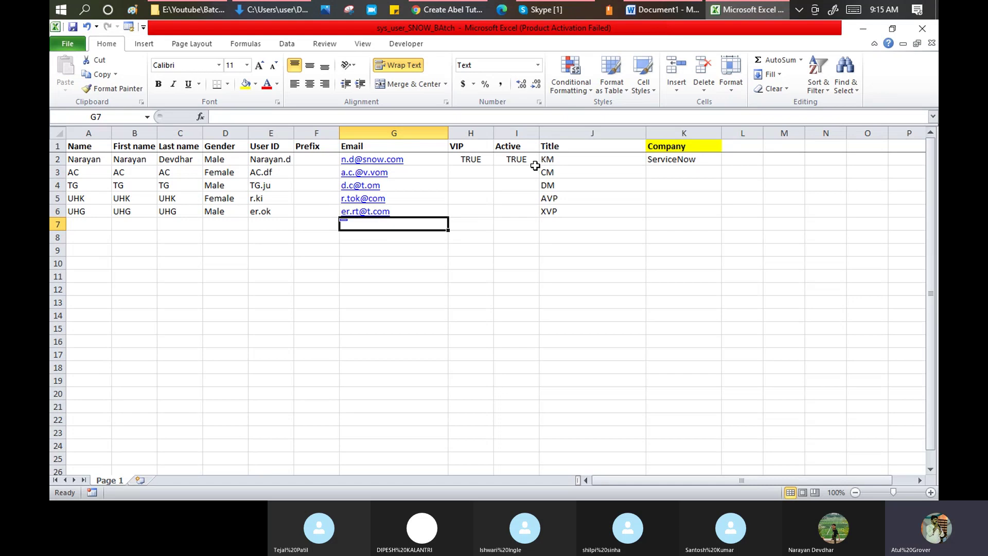
- Enter FALSE in H3, then copy H2:H3 into H4:H5 for the VIP column
{"action": "left_click", "coordinate": [478, 170]}
{"action": "type", "text": "FALS"}
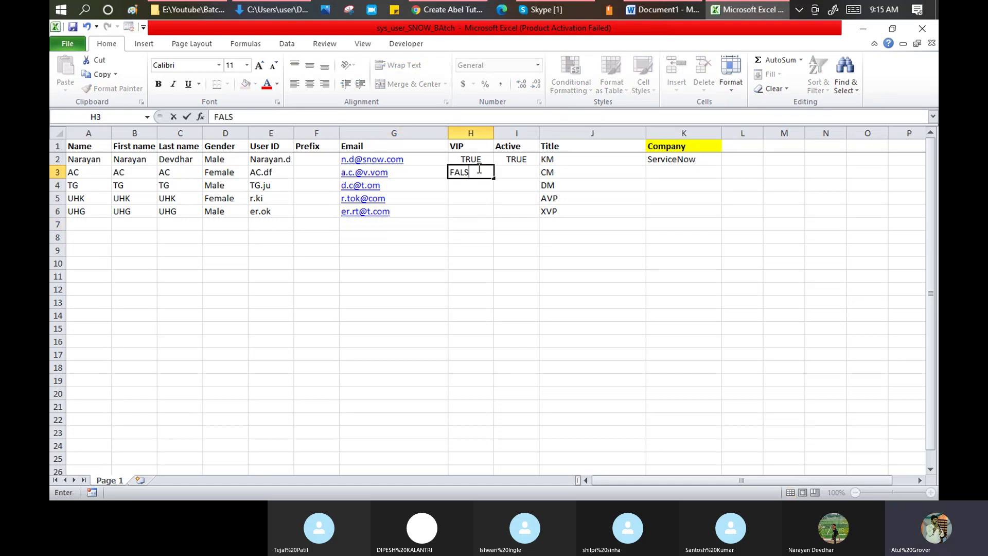
{"action": "type", "text": "E"}
{"action": "key", "text": "Return"}
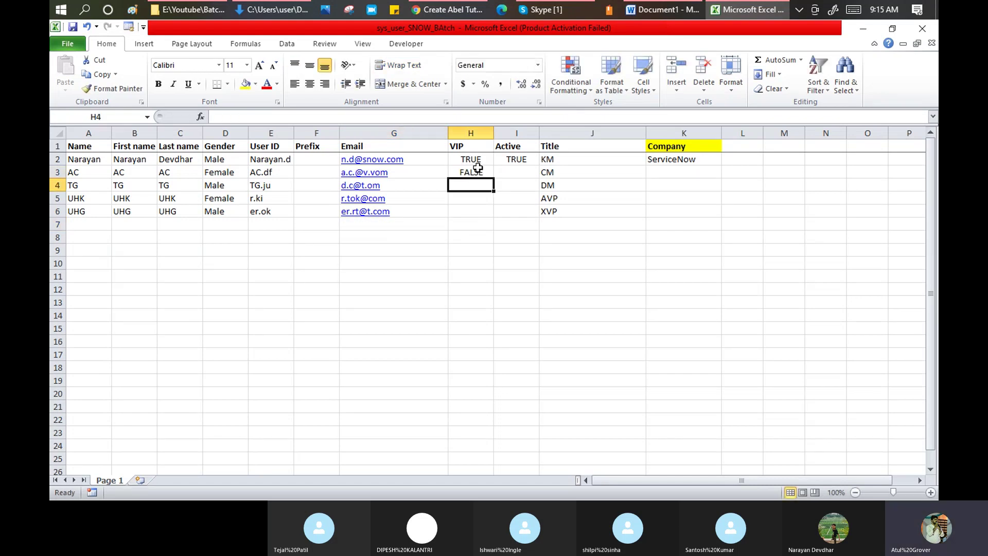
{"action": "left_click_drag", "start_coordinate": [478, 159], "coordinate": [482, 170]}
{"action": "key", "text": "ctrl+c"}
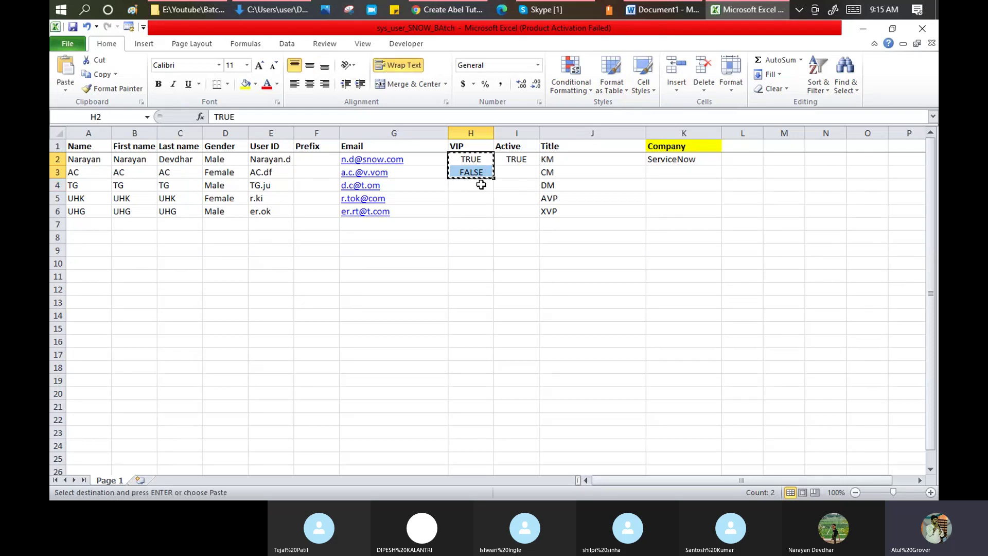
{"action": "left_click", "coordinate": [477, 185]}
{"action": "key", "text": "ctrl+v"}
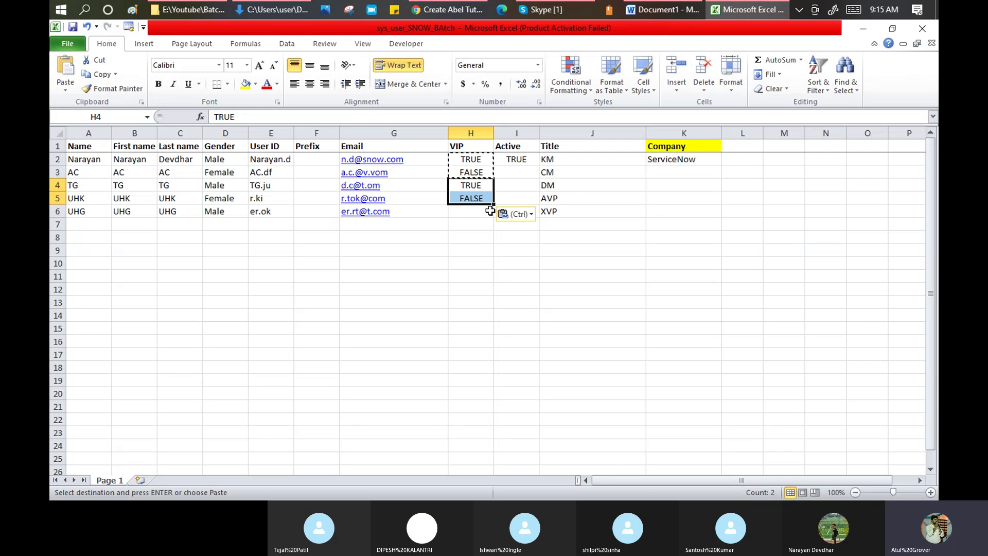
- Set the last user's VIP cell H6 to TRUE
{"action": "left_click", "coordinate": [472, 212]}
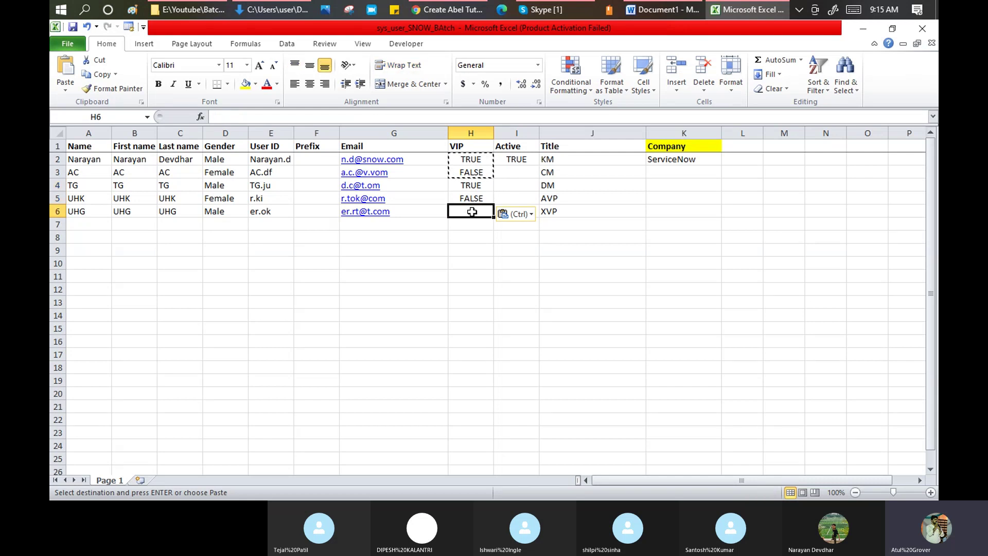
{"action": "type", "text": "T"}
{"action": "key", "text": "Return"}
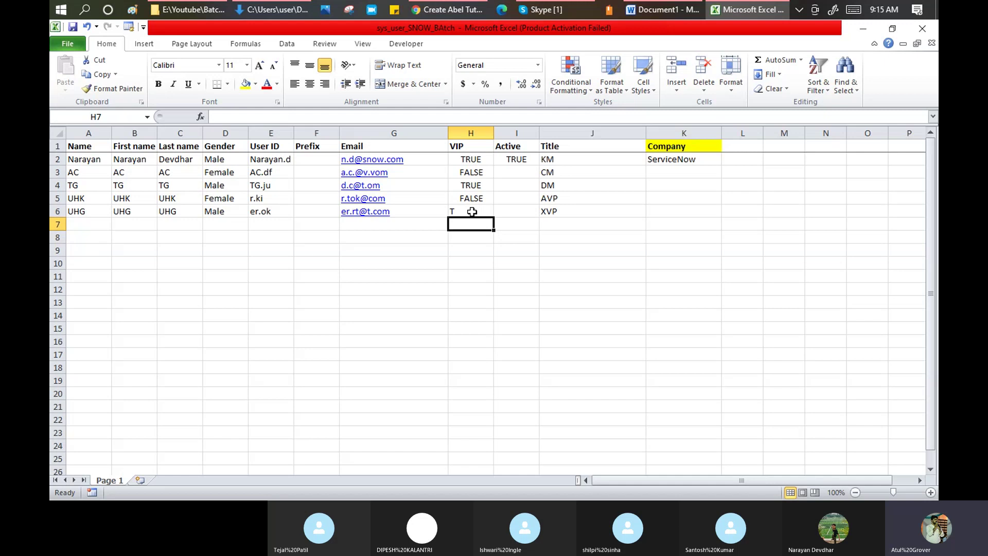
{"action": "left_click", "coordinate": [472, 212]}
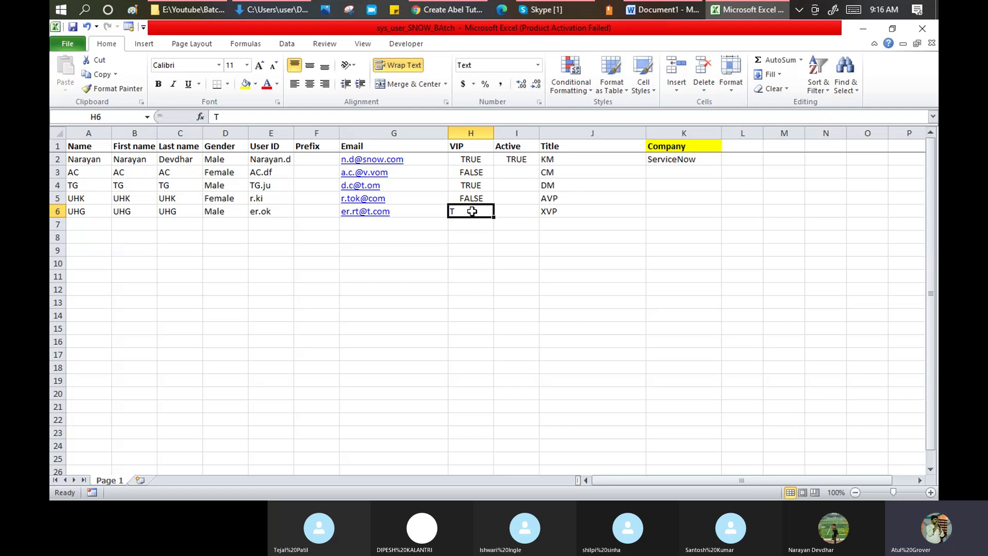
{"action": "type", "text": "Yes"}
{"action": "key", "text": "Return"}
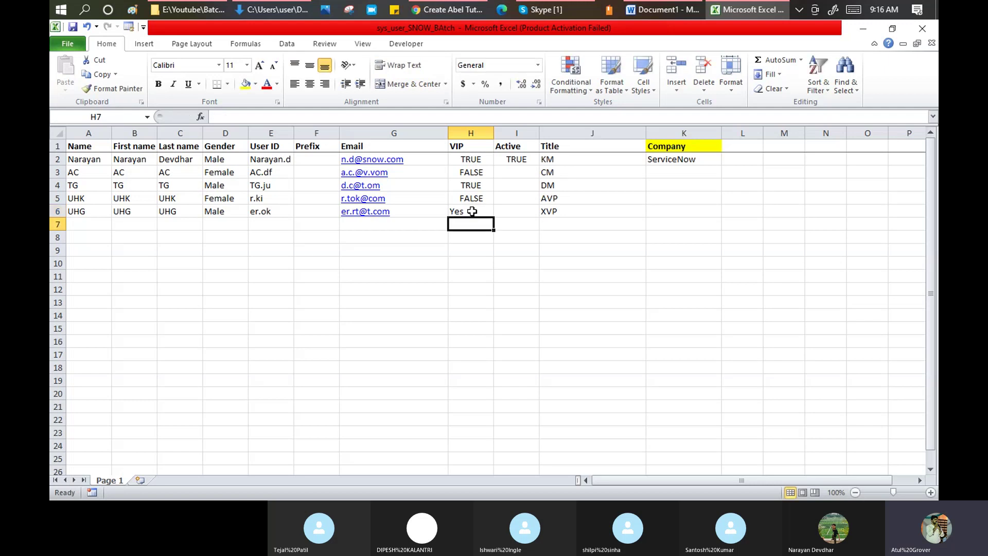
{"action": "left_click", "coordinate": [472, 211]}
{"action": "type", "text": "TRUE"}
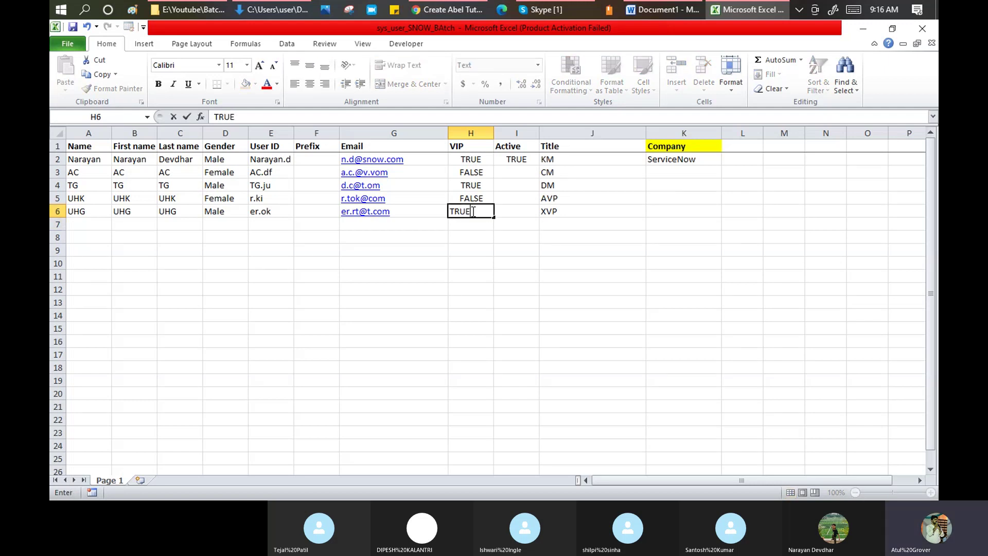
{"action": "key", "text": "Tab"}
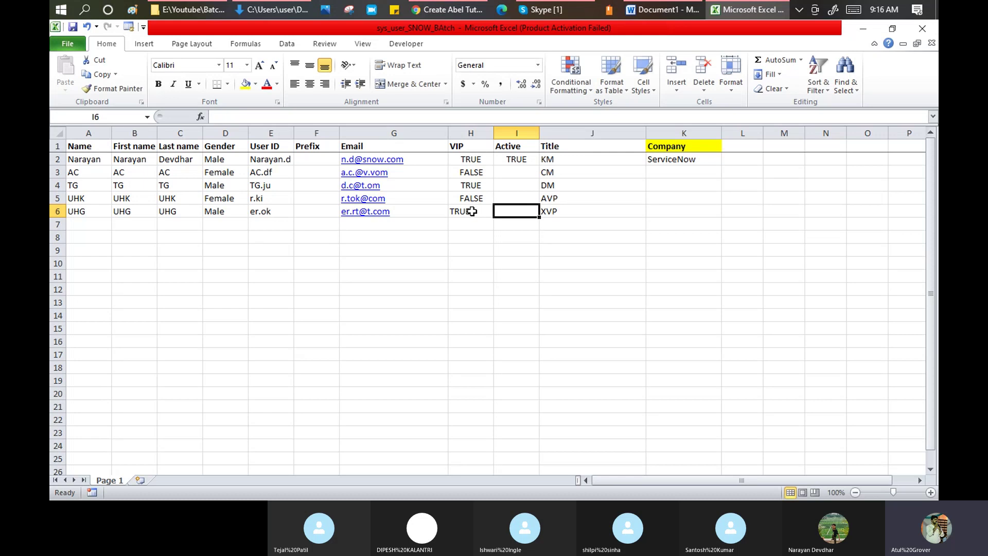
- Check the available Prefix choices on the ServiceNow user form
{"action": "key", "text": "alt+Tab"}
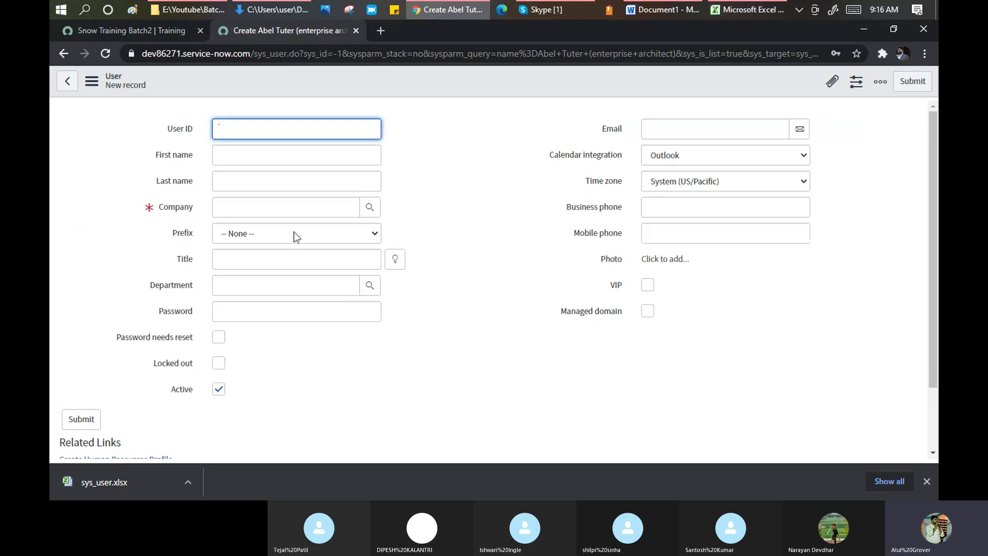
{"action": "left_click", "coordinate": [294, 233]}
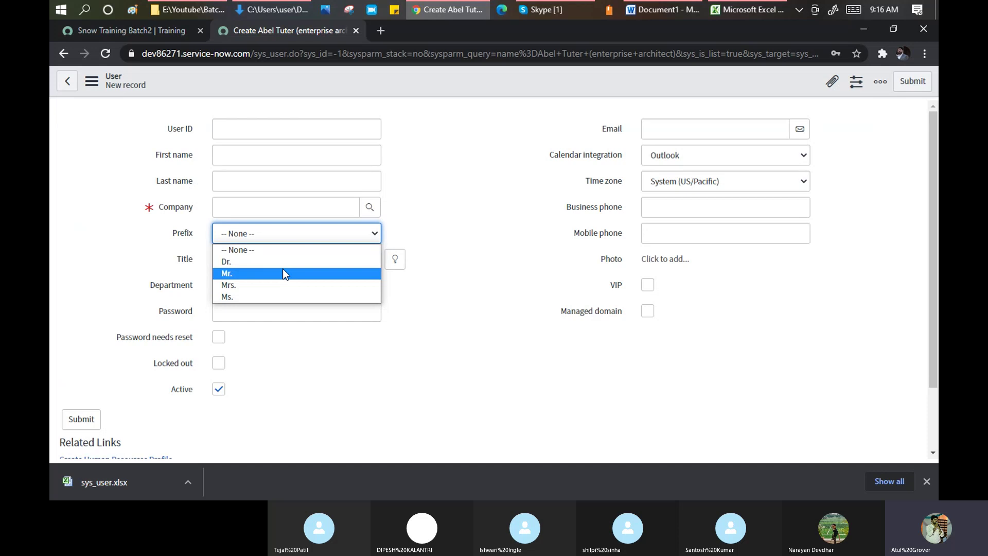
{"action": "key", "text": "alt+Tab"}
- Enter prefixes Dr., Mr. and Ms. in F2:F4, checking ServiceNow's Prefix choices
{"action": "left_click", "coordinate": [317, 159]}
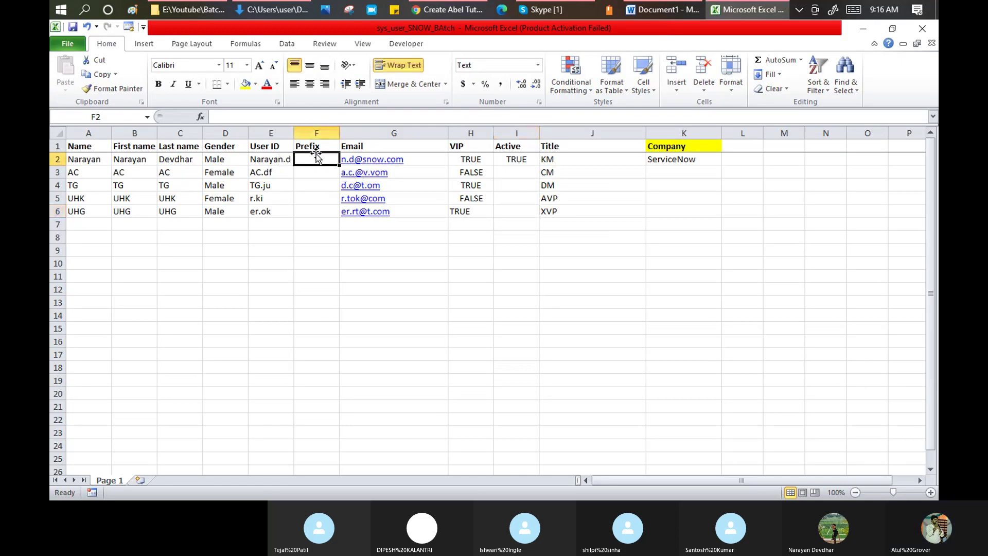
{"action": "type", "text": "Dr"}
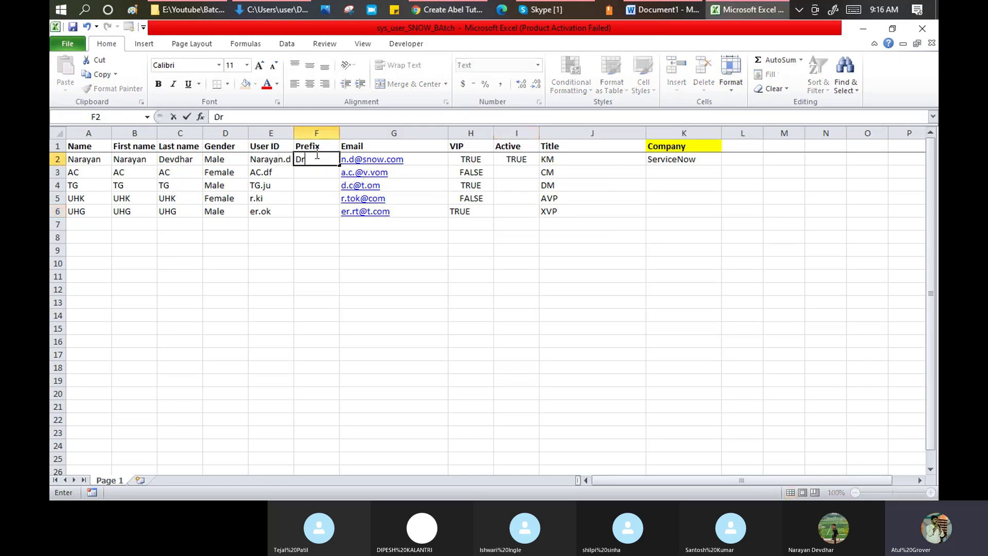
{"action": "key", "text": "alt+Tab"}
{"action": "left_click", "coordinate": [301, 239]}
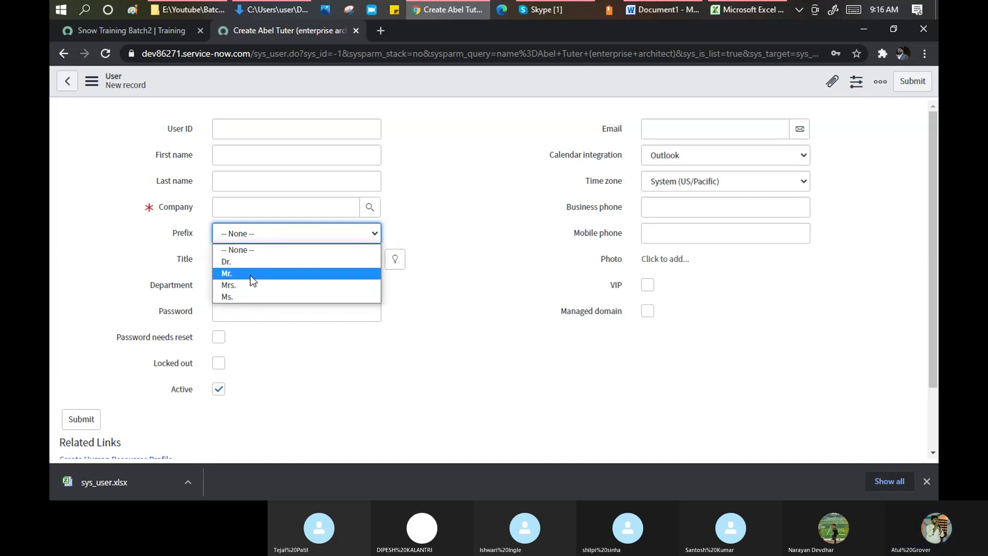
{"action": "key", "text": "alt+Tab"}
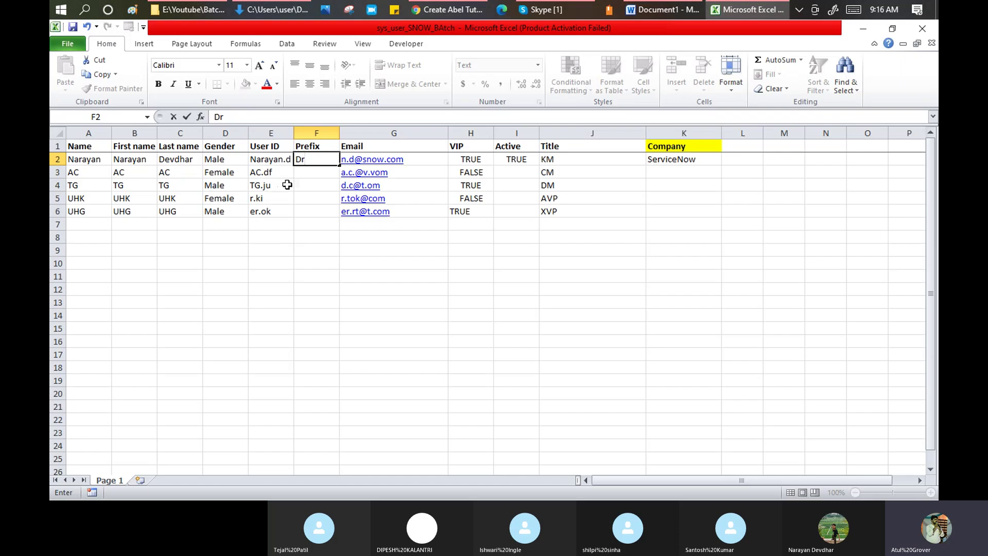
{"action": "type", "text": "."}
{"action": "key", "text": "Return"}
{"action": "type", "text": "Mr."}
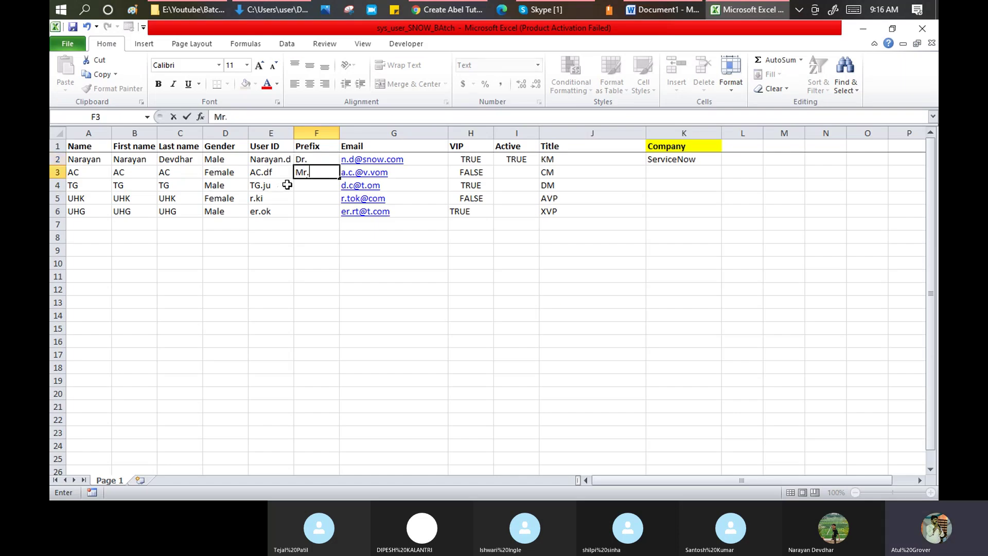
{"action": "key", "text": "Return"}
{"action": "type", "text": "Ms."}
{"action": "key", "text": "Return"}
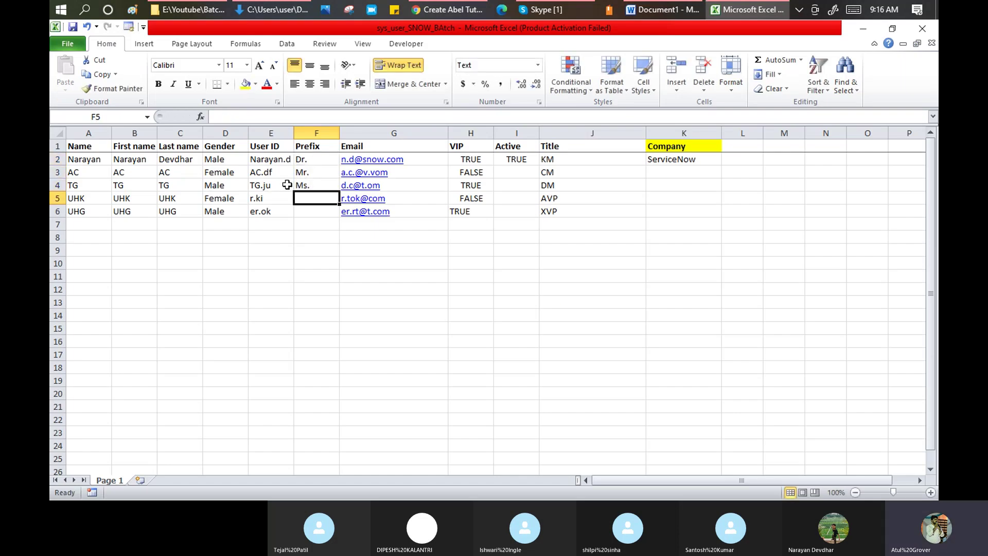
- Copy F3:F4 into F5:F6 so the last two users get Mr. and Ms
{"action": "left_click_drag", "start_coordinate": [309, 172], "coordinate": [312, 190]}
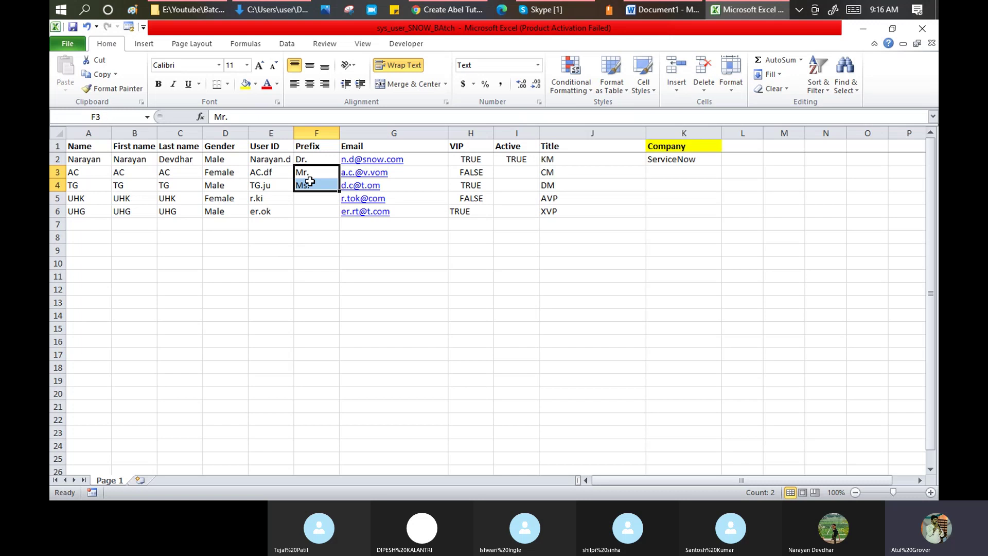
{"action": "key", "text": "ctrl+c"}
{"action": "left_click", "coordinate": [312, 198]}
{"action": "key", "text": "ctrl+v"}
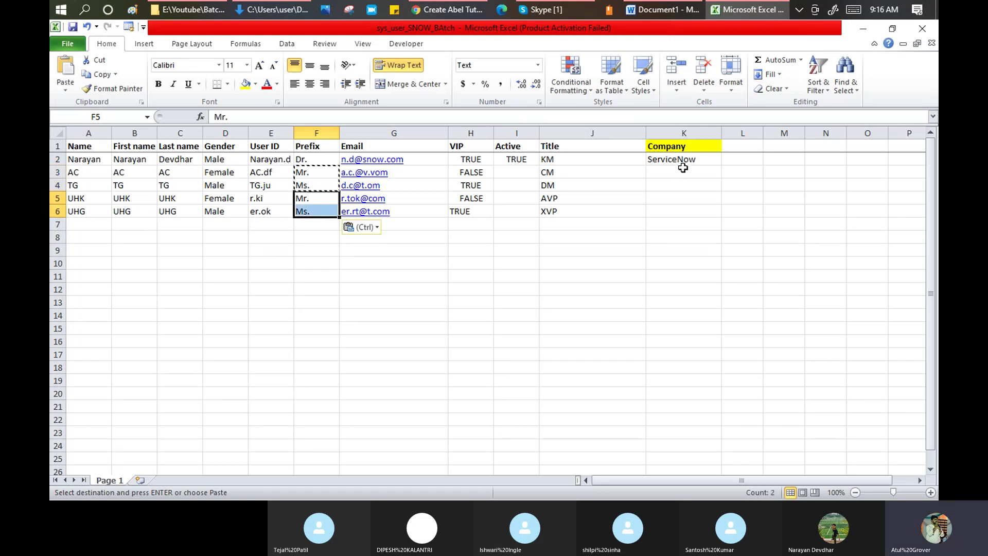
{"action": "key", "text": "alt+Tab"}
- Pick Acer as the new user's Company, then go back to Excel's cell K3
{"action": "left_click", "coordinate": [317, 207]}
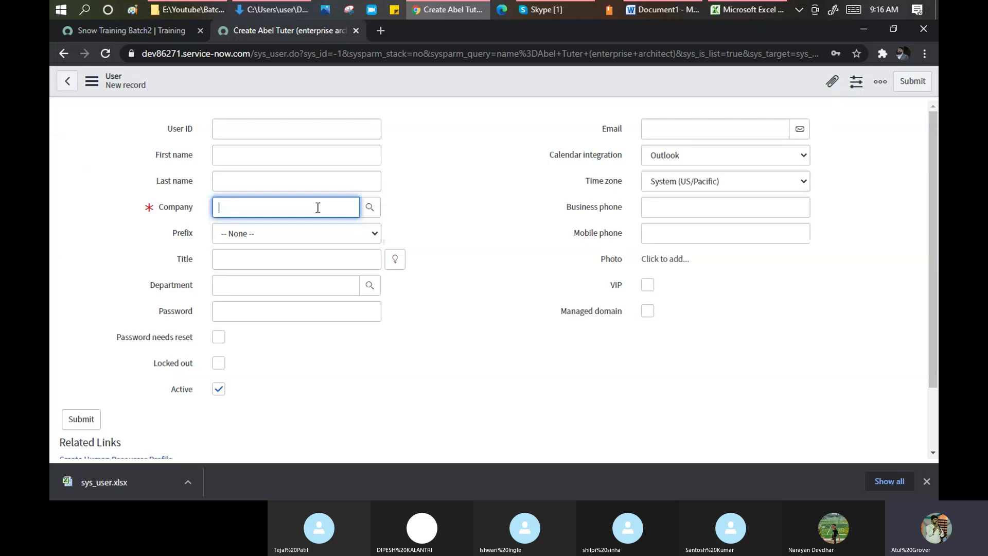
{"action": "type", "text": "**"}
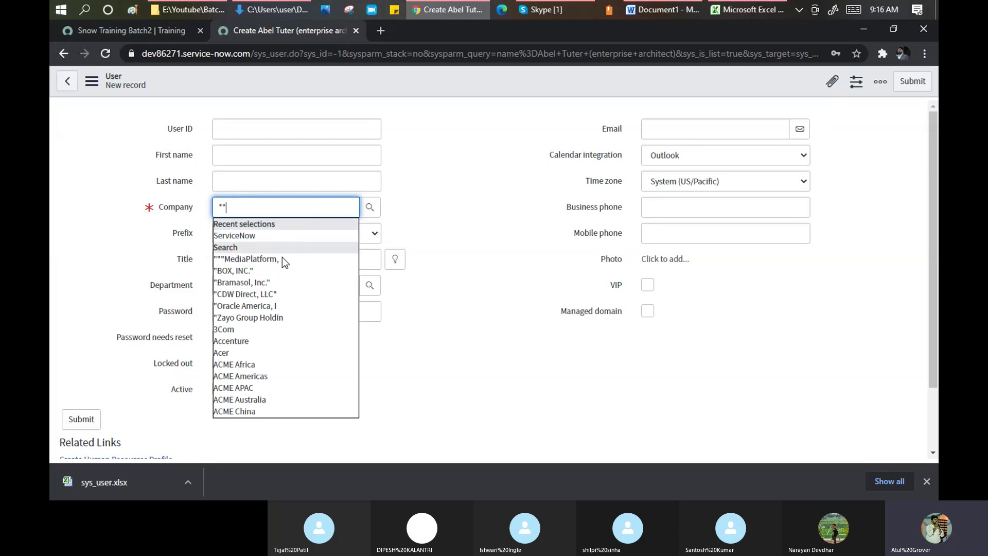
{"action": "left_click", "coordinate": [245, 353]}
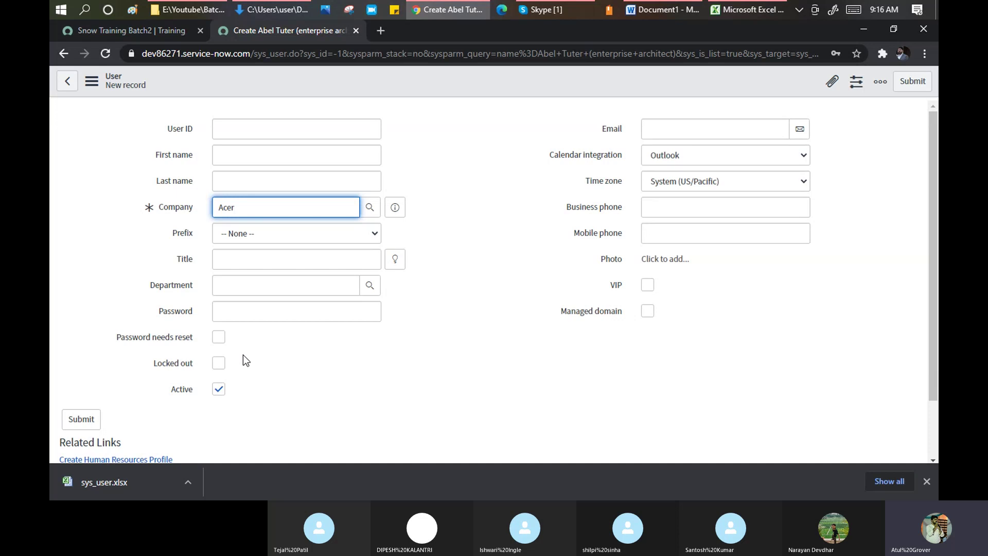
{"action": "key", "text": "alt+Tab"}
{"action": "left_click", "coordinate": [672, 172]}
- Enter Accenture, Acer, ServiceNow and Acer in Company cells K3 through K6
{"action": "type", "text": "Accenture"}
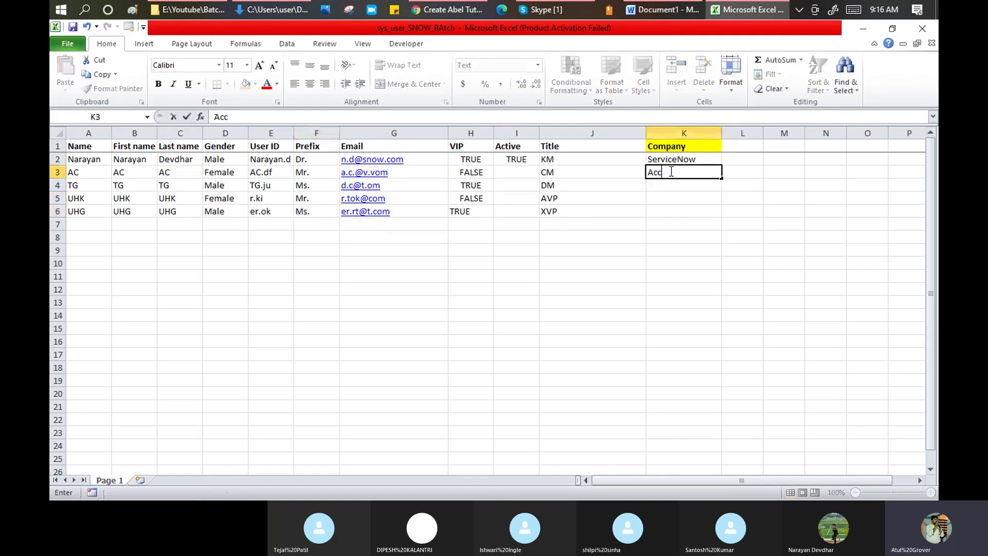
{"action": "key", "text": "Return"}
{"action": "type", "text": "Acer"}
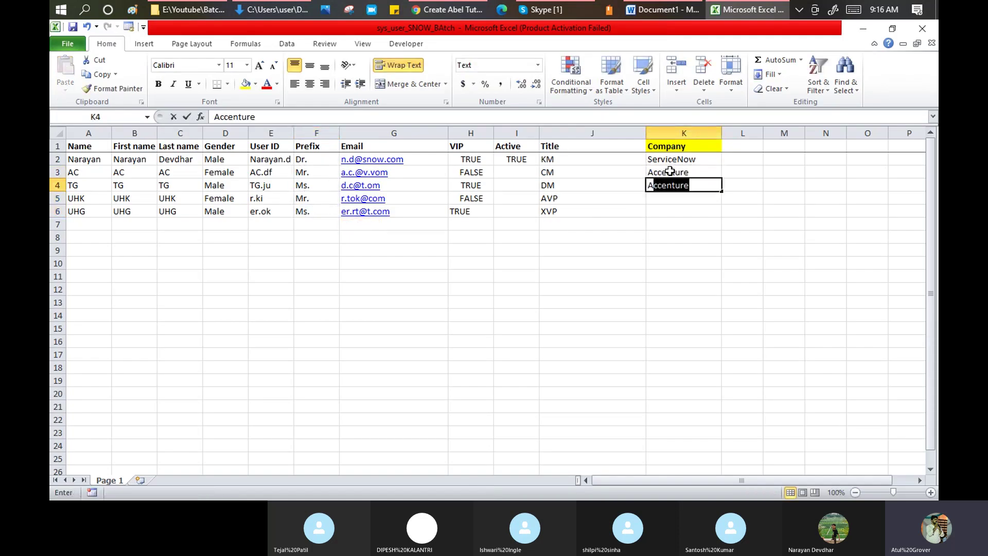
{"action": "key", "text": "Return"}
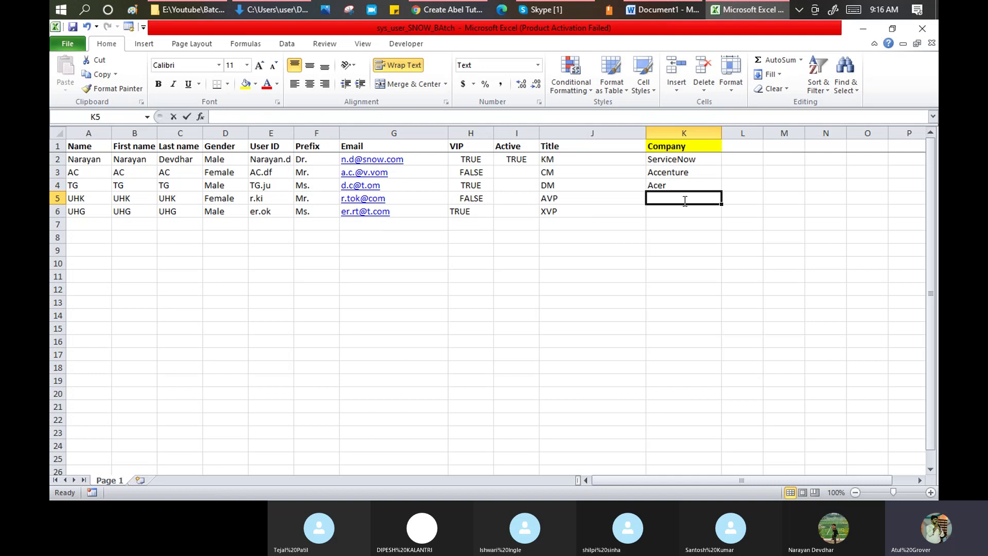
{"action": "type", "text": "Se"}
{"action": "key", "text": "Return"}
{"action": "type", "text": "And"}
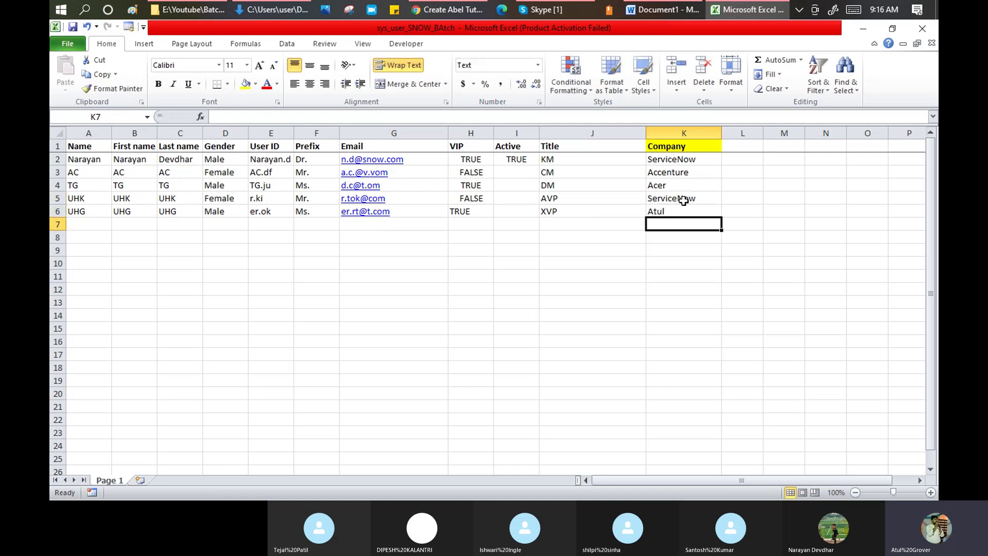
{"action": "key", "text": "BackSpace"}
{"action": "key", "text": "BackSpace"}
{"action": "type", "text": "cer"}
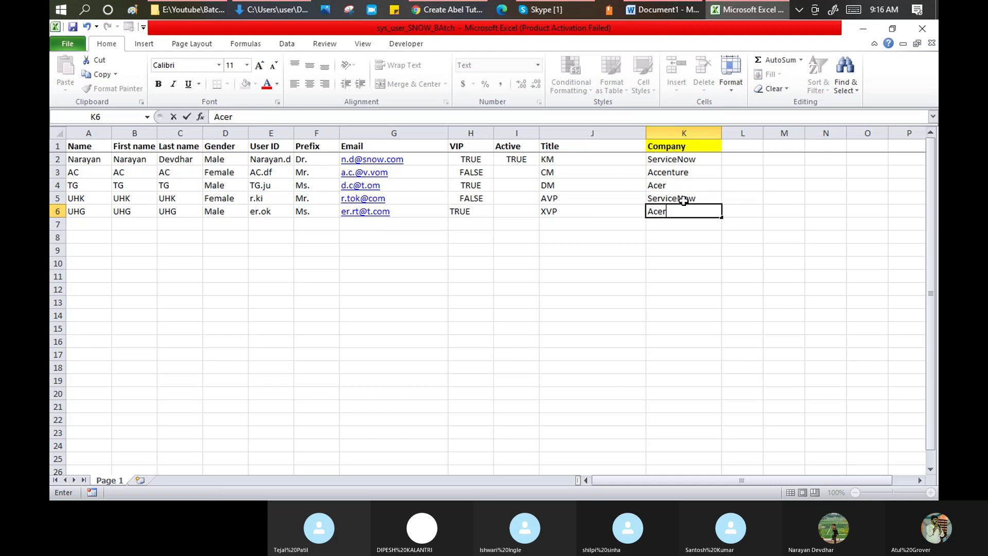
{"action": "key", "text": "Return"}
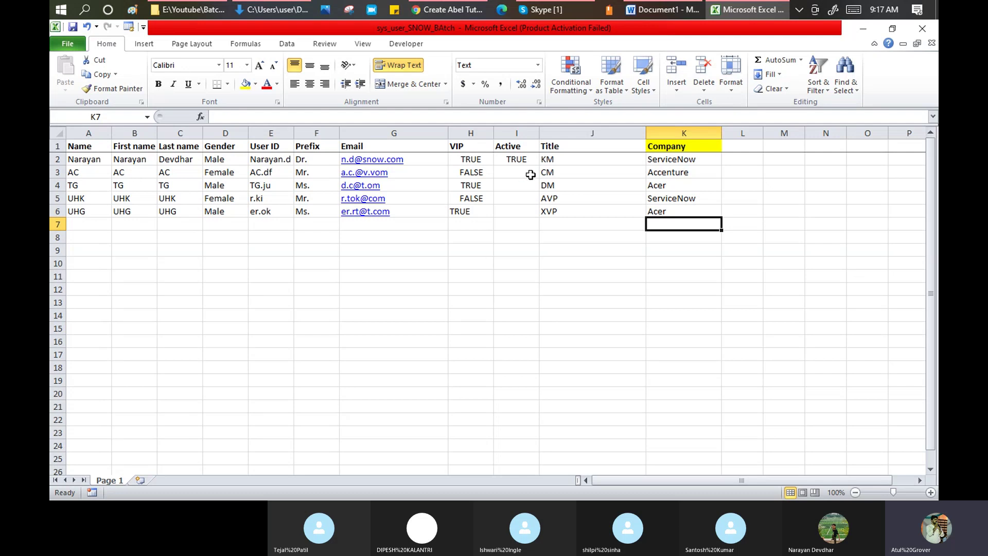
- Fill TRUE down the Active column to I6, autofit the Title column, and select A1:K6
{"action": "left_click", "coordinate": [528, 159]}
{"action": "left_click_drag", "start_coordinate": [538, 165], "coordinate": [535, 212]}
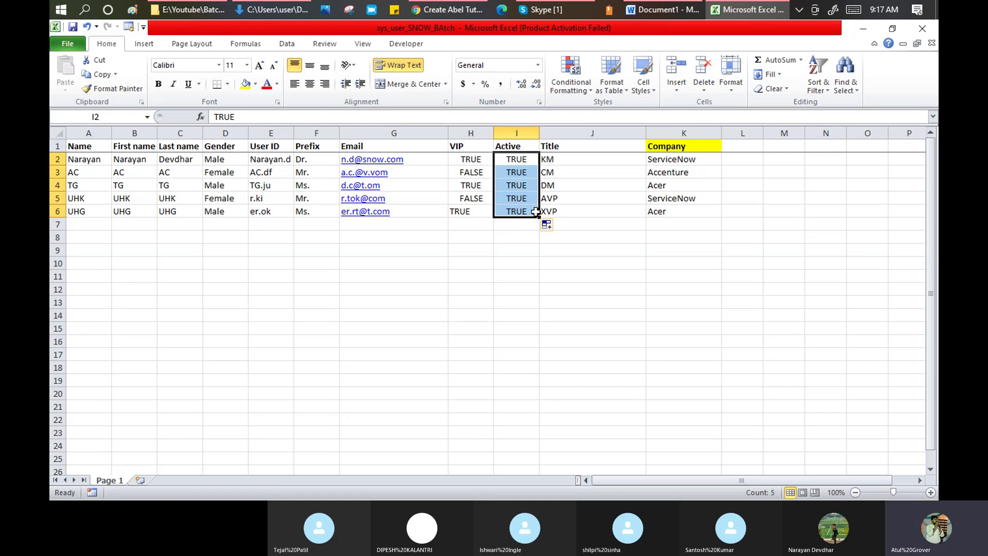
{"action": "double_click", "coordinate": [647, 131]}
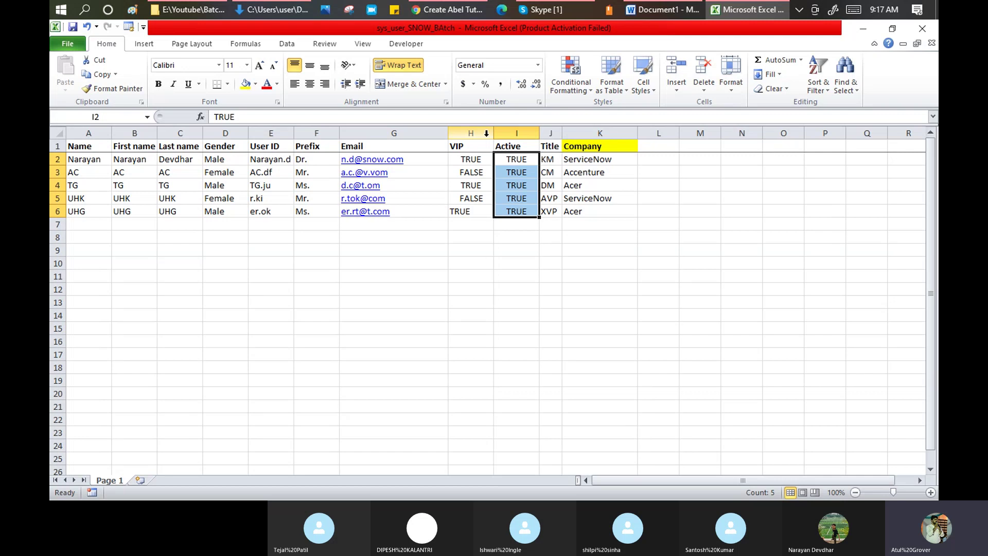
{"action": "left_click_drag", "start_coordinate": [92, 146], "coordinate": [592, 206]}
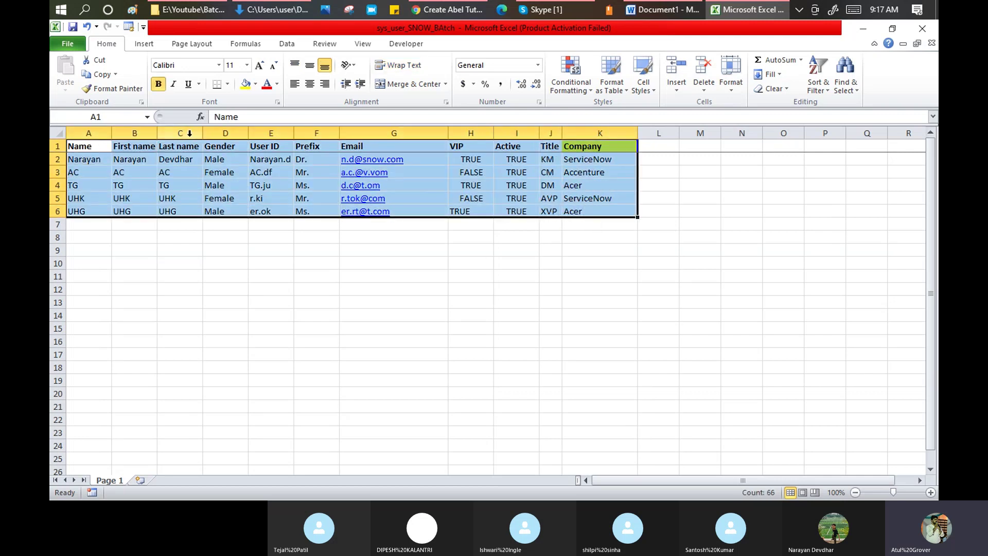
- Apply All Borders to the user table and autofit every column on the sheet
{"action": "left_click", "coordinate": [227, 84]}
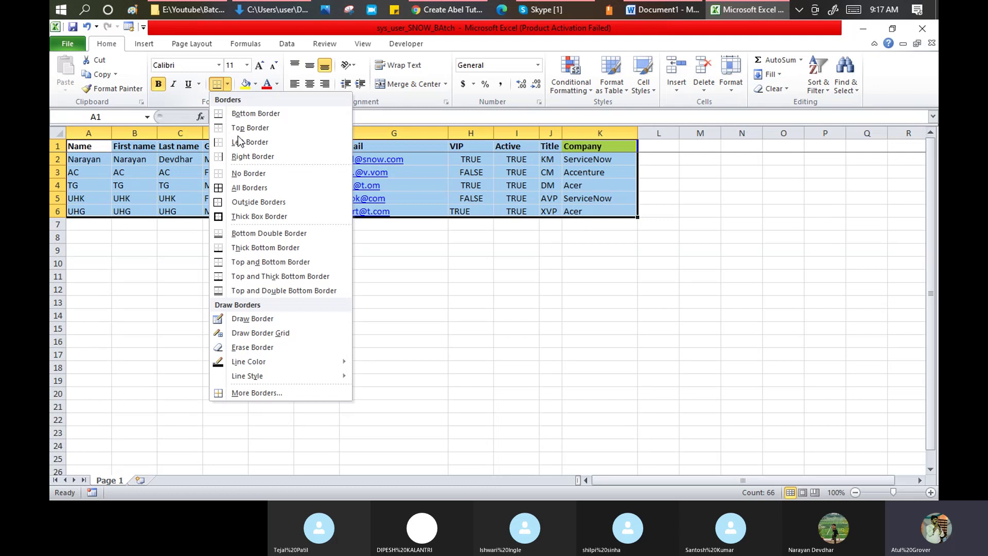
{"action": "left_click", "coordinate": [252, 188]}
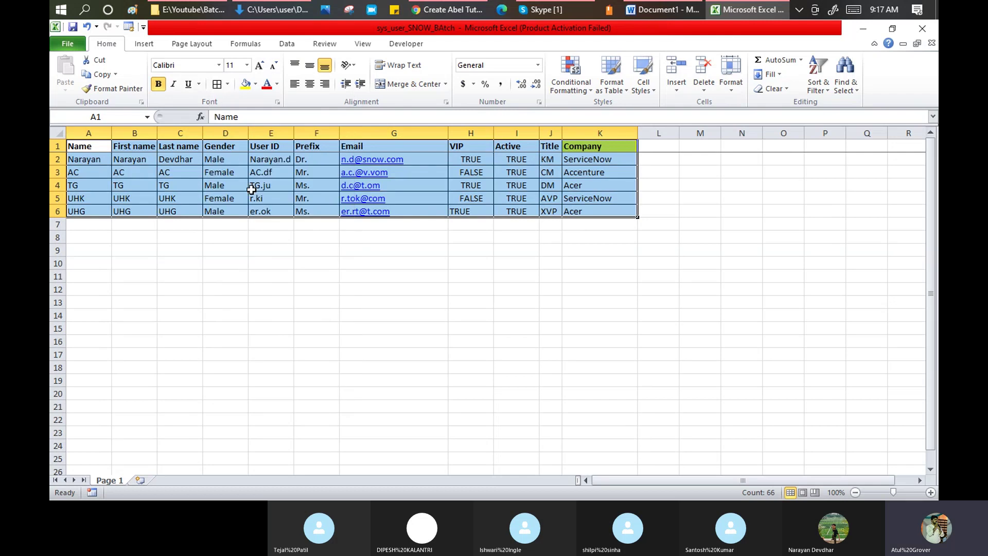
{"action": "double_click", "coordinate": [448, 133]}
{"action": "double_click", "coordinate": [340, 132]}
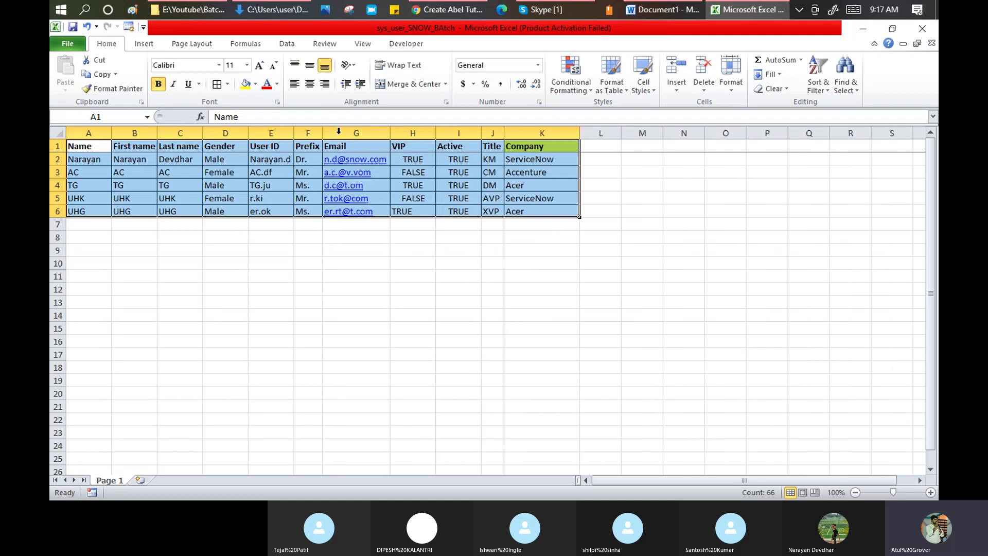
{"action": "left_click", "coordinate": [55, 133]}
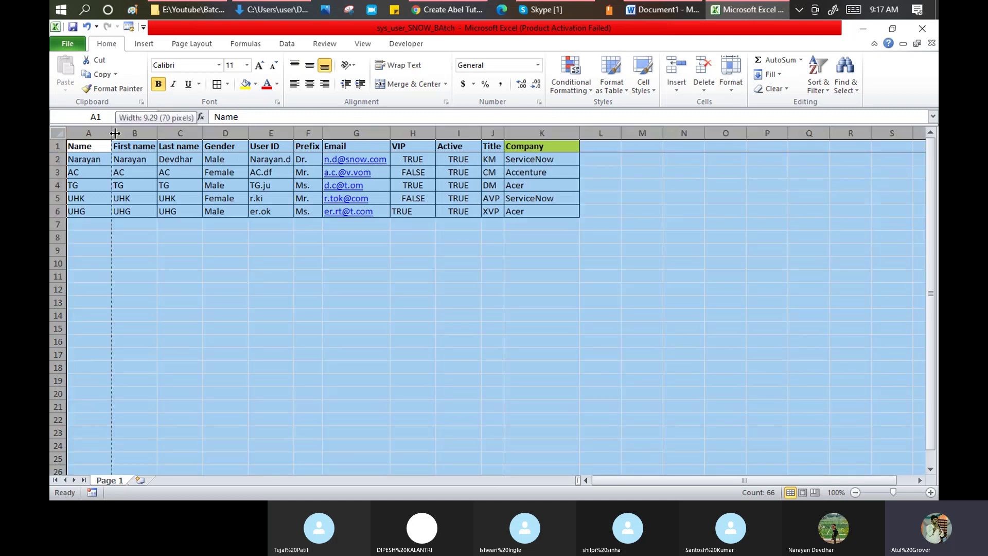
{"action": "double_click", "coordinate": [111, 133]}
{"action": "left_click", "coordinate": [171, 246]}
- Highlight the boolean, Gender and Prefix values for all five users
{"action": "left_click_drag", "start_coordinate": [387, 159], "coordinate": [416, 210]}
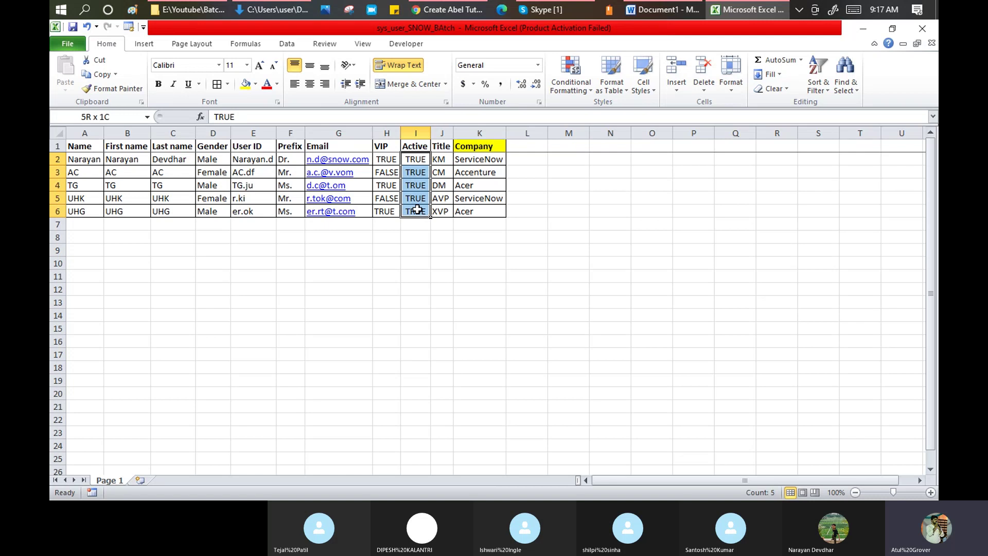
{"action": "left_click_drag", "start_coordinate": [222, 165], "coordinate": [217, 209]}
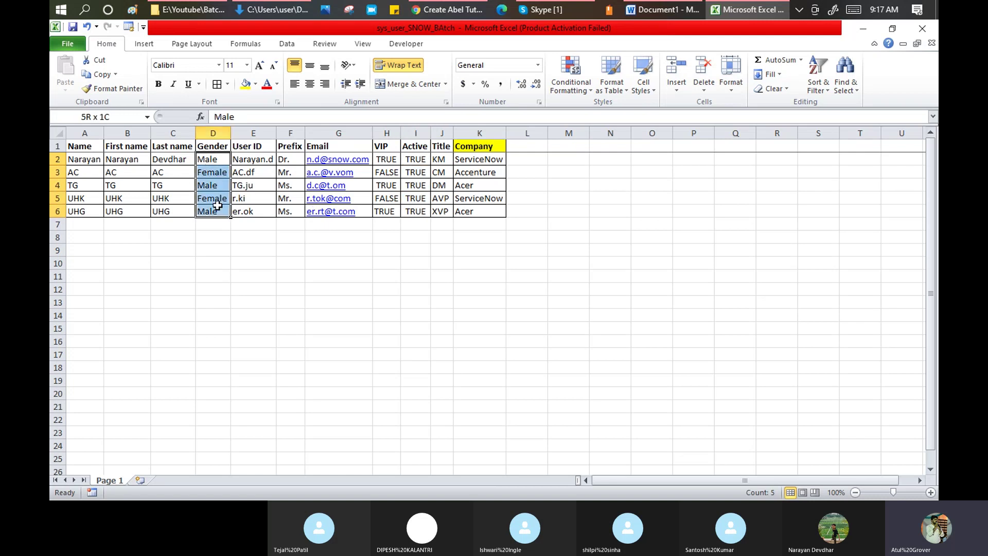
{"action": "left_click_drag", "start_coordinate": [287, 159], "coordinate": [296, 211]}
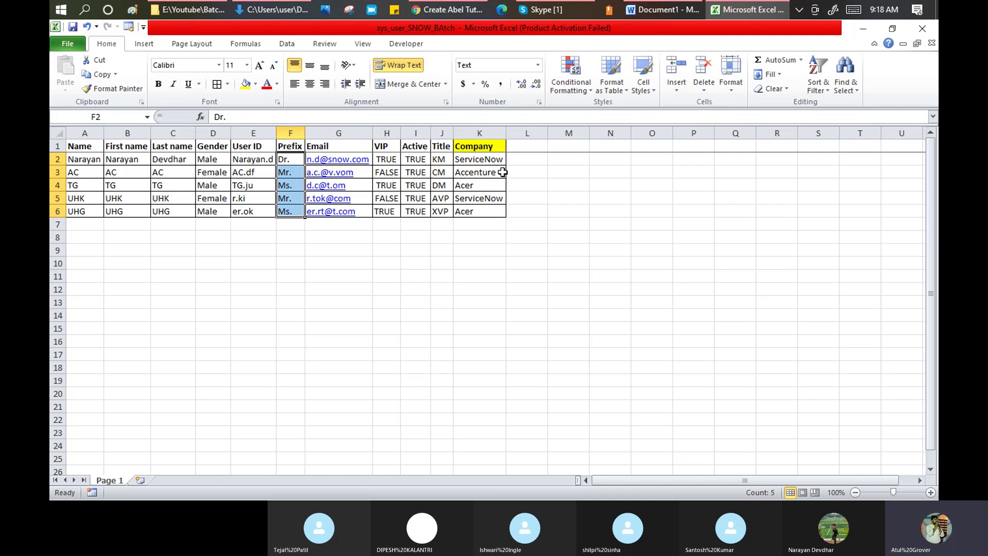
- Return to the training instance homepage and start a blank new User record
{"action": "key", "text": "alt+Tab"}
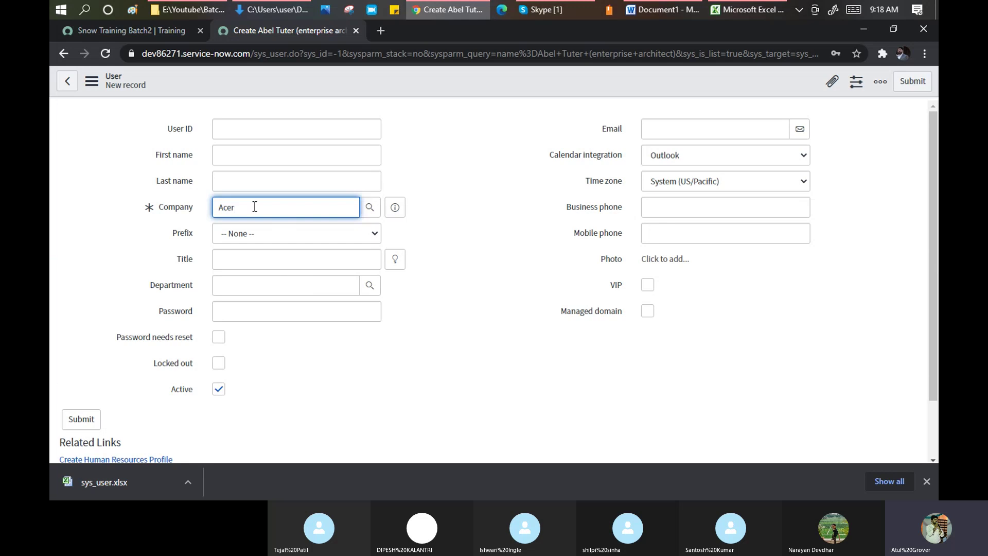
{"action": "key", "text": "BackSpace"}
{"action": "key", "text": "BackSpace"}
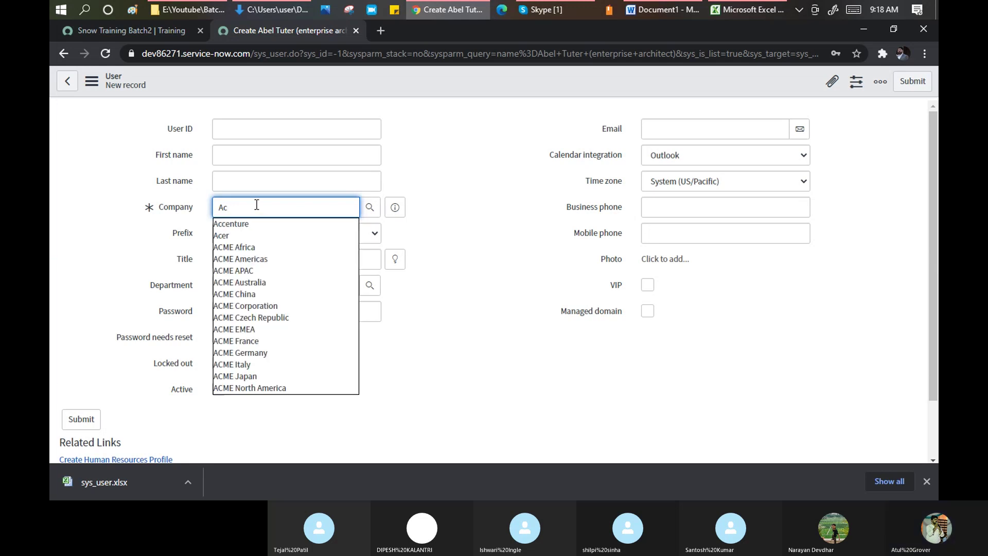
{"action": "key", "text": "alt+Tab"}
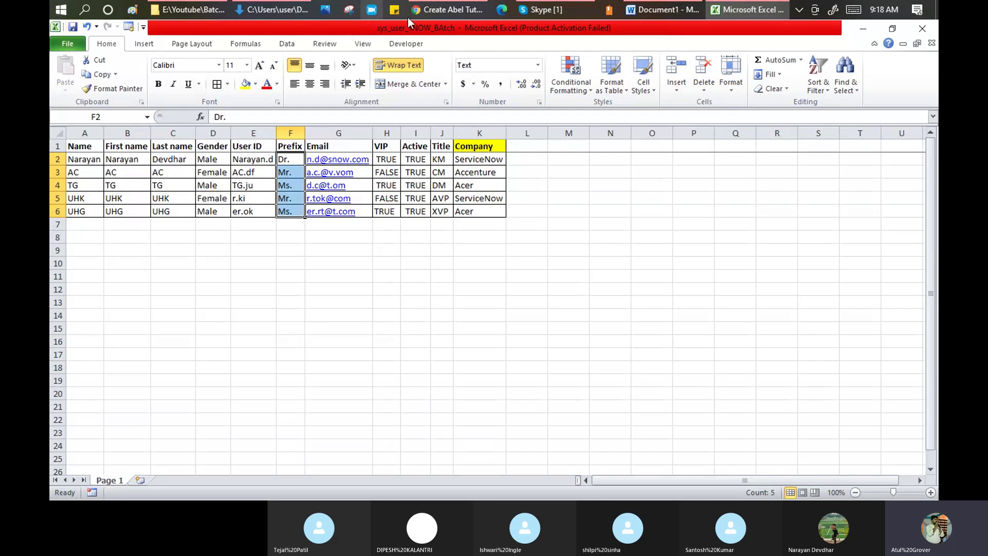
{"action": "left_click", "coordinate": [441, 14]}
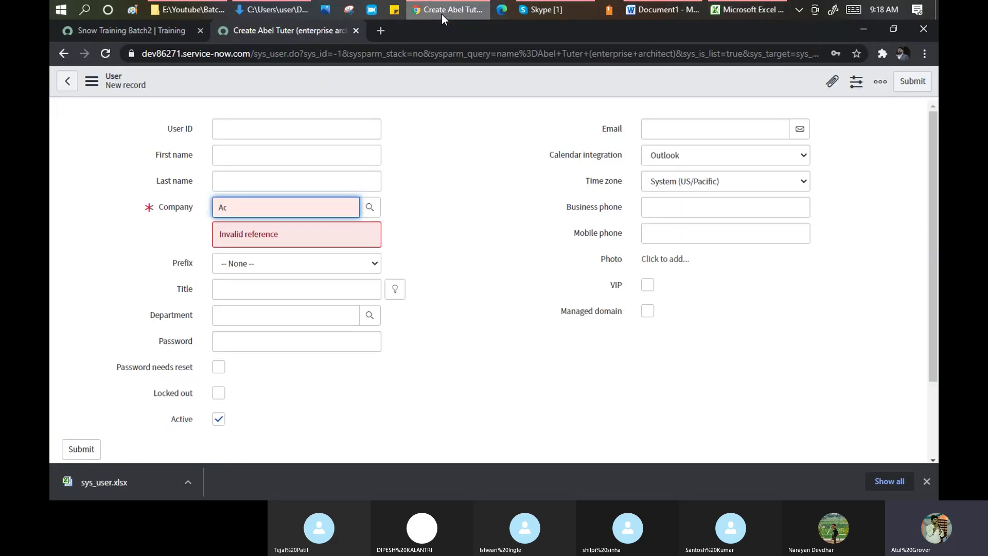
{"action": "left_click", "coordinate": [154, 36]}
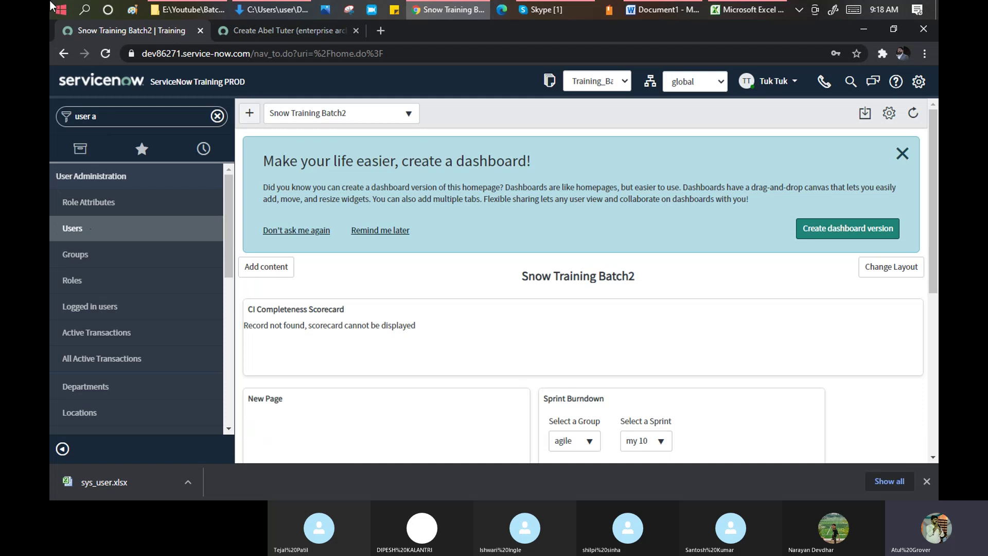
{"action": "left_click", "coordinate": [927, 482]}
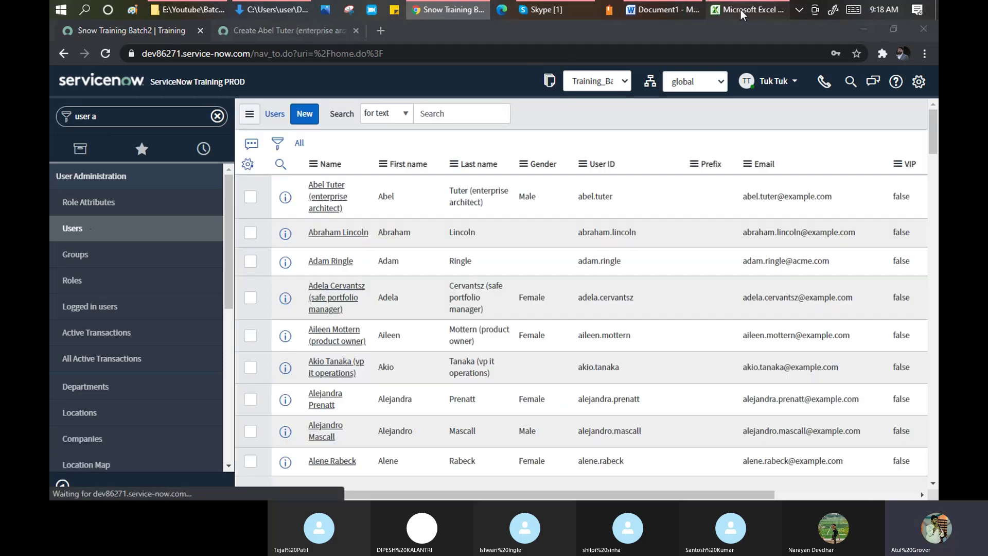
{"action": "left_click", "coordinate": [740, 10]}
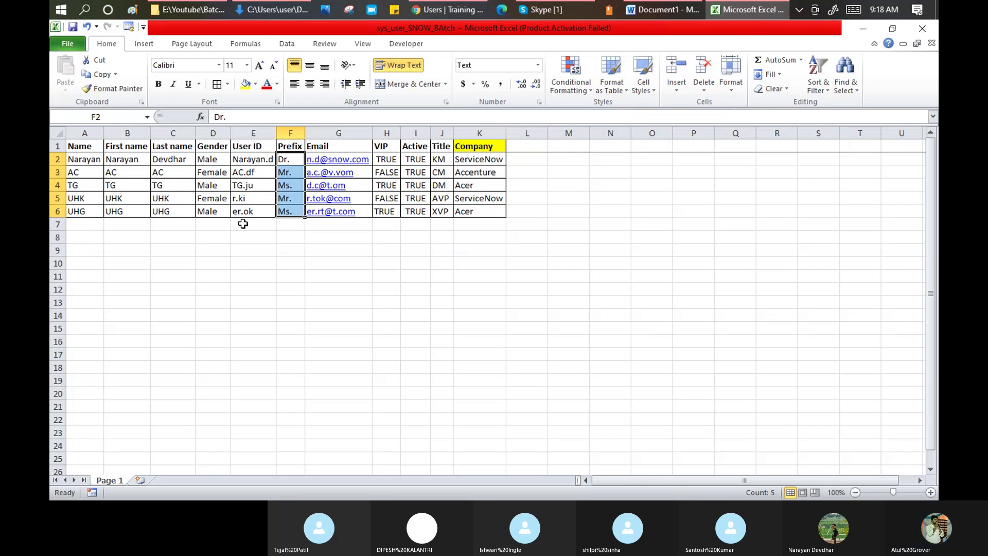
{"action": "key", "text": "alt+Tab"}
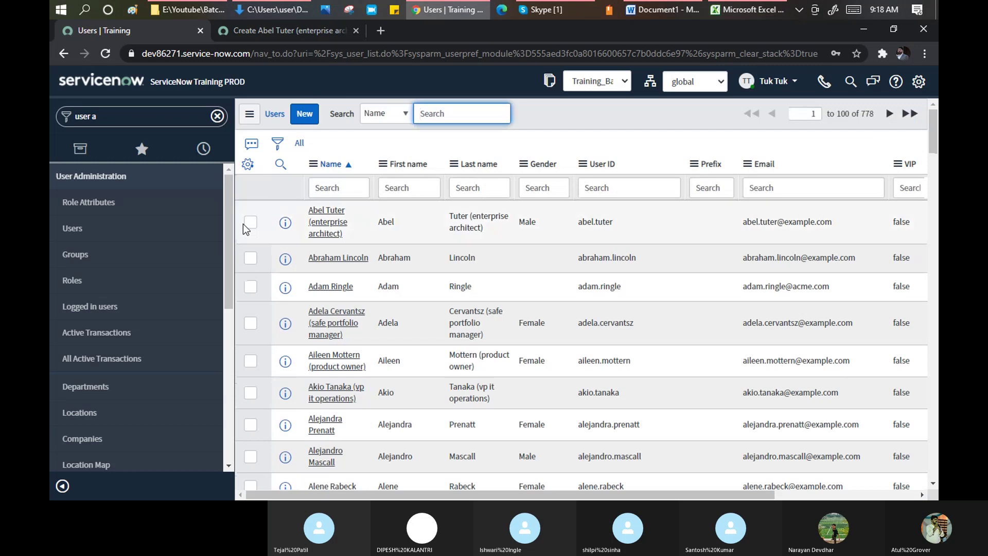
{"action": "left_click", "coordinate": [304, 121]}
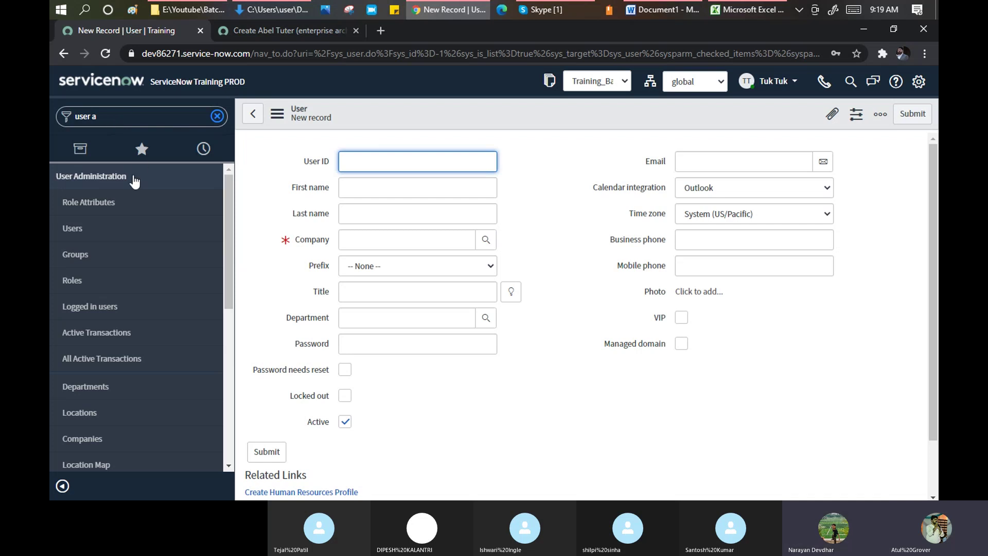
- Filter the navigator to 'Import Set', then bring up the Document1 Word notes
{"action": "left_click", "coordinate": [133, 118]}
{"action": "key", "text": "BackSpace"}
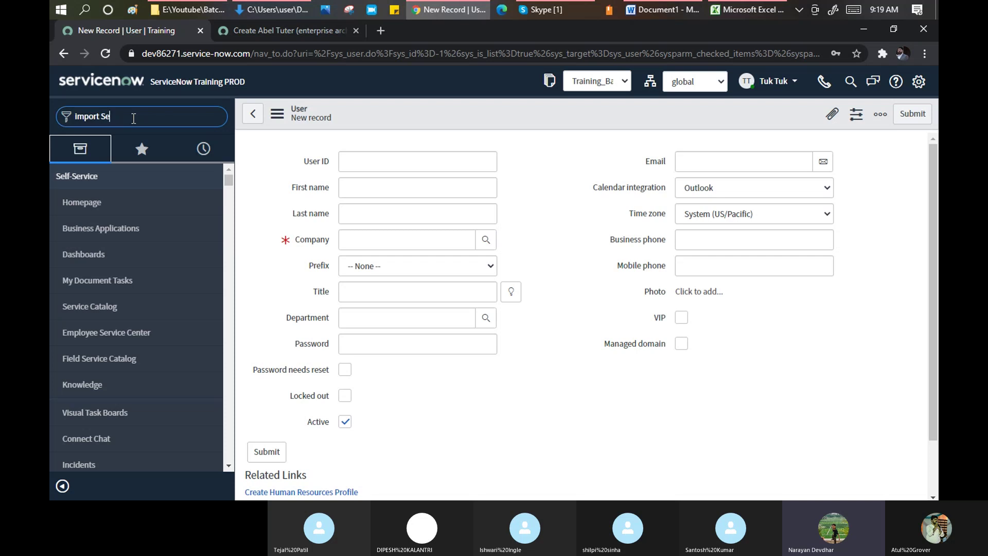
{"action": "type", "text": "t"}
{"action": "key", "text": "ctrl+a"}
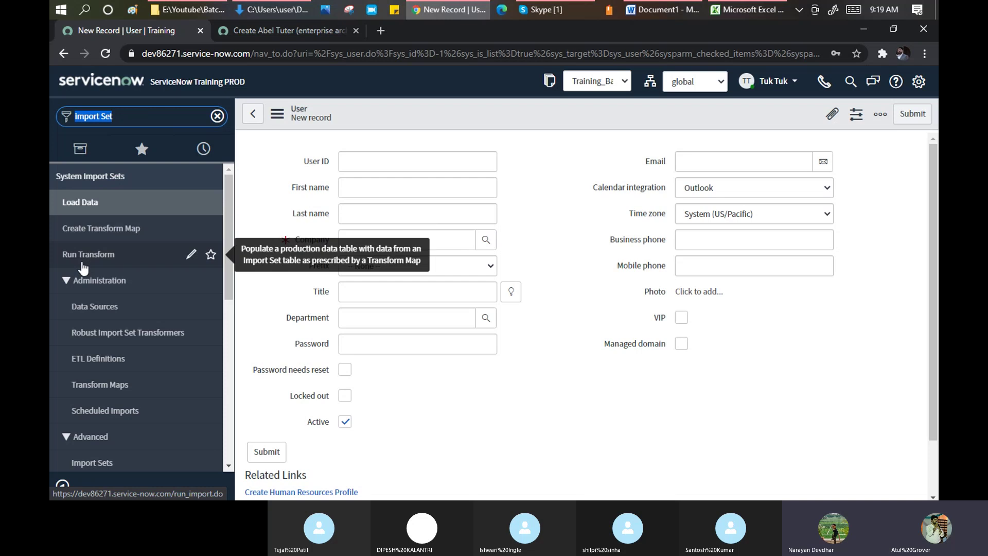
{"action": "left_click", "coordinate": [647, 11]}
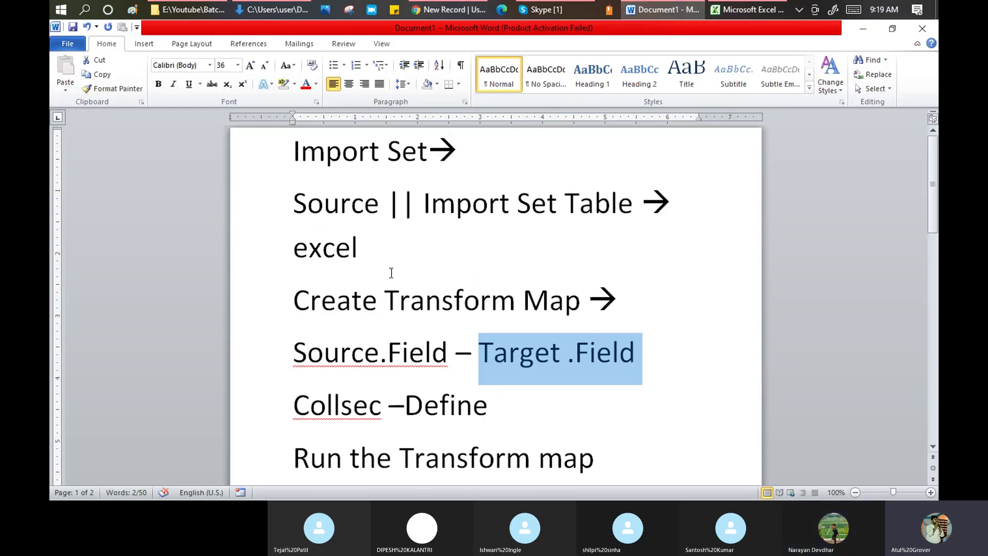
- Review the Import Set Table, Create Transform Map and Run the Transform map notes, then return to ServiceNow
{"action": "left_click_drag", "start_coordinate": [379, 247], "coordinate": [419, 198]}
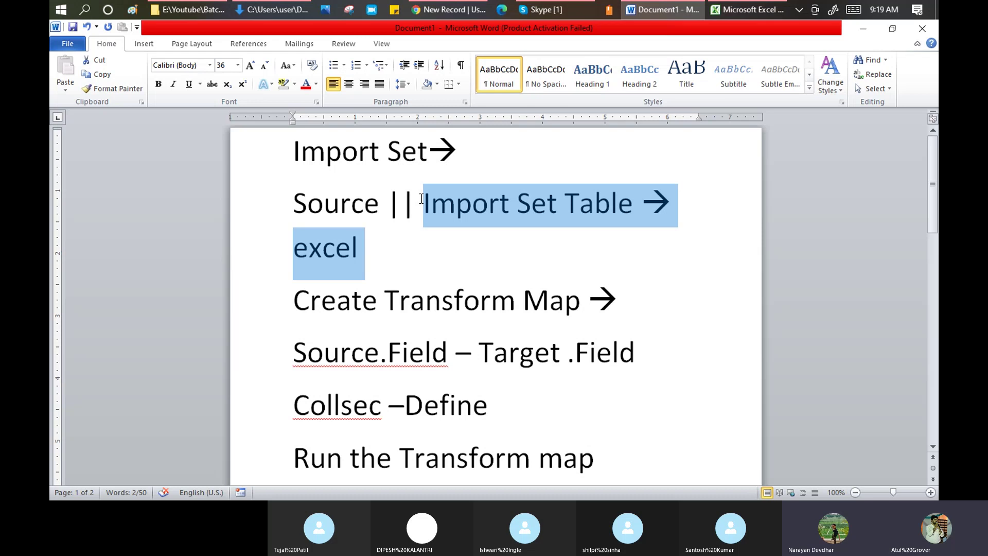
{"action": "left_click_drag", "start_coordinate": [292, 299], "coordinate": [625, 399]}
{"action": "scroll", "coordinate": [523, 373], "scroll_direction": "down", "scroll_amount": 1}
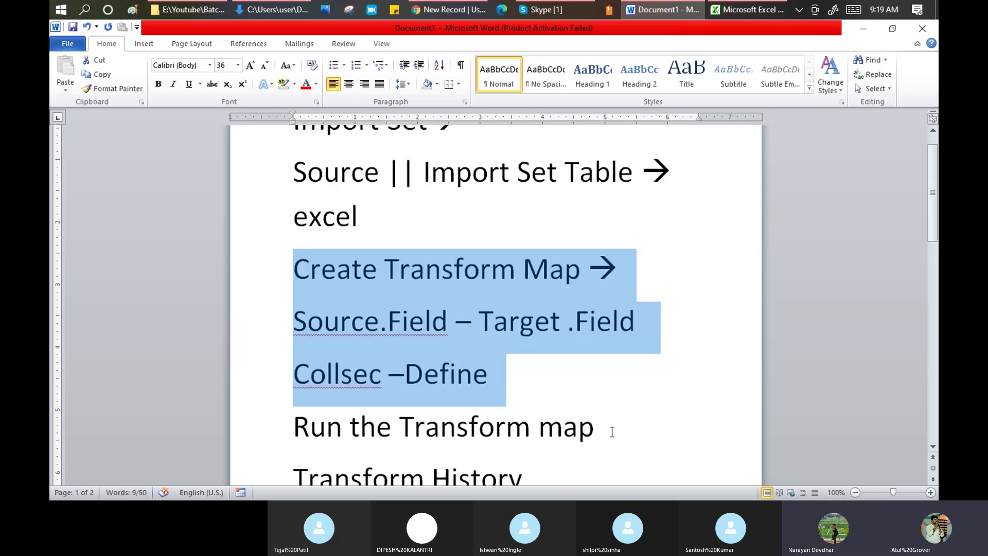
{"action": "left_click_drag", "start_coordinate": [612, 433], "coordinate": [299, 416]}
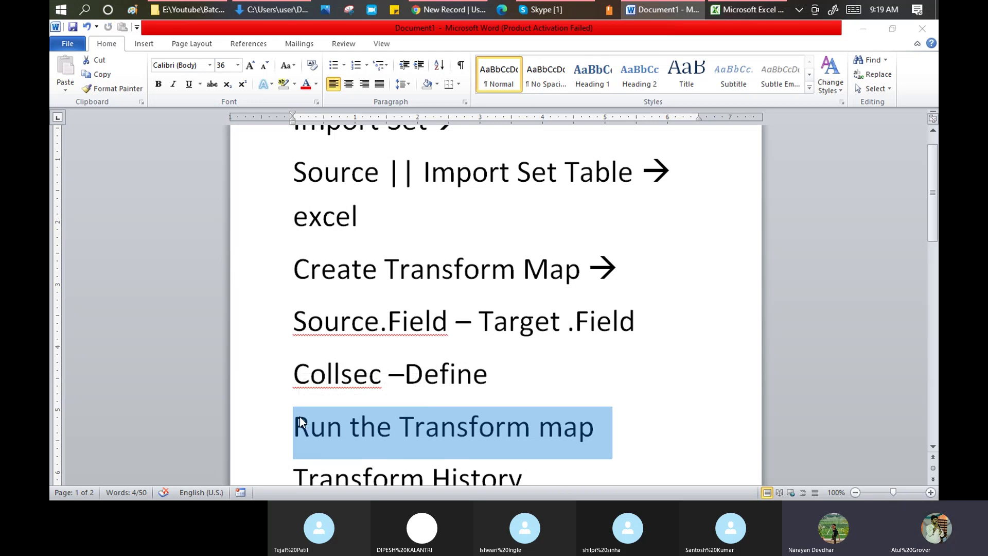
{"action": "key", "text": "alt+Tab"}
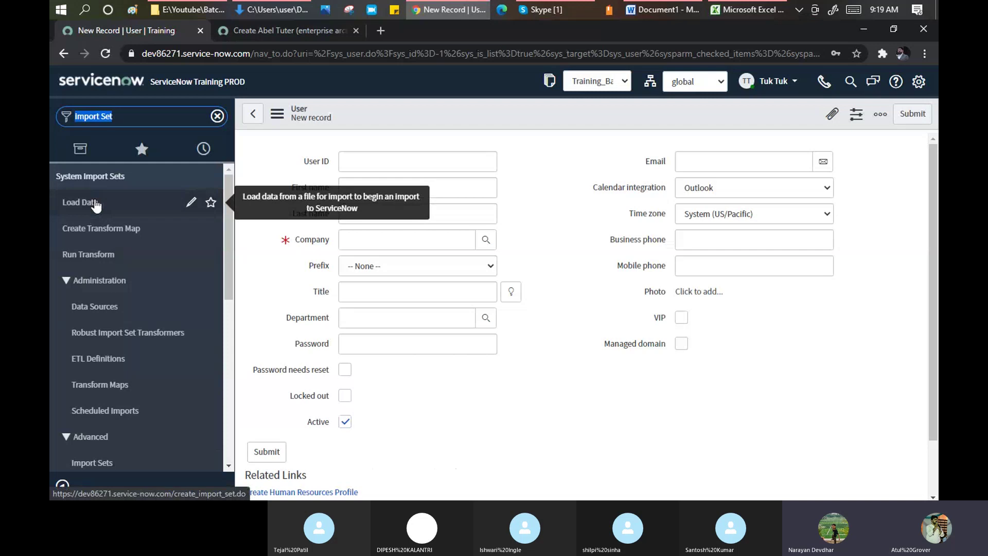
- Inspect the Load Data module record: import_set_loader role and create_import_set.do link argument
{"action": "left_click", "coordinate": [191, 202]}
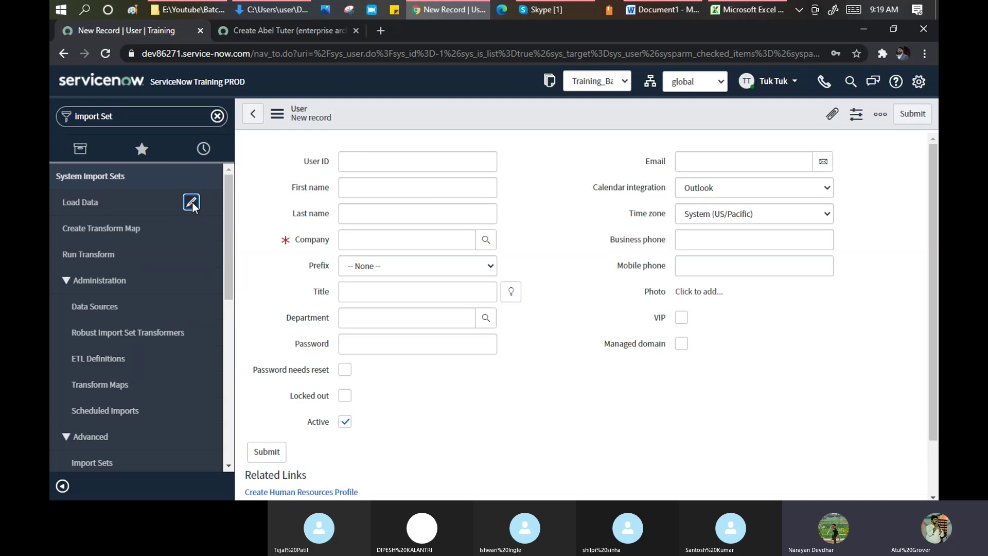
{"action": "left_click", "coordinate": [191, 202]}
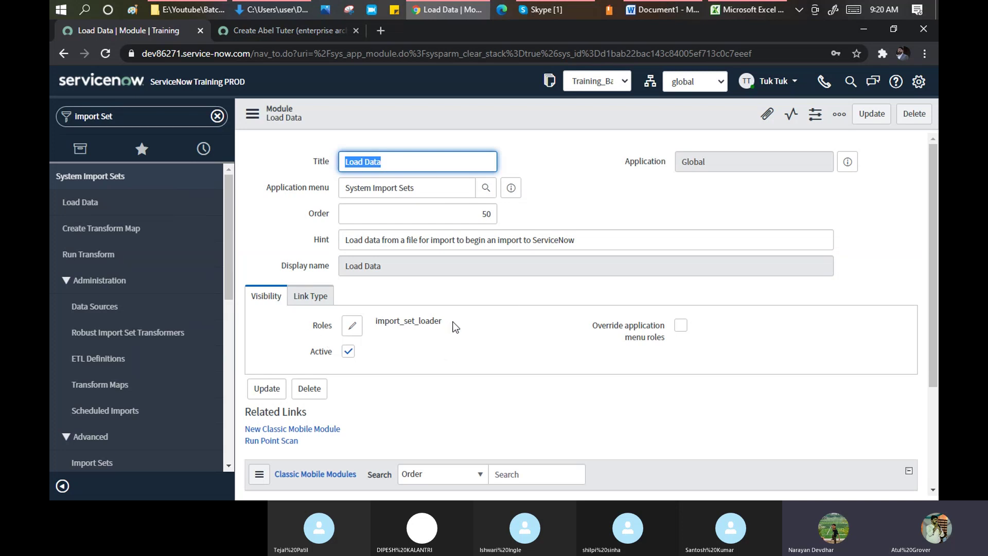
{"action": "left_click_drag", "start_coordinate": [451, 322], "coordinate": [374, 322]}
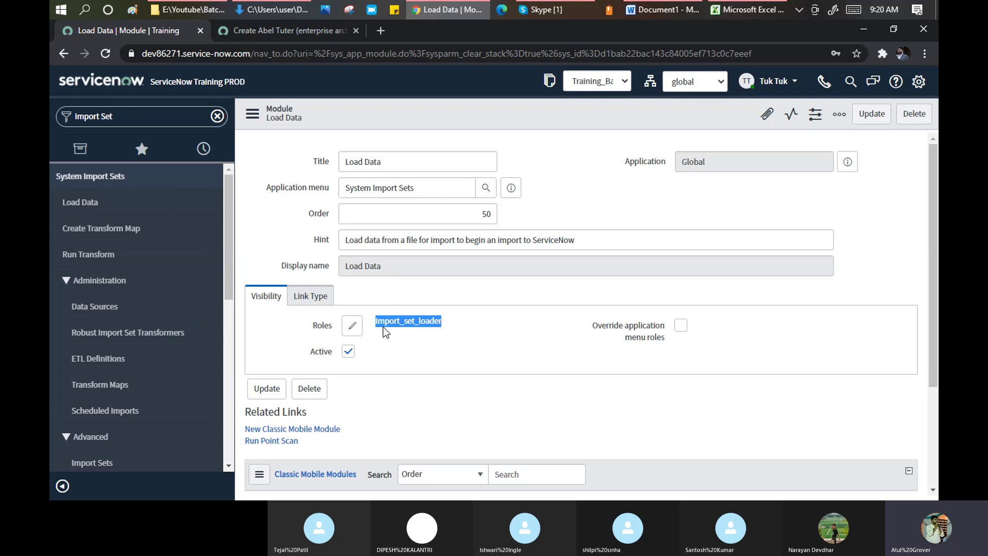
{"action": "left_click", "coordinate": [307, 297]}
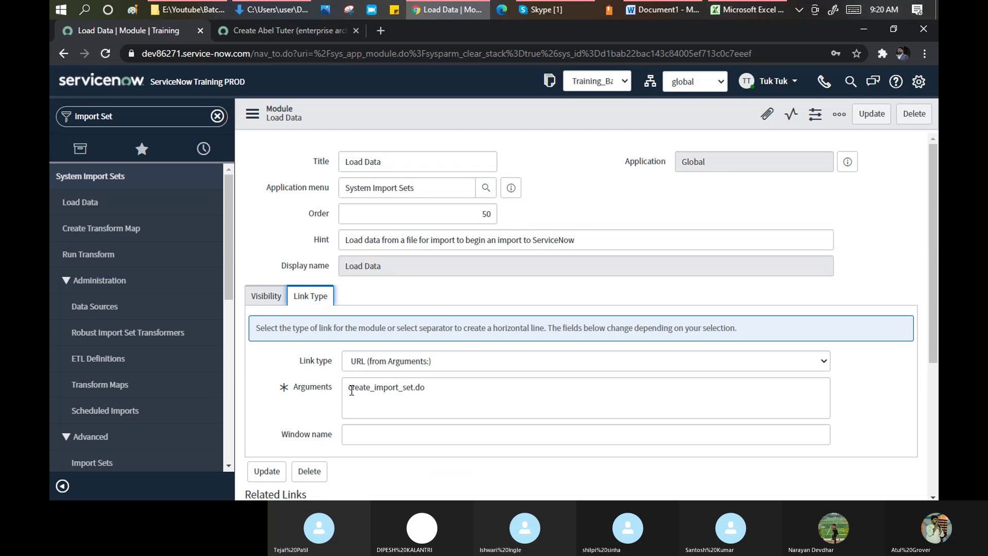
{"action": "left_click_drag", "start_coordinate": [349, 387], "coordinate": [429, 389]}
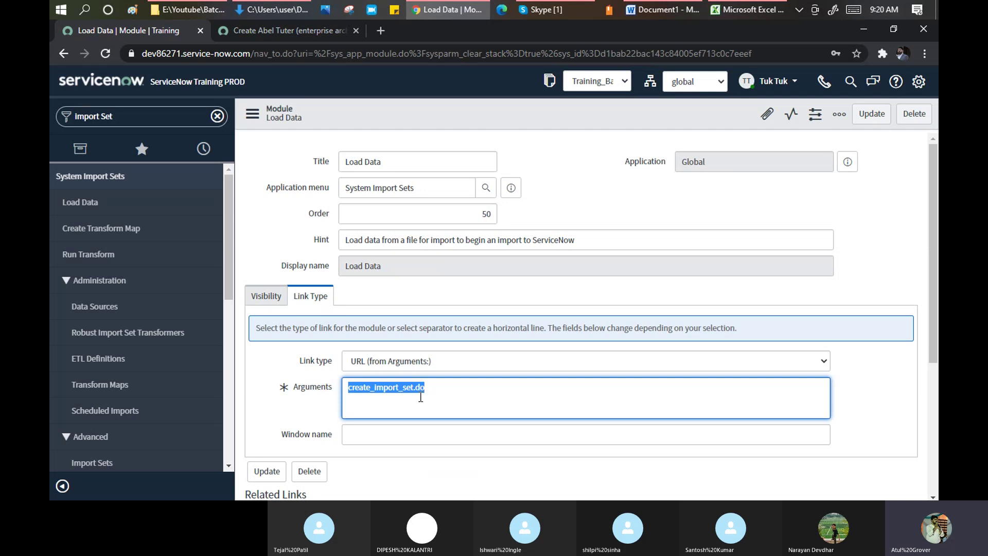
- Open the Load Data import page and note create_import_set.do in its address
{"action": "scroll", "coordinate": [432, 360], "scroll_direction": "down", "scroll_amount": 1}
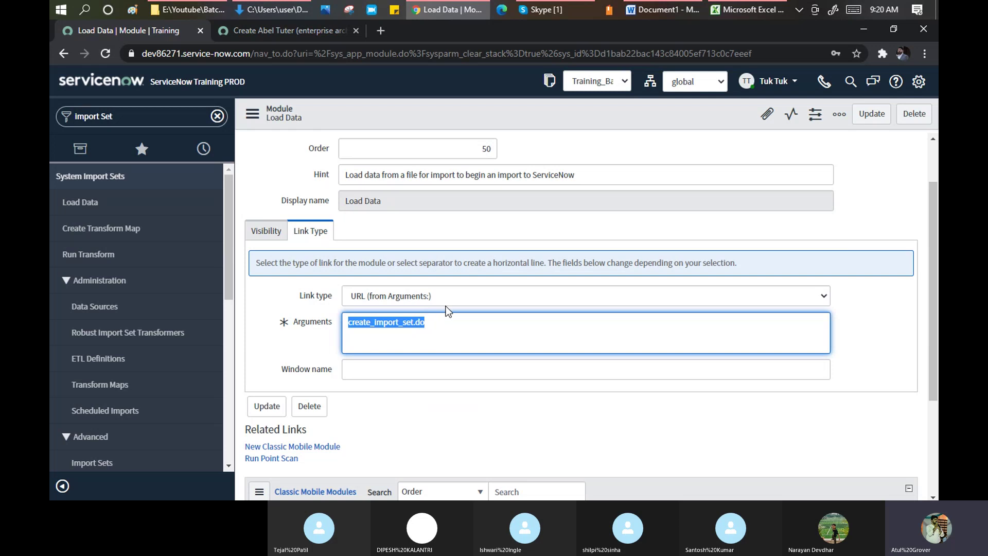
{"action": "scroll", "coordinate": [415, 331], "scroll_direction": "down", "scroll_amount": 2}
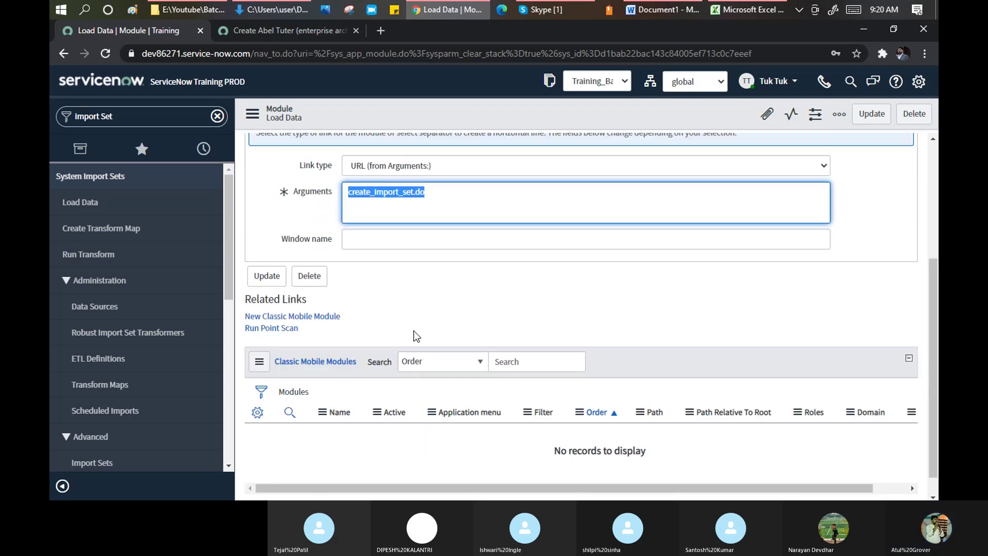
{"action": "scroll", "coordinate": [414, 330], "scroll_direction": "up", "scroll_amount": 3}
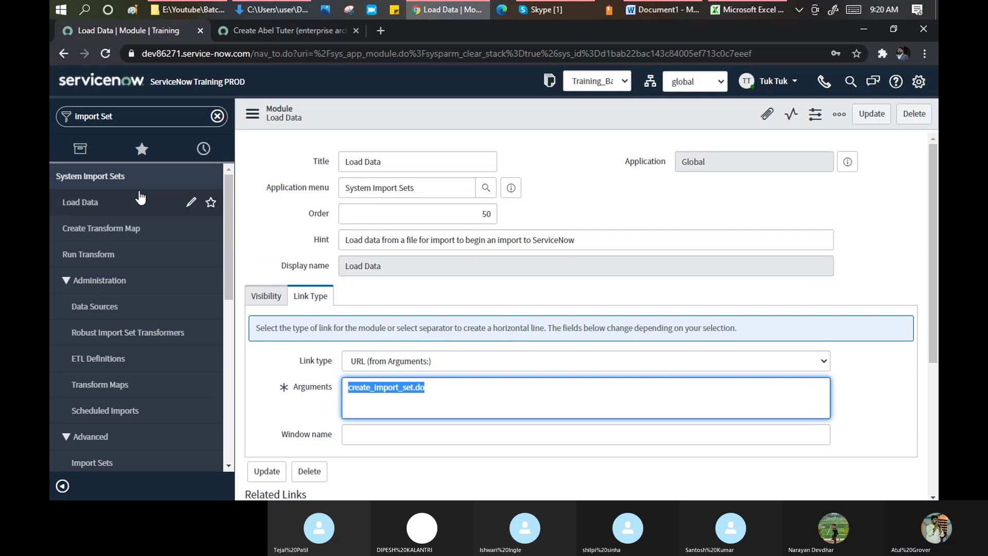
{"action": "left_click", "coordinate": [70, 204]}
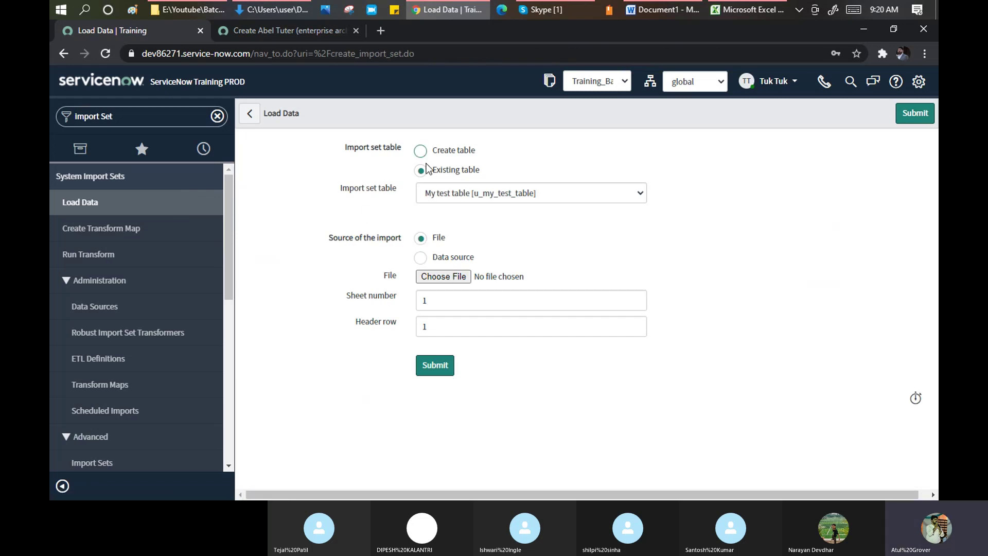
{"action": "left_click_drag", "start_coordinate": [335, 54], "coordinate": [416, 49]}
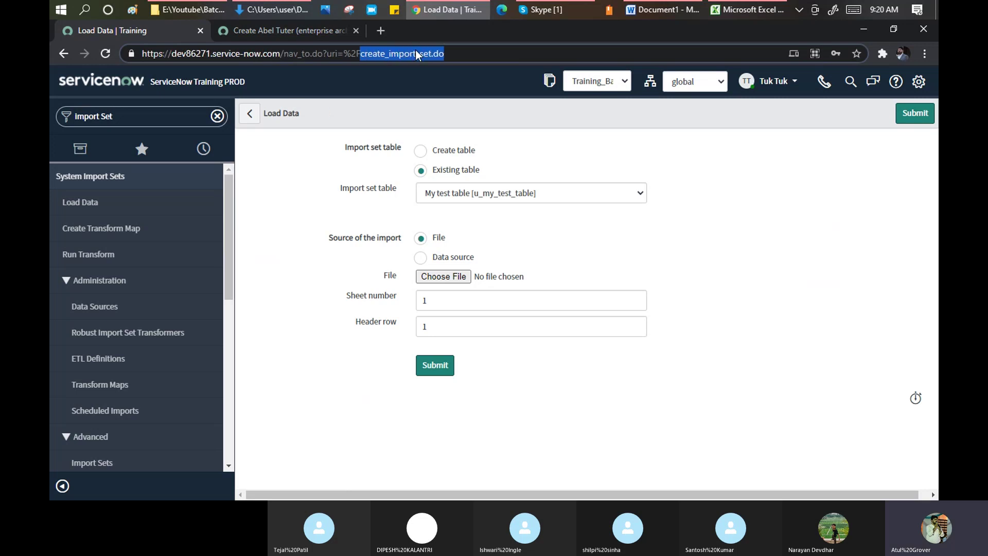
- Highlight 'excel' and 'Import Set Table' in the Word notes, then return to Load Data
{"action": "left_click", "coordinate": [667, 11]}
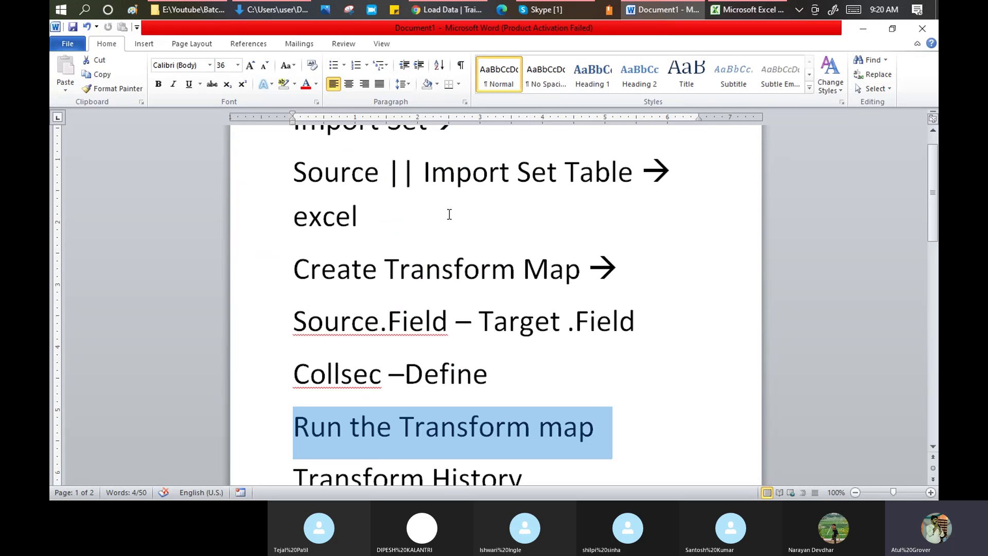
{"action": "left_click_drag", "start_coordinate": [366, 215], "coordinate": [299, 214]}
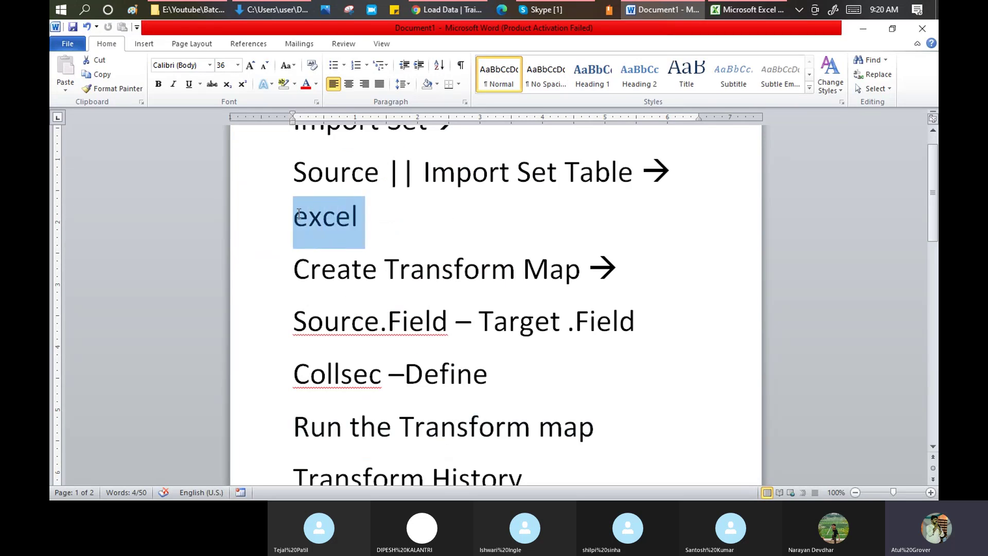
{"action": "left_click_drag", "start_coordinate": [423, 173], "coordinate": [611, 171]}
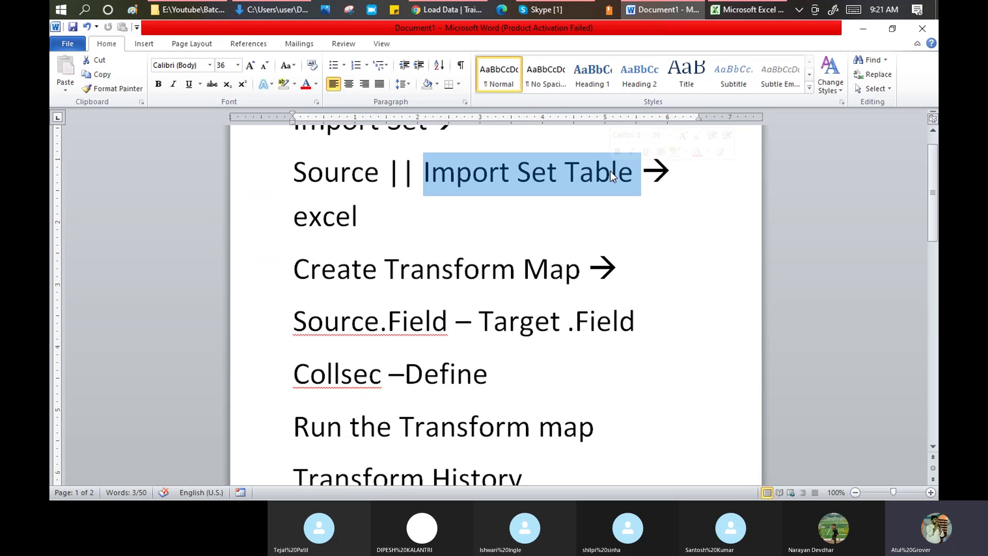
{"action": "key", "text": "alt+Tab"}
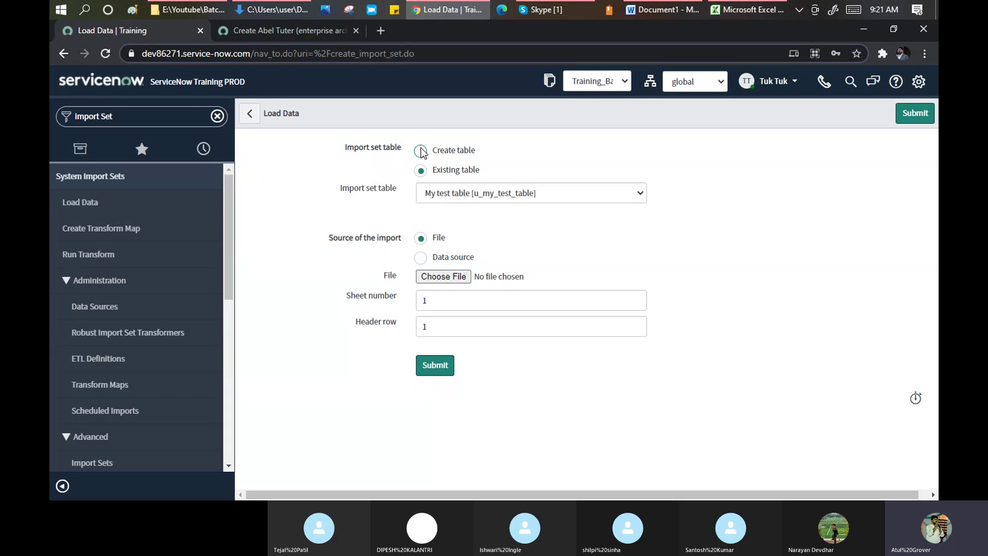
- Choose Create table with label Snow_Batch2_user, giving table name u_snow_batch2_user
{"action": "left_click", "coordinate": [420, 150]}
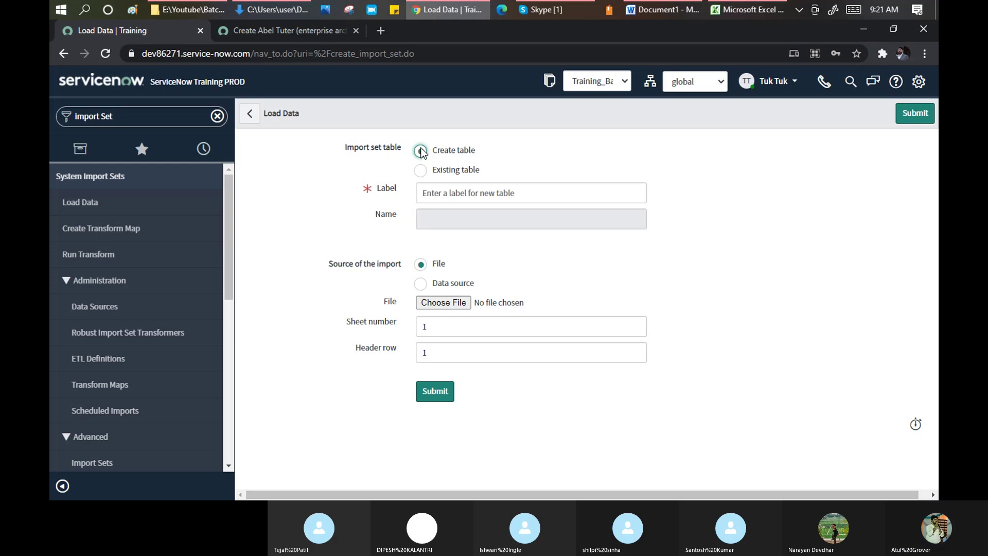
{"action": "left_click", "coordinate": [438, 195]}
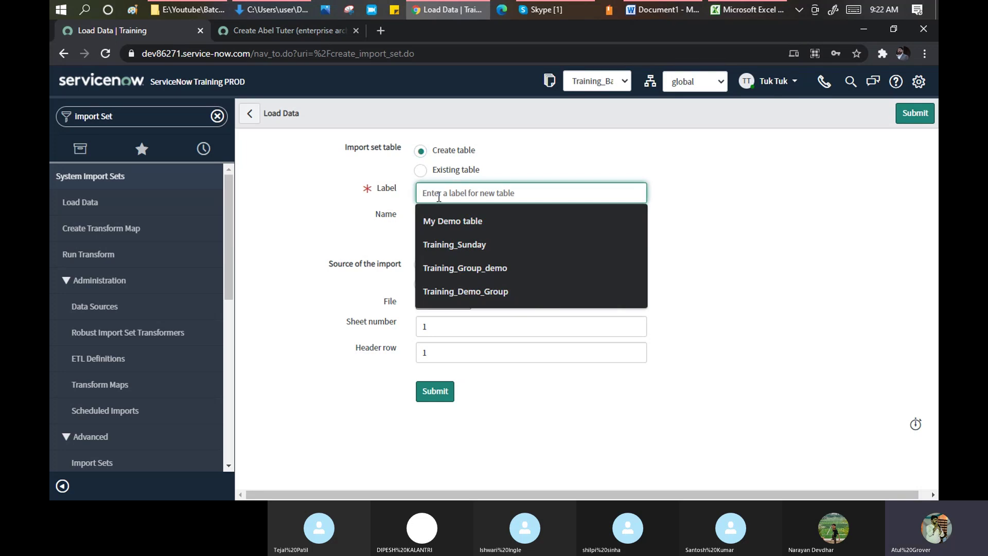
{"action": "type", "text": "Snow"}
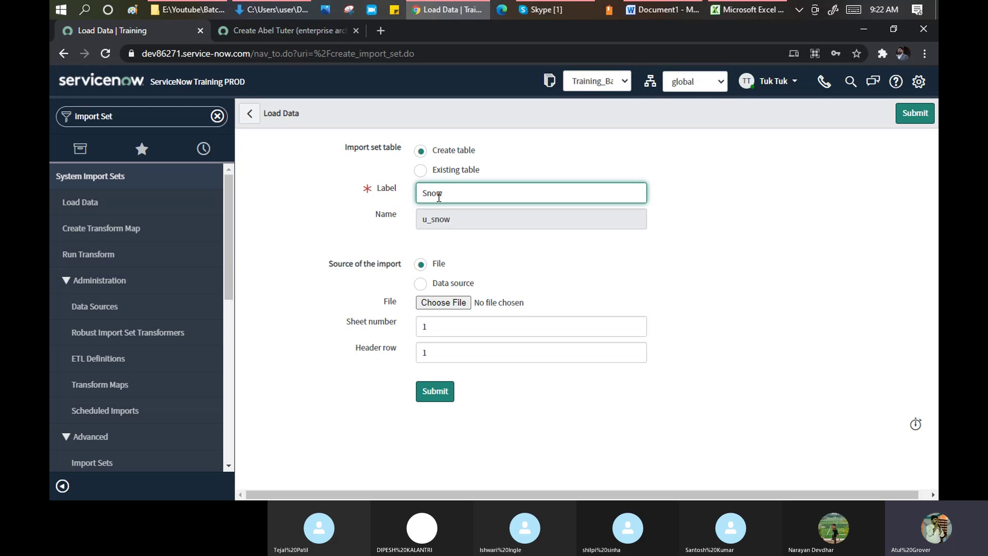
{"action": "type", "text": "_Batch"}
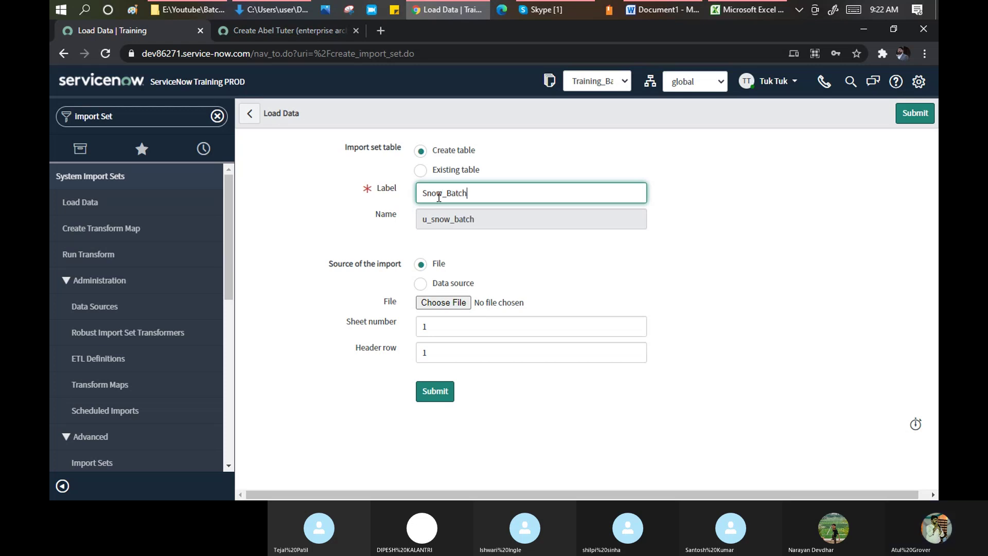
{"action": "type", "text": "2_user"}
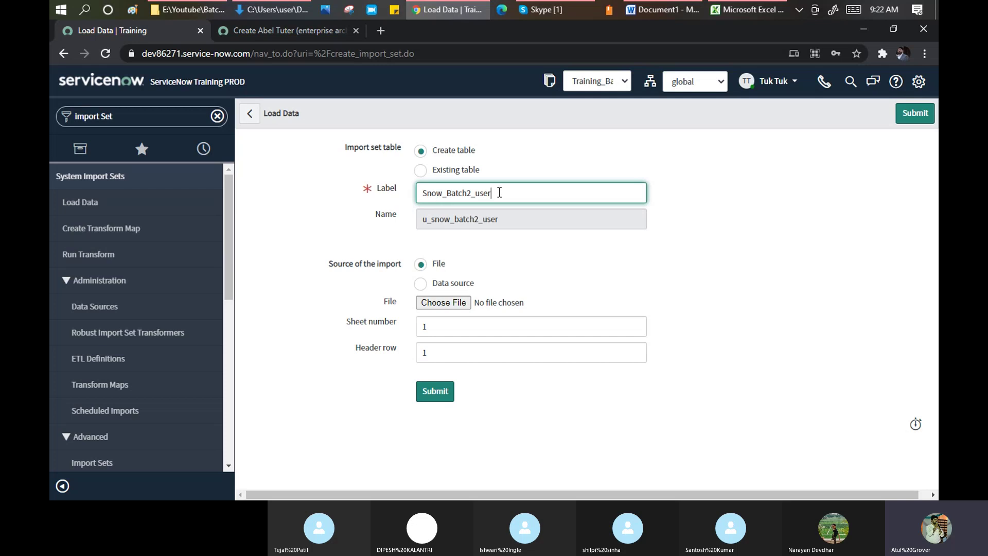
{"action": "left_click_drag", "start_coordinate": [497, 193], "coordinate": [476, 194]}
{"action": "left_click", "coordinate": [421, 219]}
{"action": "left_click_drag", "start_coordinate": [422, 219], "coordinate": [431, 220]}
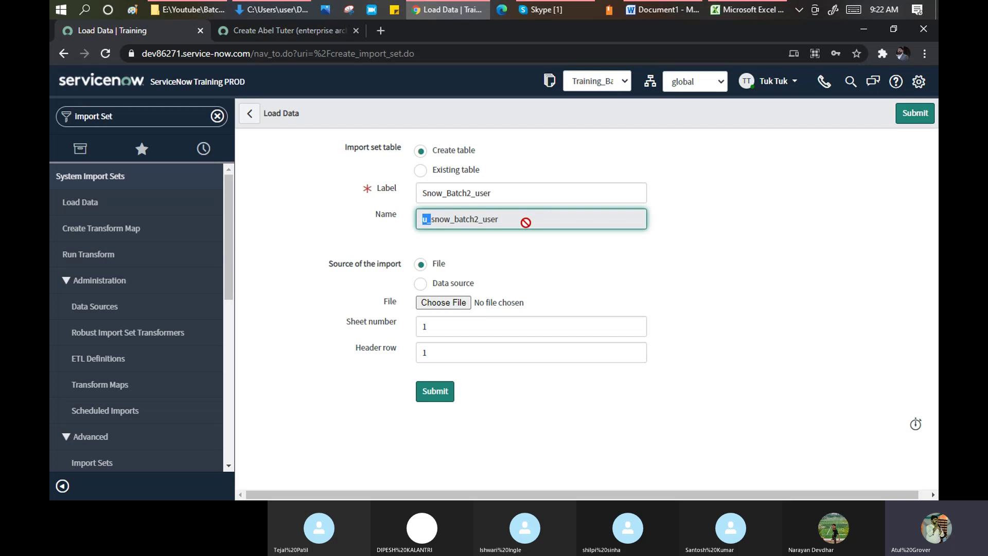
{"action": "left_click", "coordinate": [526, 223]}
- Open the file picker for the File import source and cancel without choosing a file
{"action": "left_click_drag", "start_coordinate": [400, 266], "coordinate": [387, 267]}
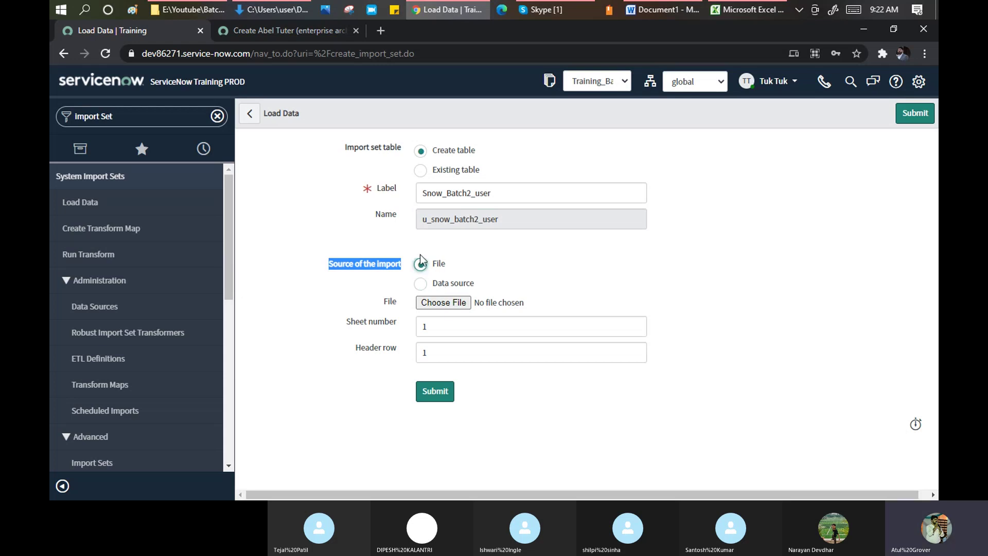
{"action": "left_click", "coordinate": [444, 302]}
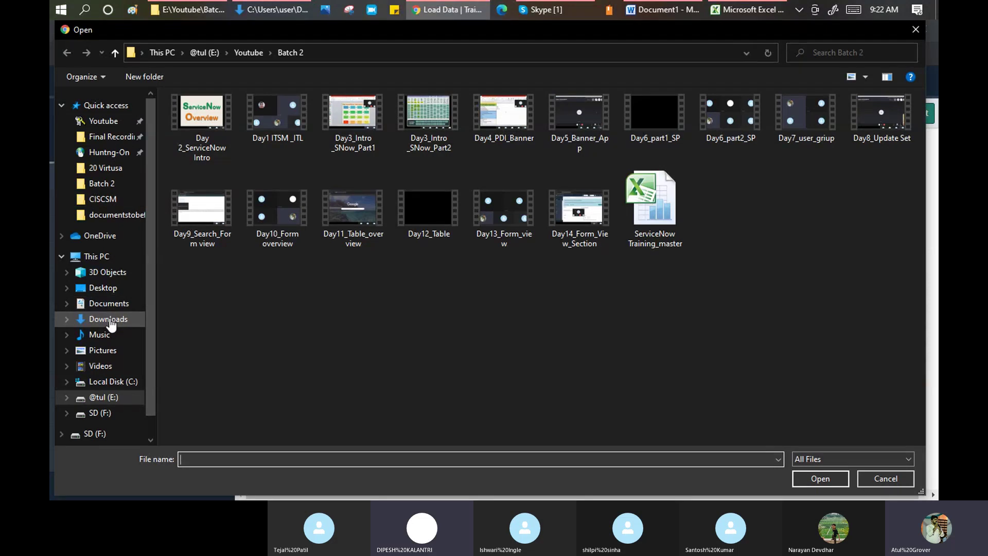
{"action": "left_click", "coordinate": [888, 480]}
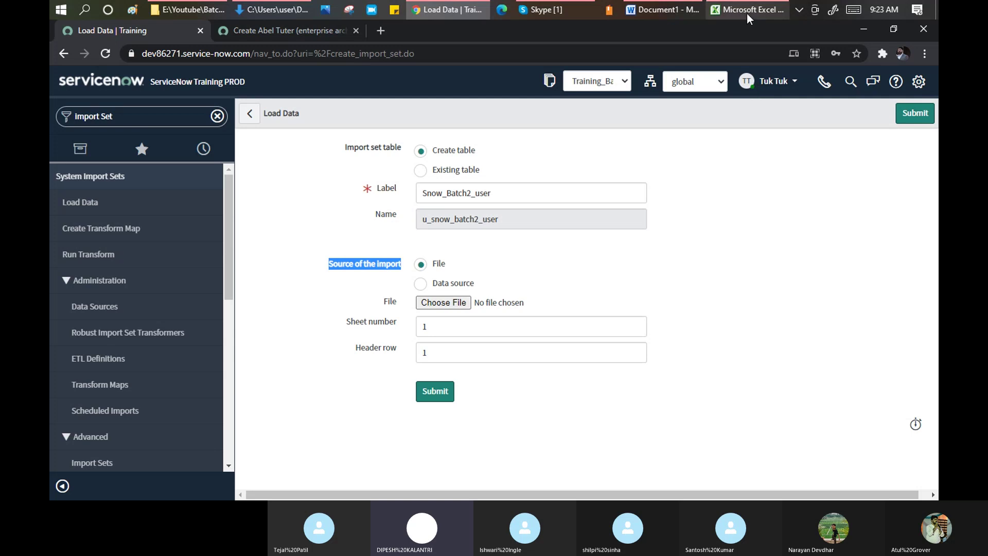
- In the Excel user sheet, correct the Company value in K2 to read ServiceNow
{"action": "left_click", "coordinate": [747, 9]}
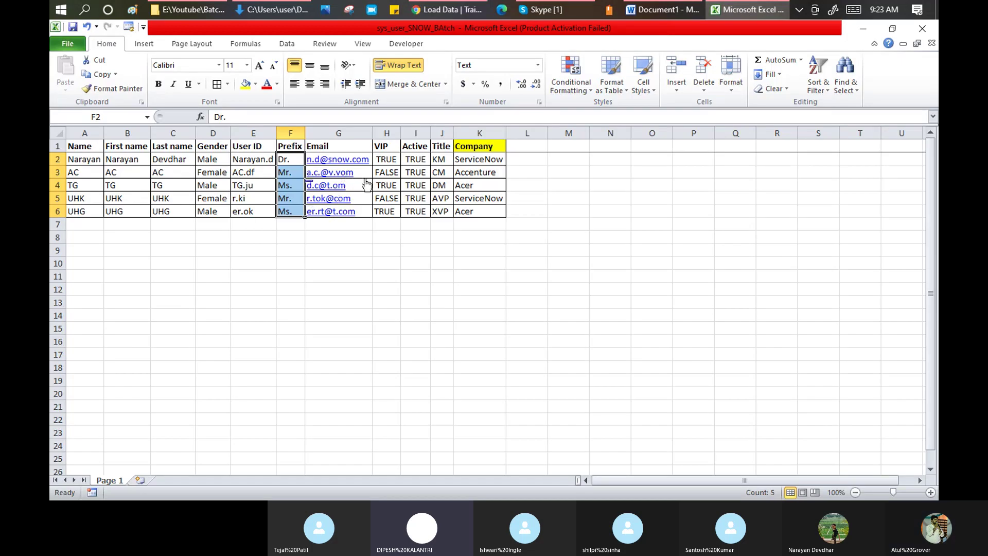
{"action": "double_click", "coordinate": [483, 160]}
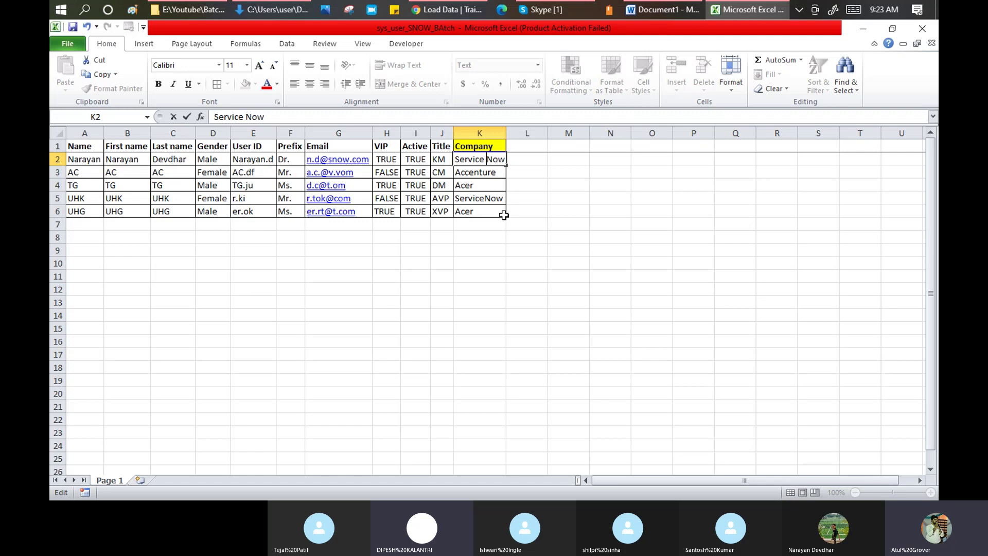
{"action": "type", "text": "N"}
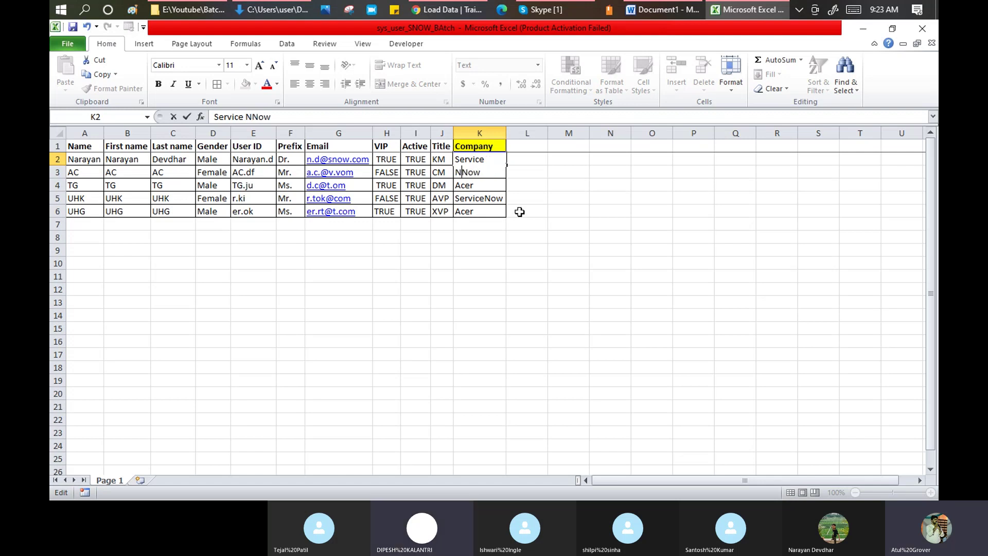
{"action": "left_click", "coordinate": [536, 190]}
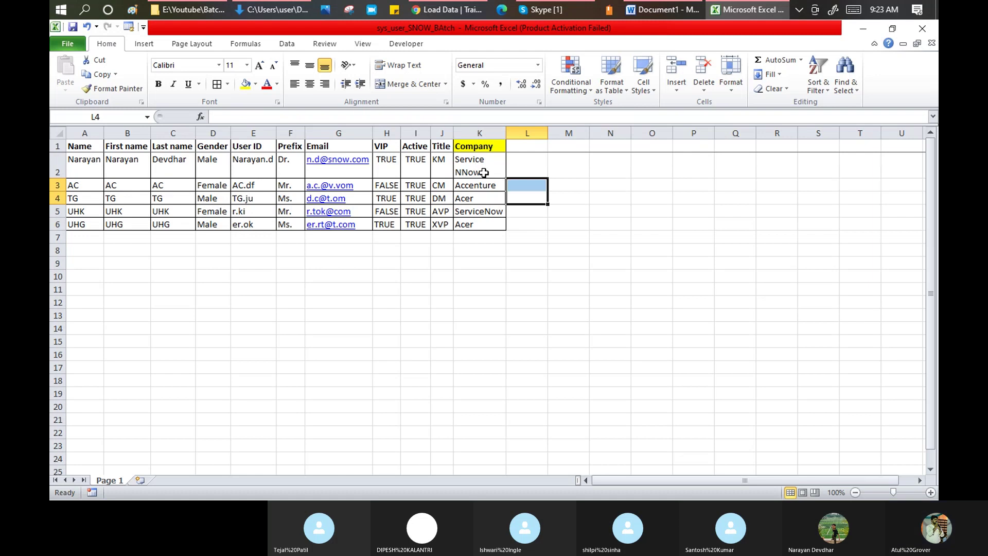
{"action": "double_click", "coordinate": [462, 173]}
{"action": "key", "text": "BackSpace"}
{"action": "key", "text": "BackSpace"}
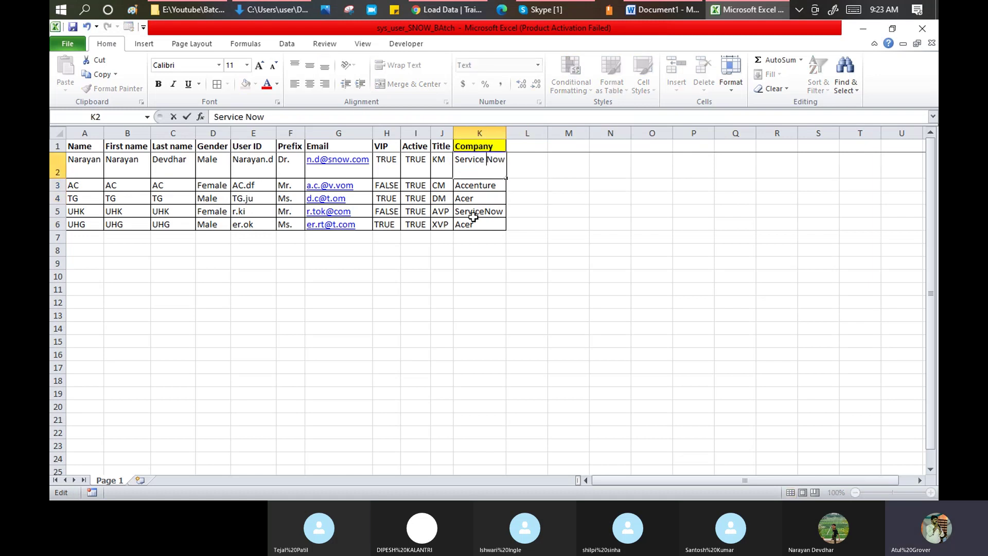
{"action": "left_click", "coordinate": [466, 230]}
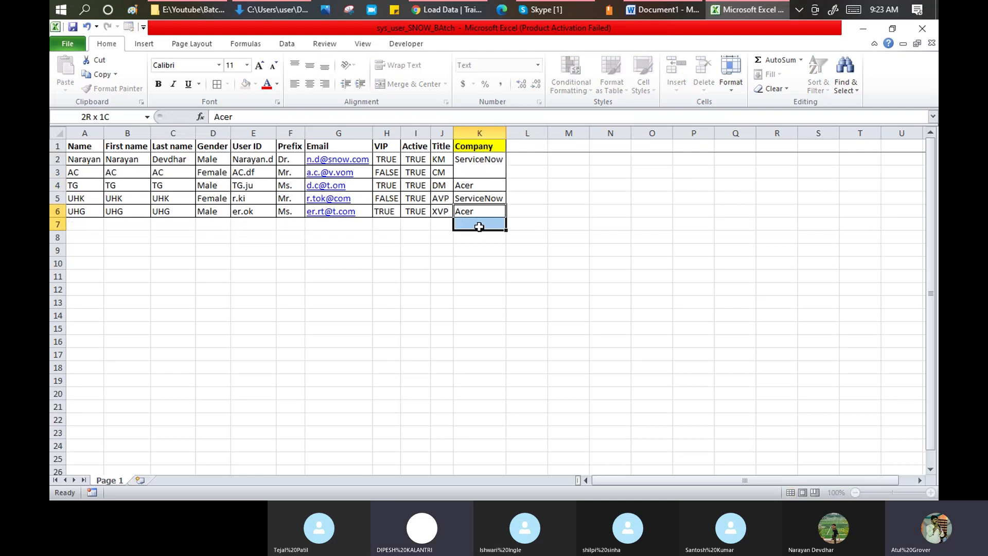
{"action": "key", "text": "F2"}
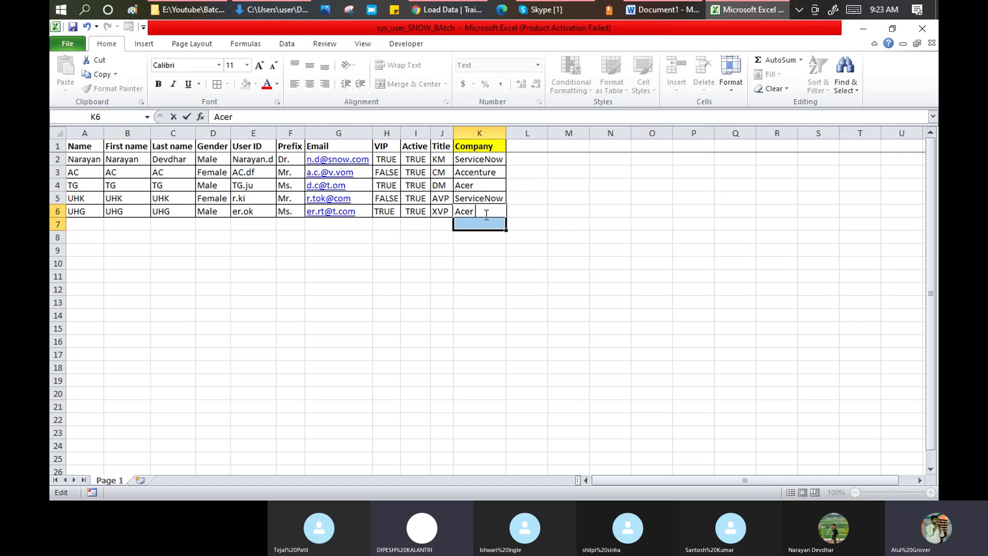
- Change the K6 company to Acer PS and save the workbook
{"action": "type", "text": "PS"}
{"action": "left_click", "coordinate": [555, 188]}
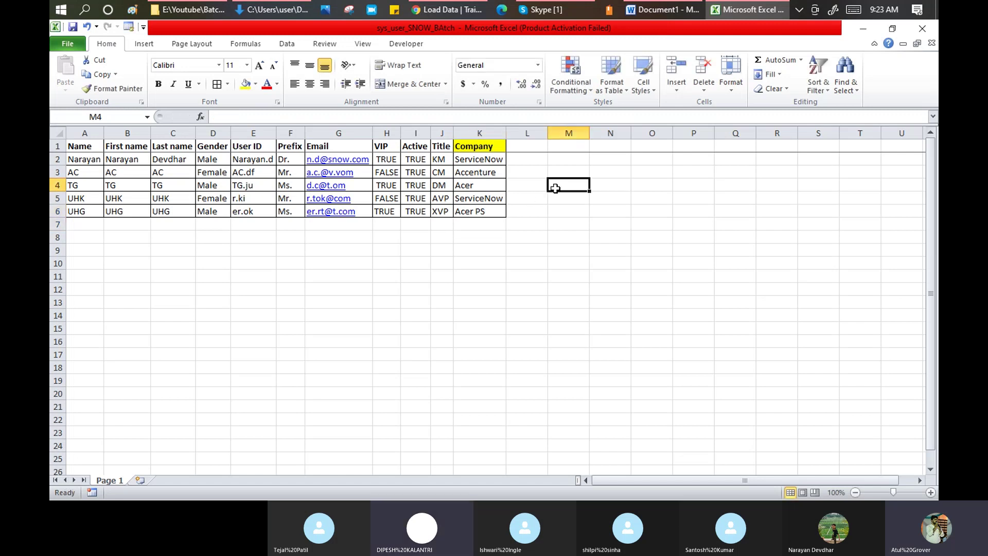
{"action": "left_click", "coordinate": [73, 27]}
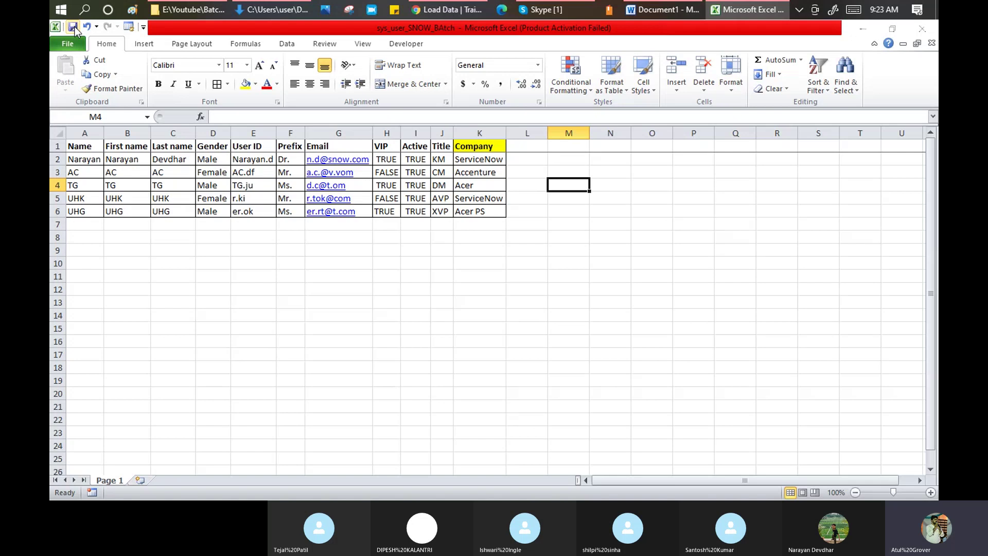
{"action": "key", "text": "alt+Tab"}
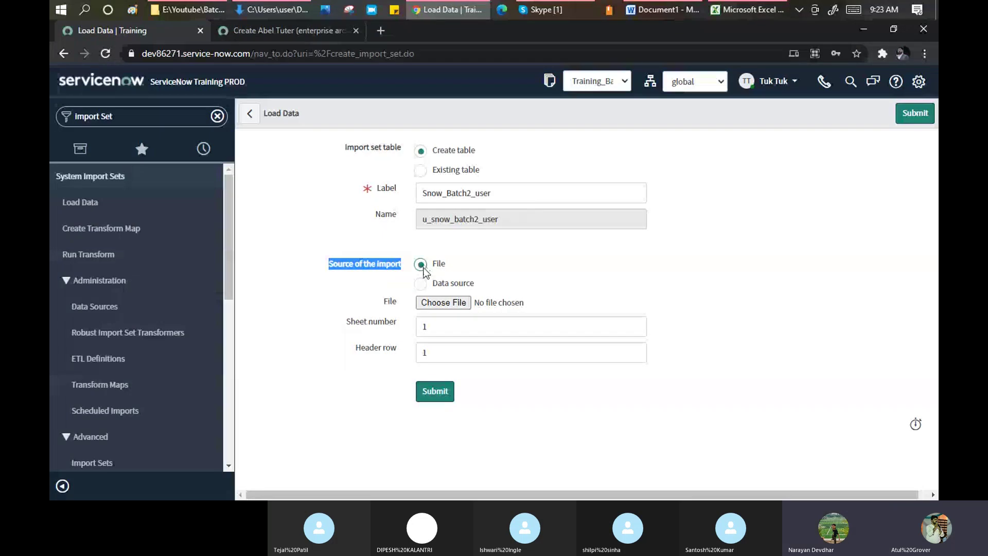
- Attach sys_user_SNOW_BAtch from the Downloads folder as the import file
{"action": "left_click", "coordinate": [446, 303]}
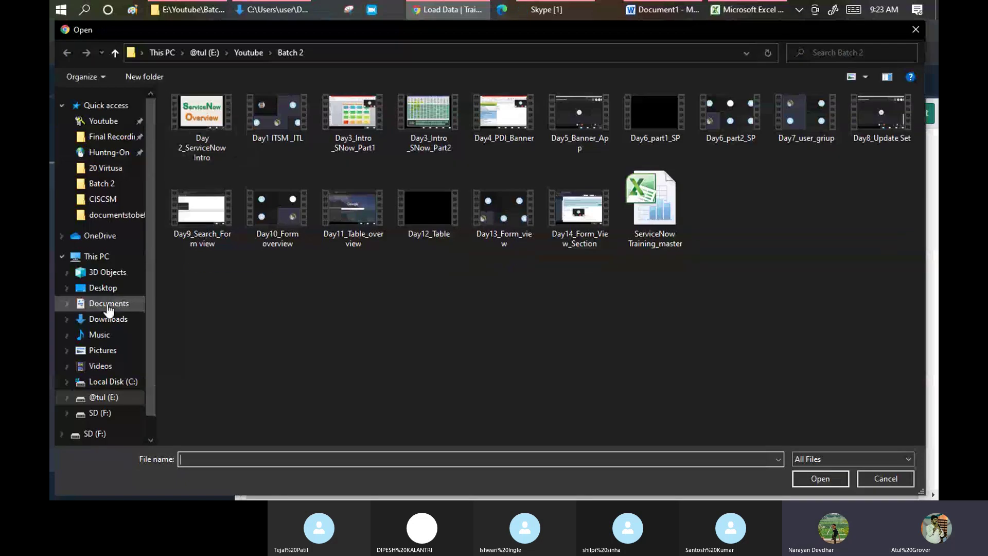
{"action": "left_click", "coordinate": [105, 319]}
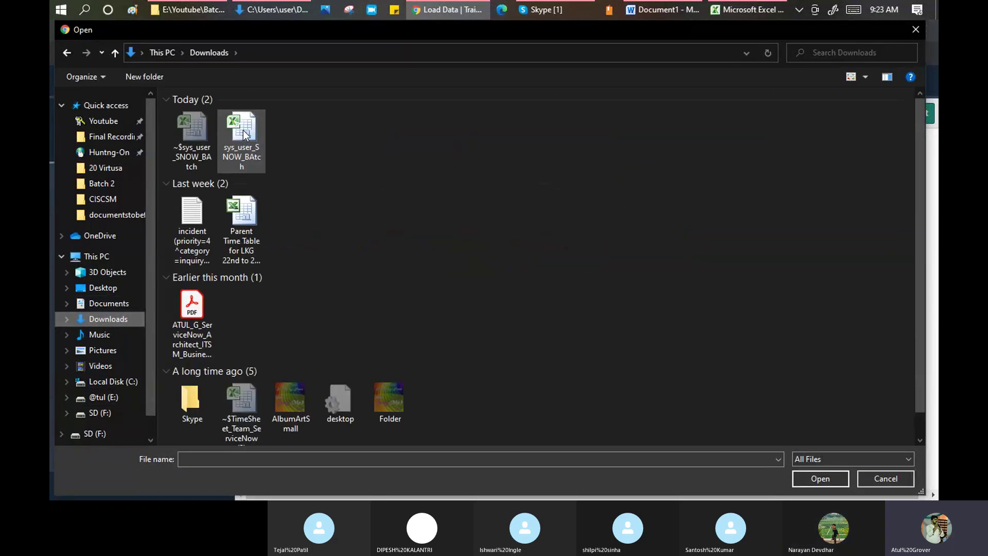
{"action": "left_click", "coordinate": [245, 135]}
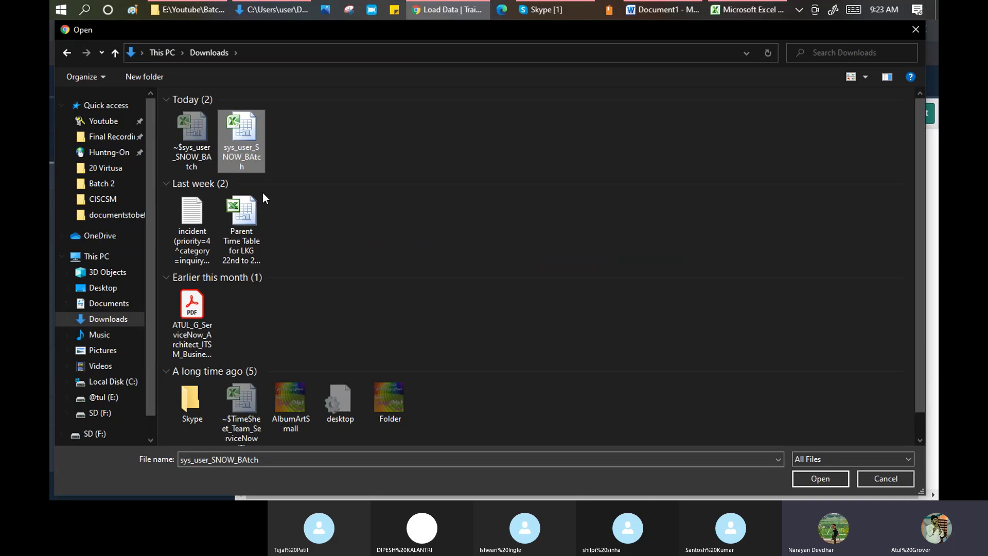
{"action": "left_click", "coordinate": [809, 479]}
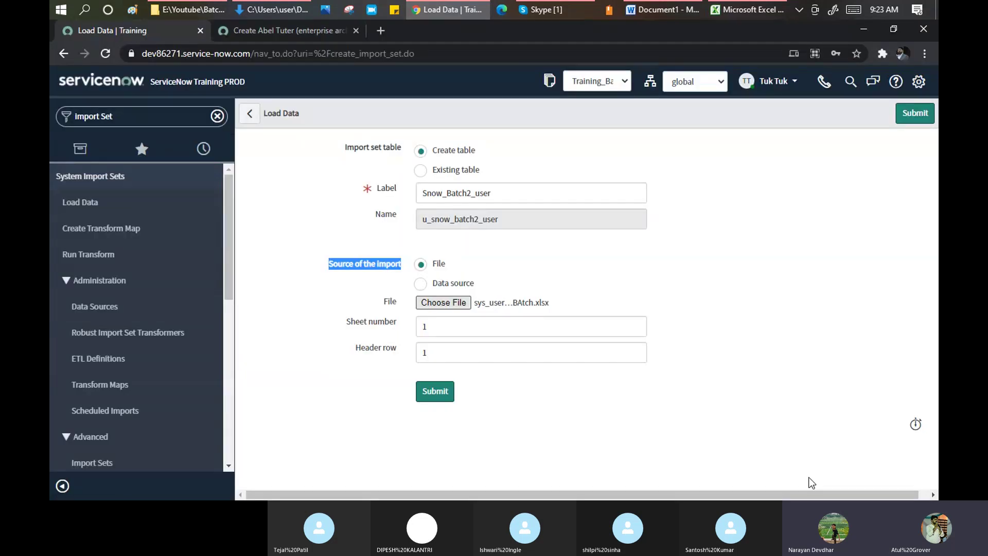
- Bring the Excel user sheet back to the front
{"action": "left_click", "coordinate": [398, 321]}
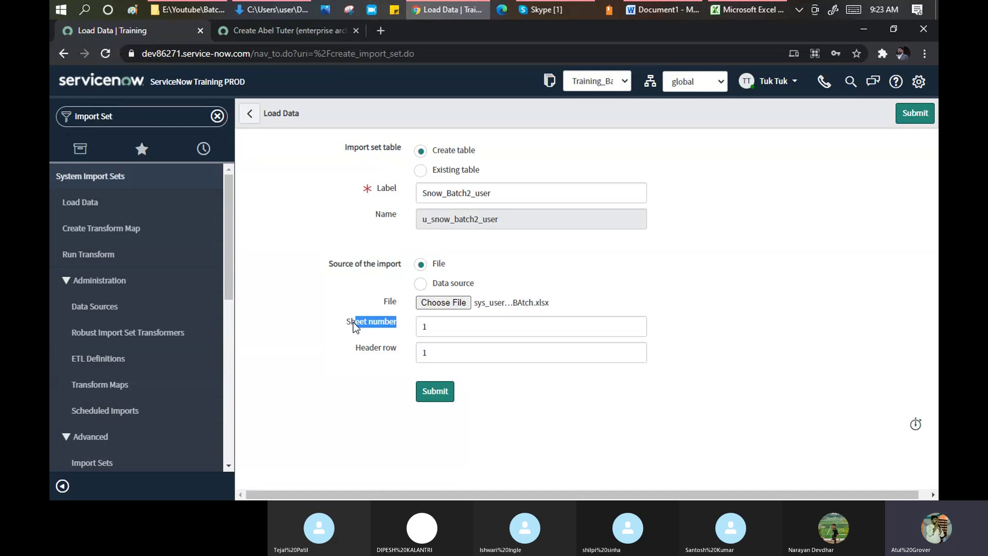
{"action": "left_click", "coordinate": [394, 346]}
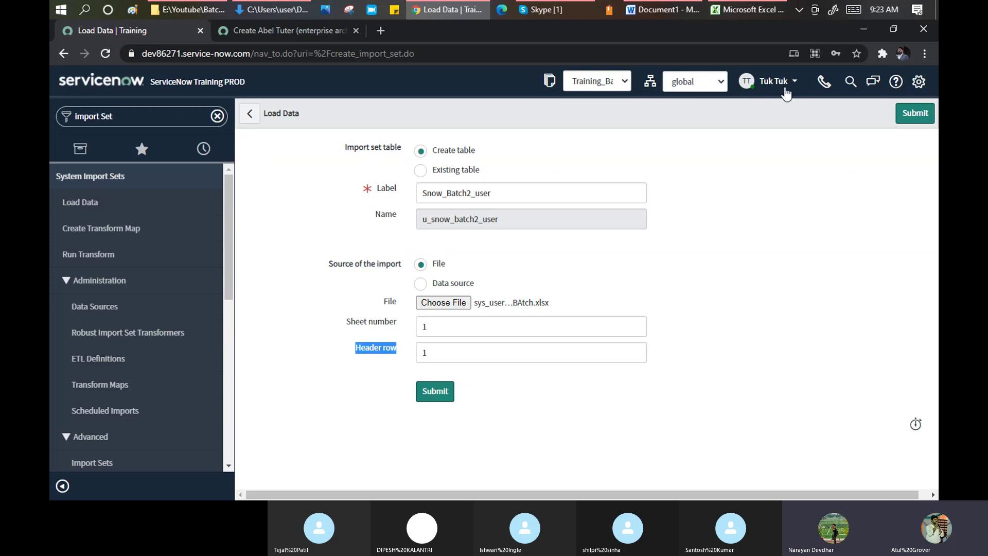
{"action": "left_click", "coordinate": [757, 13]}
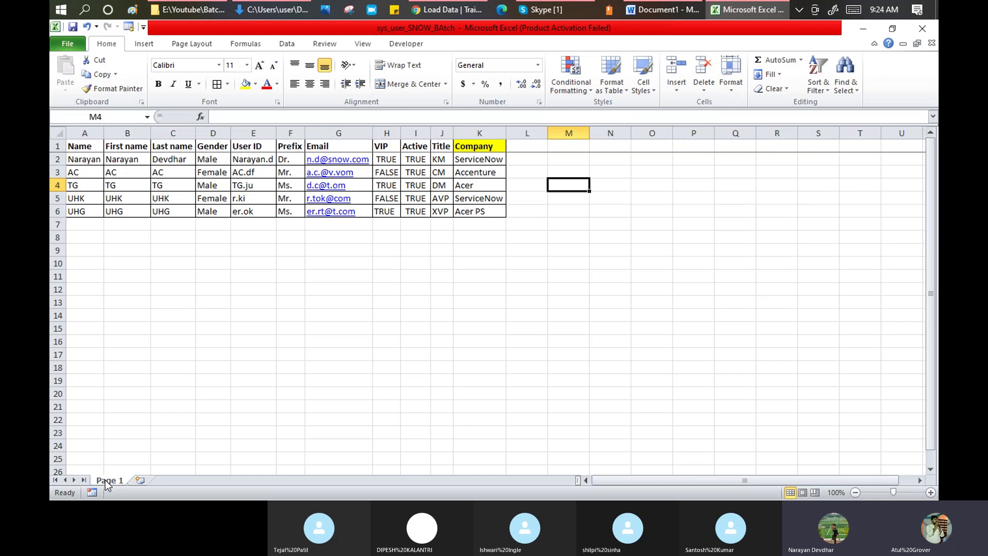
- Check the sheet's header row A1:D1, leaving Sheet number 1 and Header row 1 on the form
{"action": "key", "text": "alt+Tab"}
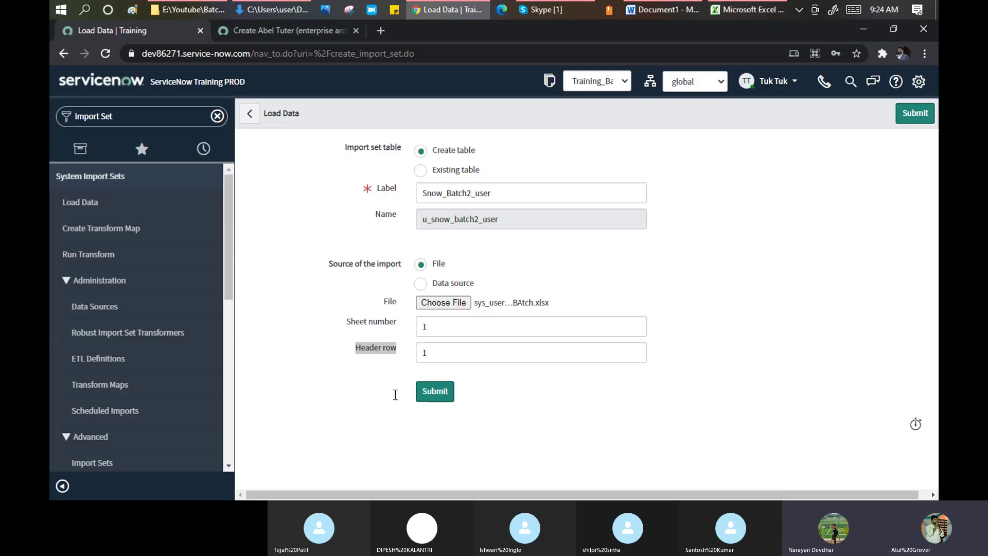
{"action": "key", "text": "alt+Tab"}
{"action": "key", "text": "alt+Tab"}
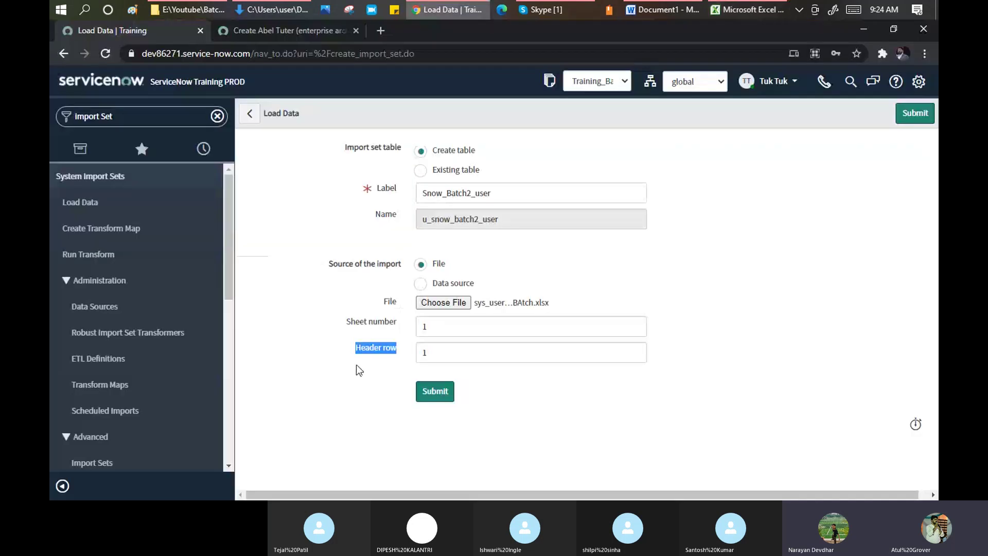
{"action": "key", "text": "alt+Tab"}
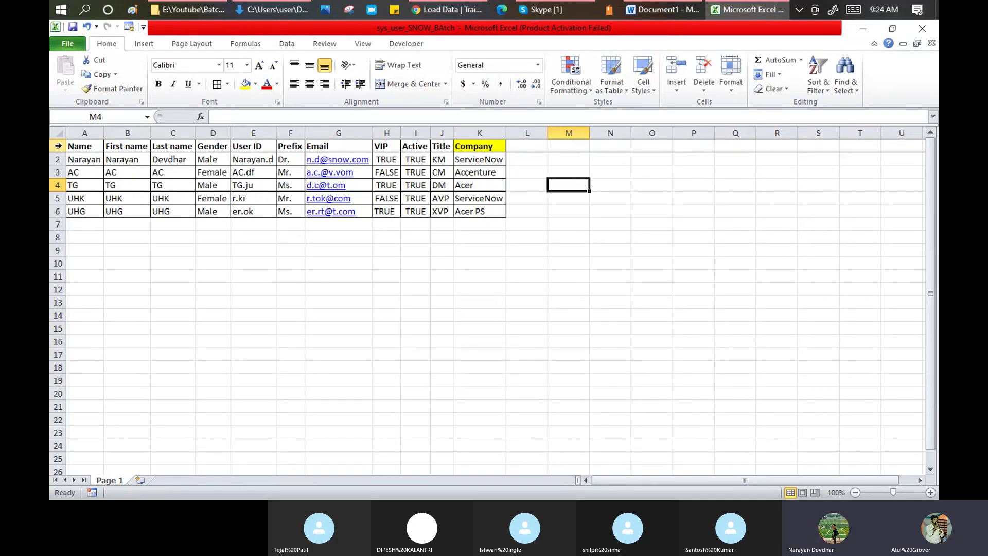
{"action": "left_click_drag", "start_coordinate": [85, 147], "coordinate": [473, 142]}
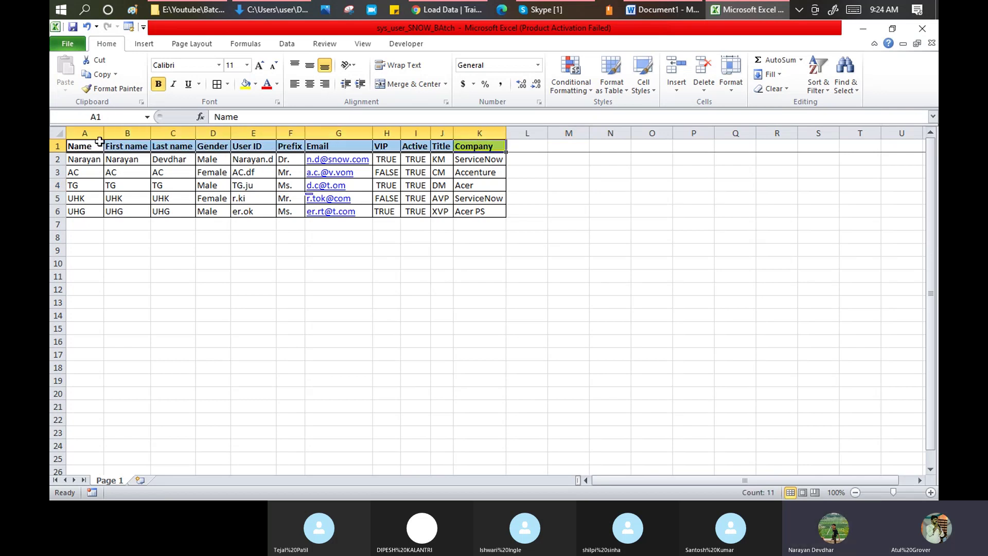
{"action": "key", "text": "alt+Tab"}
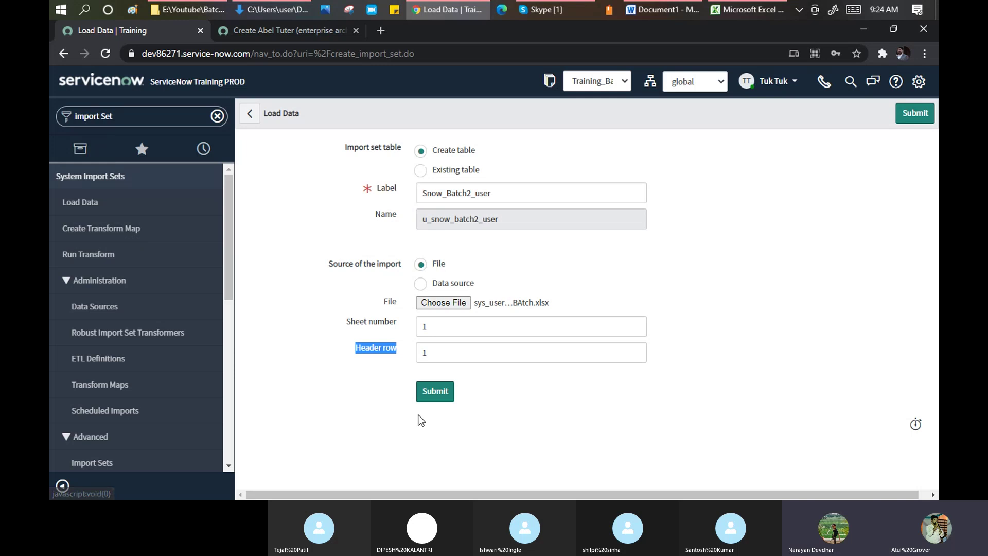
{"action": "left_click", "coordinate": [435, 326]}
{"action": "left_click", "coordinate": [435, 352]}
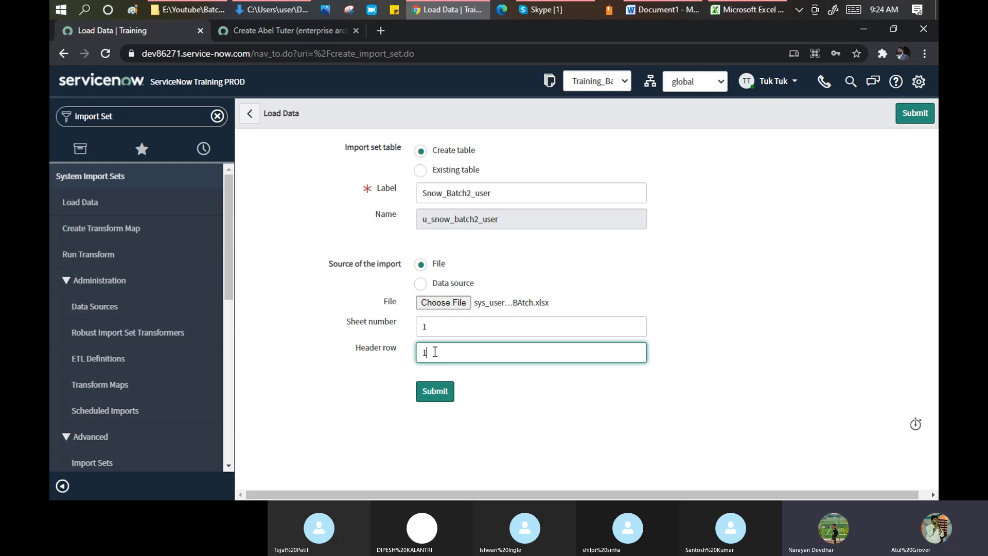
- Submit the load and confirm 5 rows were processed and inserted into u_snow_batch2_user
{"action": "left_click", "coordinate": [436, 395]}
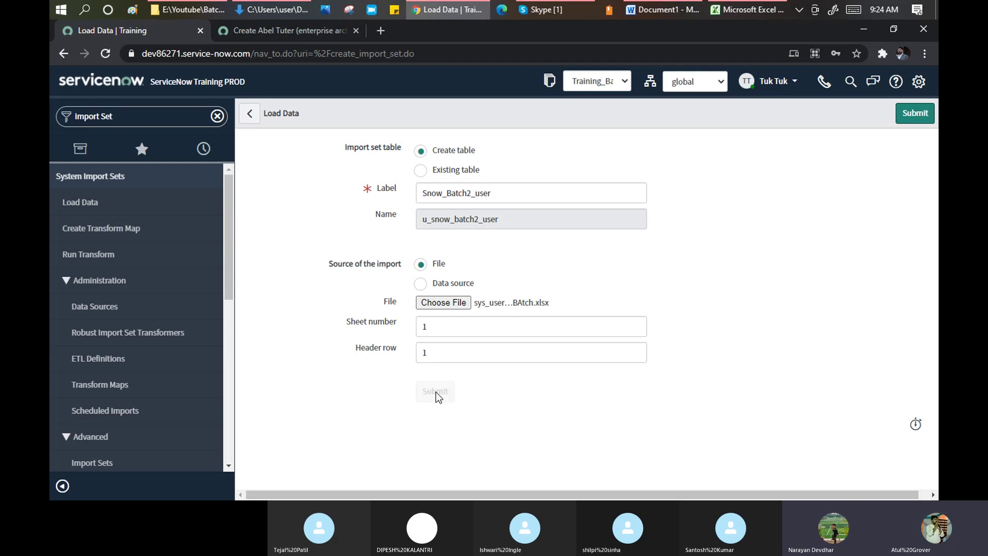
{"action": "left_click", "coordinate": [745, 9]}
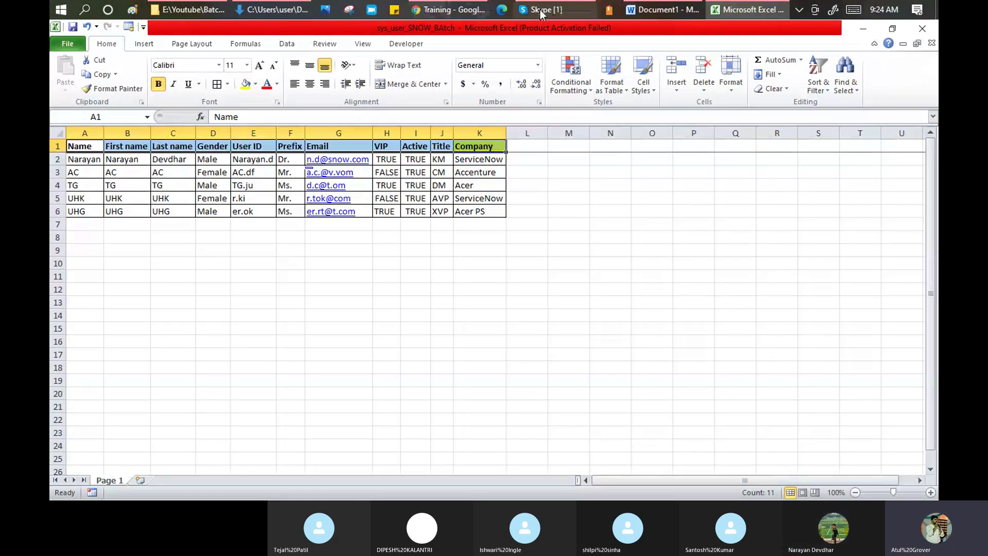
{"action": "left_click", "coordinate": [448, 10]}
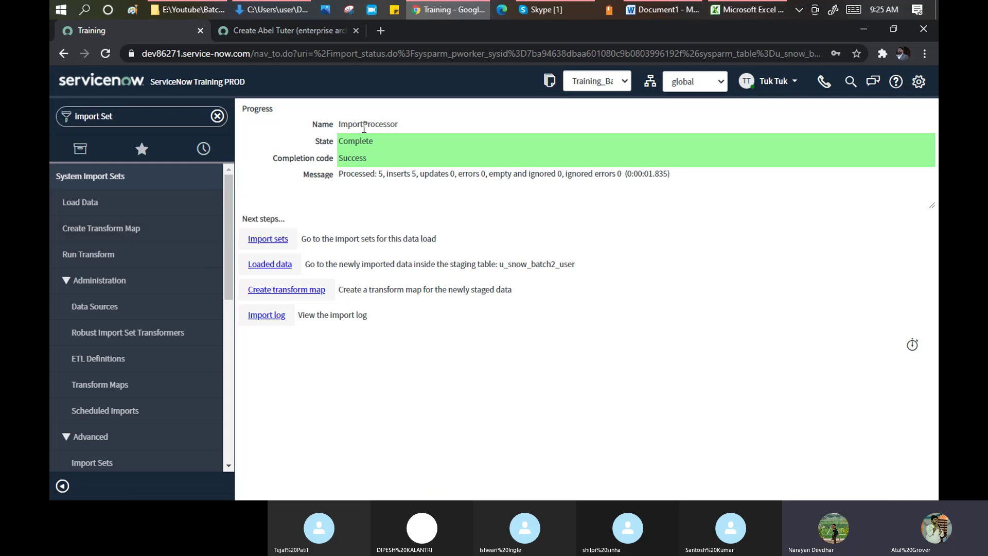
{"action": "left_click", "coordinate": [761, 9]}
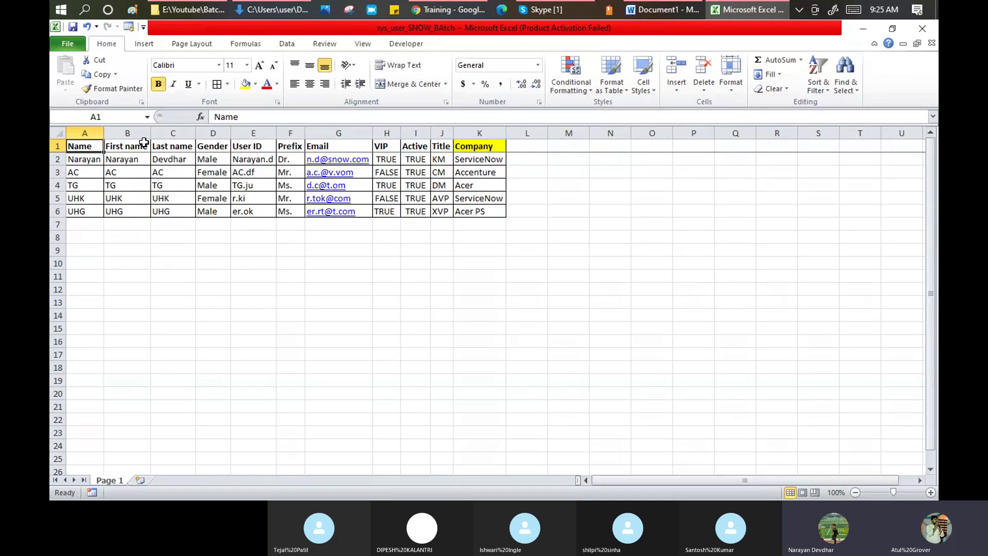
{"action": "key", "text": "alt+Tab"}
{"action": "key", "text": "alt+Tab"}
{"action": "key", "text": "alt+Tab"}
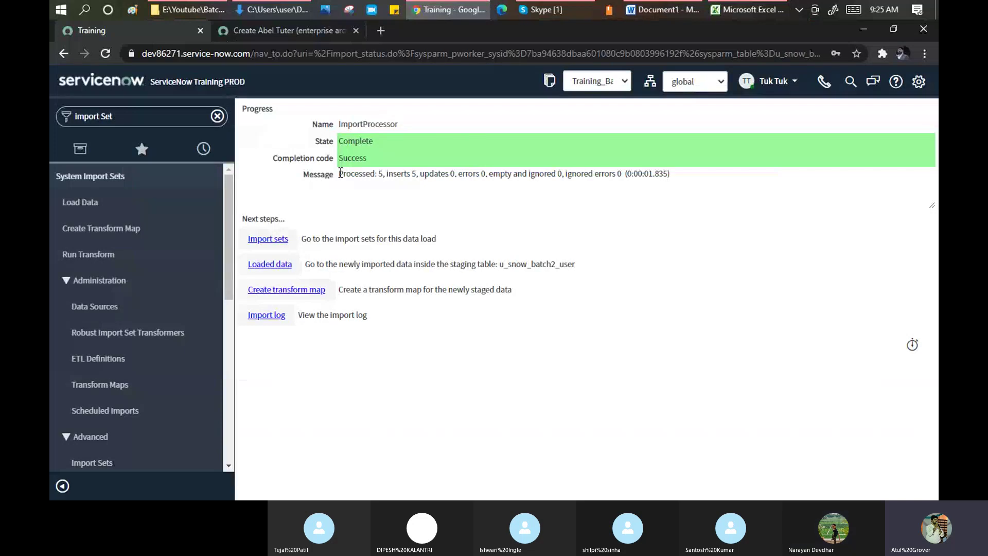
{"action": "left_click_drag", "start_coordinate": [341, 173], "coordinate": [420, 173]}
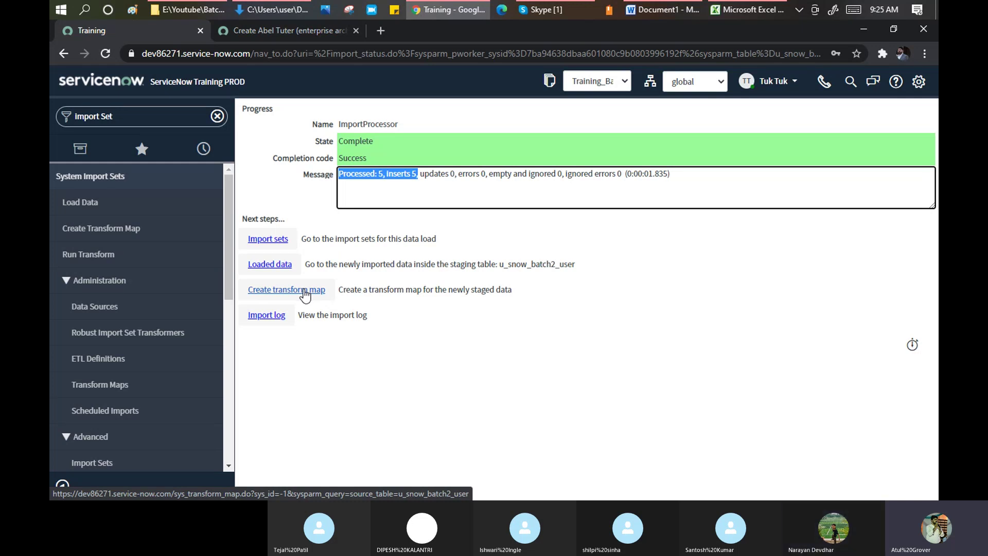
- Create a transform map from the completed load, checking the Word notes for the step
{"action": "left_click", "coordinate": [303, 289]}
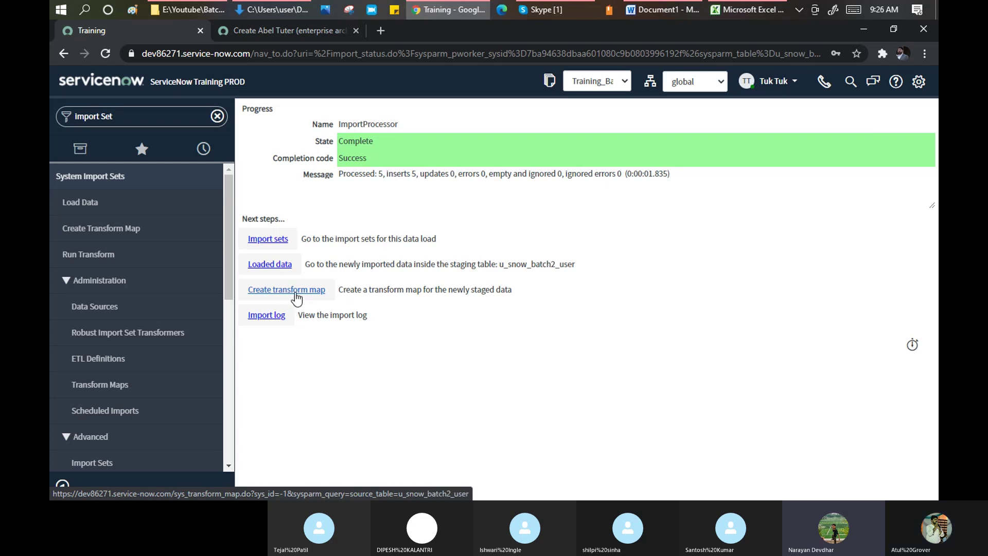
{"action": "left_click", "coordinate": [296, 292]}
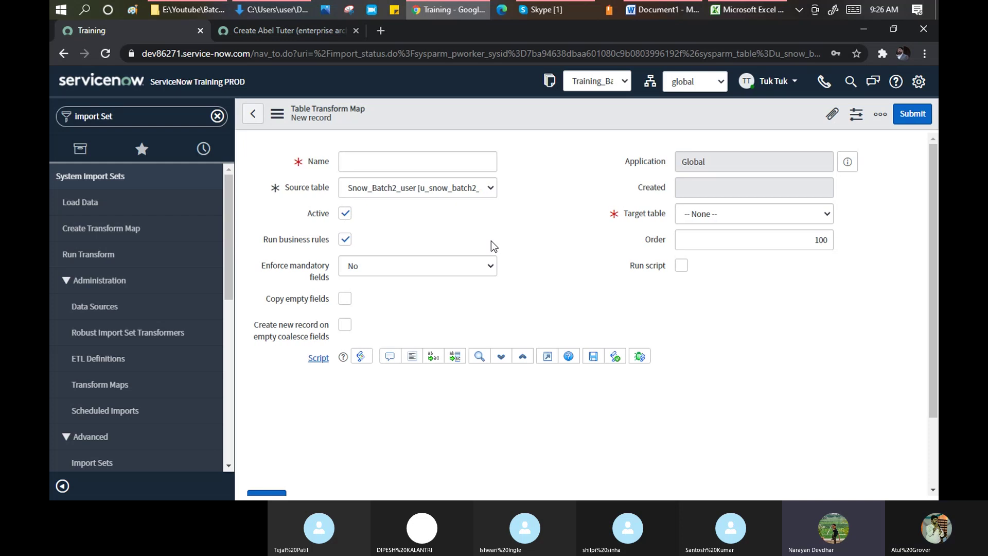
{"action": "left_click", "coordinate": [653, 11]}
{"action": "left_click_drag", "start_coordinate": [308, 267], "coordinate": [351, 270]}
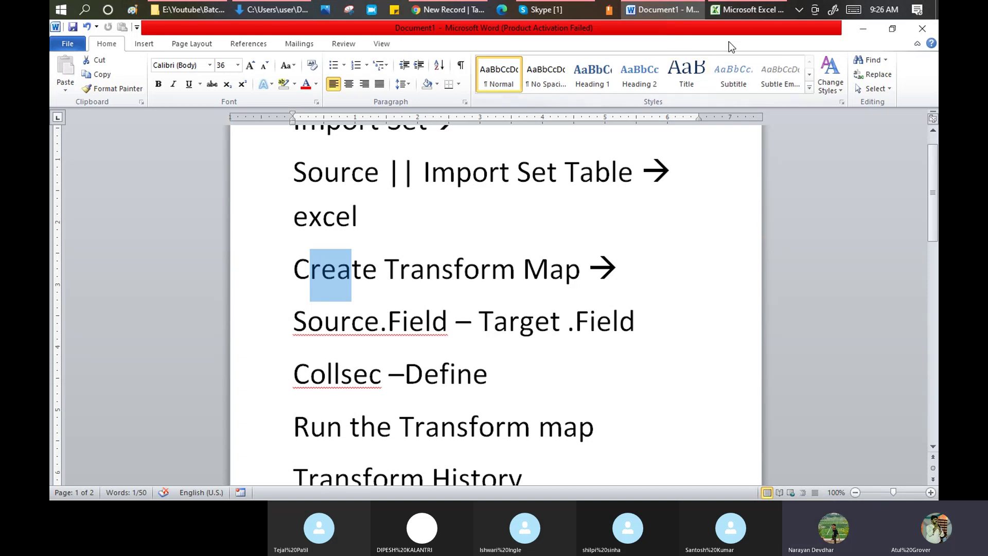
{"action": "left_click", "coordinate": [739, 10]}
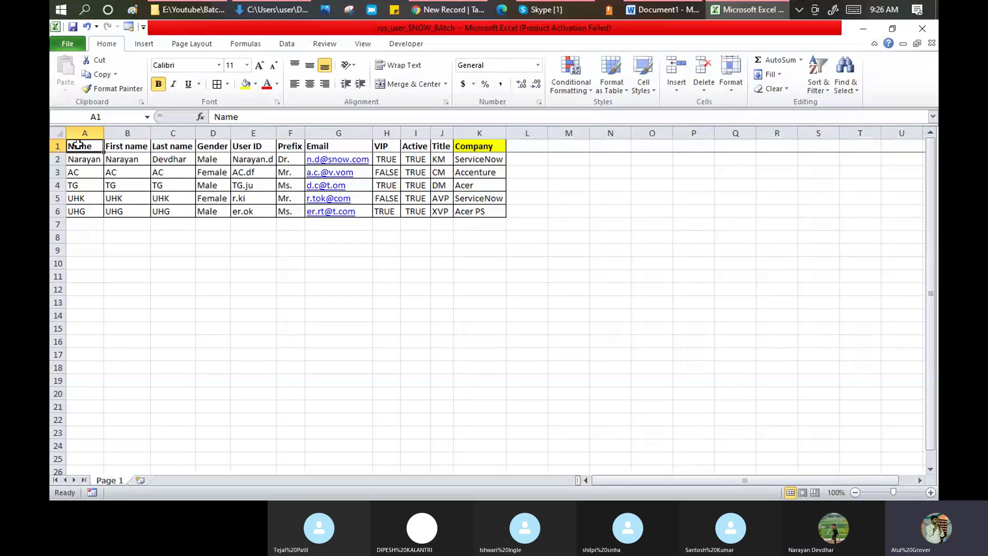
{"action": "key", "text": "alt+Tab"}
{"action": "key", "text": "alt+Tab"}
{"action": "key", "text": "alt+Tab"}
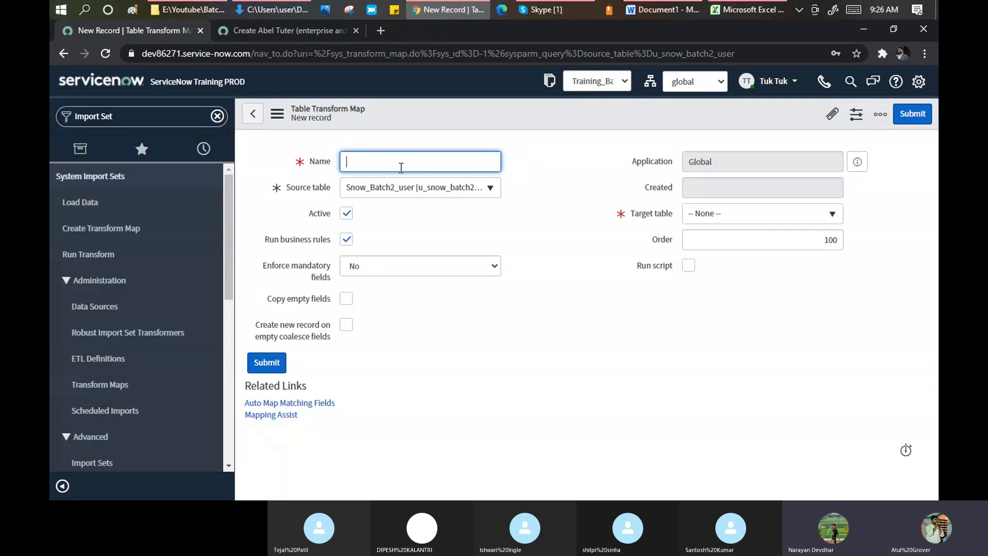
- Enter User_Data_Upload as the transform map name and select Snow_Batch2_user as source table
{"action": "type", "text": "User_Data_Upload"}
{"action": "left_click", "coordinate": [376, 189]}
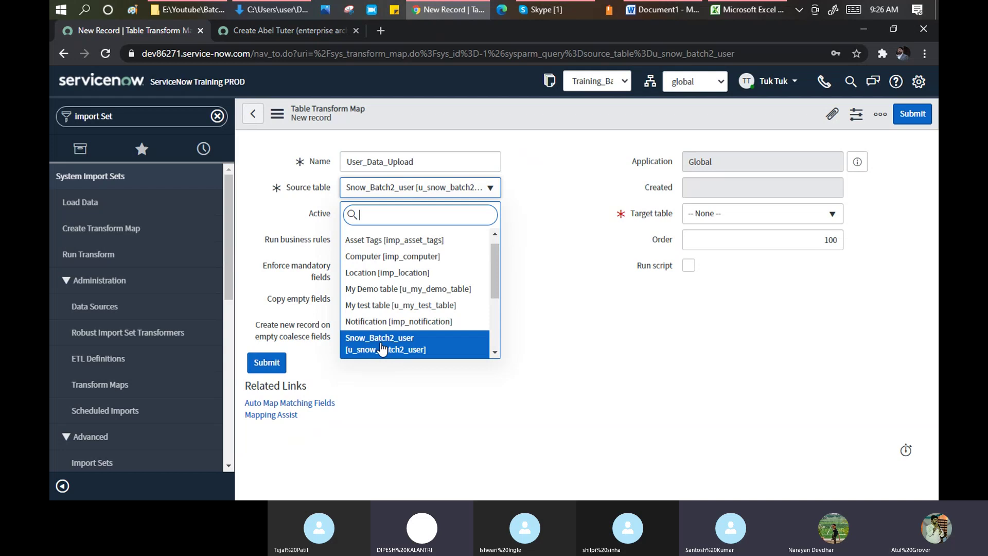
{"action": "left_click", "coordinate": [381, 344]}
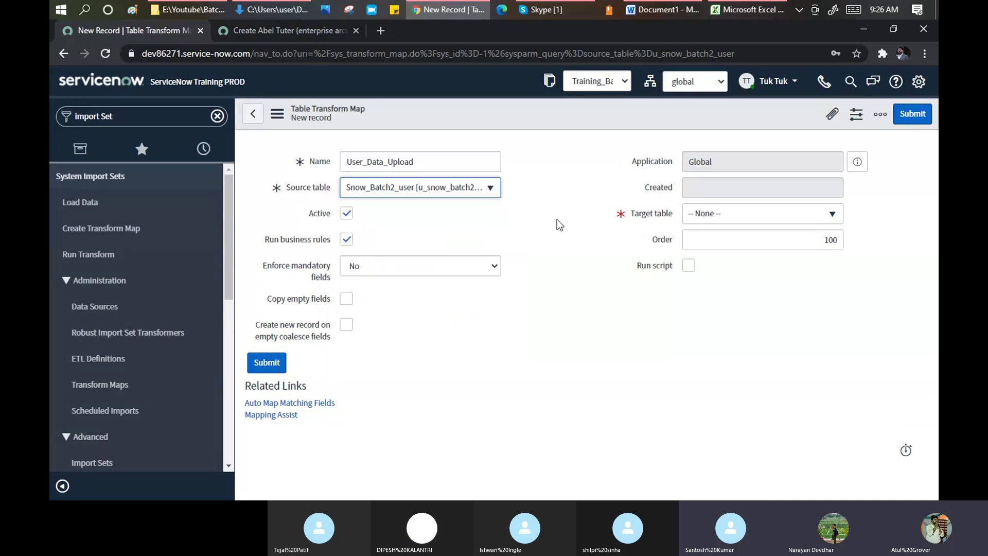
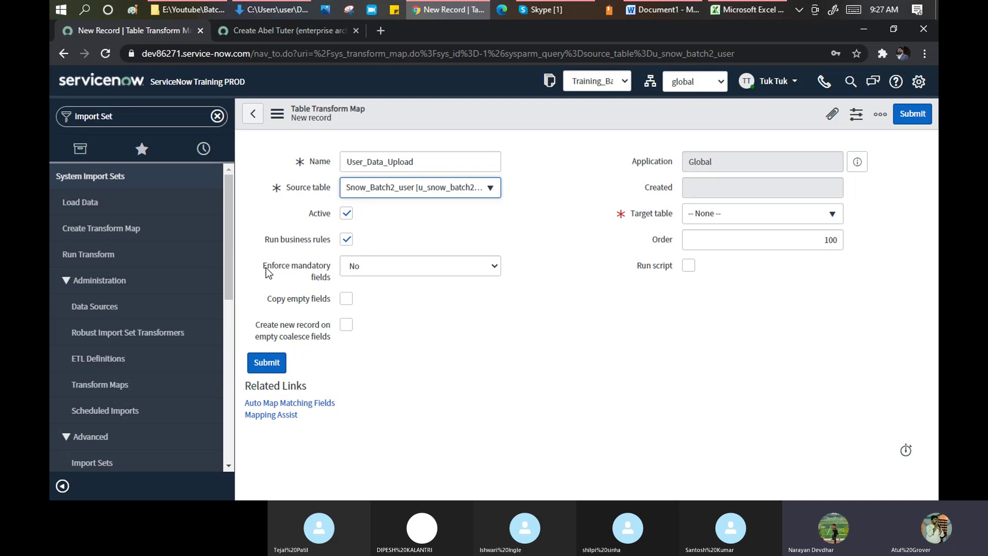
- Keep Enforce mandatory fields at No on the User_Data_Upload transform map
{"action": "left_click", "coordinate": [375, 271]}
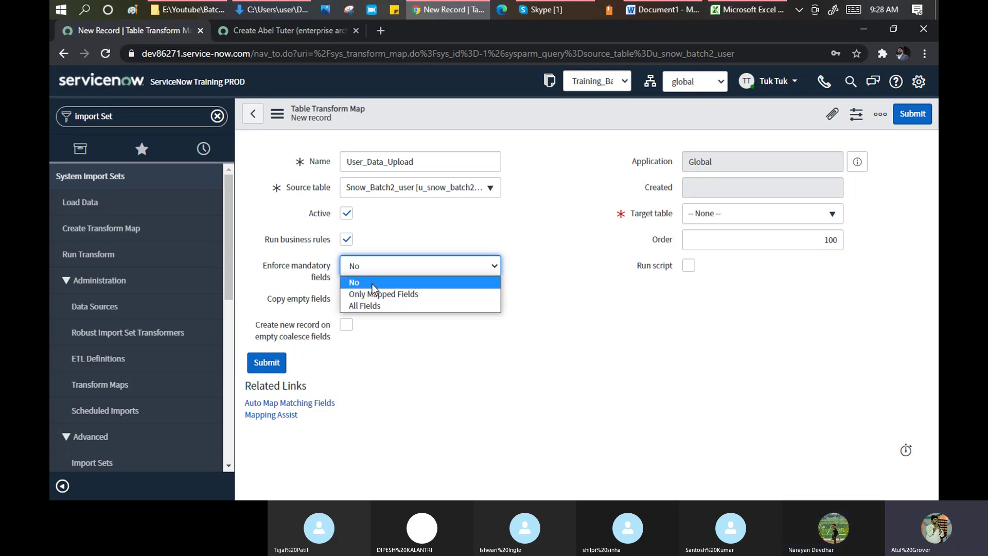
- Review the user data rows in the sys_user_SNOW_BAtch Excel sheet, then return to ServiceNow
{"action": "left_click", "coordinate": [759, 8]}
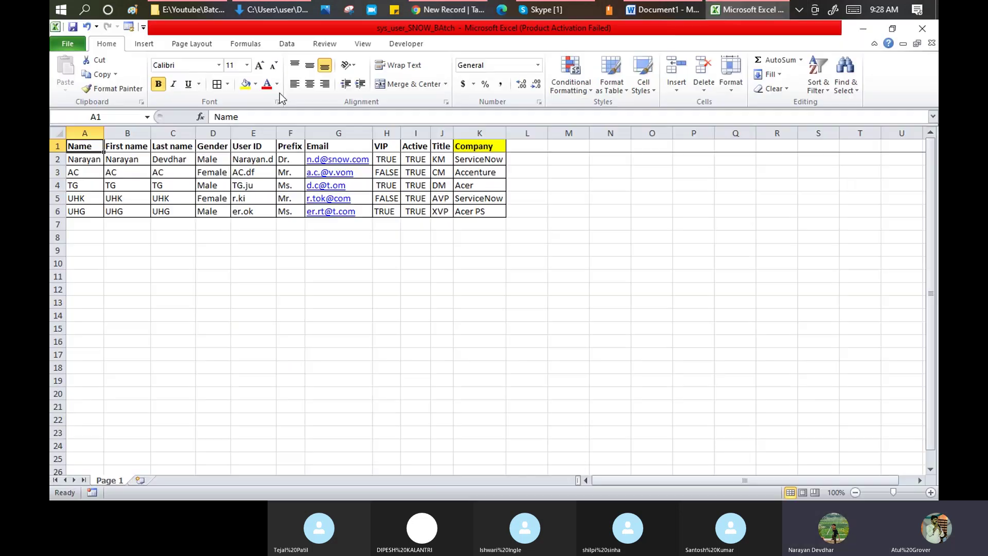
{"action": "left_click_drag", "start_coordinate": [93, 152], "coordinate": [484, 144]}
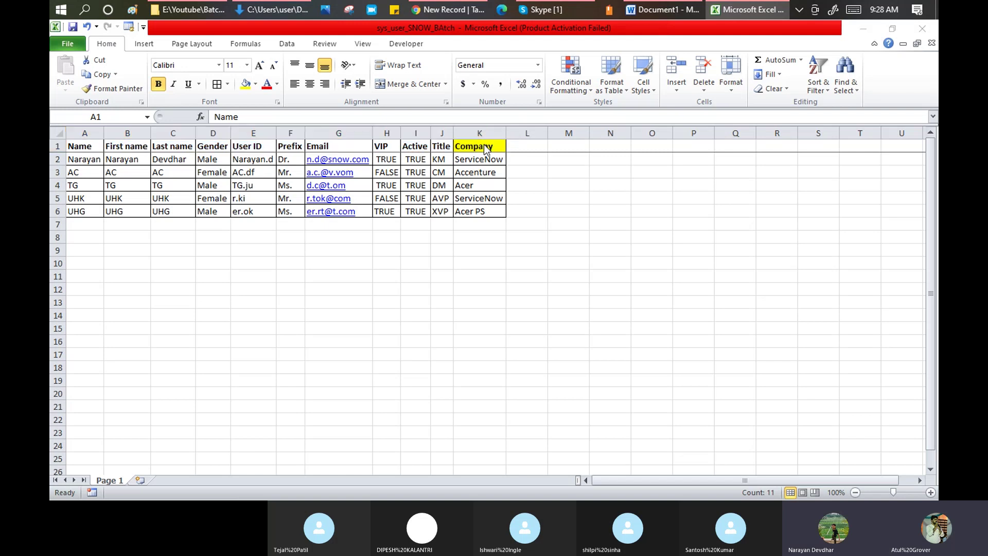
{"action": "key", "text": "alt+Tab"}
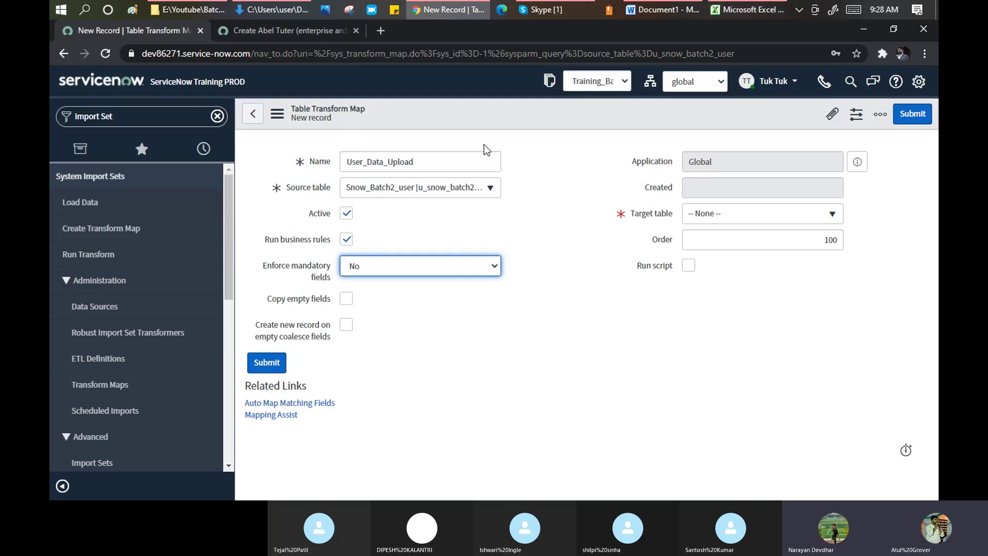
- Confirm Enforce mandatory fields stays at No, then bring up the Excel user sheet
{"action": "left_click", "coordinate": [495, 267]}
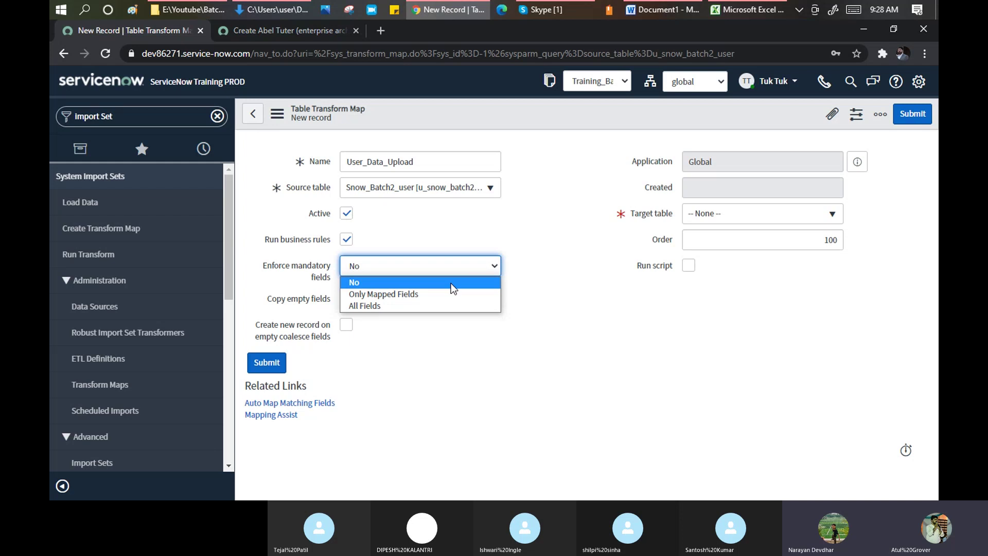
{"action": "left_click", "coordinate": [745, 9]}
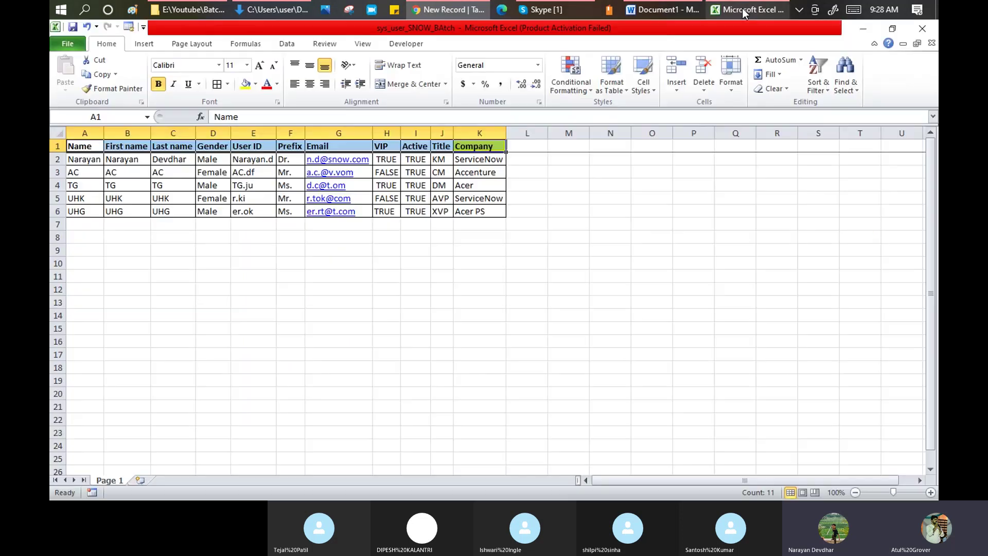
- Select the Company column K to review ServiceNow, Accenture, Acer and Acer PS values
{"action": "left_click", "coordinate": [472, 146]}
{"action": "left_click", "coordinate": [474, 129]}
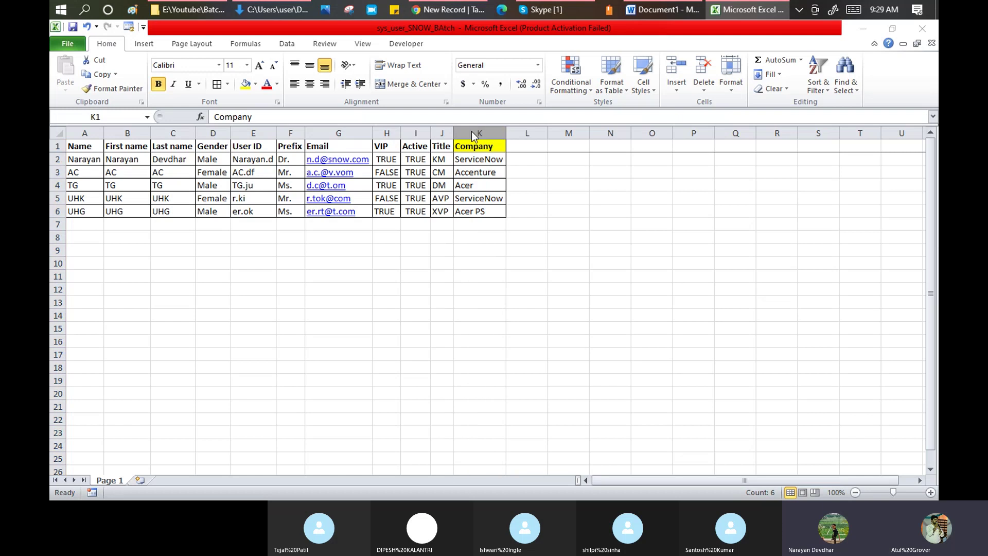
{"action": "key", "text": "alt+Tab"}
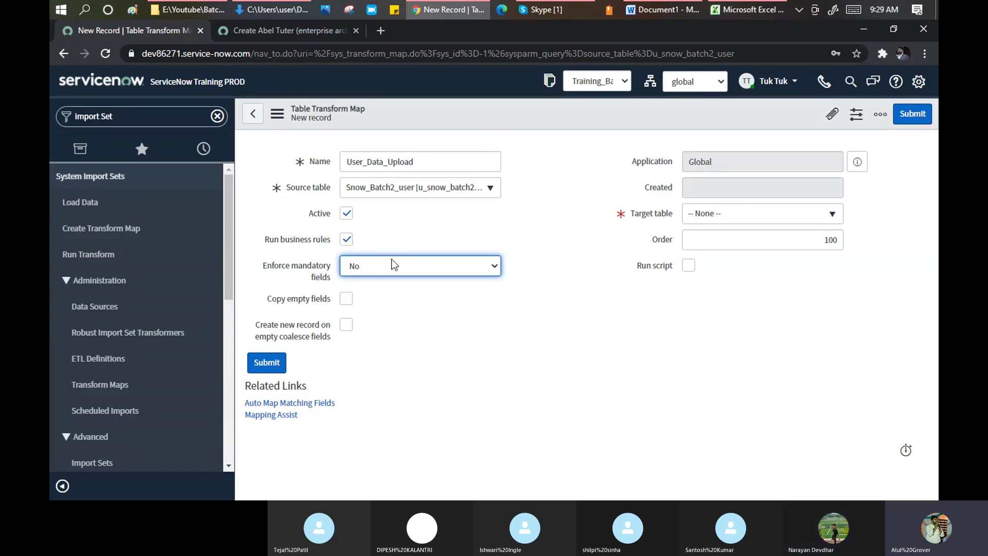
{"action": "key", "text": "alt+Tab"}
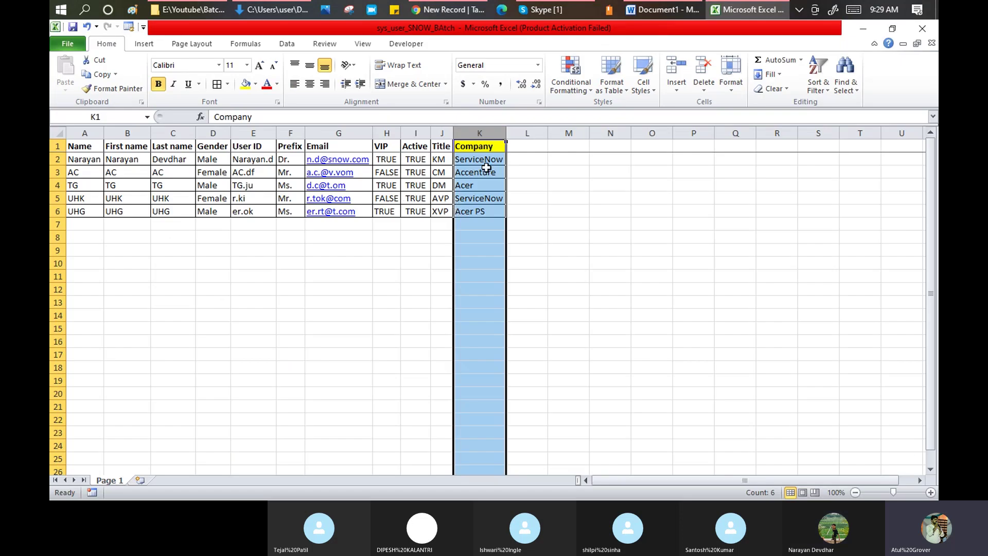
{"action": "key", "text": "alt+Tab"}
{"action": "key", "text": "alt+Tab"}
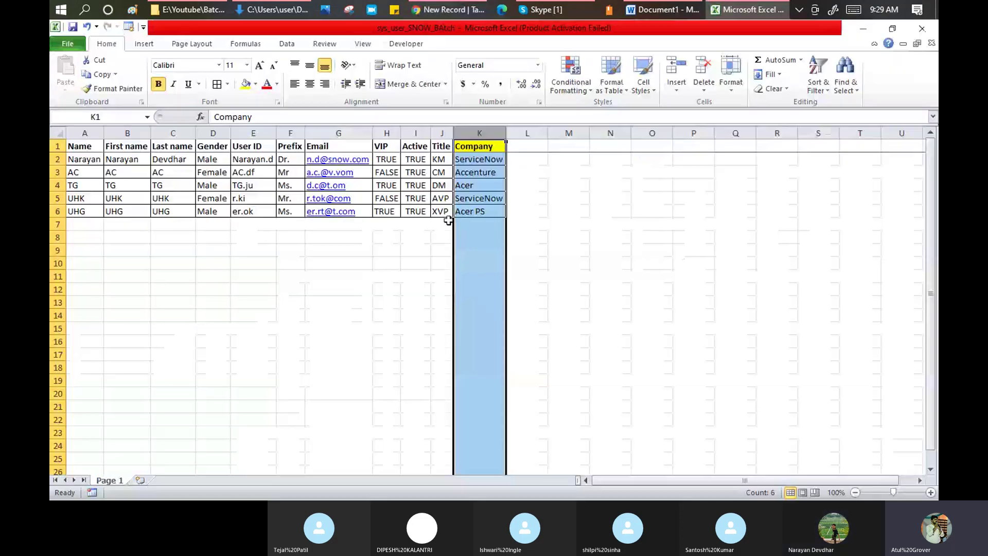
{"action": "key", "text": "alt+Tab"}
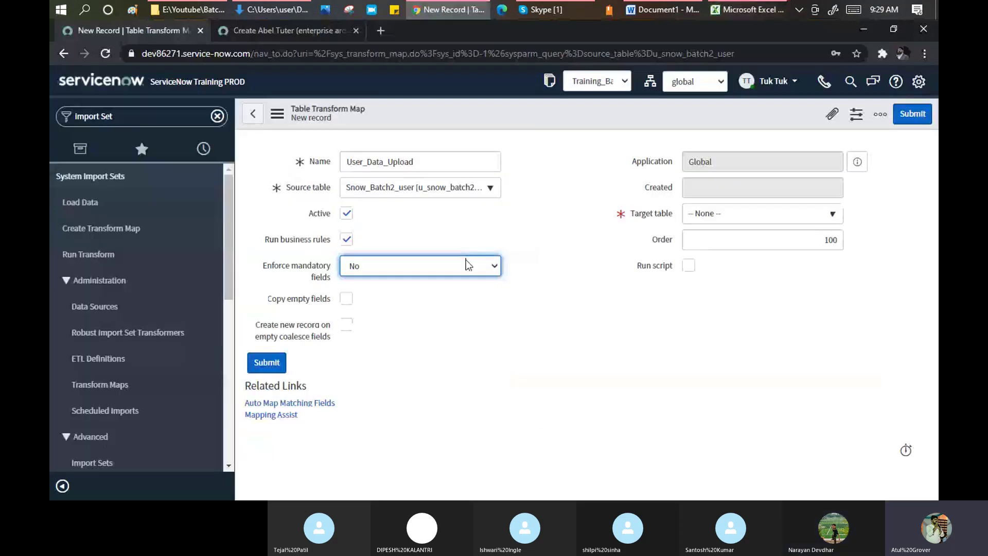
- Set Enforce mandatory fields to All Fields, then bring the Excel sheet forward
{"action": "left_click", "coordinate": [465, 261]}
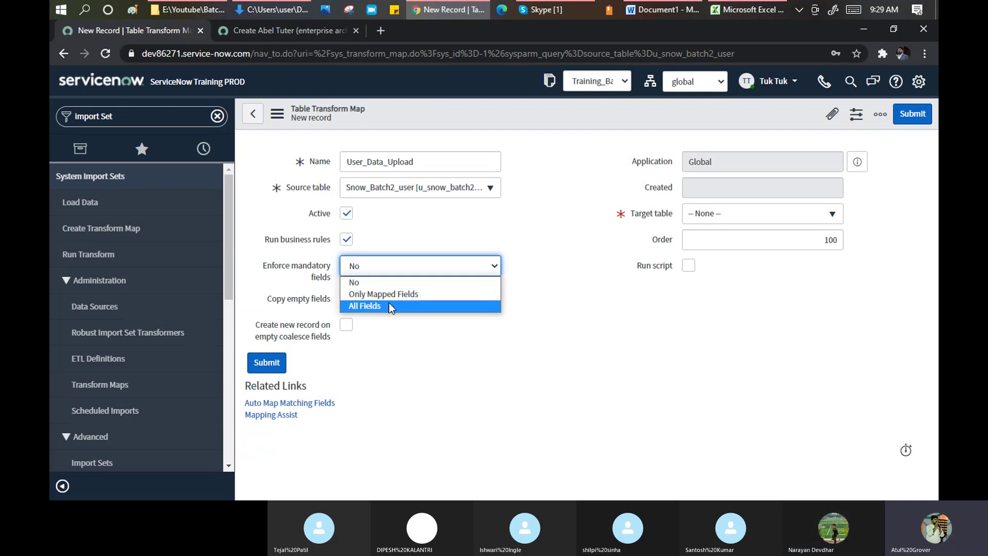
{"action": "left_click", "coordinate": [392, 307]}
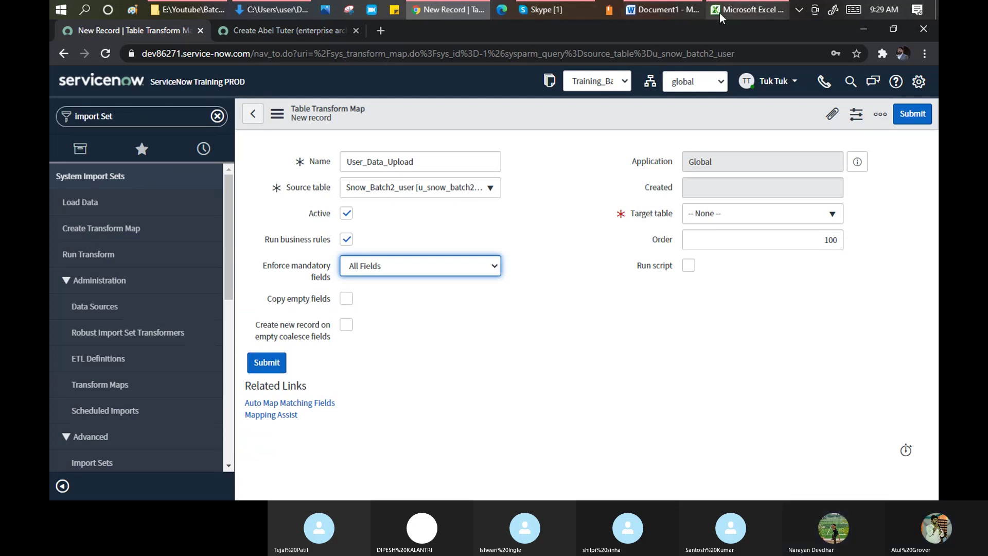
{"action": "left_click", "coordinate": [744, 9]}
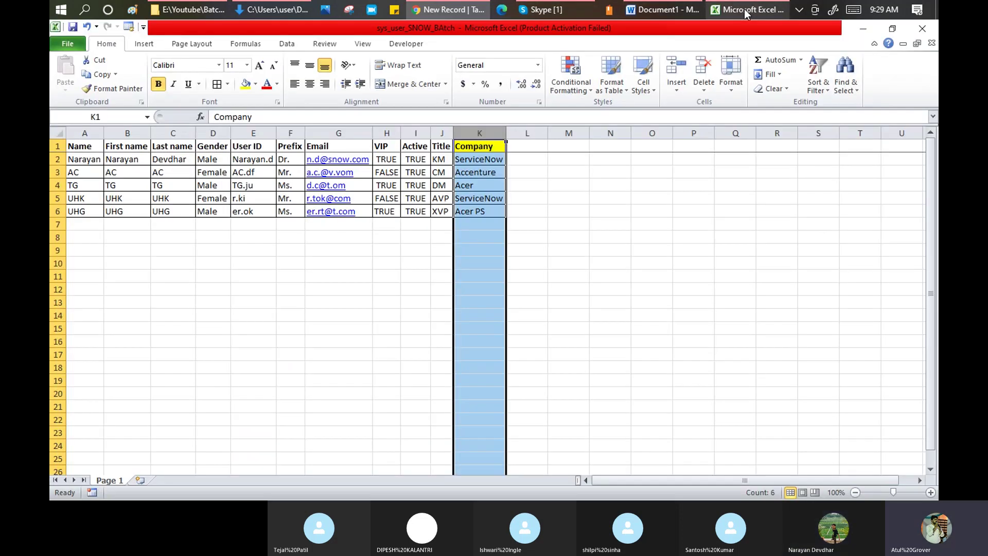
- Check the Prefix value in cell F4 of the Excel user sheet
{"action": "left_click", "coordinate": [289, 186]}
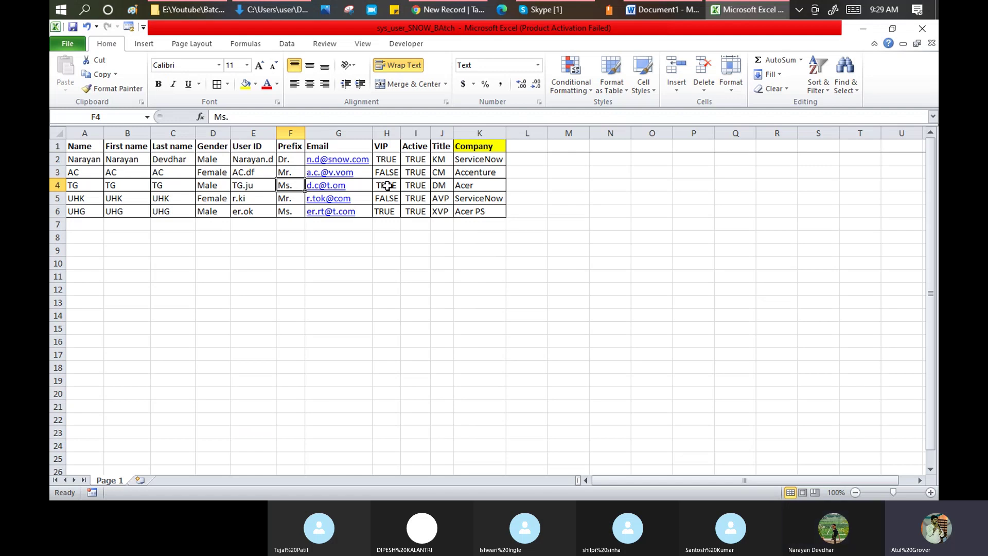
{"action": "key", "text": "alt+Tab"}
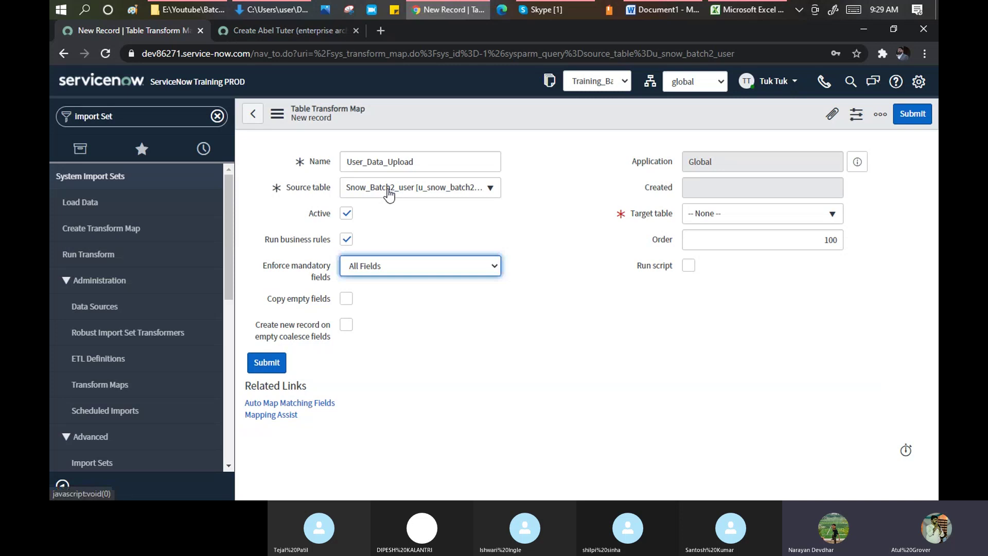
- Read the help tip explaining 'Create new record on empty coalesce fields'
{"action": "mouse_move", "coordinate": [315, 328]}
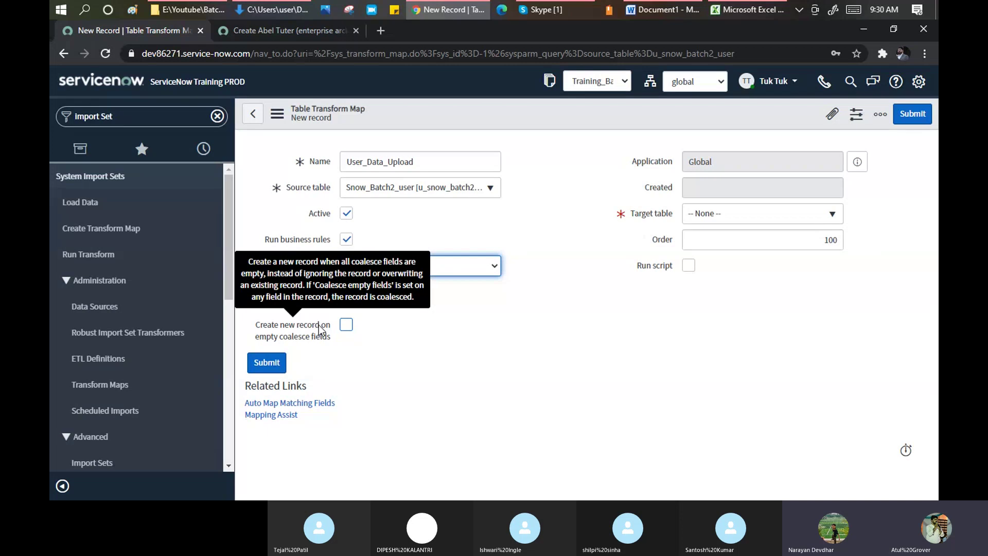
- Check the ServiceNow company value in cell K2 of the Excel sheet
{"action": "left_click", "coordinate": [748, 8]}
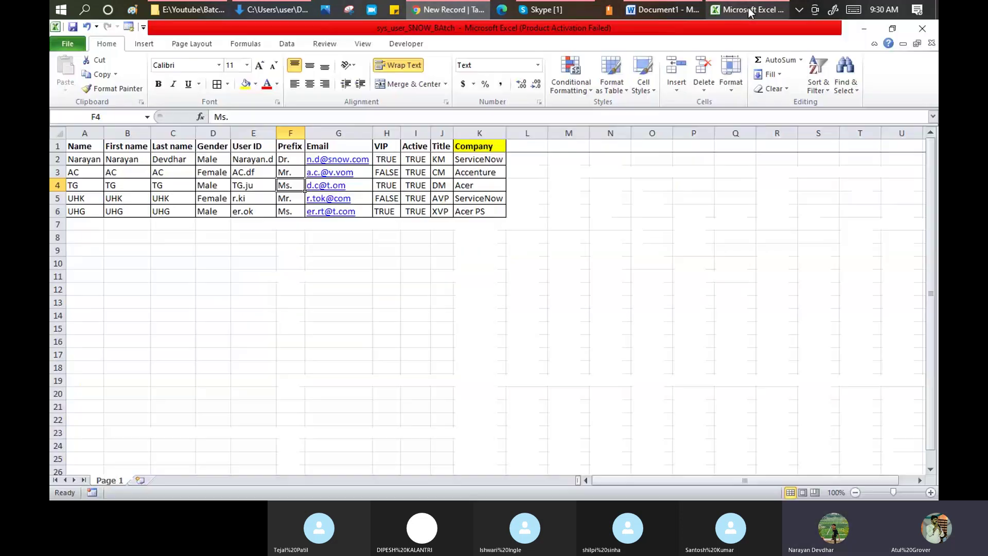
{"action": "left_click", "coordinate": [479, 158]}
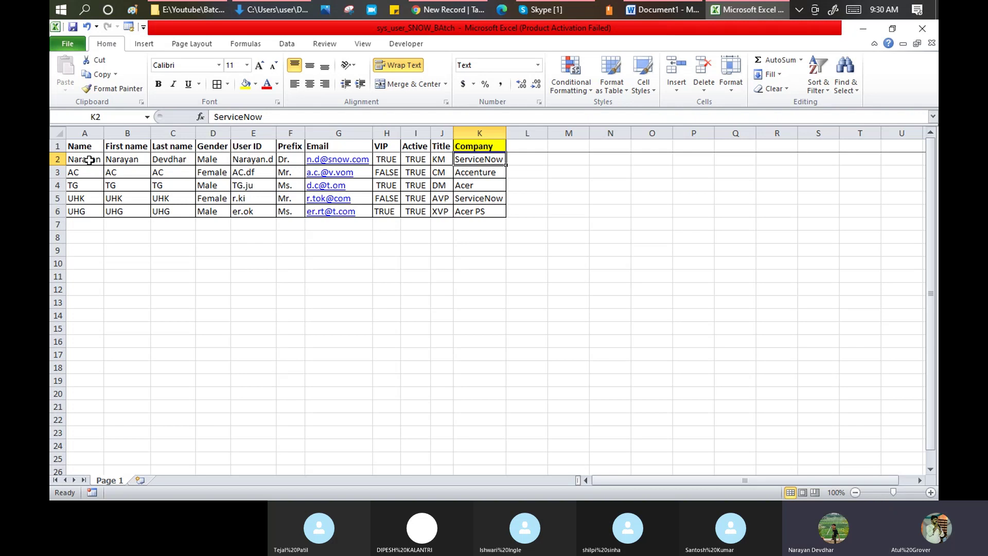
{"action": "key", "text": "alt+Tab"}
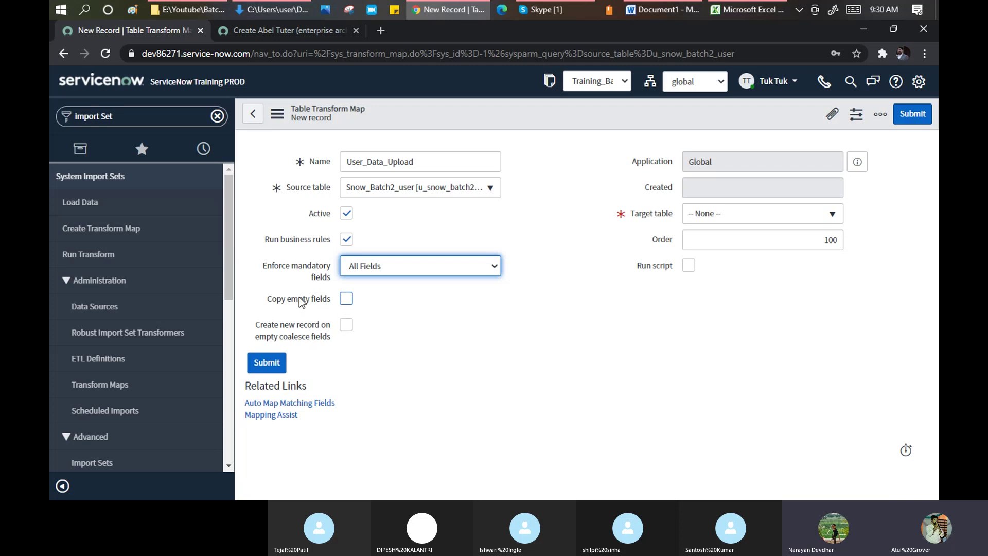
- Read the Copy empty fields help tip, then select the user names in Excel column A
{"action": "mouse_move", "coordinate": [298, 297]}
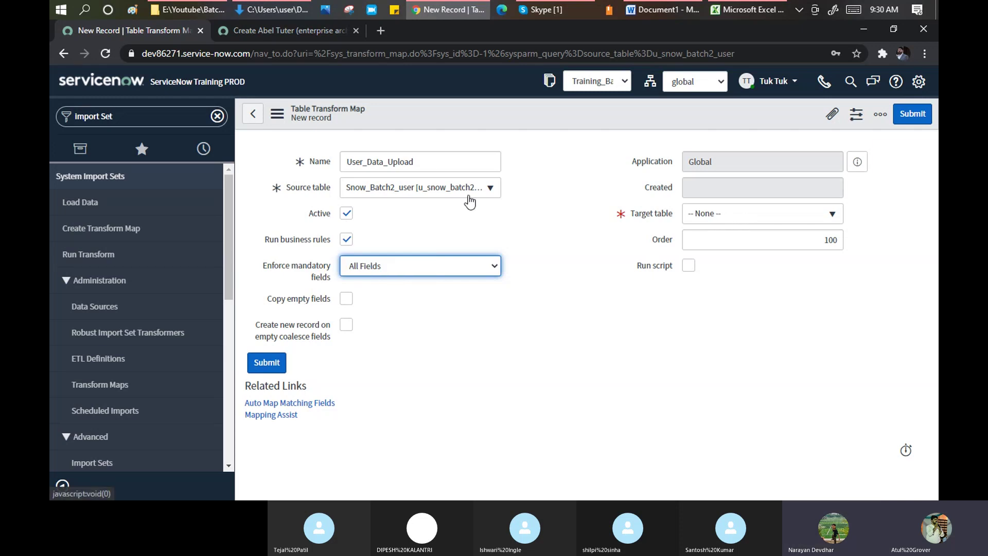
{"action": "left_click", "coordinate": [750, 9]}
{"action": "left_click_drag", "start_coordinate": [85, 159], "coordinate": [95, 211]}
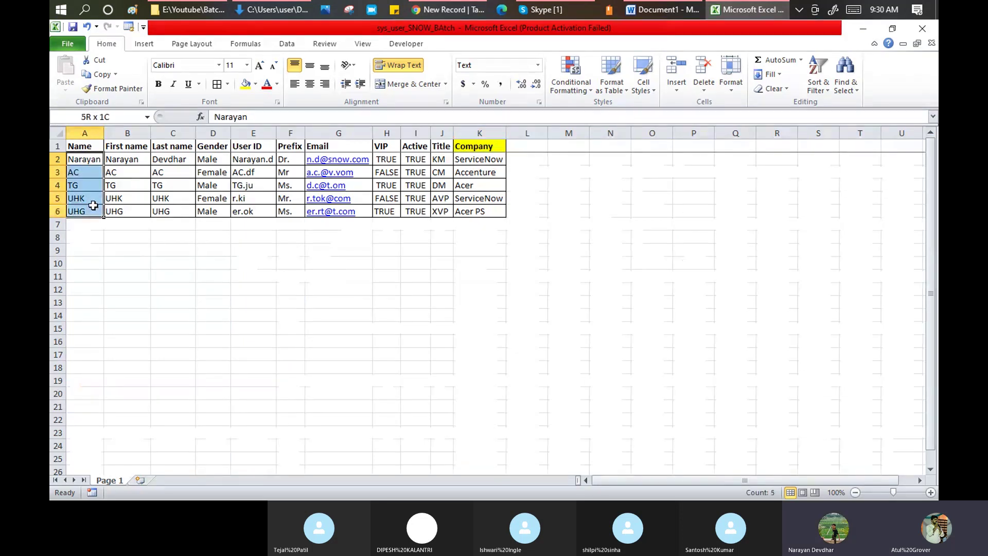
- Return from the selected names in Excel to the ServiceNow transform map form
{"action": "key", "text": "alt+Tab"}
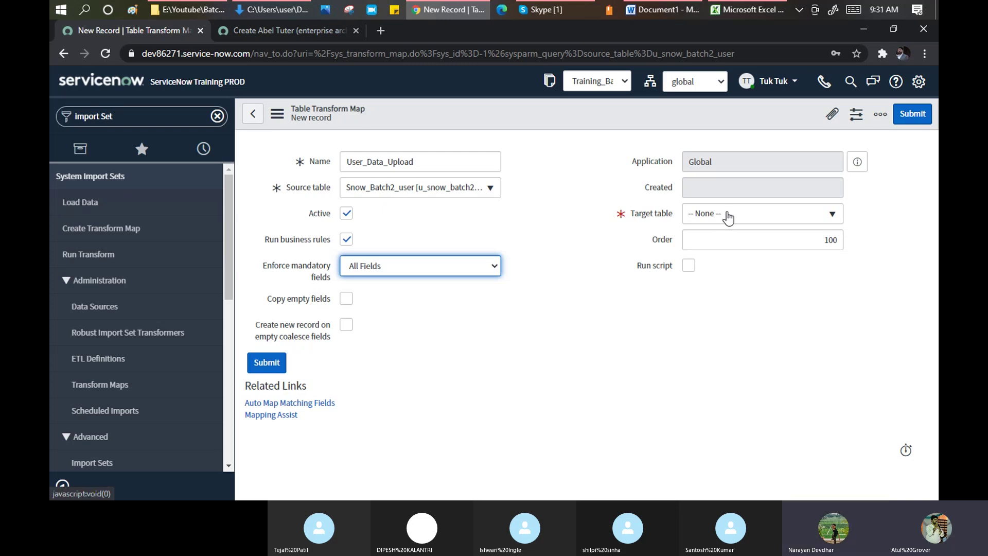
- Search for sys_user and set the transform map's Target table to User [sys_user]
{"action": "left_click", "coordinate": [773, 220]}
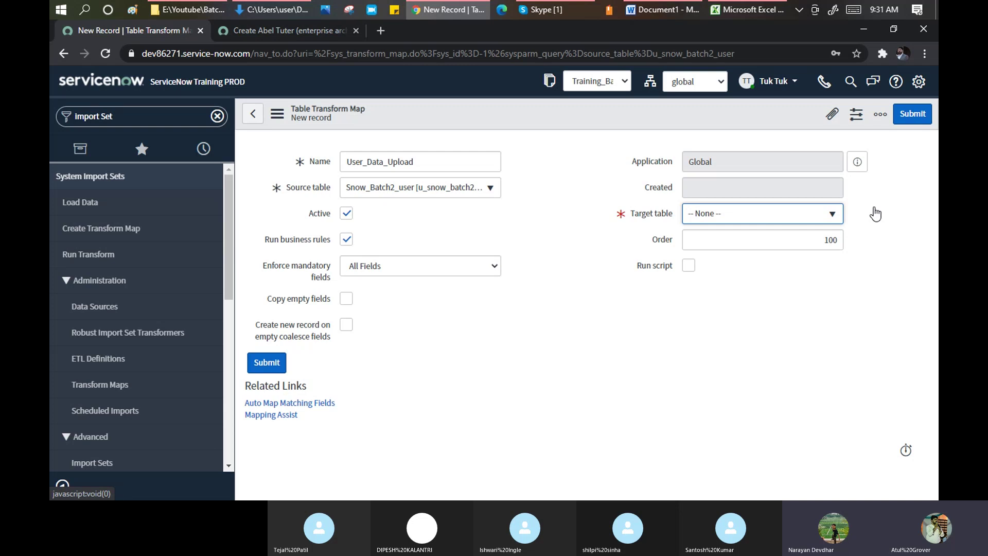
{"action": "left_click", "coordinate": [831, 214]}
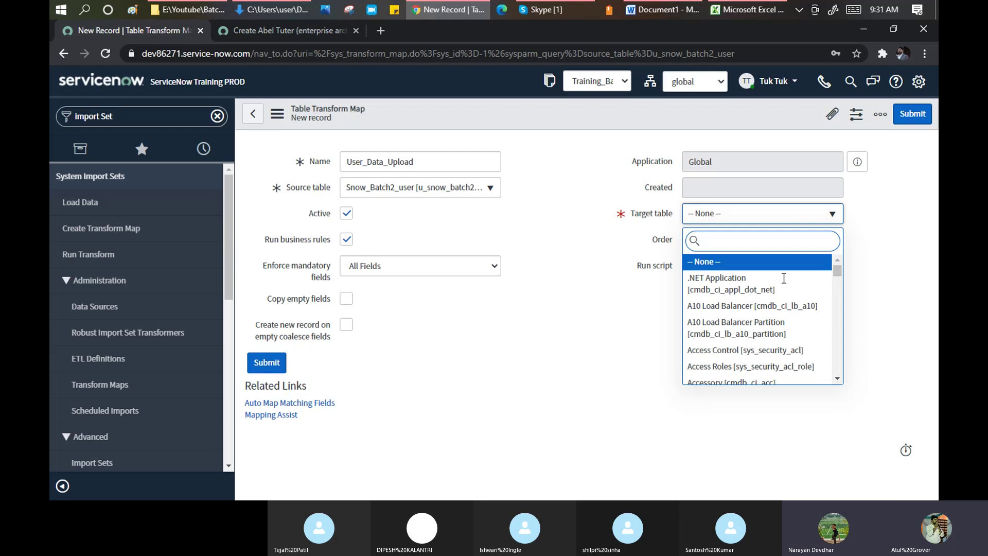
{"action": "type", "text": "sys_user"}
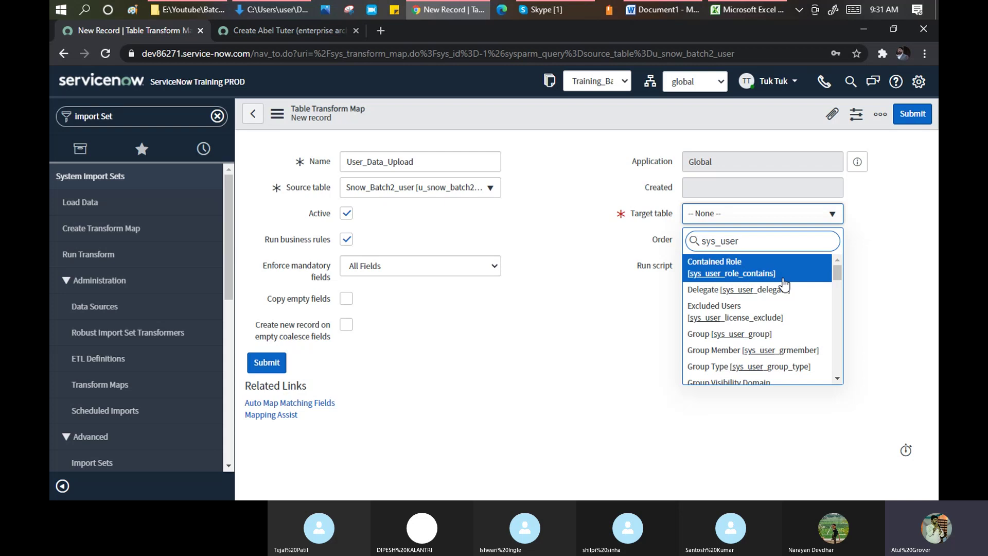
{"action": "left_click_drag", "start_coordinate": [837, 273], "coordinate": [839, 320]}
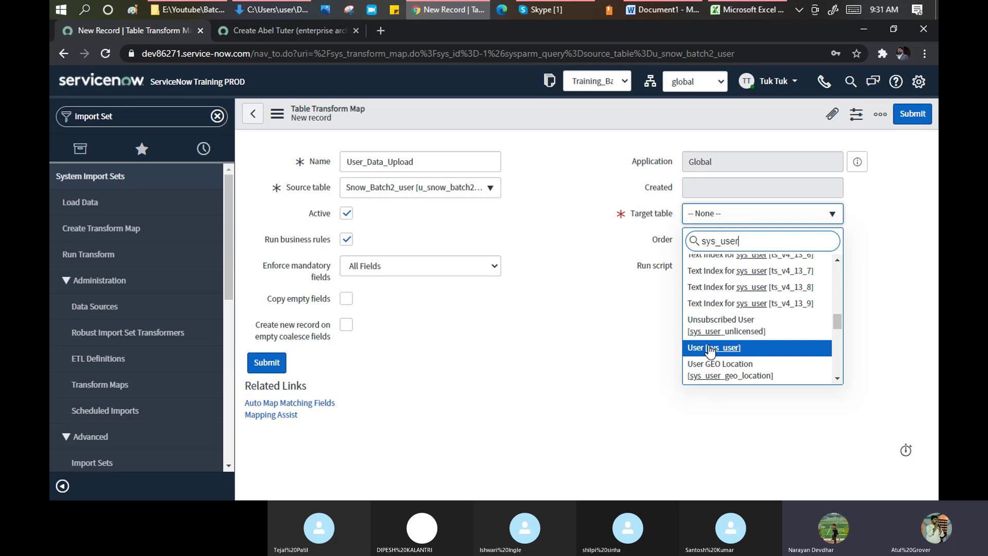
{"action": "left_click", "coordinate": [710, 348]}
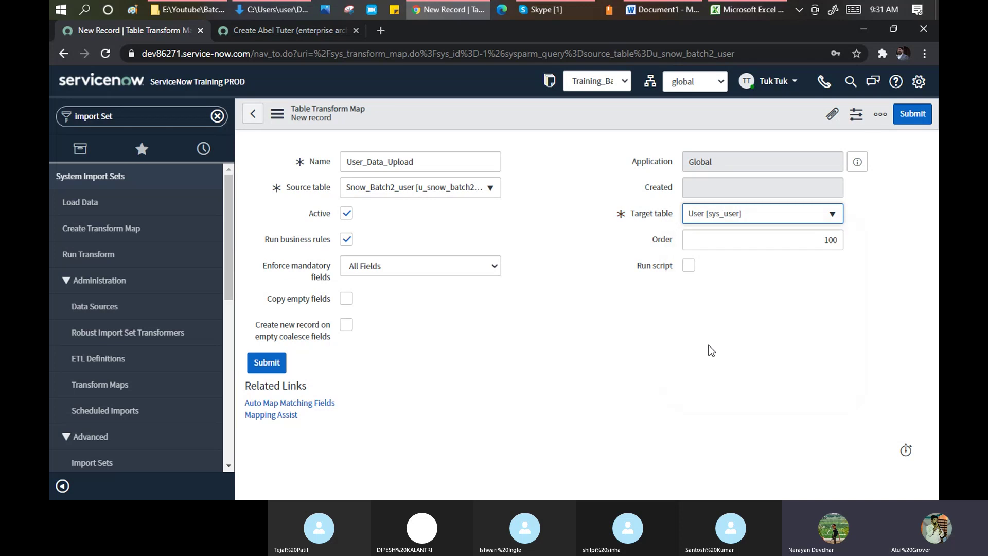
- Save the User_Data_Upload transform map with Order 100 and Run script left off
{"action": "left_click", "coordinate": [820, 242]}
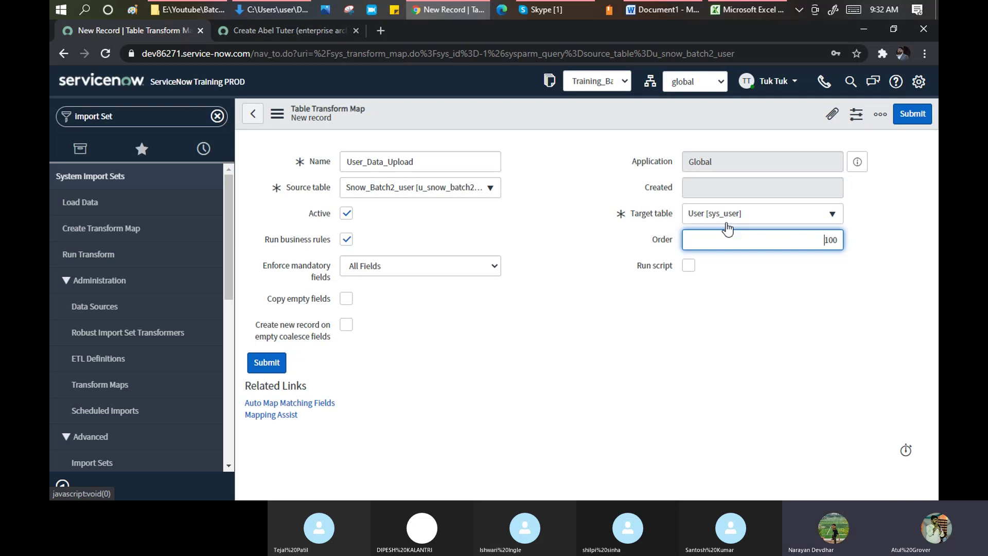
{"action": "key", "text": "Tab"}
{"action": "left_click", "coordinate": [693, 267]}
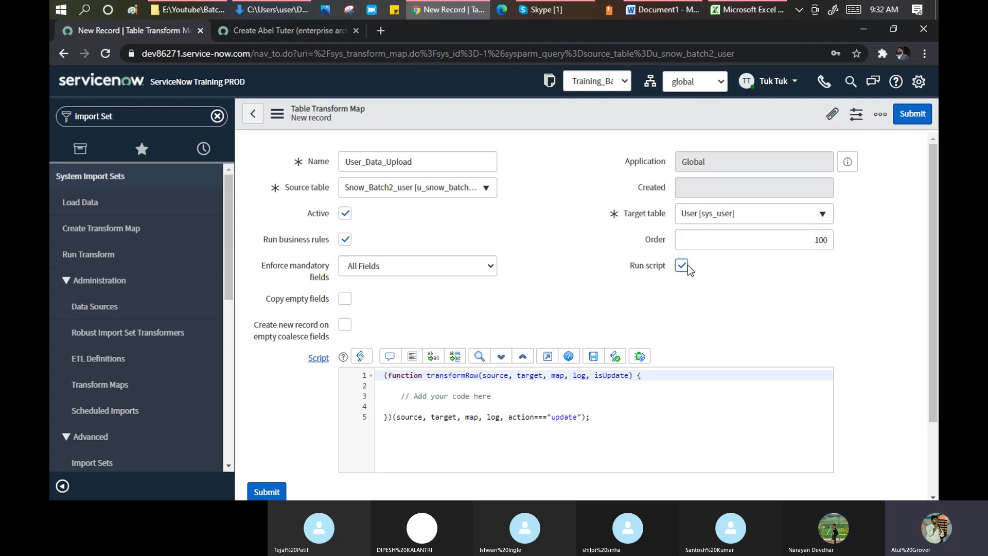
{"action": "left_click", "coordinate": [682, 265]}
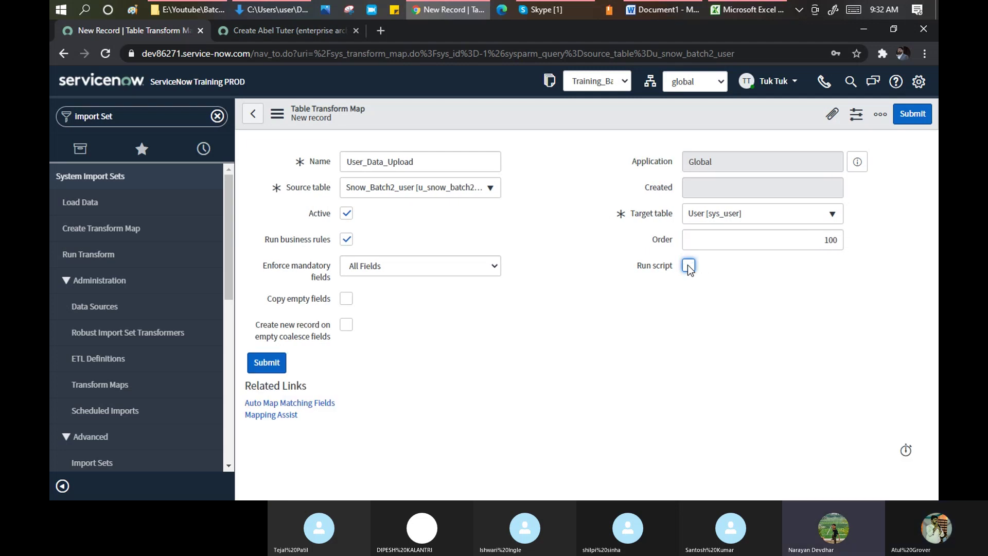
{"action": "right_click", "coordinate": [502, 119]}
{"action": "left_click", "coordinate": [525, 128]}
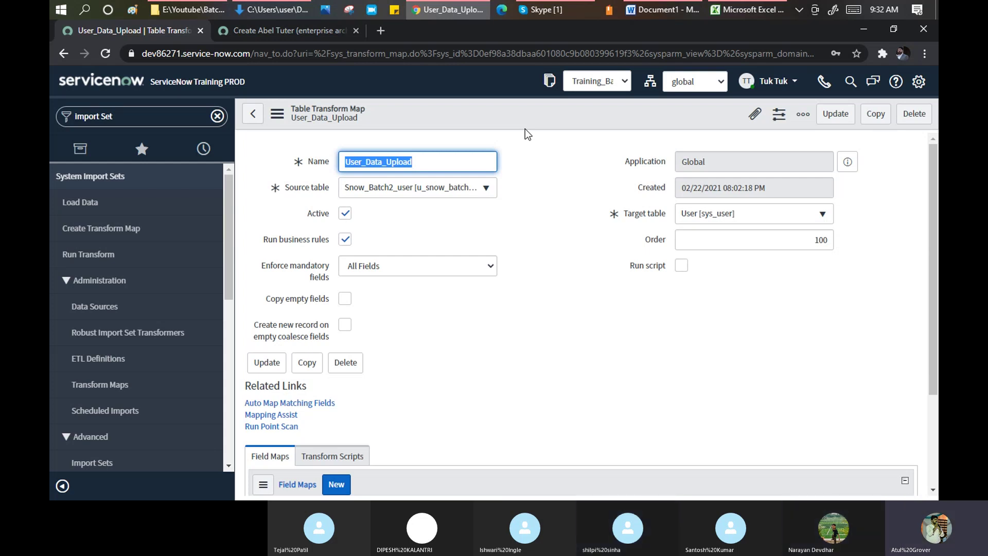
- Scroll down to confirm the Field Maps list is still empty, then scroll back up
{"action": "left_click", "coordinate": [539, 166]}
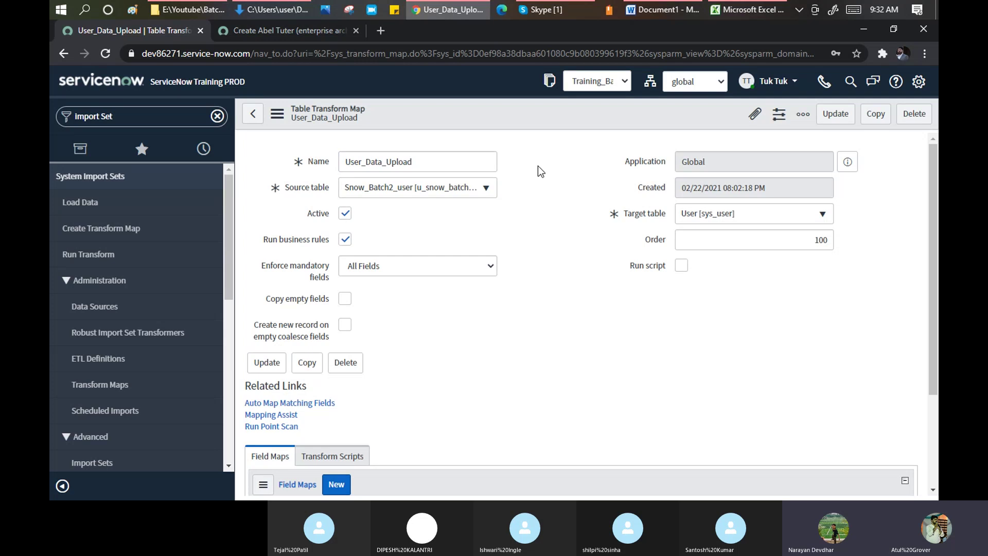
{"action": "scroll", "coordinate": [538, 166], "scroll_direction": "down", "scroll_amount": 1}
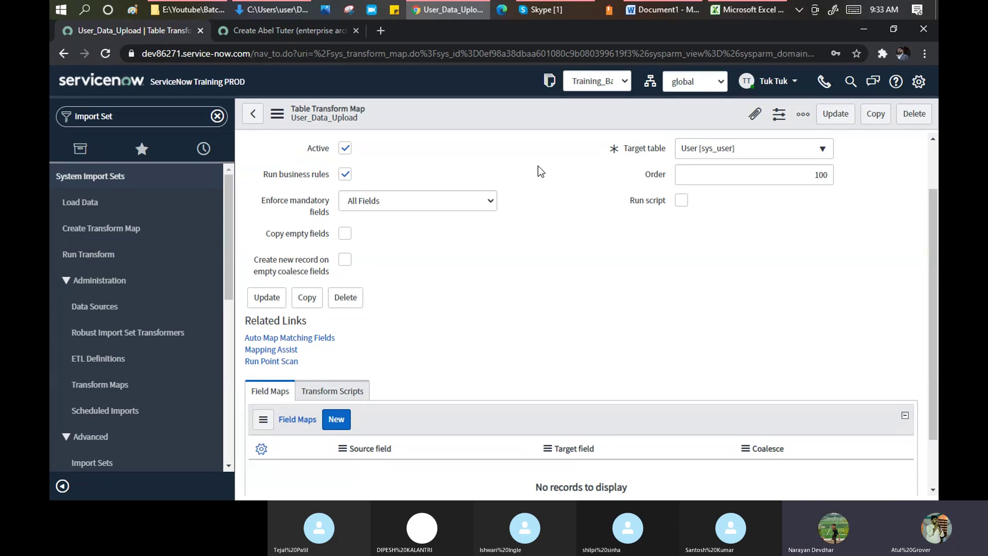
{"action": "scroll", "coordinate": [539, 180], "scroll_direction": "up", "scroll_amount": 2}
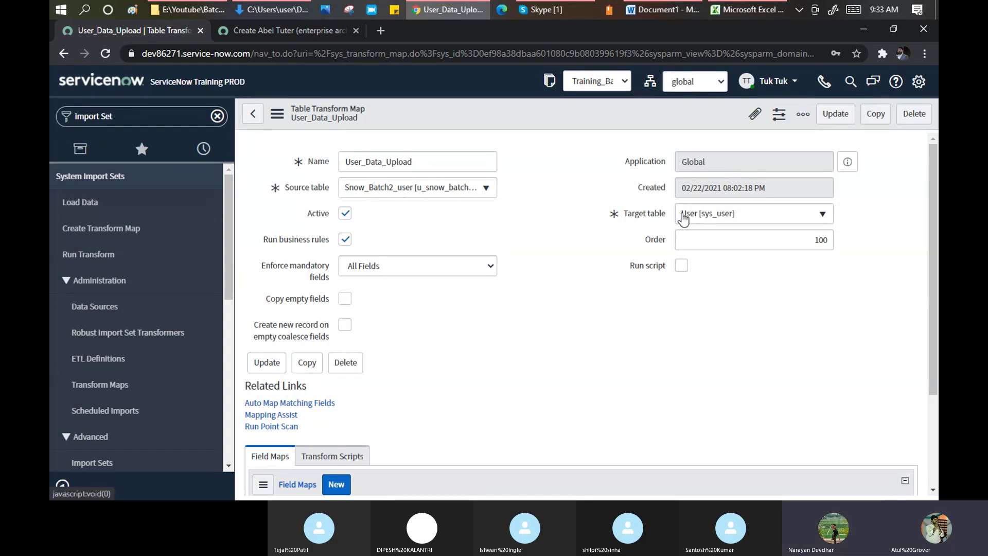
{"action": "mouse_move", "coordinate": [743, 11]}
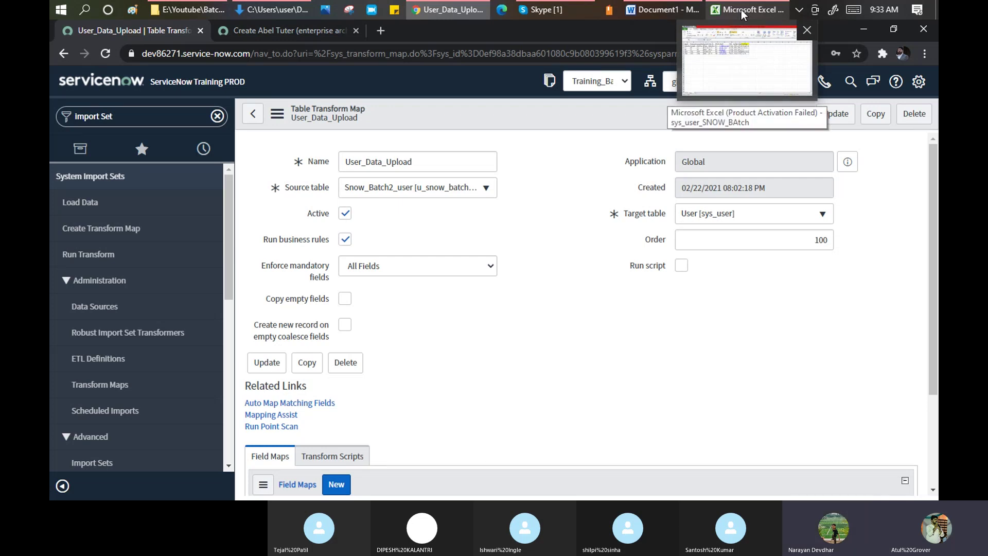
- Look at the Name header in cell A1 of the Excel user sheet, then return to ServiceNow
{"action": "left_click", "coordinate": [732, 69]}
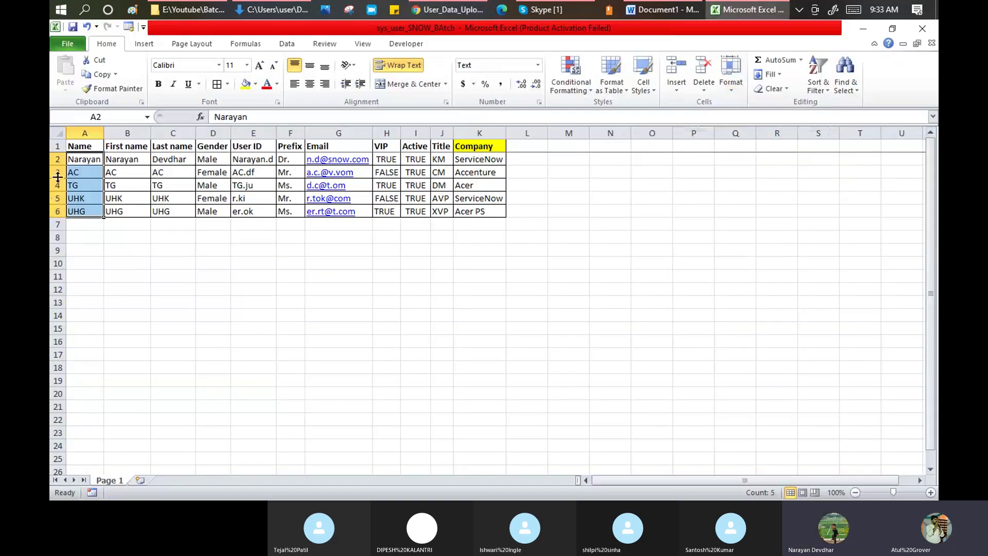
{"action": "left_click", "coordinate": [79, 147]}
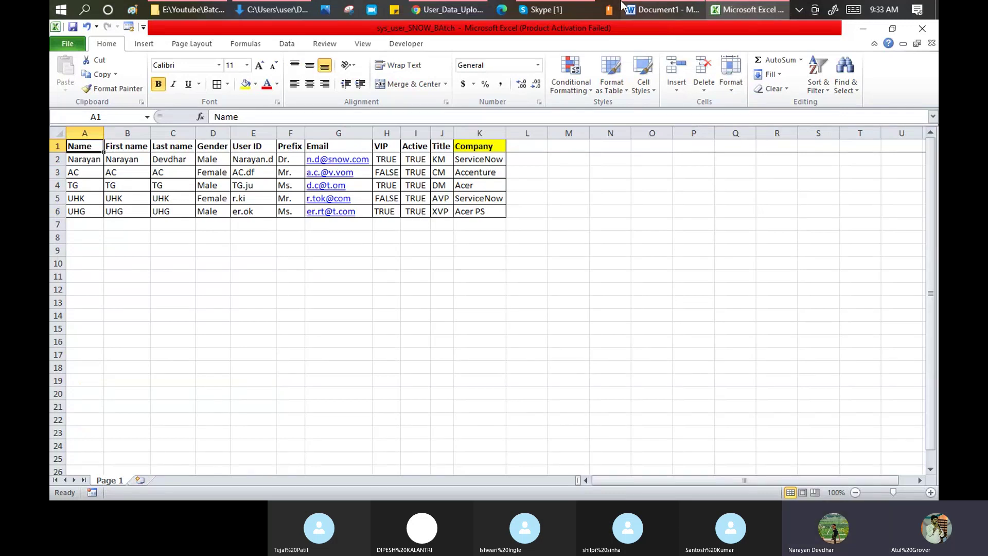
{"action": "left_click", "coordinate": [462, 11]}
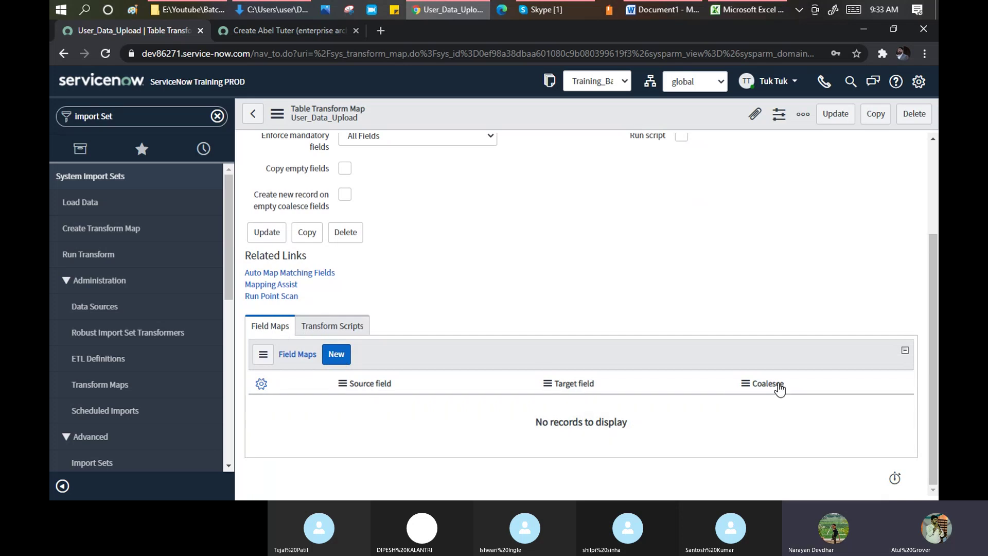
- Start a new field map and set its Source field to Name, checking Excel's column names
{"action": "left_click", "coordinate": [334, 355]}
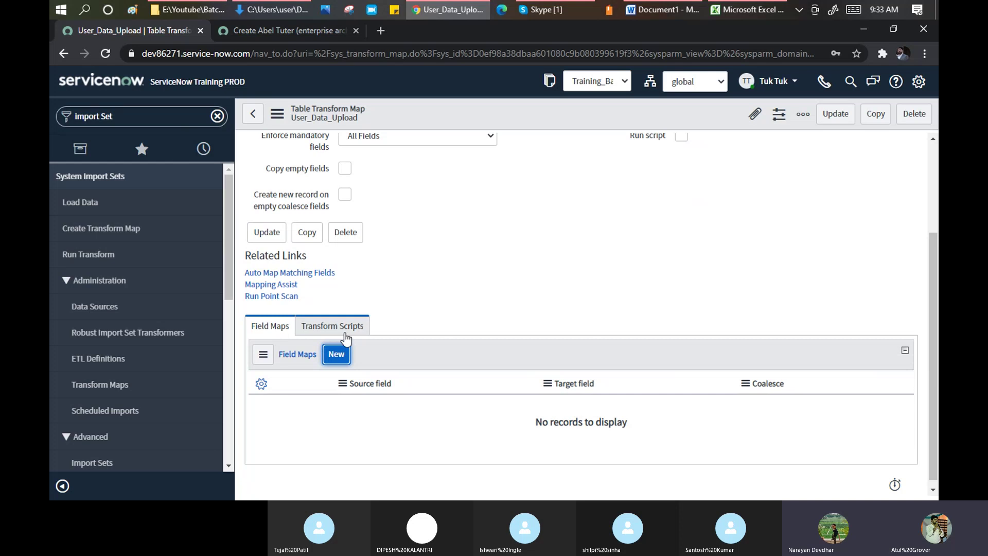
{"action": "left_click", "coordinate": [338, 355]}
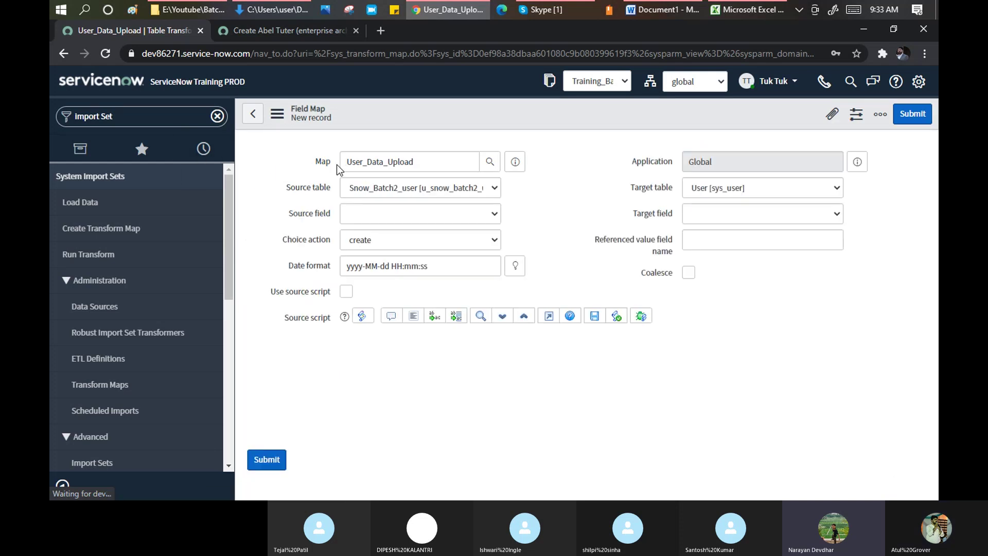
{"action": "left_click", "coordinate": [409, 214]}
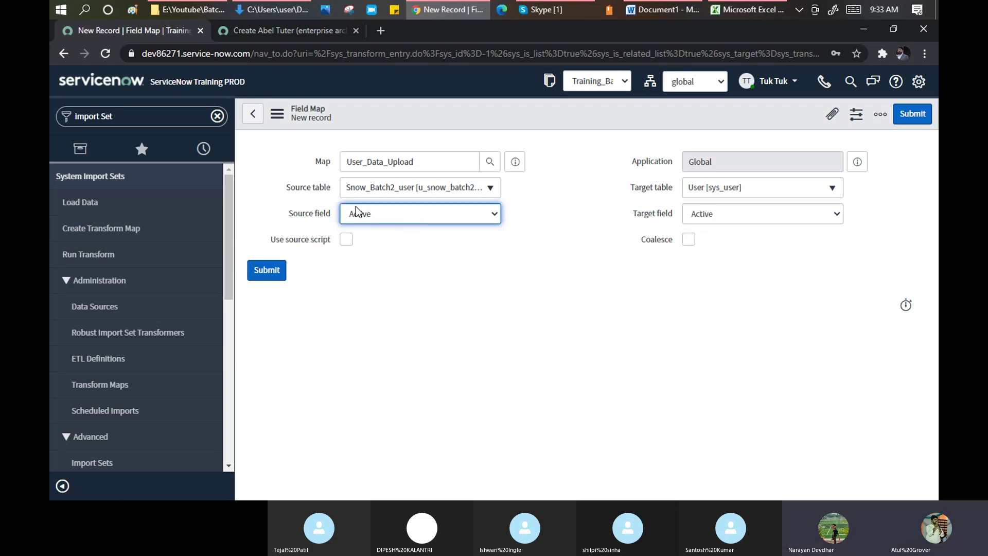
{"action": "left_click", "coordinate": [494, 215]}
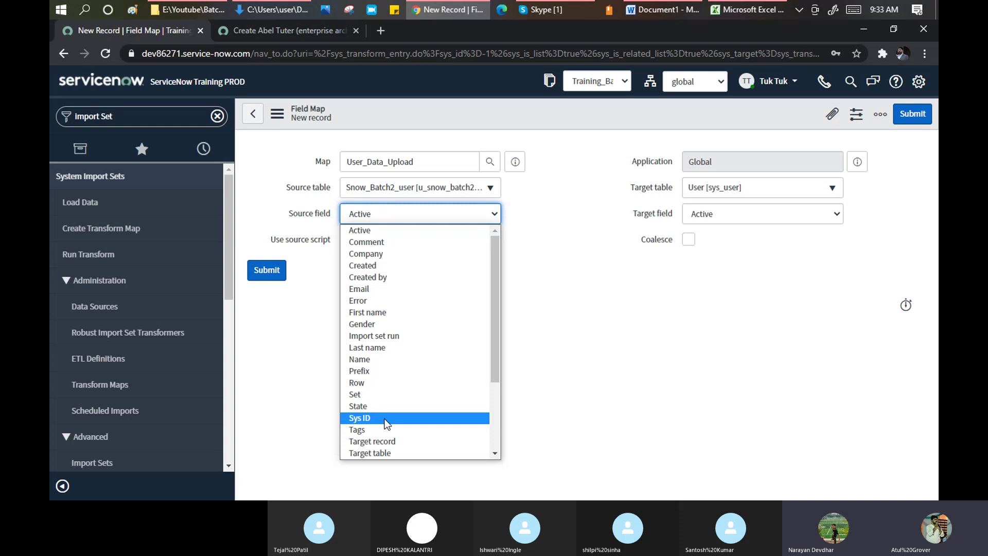
{"action": "left_click_drag", "start_coordinate": [495, 328], "coordinate": [429, 233]}
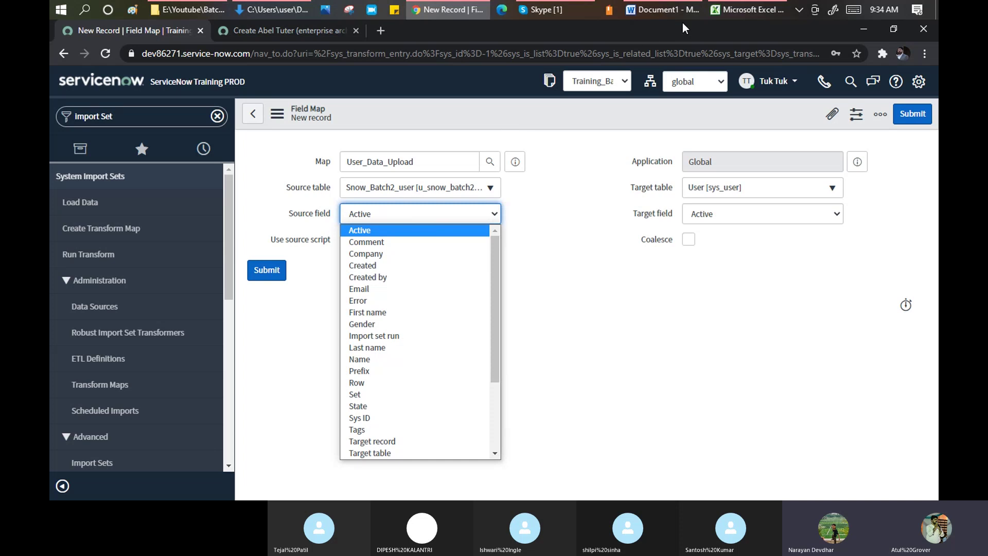
{"action": "left_click", "coordinate": [748, 9]}
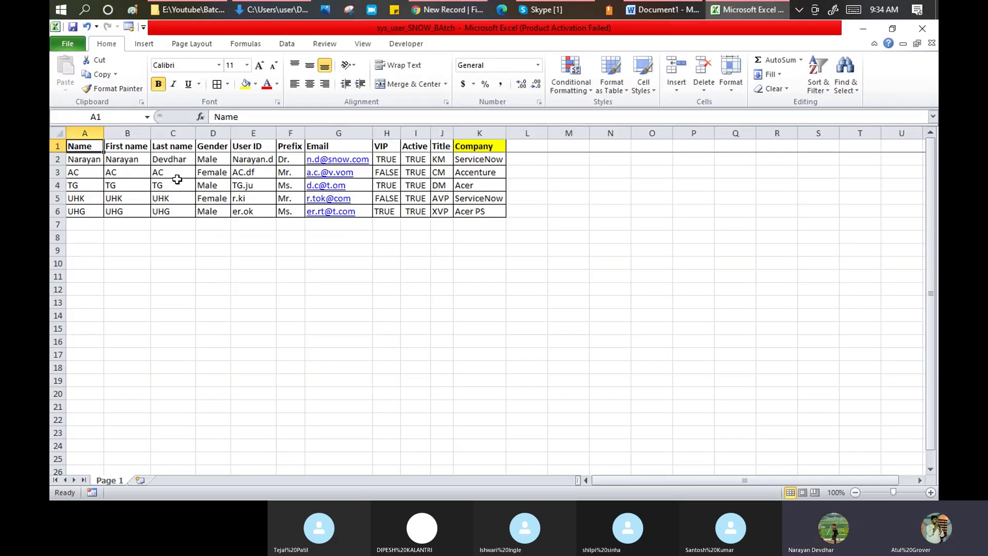
{"action": "key", "text": "alt+Tab"}
{"action": "left_click", "coordinate": [398, 211]}
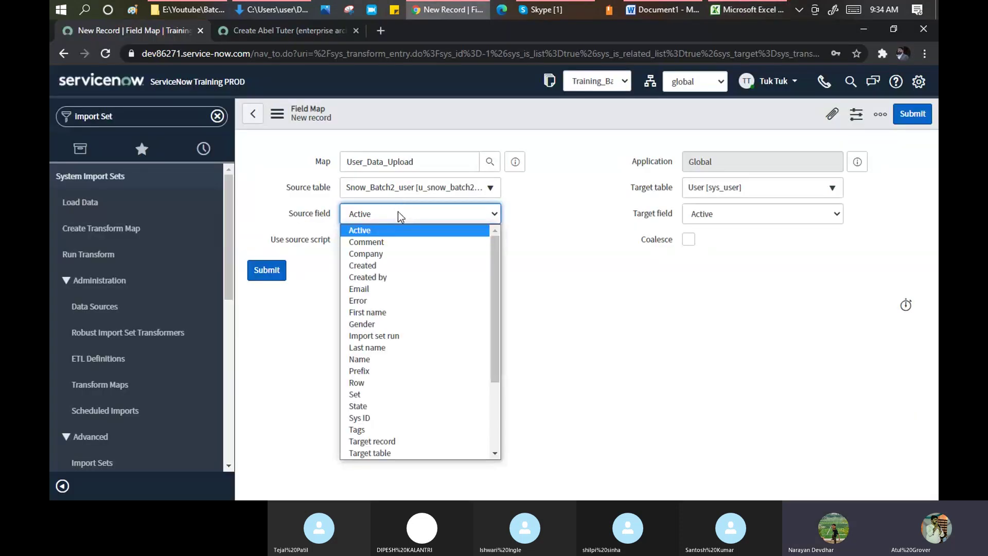
{"action": "key", "text": "n"}
{"action": "key", "text": "Return"}
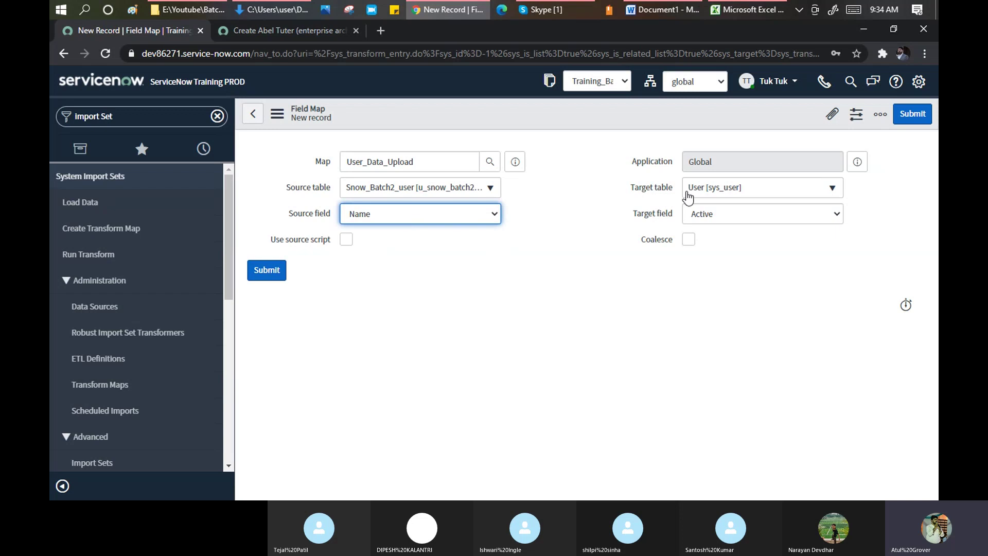
- Set the Target field to Name and submit the Name-to-Name field map
{"action": "left_click", "coordinate": [744, 211]}
{"action": "key", "text": "n"}
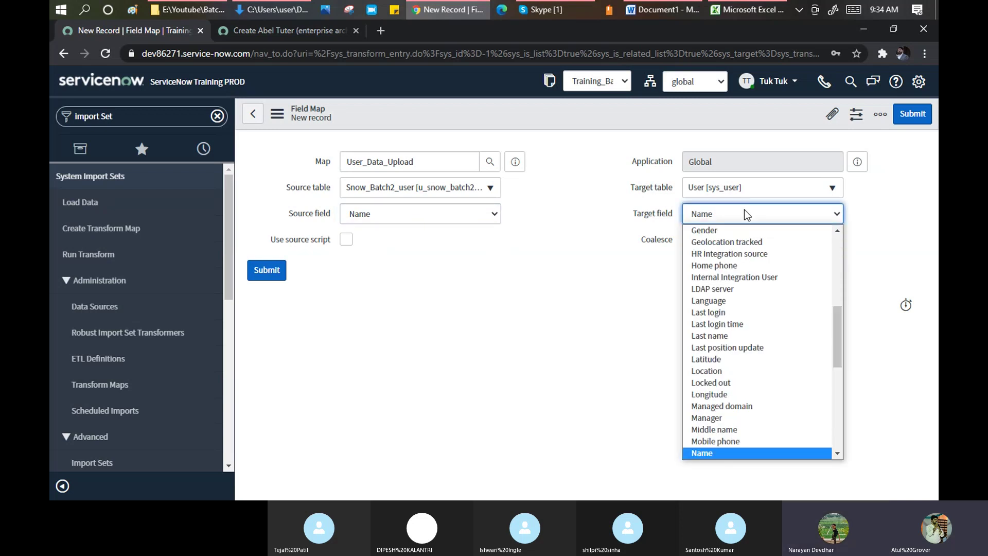
{"action": "scroll", "coordinate": [720, 384], "scroll_direction": "up", "scroll_amount": 1}
{"action": "scroll", "coordinate": [764, 257], "scroll_direction": "up", "scroll_amount": 1}
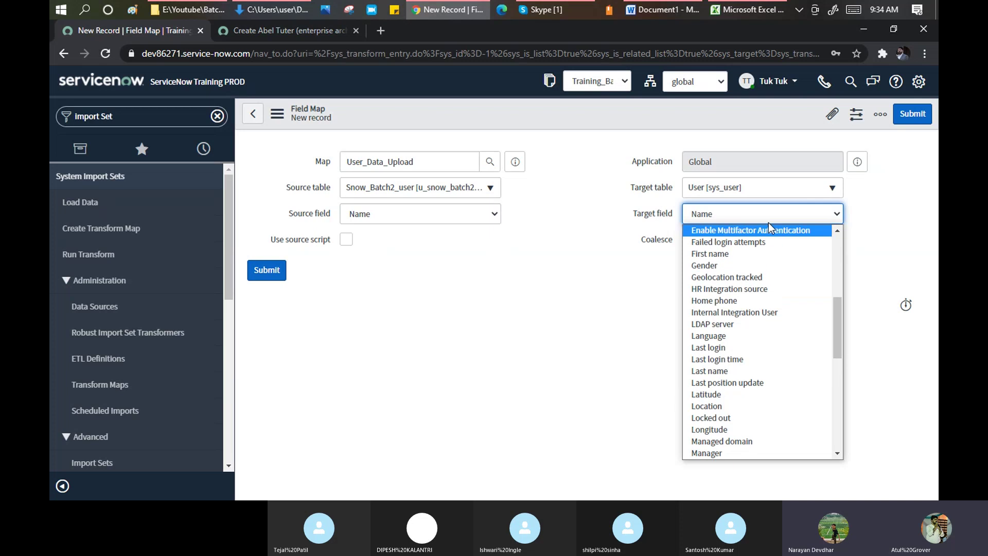
{"action": "left_click", "coordinate": [768, 214]}
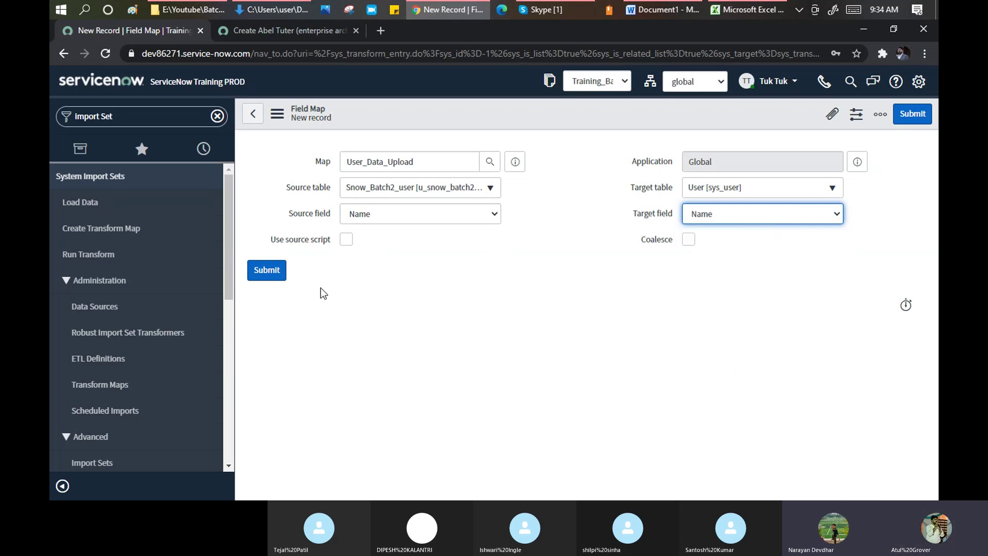
{"action": "left_click", "coordinate": [268, 271]}
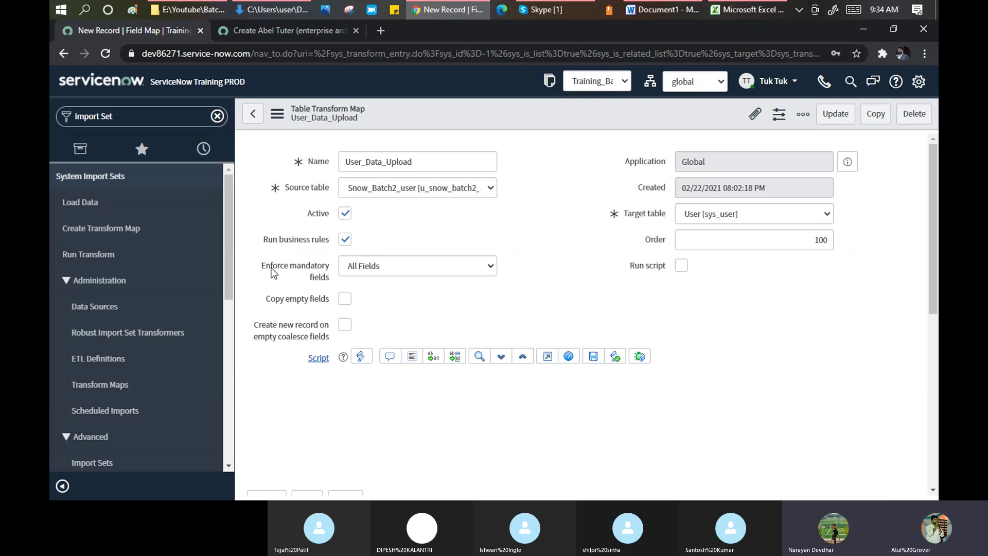
- Create and submit a field map from source First name to target First name
{"action": "scroll", "coordinate": [316, 280], "scroll_direction": "down", "scroll_amount": 1}
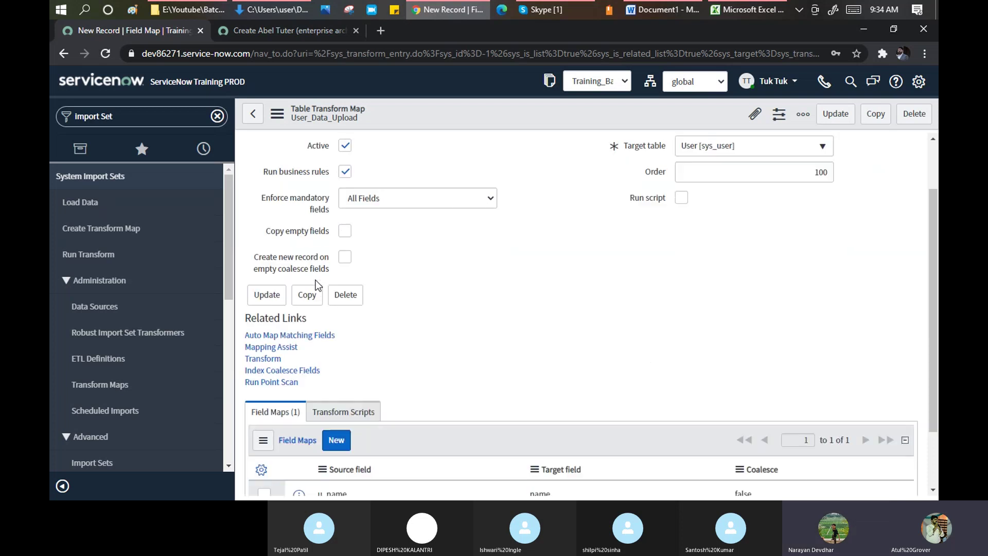
{"action": "scroll", "coordinate": [315, 280], "scroll_direction": "down", "scroll_amount": 1}
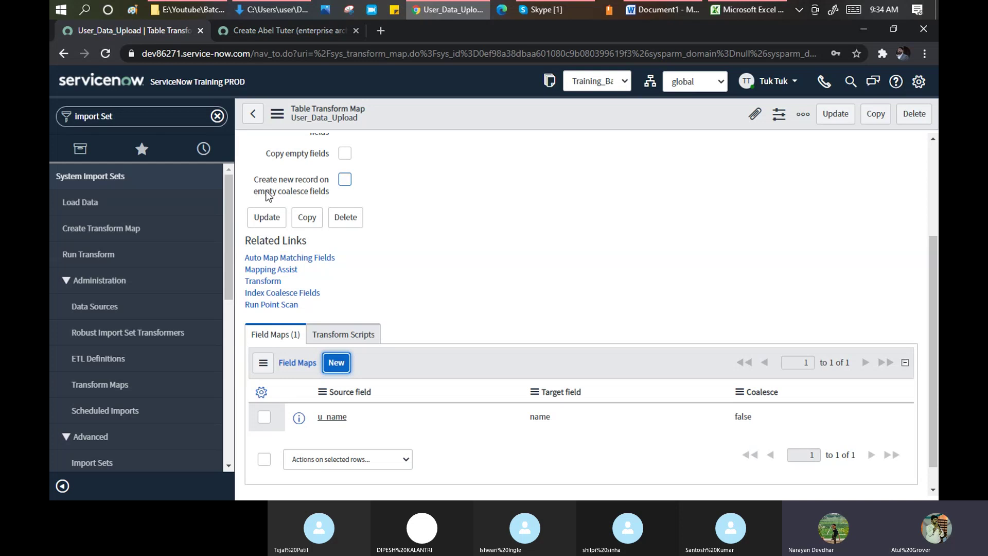
{"action": "left_click", "coordinate": [338, 363]}
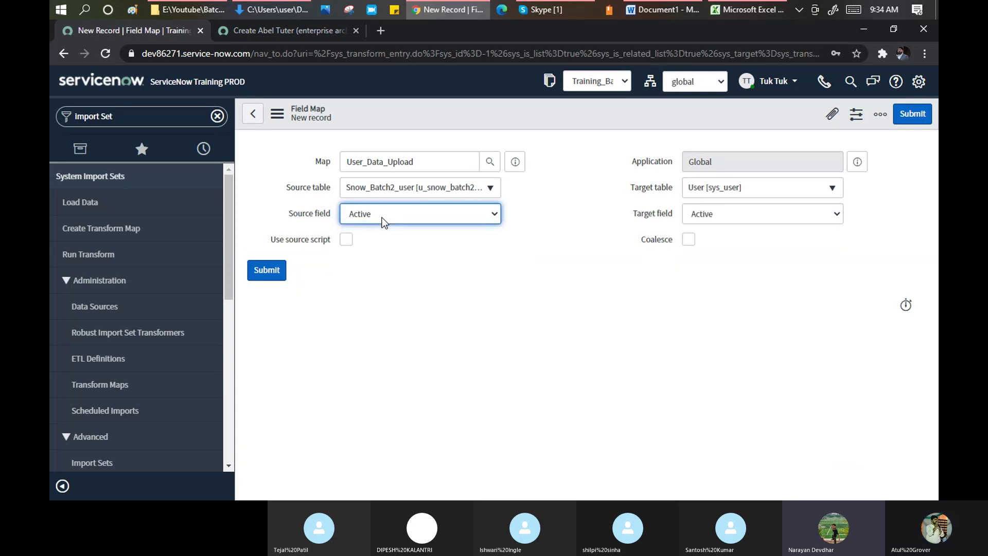
{"action": "left_click", "coordinate": [402, 212]}
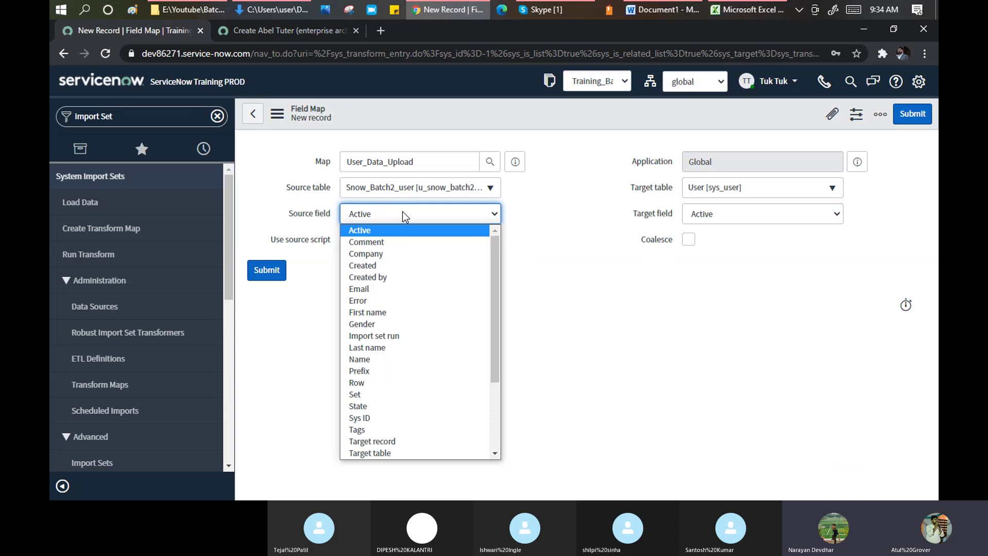
{"action": "key", "text": "f"}
{"action": "key", "text": "Return"}
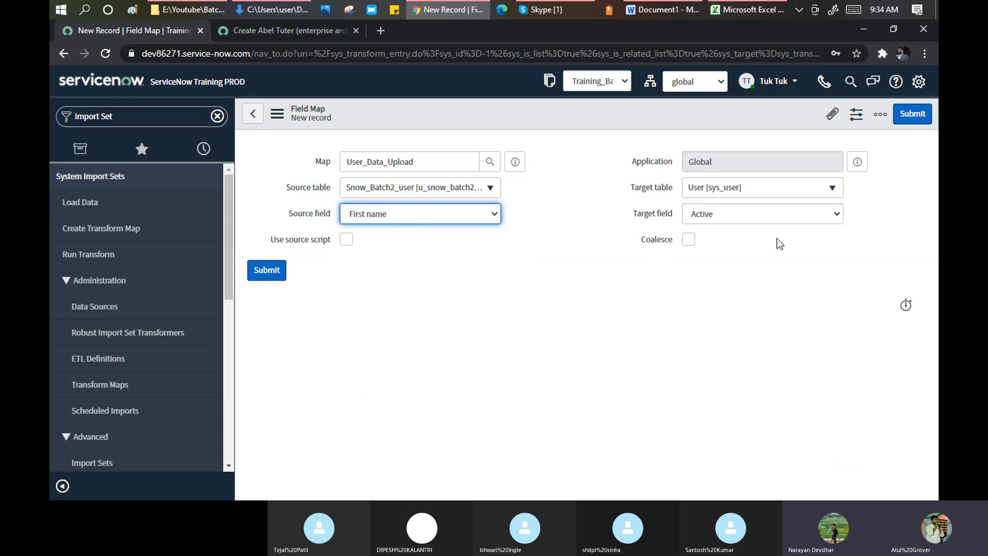
{"action": "left_click", "coordinate": [770, 216]}
{"action": "key", "text": "f"}
{"action": "key", "text": "i"}
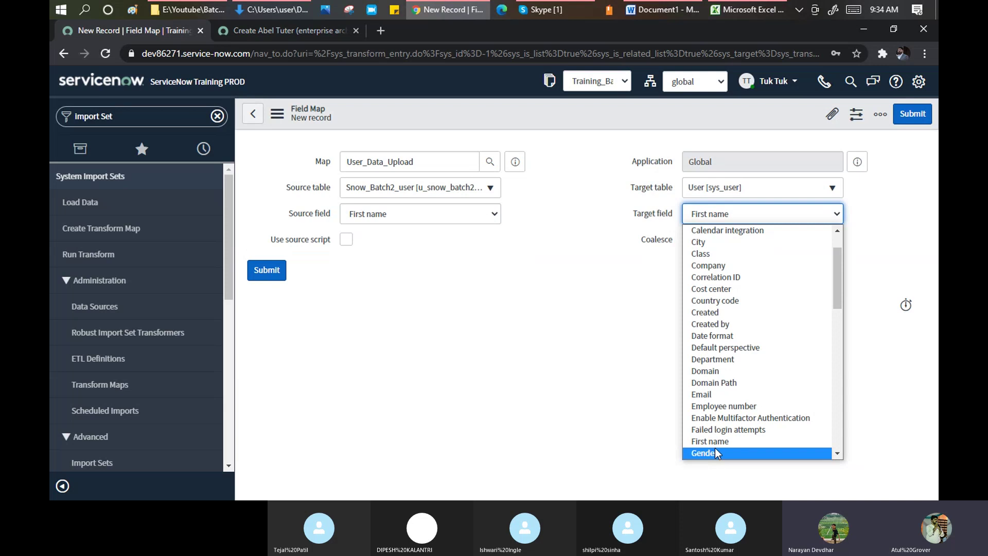
{"action": "left_click", "coordinate": [715, 443]}
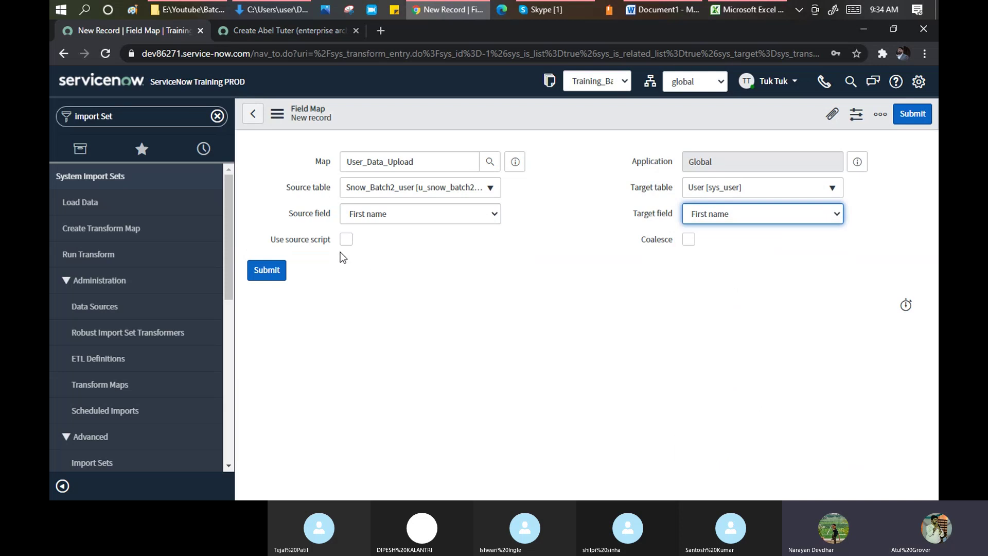
{"action": "left_click", "coordinate": [273, 277]}
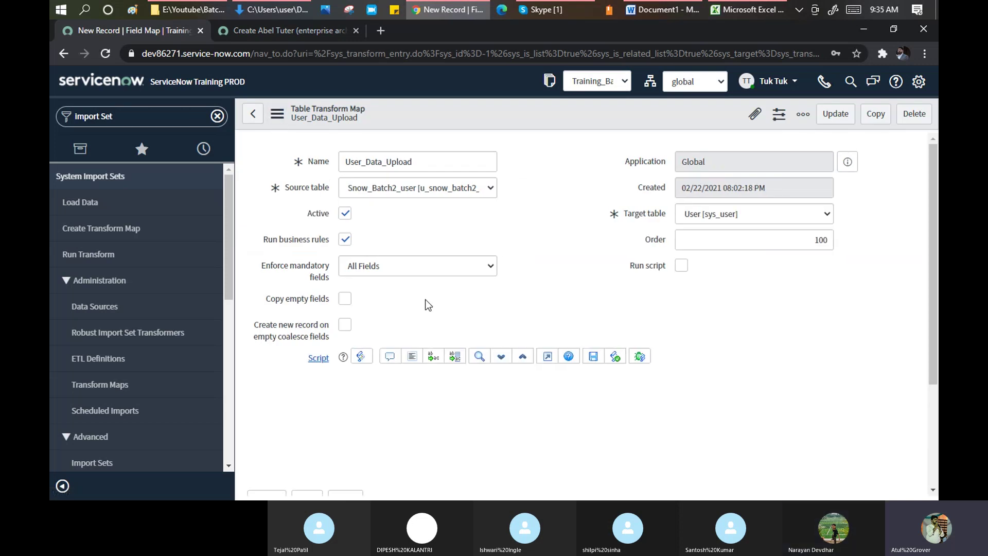
- Create a third field map pairing source Company with target Company and submit it
{"action": "scroll", "coordinate": [424, 301], "scroll_direction": "down", "scroll_amount": 4}
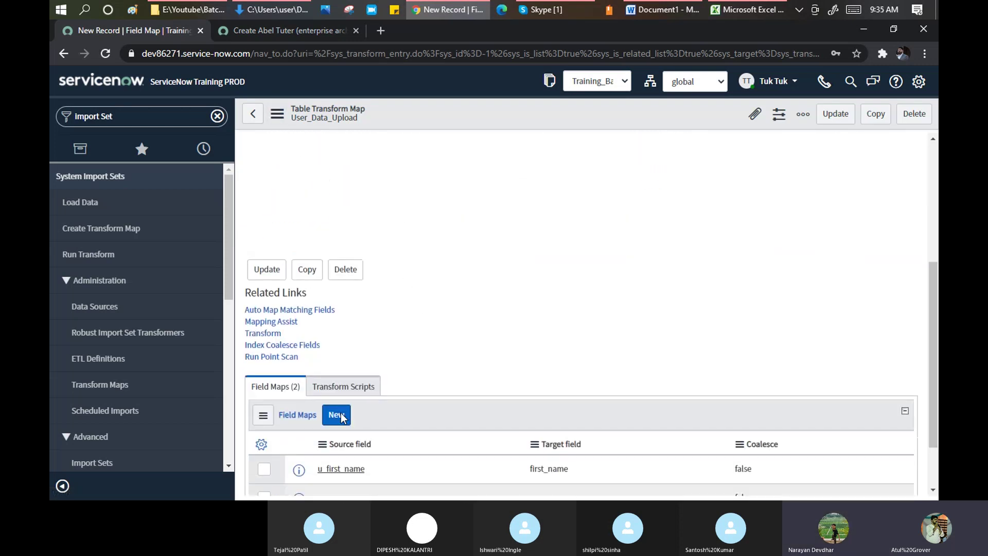
{"action": "scroll", "coordinate": [343, 416], "scroll_direction": "down", "scroll_amount": 2}
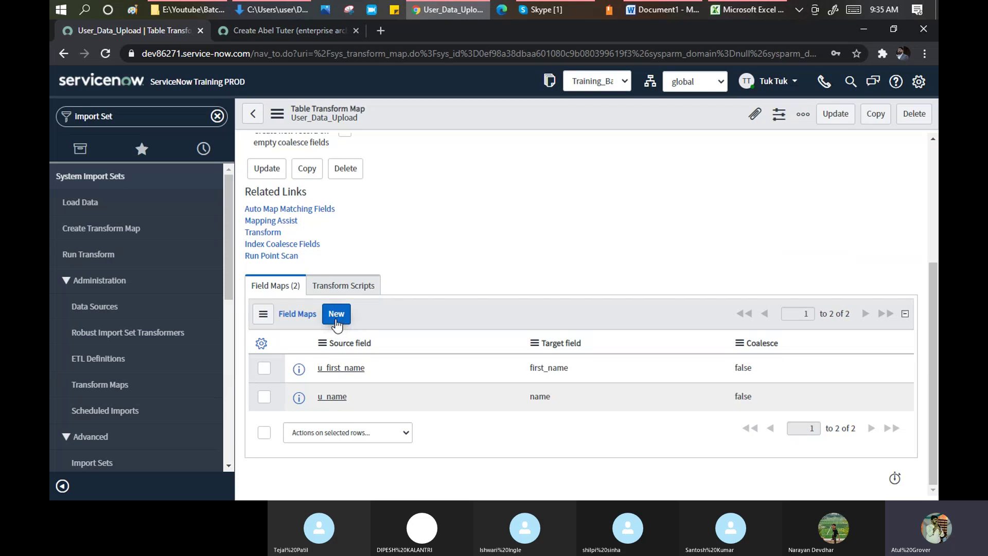
{"action": "left_click", "coordinate": [336, 315]}
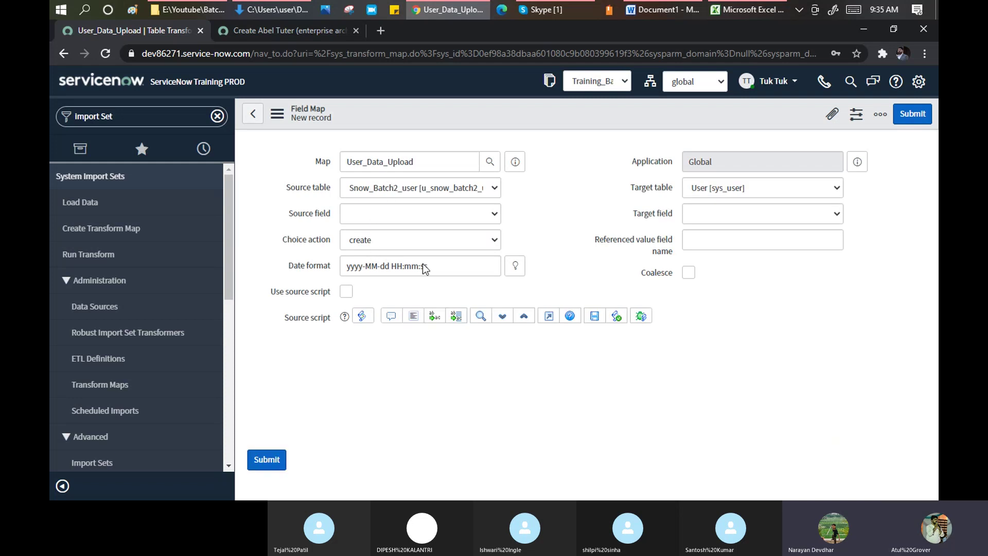
{"action": "left_click", "coordinate": [412, 215]}
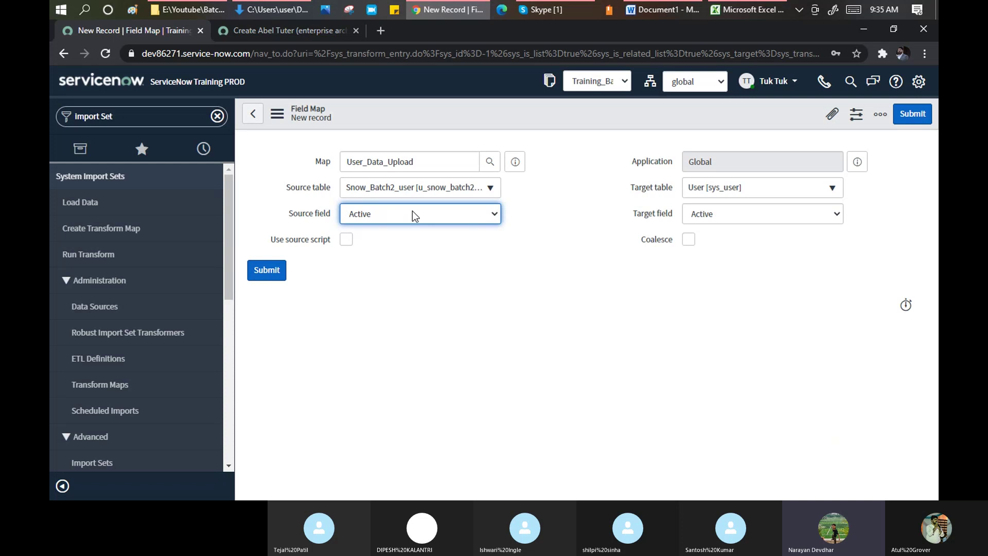
{"action": "left_click", "coordinate": [387, 215]}
{"action": "key", "text": "Down"}
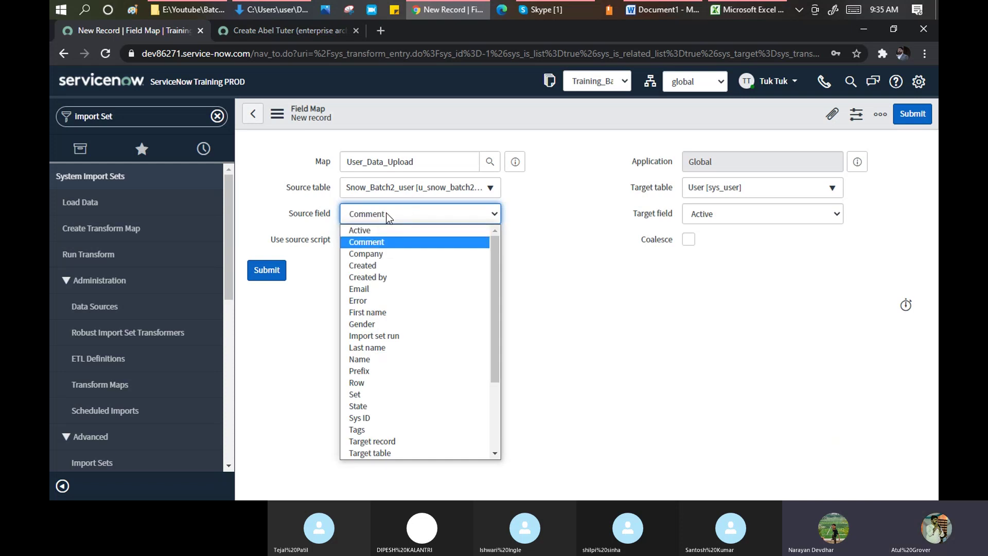
{"action": "left_click", "coordinate": [379, 253]}
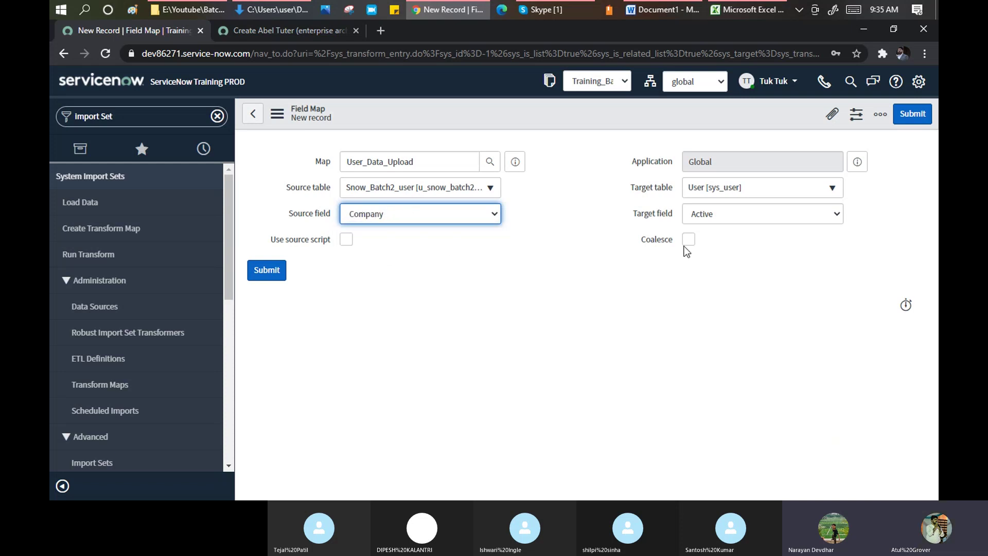
{"action": "left_click", "coordinate": [705, 218]}
{"action": "type", "text": "co"}
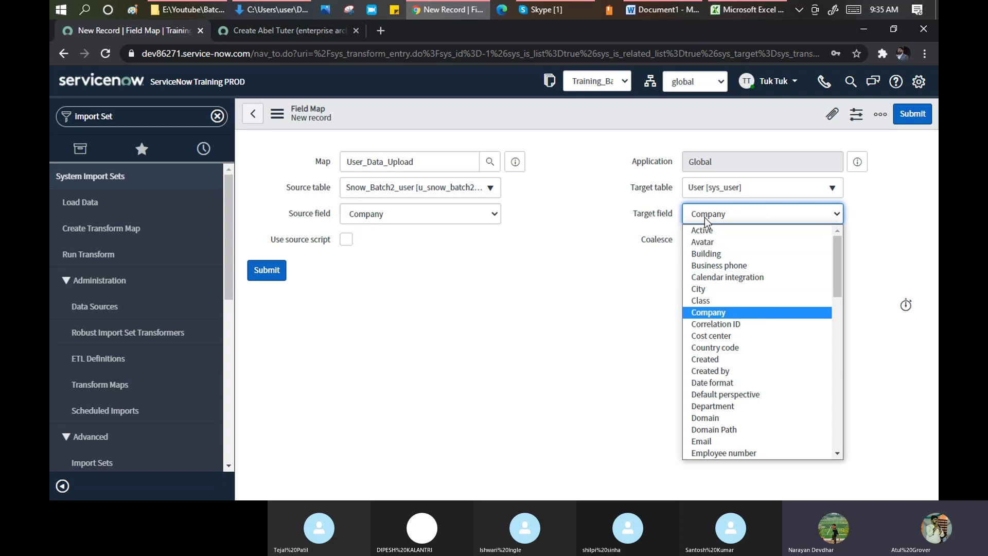
{"action": "key", "text": "Return"}
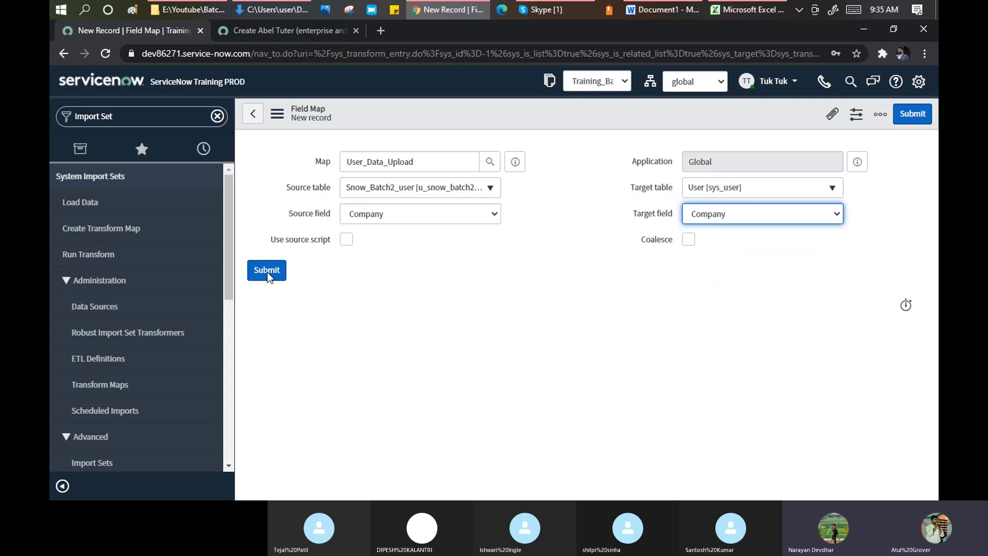
{"action": "left_click", "coordinate": [267, 271]}
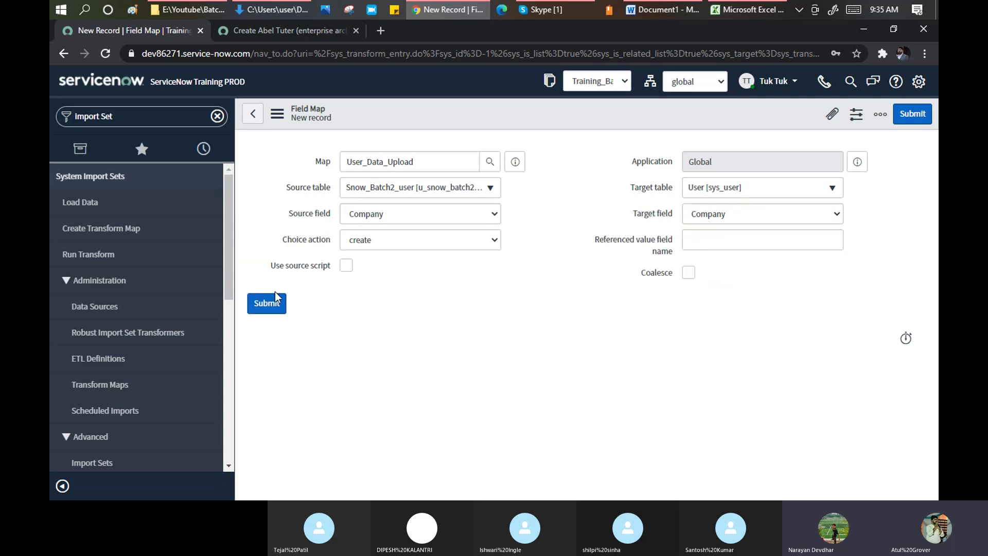
{"action": "left_click", "coordinate": [281, 309]}
- Hide Excel columns C through J, leaving Name, First name and Company visible
{"action": "left_click", "coordinate": [745, 7]}
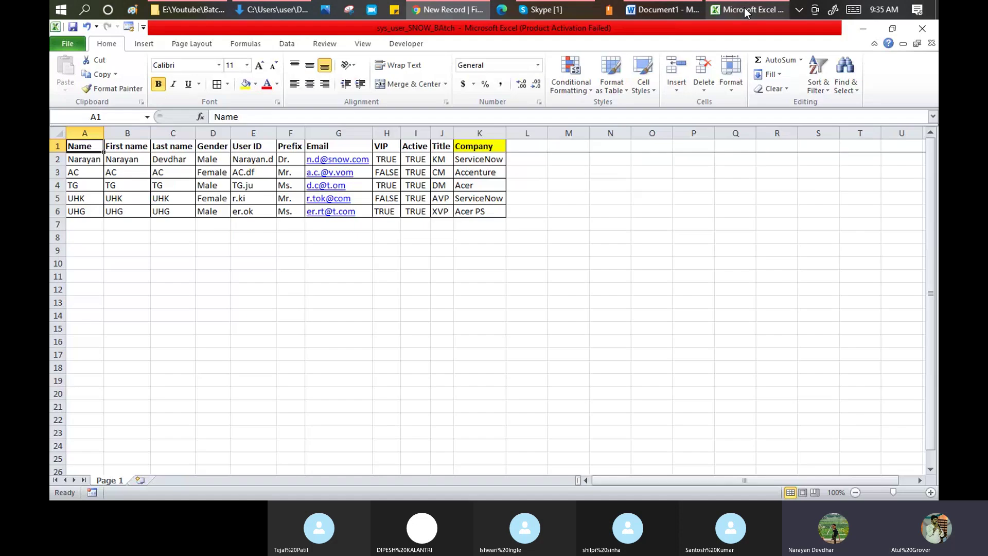
{"action": "left_click_drag", "start_coordinate": [103, 149], "coordinate": [126, 147]}
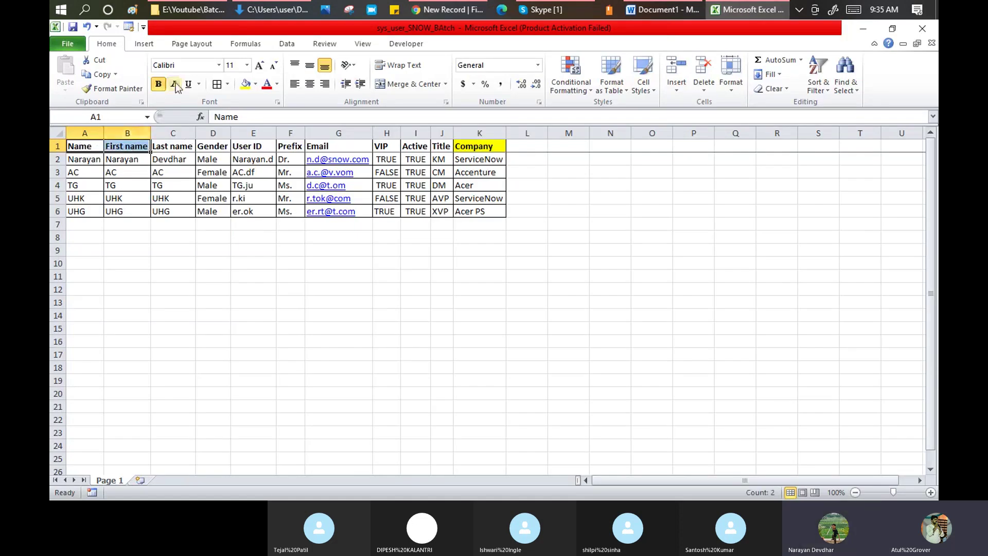
{"action": "left_click_drag", "start_coordinate": [183, 130], "coordinate": [446, 127]}
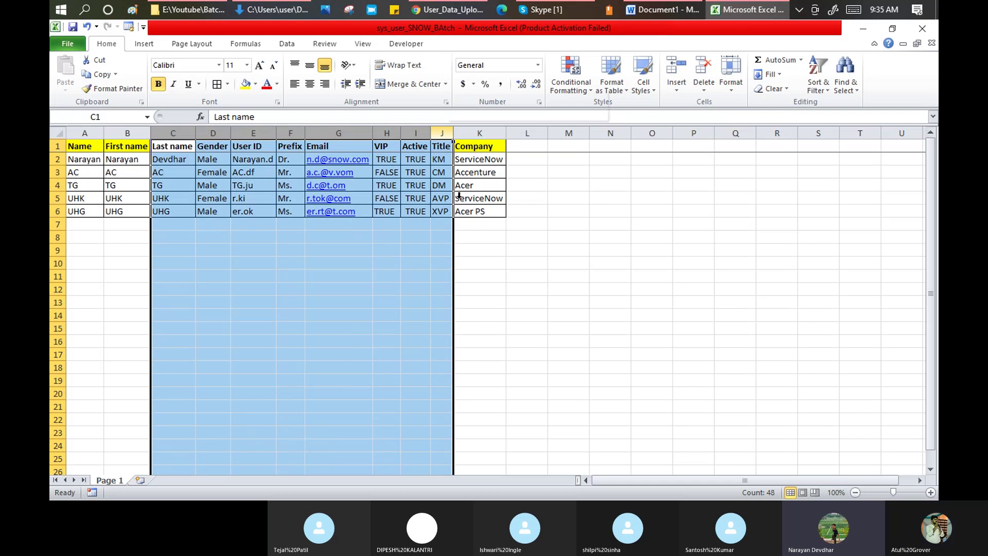
{"action": "right_click", "coordinate": [446, 130]}
{"action": "left_click", "coordinate": [478, 287]}
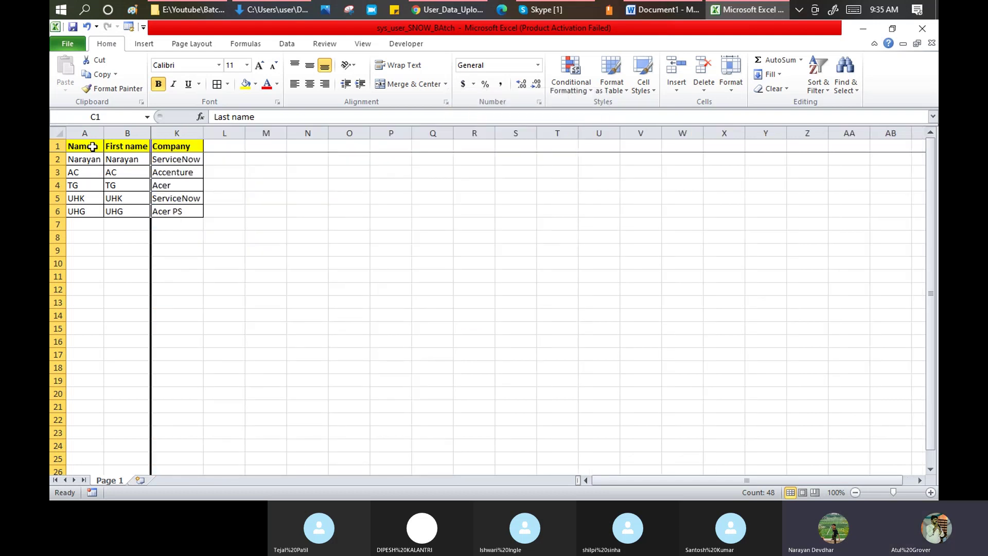
{"action": "left_click", "coordinate": [445, 10]}
- Highlight the three field maps: u_first_name→first_name, u_name→name and u_company→company
{"action": "scroll", "coordinate": [563, 280], "scroll_direction": "down", "scroll_amount": 4}
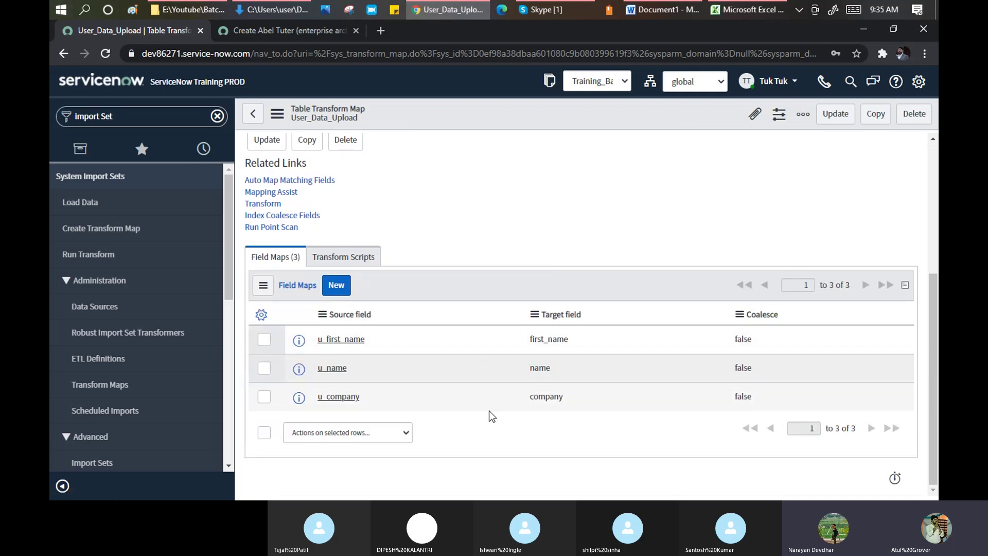
{"action": "double_click", "coordinate": [321, 345]}
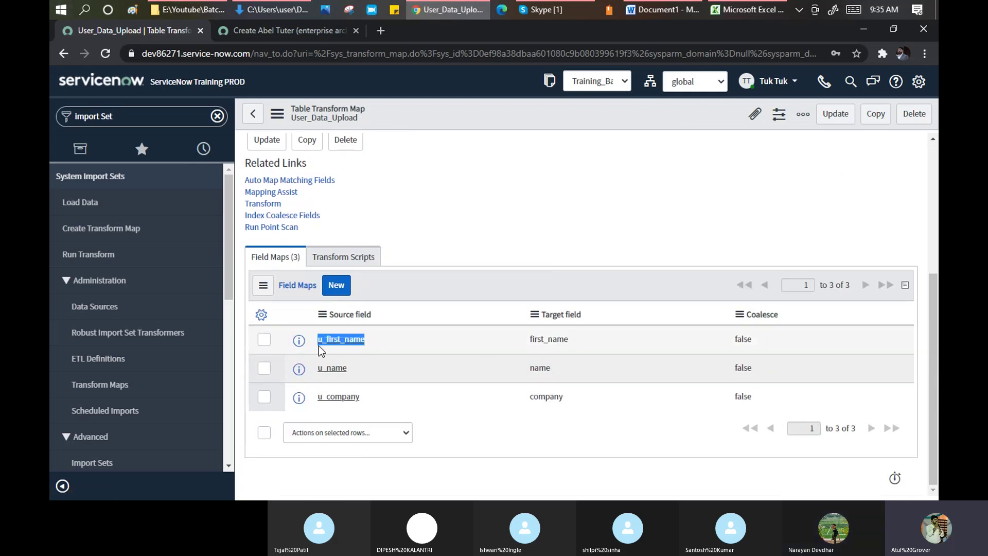
{"action": "left_click_drag", "start_coordinate": [573, 344], "coordinate": [532, 345]}
{"action": "double_click", "coordinate": [532, 345]}
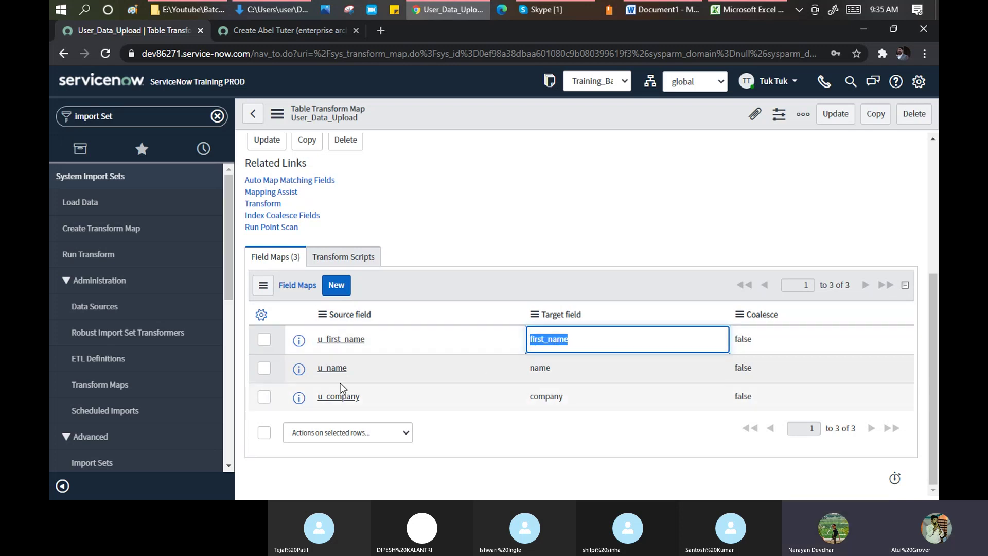
{"action": "left_click_drag", "start_coordinate": [348, 369], "coordinate": [330, 371]}
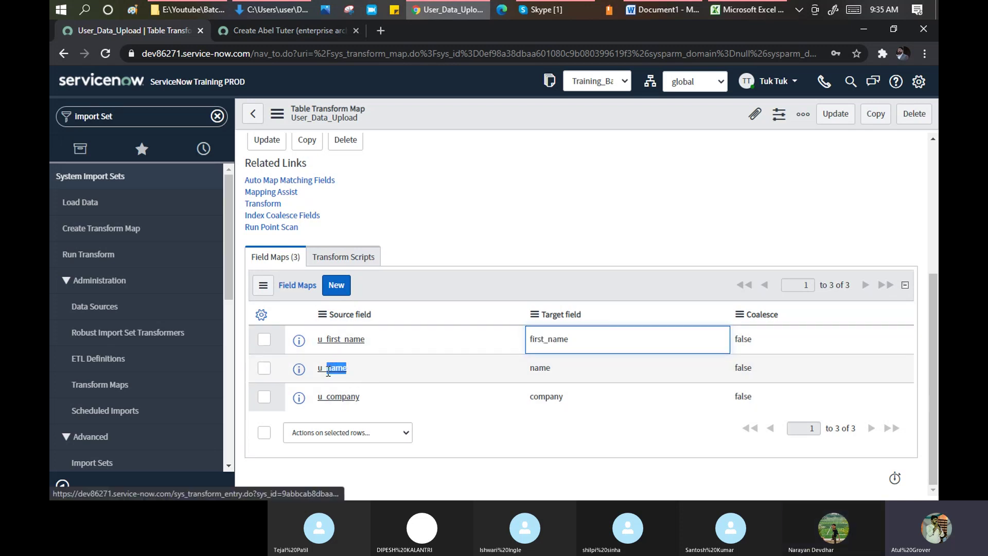
{"action": "left_click_drag", "start_coordinate": [567, 364], "coordinate": [523, 367]}
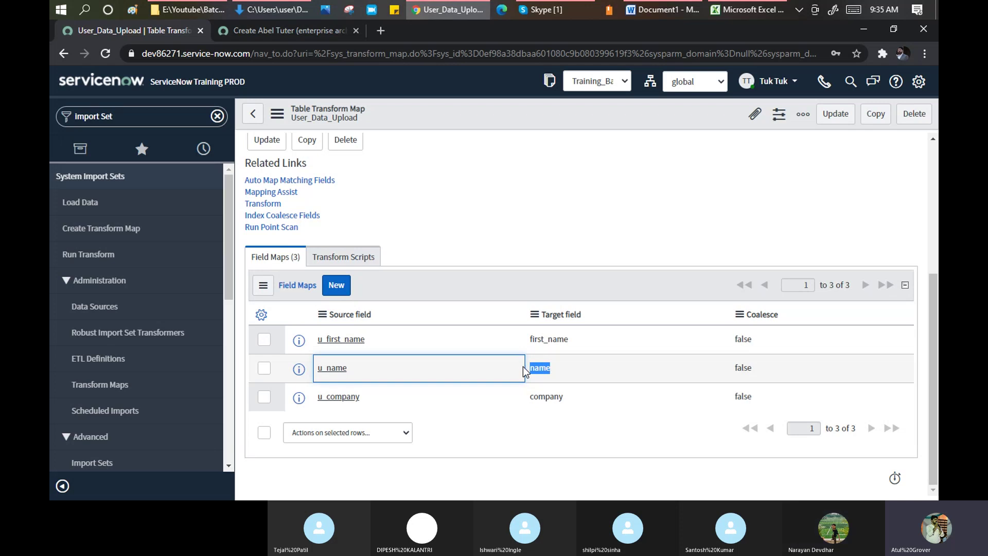
{"action": "left_click_drag", "start_coordinate": [360, 398], "coordinate": [324, 411]}
{"action": "left_click", "coordinate": [579, 404]}
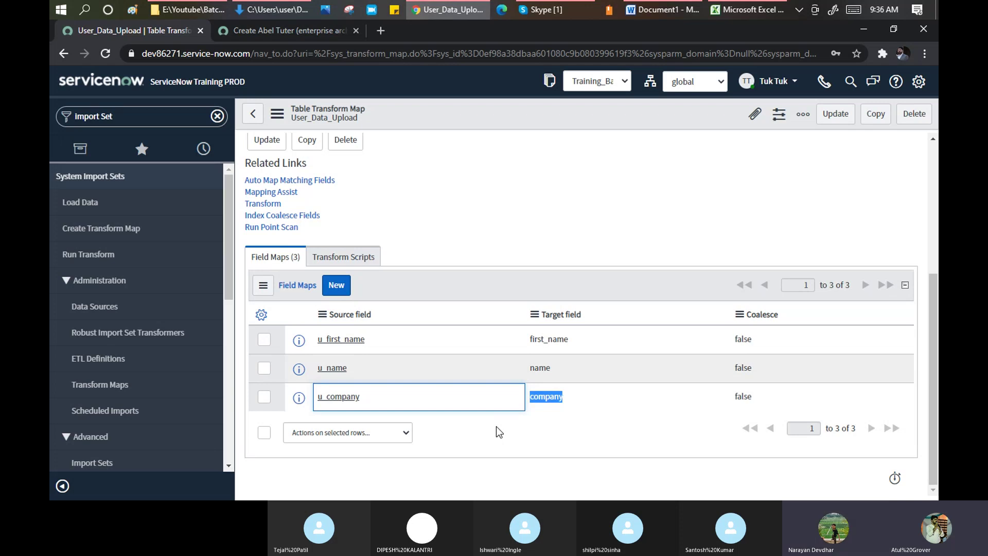
- Check the 'Run the Transform map' note in the Word document, then return to ServiceNow
{"action": "left_click", "coordinate": [662, 10]}
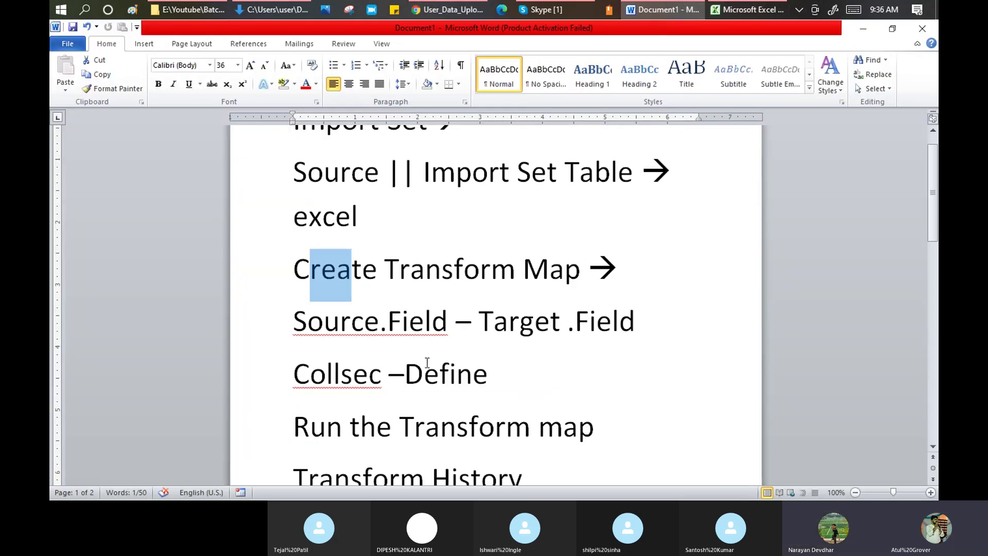
{"action": "scroll", "coordinate": [420, 366], "scroll_direction": "down", "scroll_amount": 1}
{"action": "left_click_drag", "start_coordinate": [297, 381], "coordinate": [565, 426]}
{"action": "key", "text": "alt+Tab"}
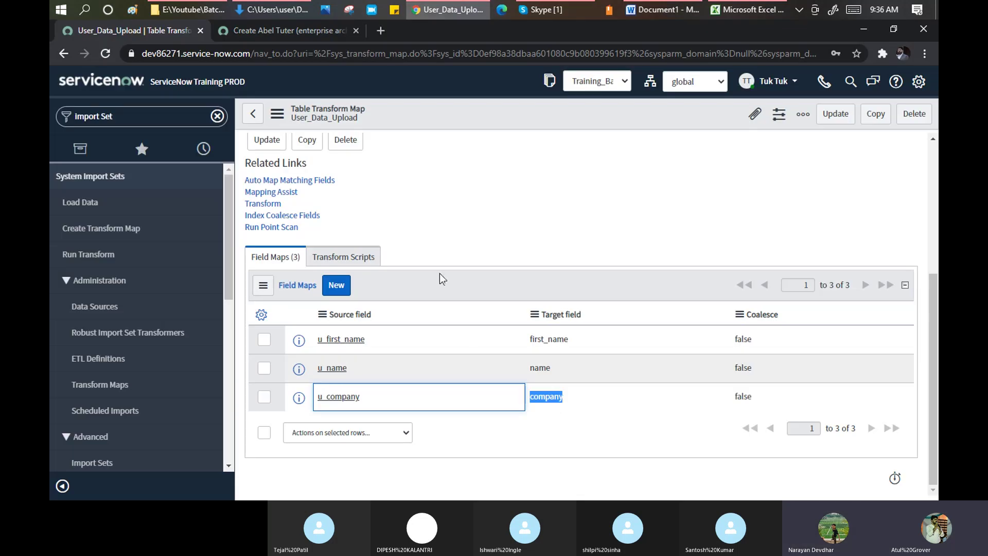
{"action": "scroll", "coordinate": [449, 212], "scroll_direction": "up", "scroll_amount": 2}
{"action": "scroll", "coordinate": [449, 212], "scroll_direction": "up", "scroll_amount": 2}
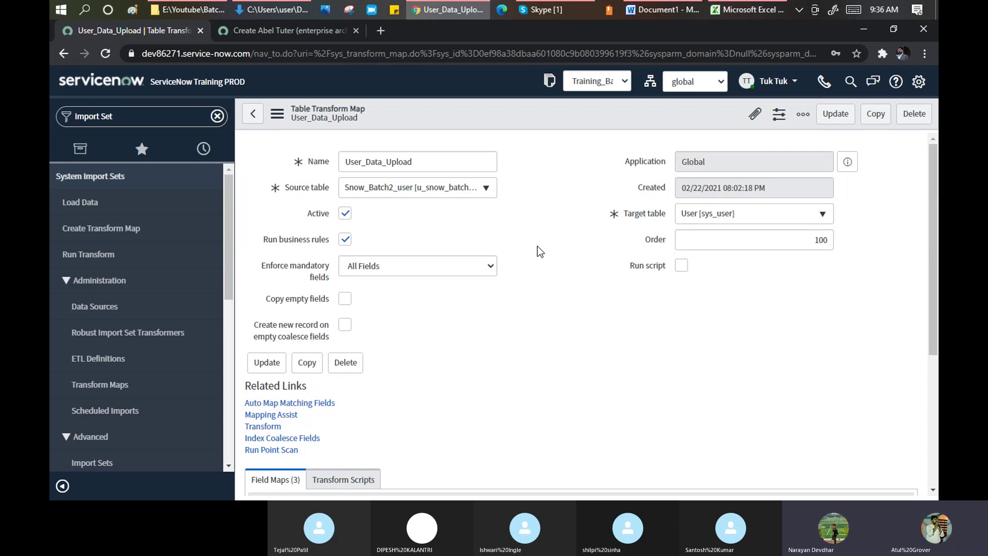
{"action": "scroll", "coordinate": [537, 246], "scroll_direction": "down", "scroll_amount": 1}
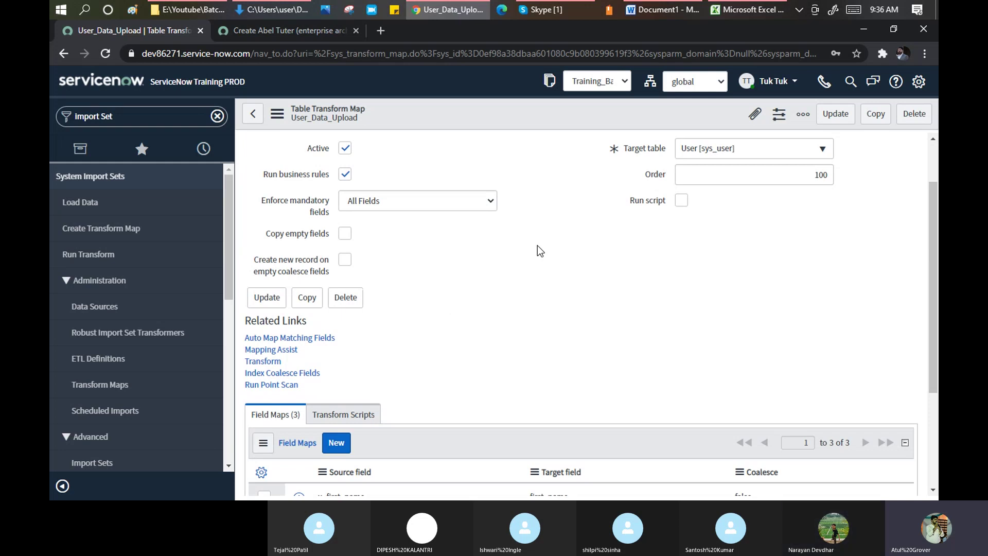
- From Run Transform, transform import set ISET0010021 using the User_Data_Upload map
{"action": "left_click", "coordinate": [97, 255]}
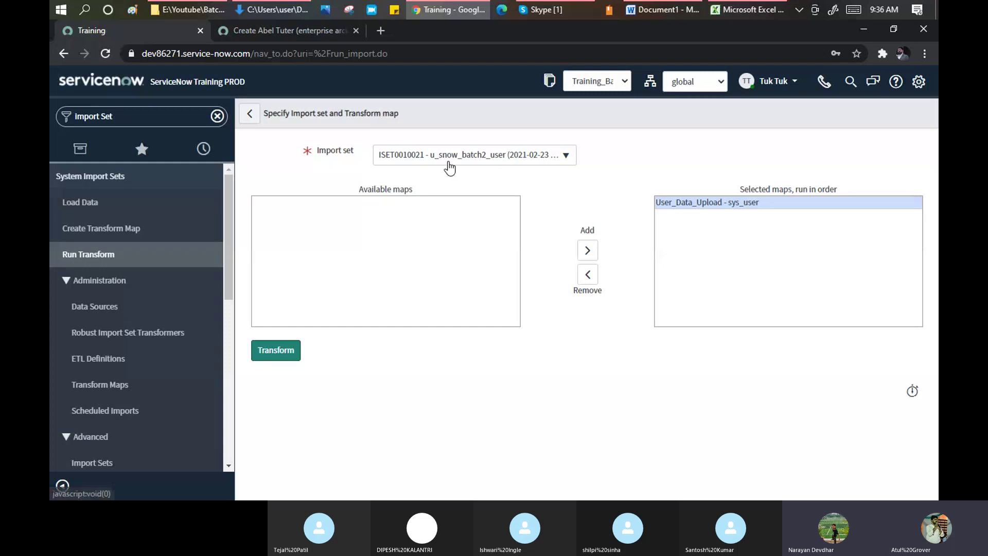
{"action": "left_click", "coordinate": [570, 161]}
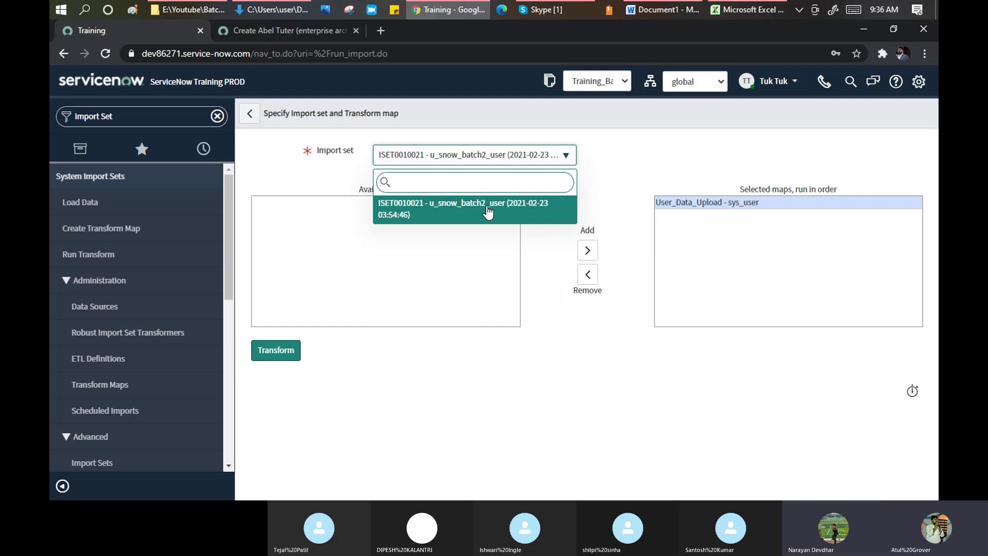
{"action": "left_click", "coordinate": [488, 211]}
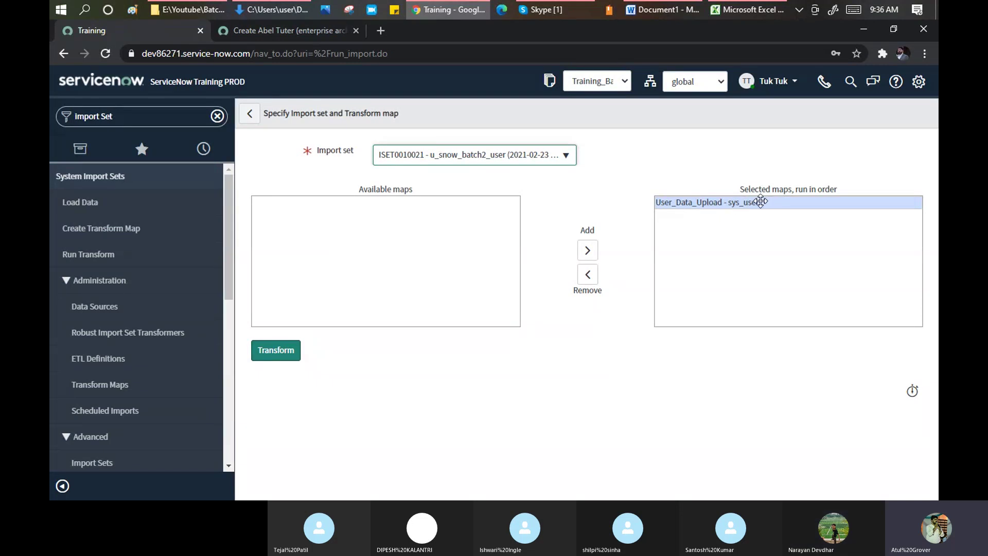
{"action": "left_click", "coordinate": [288, 355]}
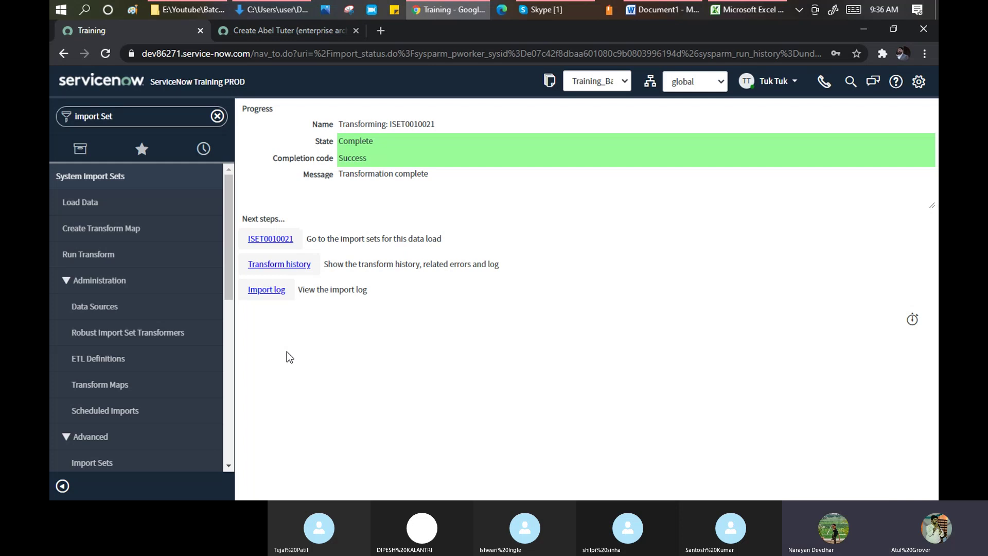
- In the Word notes, add a 'table - table' line right after 'Create Transform Map'
{"action": "left_click", "coordinate": [769, 11]}
{"action": "left_click", "coordinate": [662, 10]}
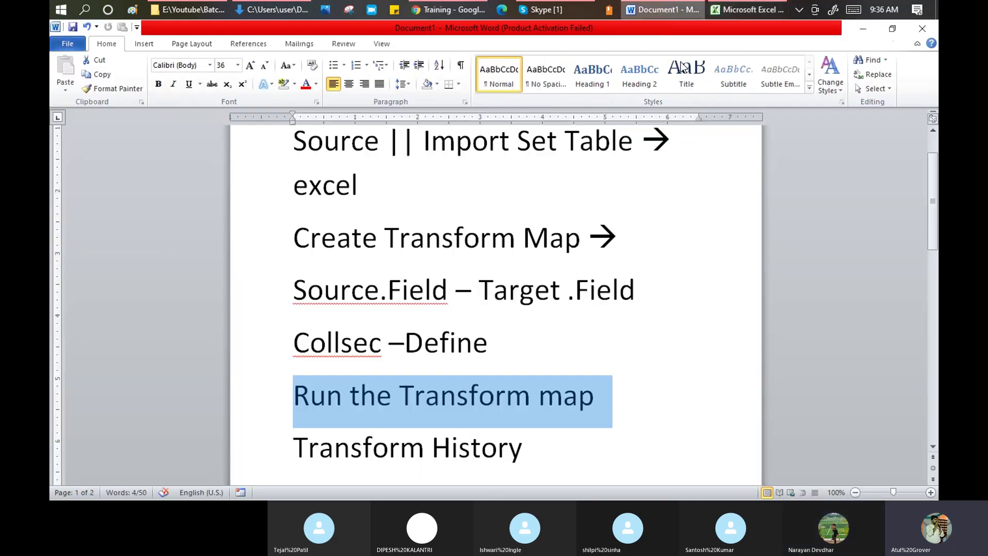
{"action": "left_click_drag", "start_coordinate": [424, 140], "coordinate": [640, 153]}
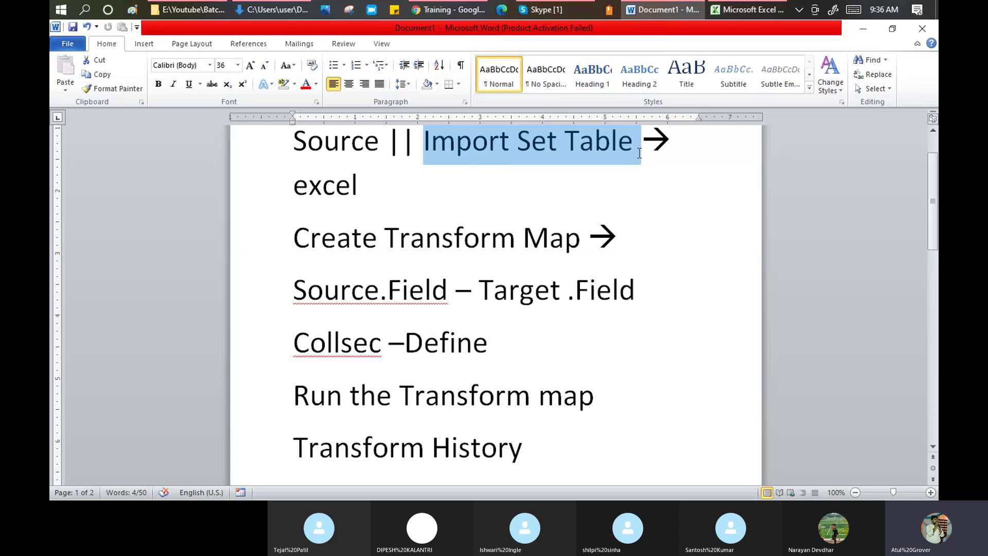
{"action": "left_click", "coordinate": [569, 143]}
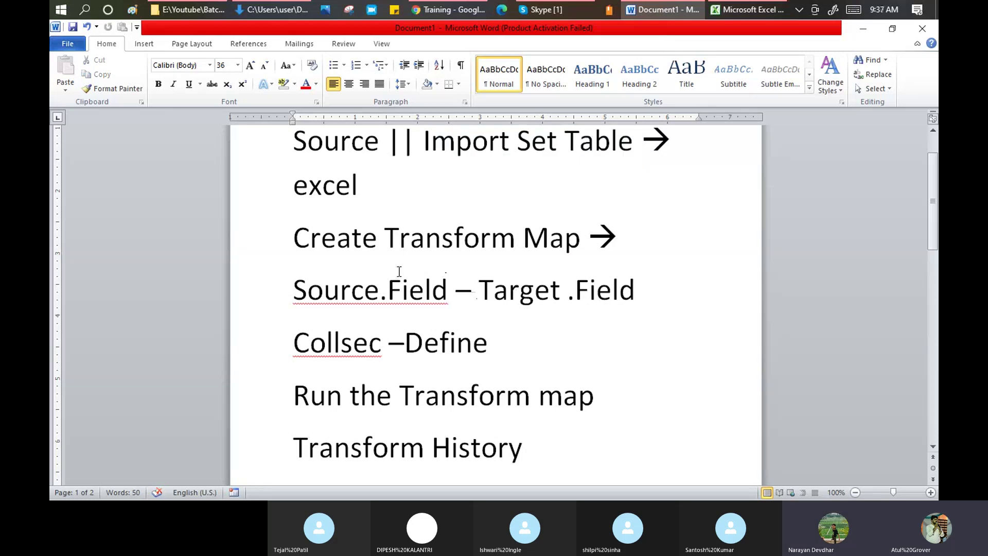
{"action": "left_click", "coordinate": [620, 238]}
{"action": "key", "text": "Return"}
{"action": "type", "text": "ta"}
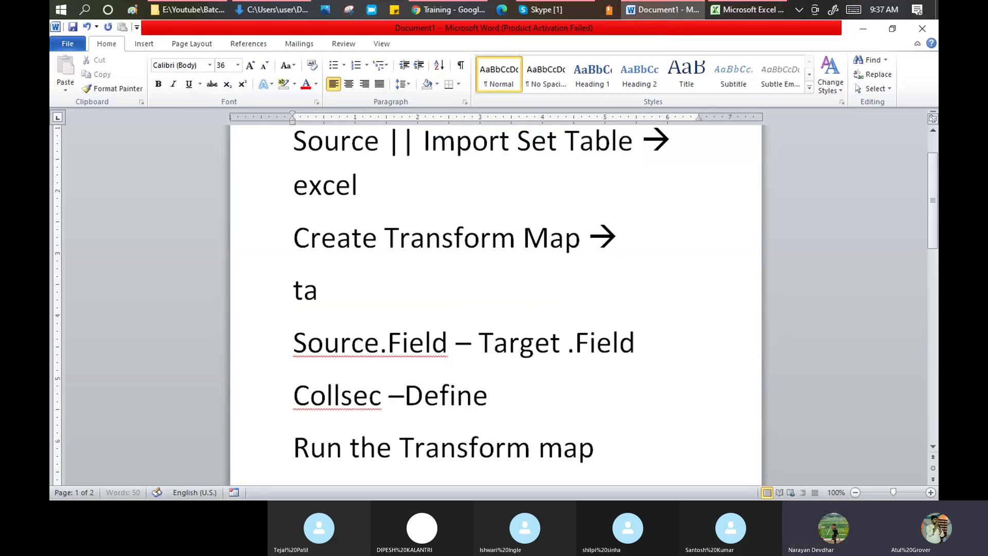
{"action": "type", "text": "ble - table"}
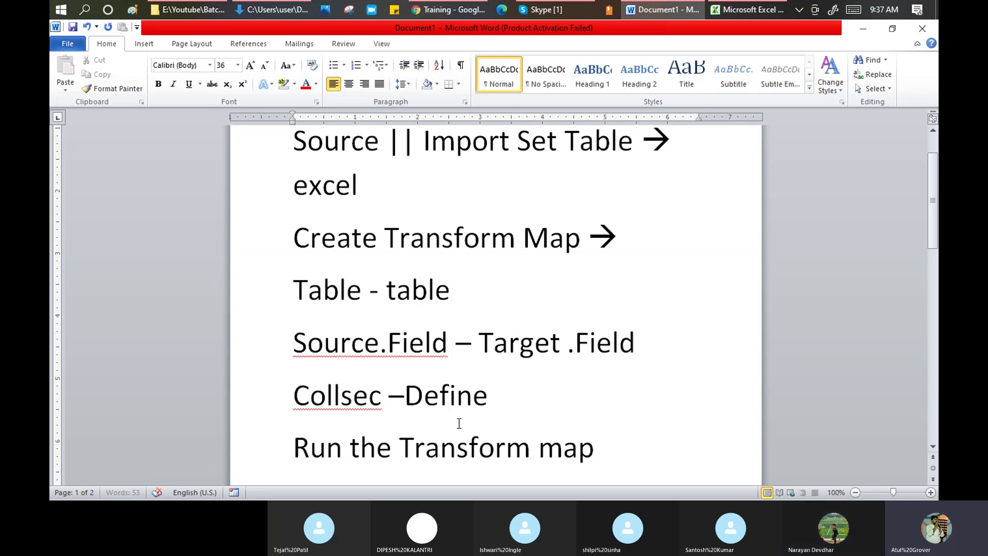
{"action": "key", "text": "alt+Tab"}
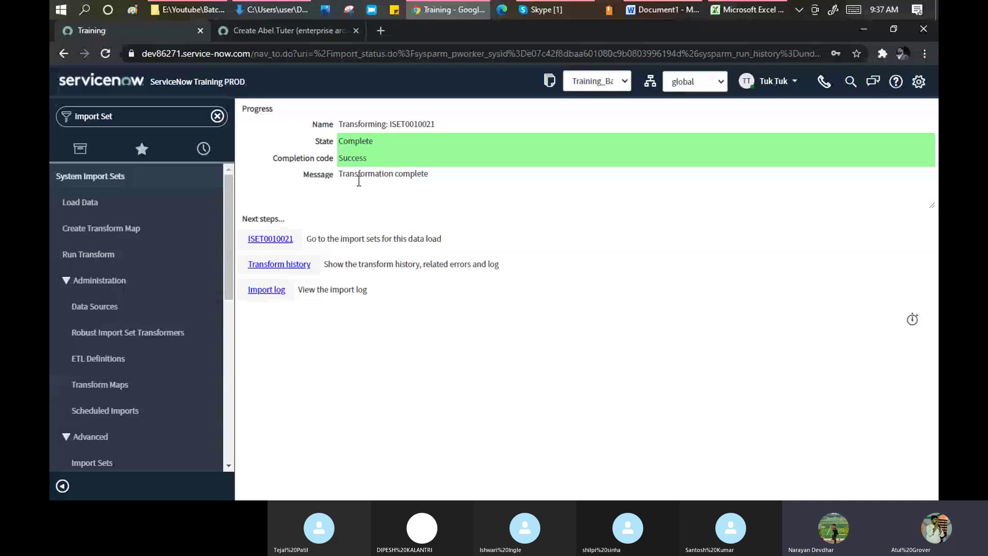
- Open import set ISET0010021, its transform history and import log in separate tabs, then return to the user form
{"action": "left_click_drag", "start_coordinate": [342, 142], "coordinate": [375, 142]}
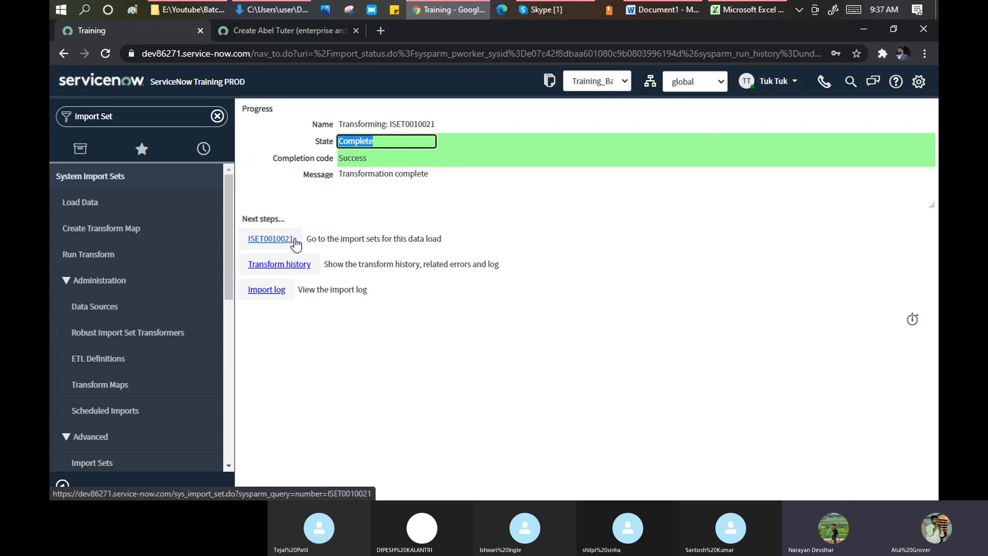
{"action": "left_click", "coordinate": [280, 243], "text": "ctrl"}
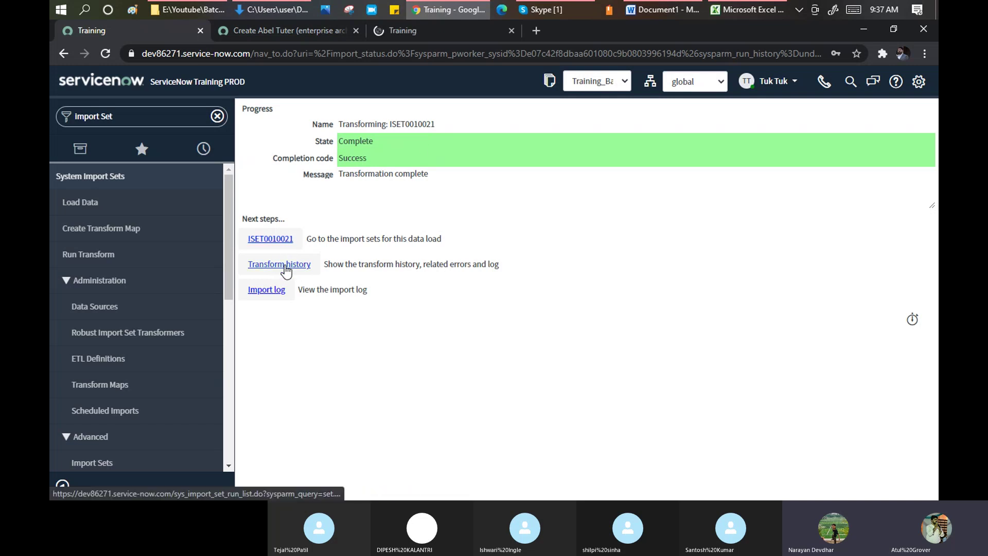
{"action": "left_click", "coordinate": [290, 264], "text": "ctrl"}
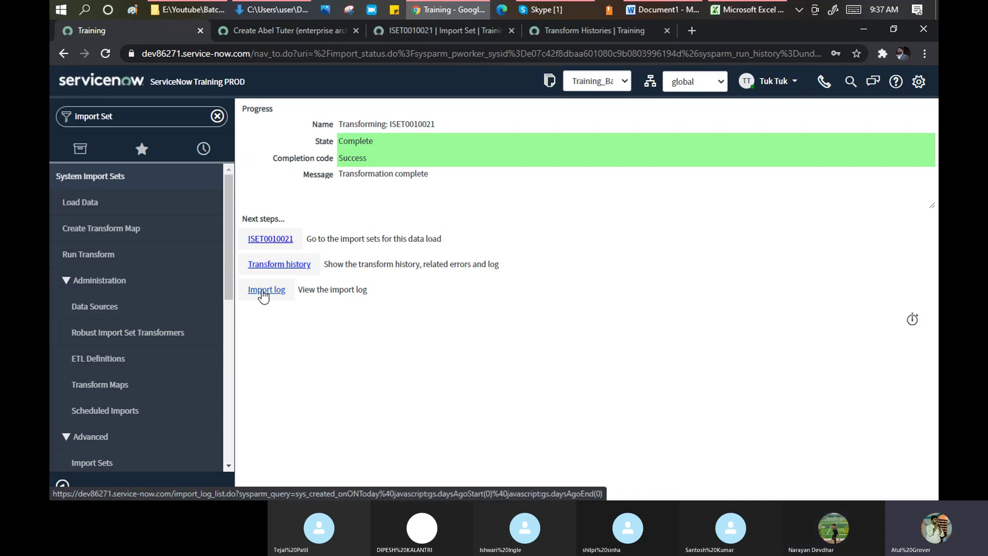
{"action": "left_click", "coordinate": [263, 292], "text": "ctrl"}
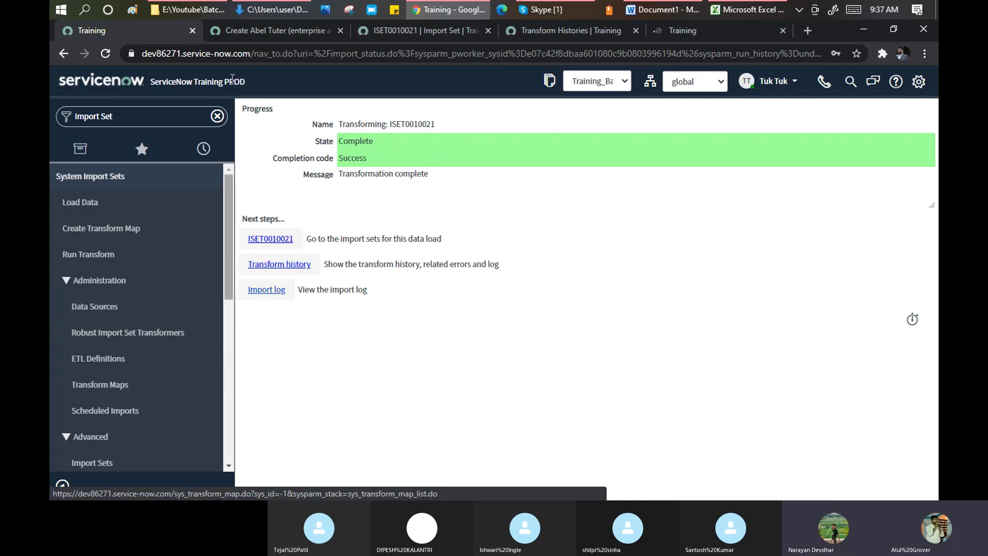
{"action": "left_click", "coordinate": [263, 35]}
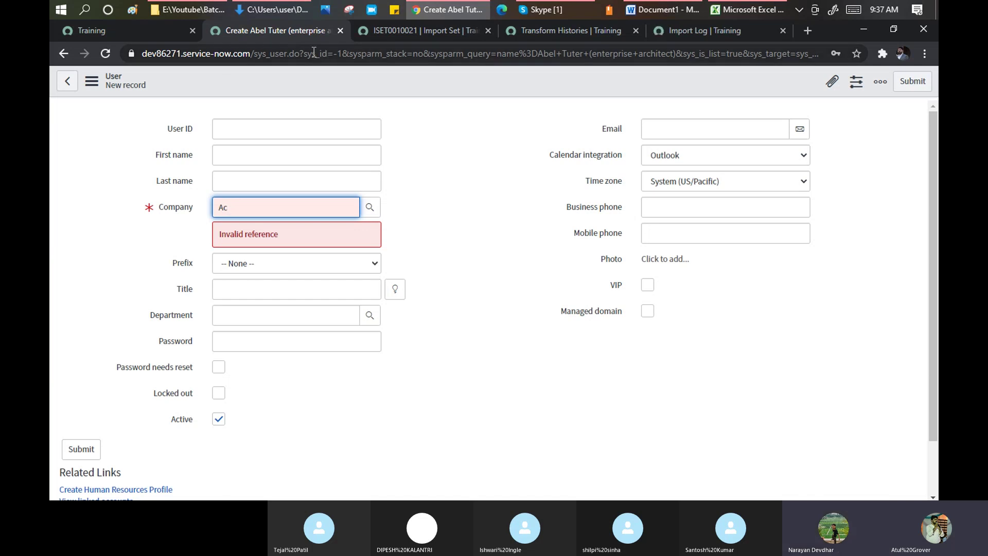
- Strip the query from the sys_user.do address to reload a blank user form
{"action": "left_click_drag", "start_coordinate": [302, 50], "coordinate": [871, 66]}
{"action": "key", "text": "BackSpace"}
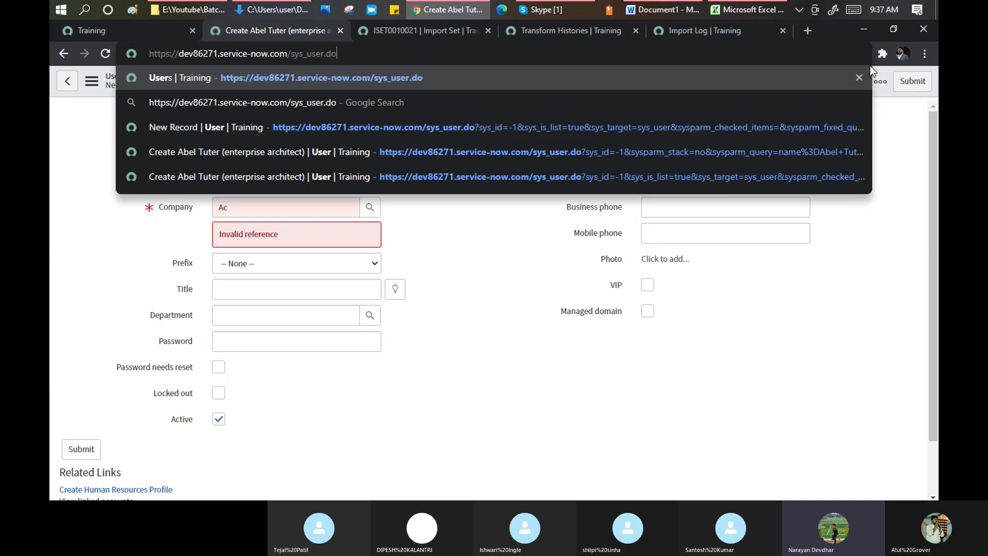
{"action": "key", "text": "Return"}
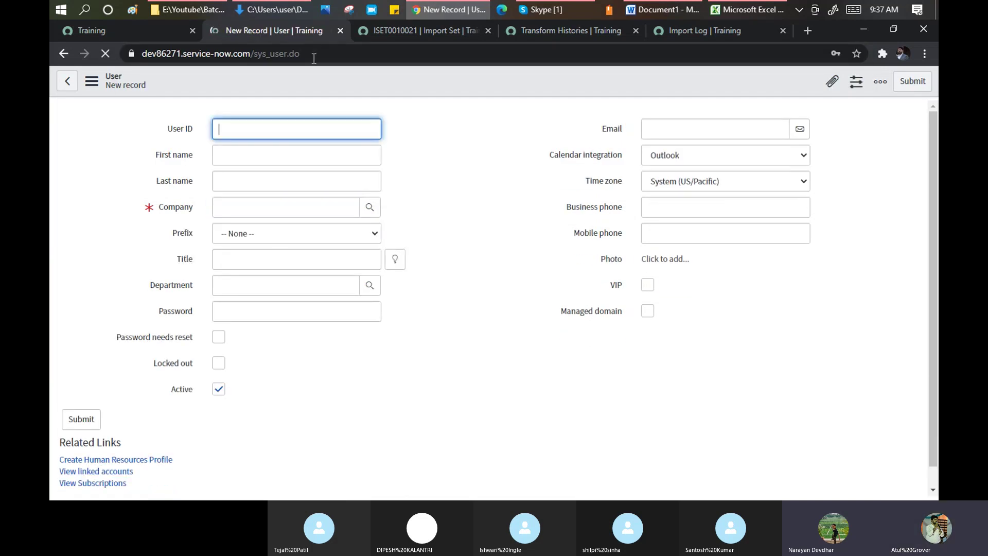
- Change the address to sys_user_list.do to show the Users list
{"action": "left_click", "coordinate": [333, 53]}
{"action": "left_click", "coordinate": [333, 54]}
{"action": "key", "text": "BackSpace"}
{"action": "key", "text": "BackSpace"}
{"action": "key", "text": "BackSpace"}
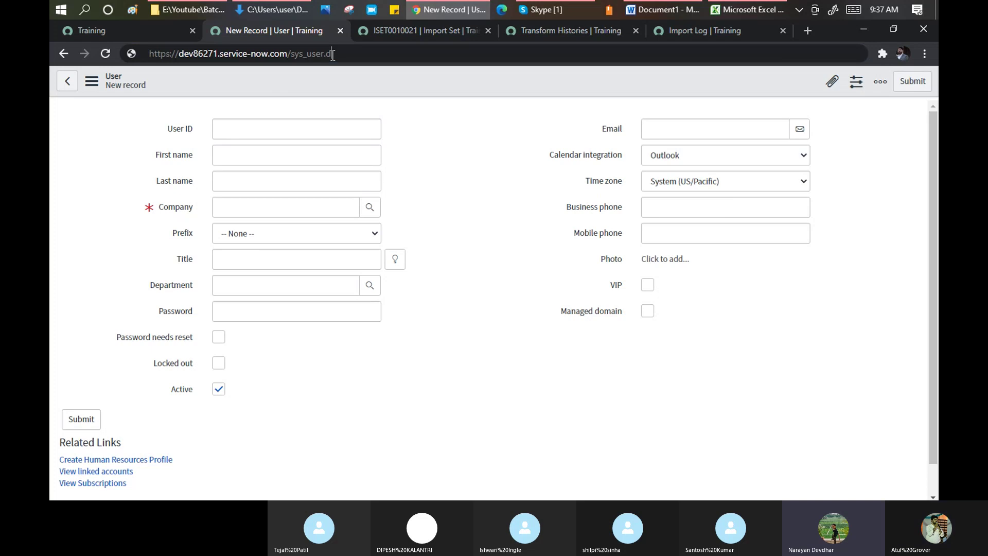
{"action": "type", "text": "_list"}
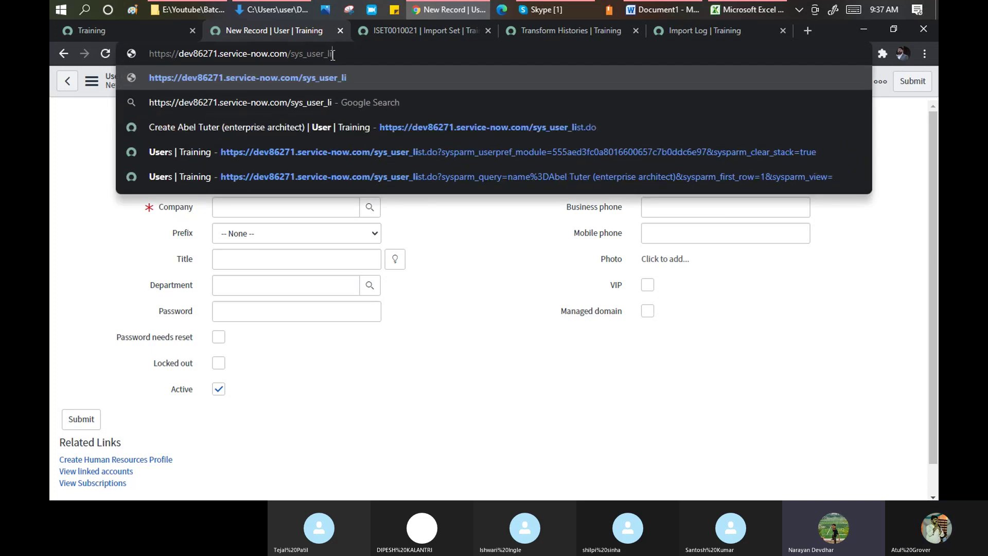
{"action": "type", "text": ".do"}
{"action": "key", "text": "Return"}
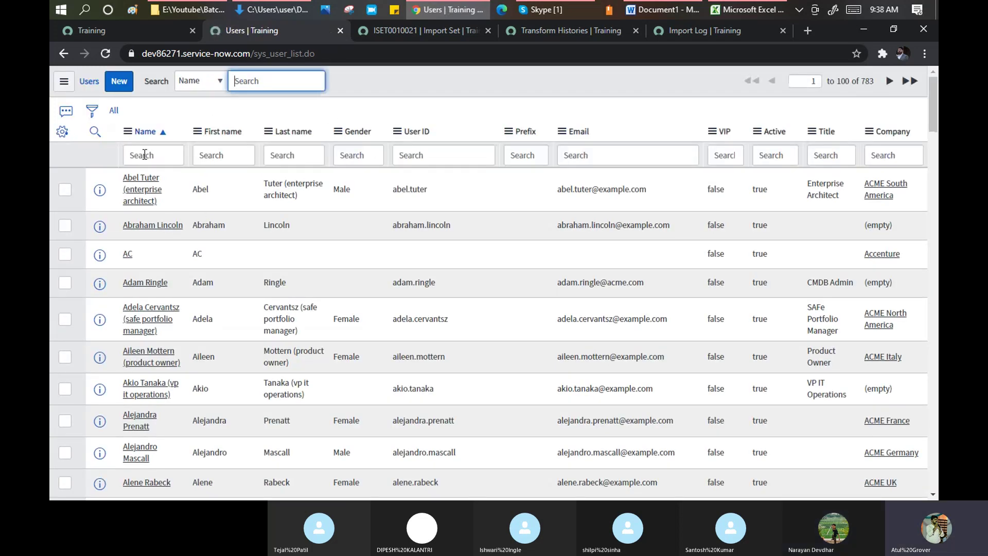
- Filter the Users list to names containing narayan with *narayan
{"action": "left_click", "coordinate": [144, 154]}
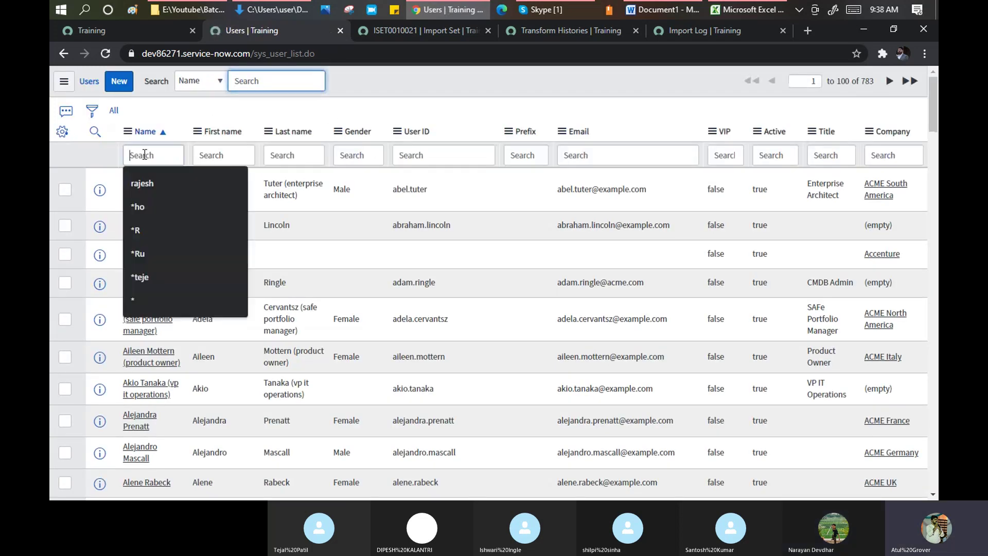
{"action": "type", "text": "*na"}
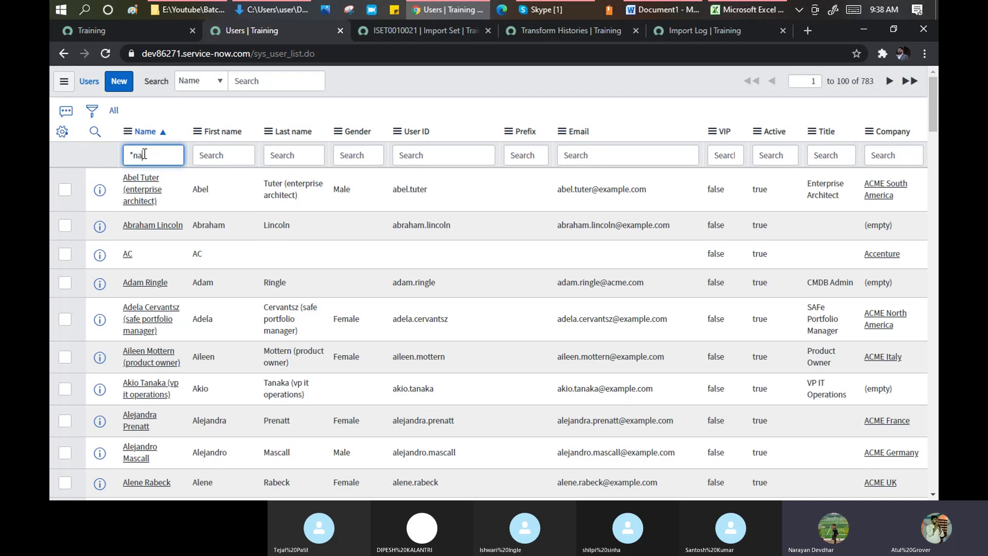
{"action": "type", "text": "rayan"}
{"action": "key", "text": "Return"}
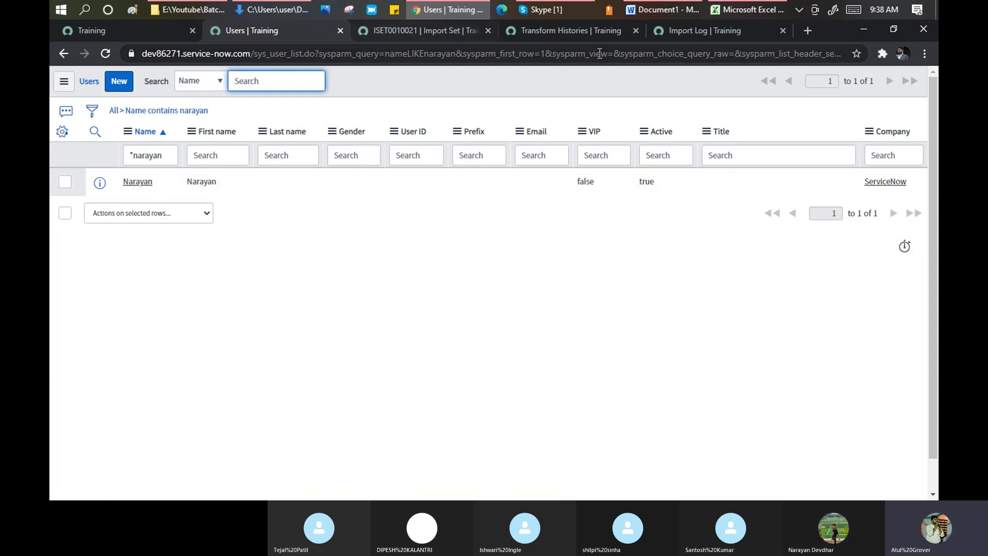
- After checking the Excel sheet, change the name filter to *AC, showing 37 matches
{"action": "left_click", "coordinate": [725, 14]}
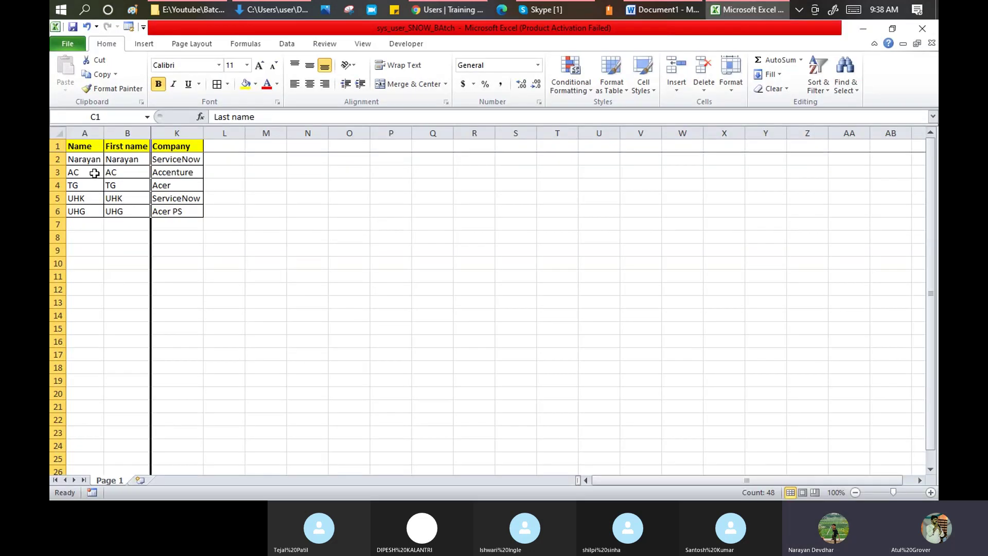
{"action": "key", "text": "alt+Tab"}
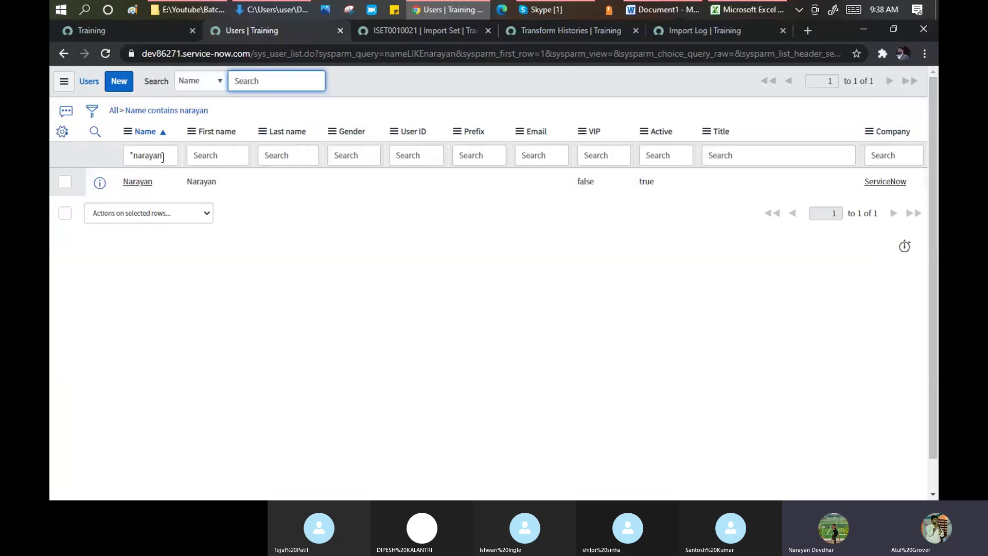
{"action": "key", "text": "BackSpace"}
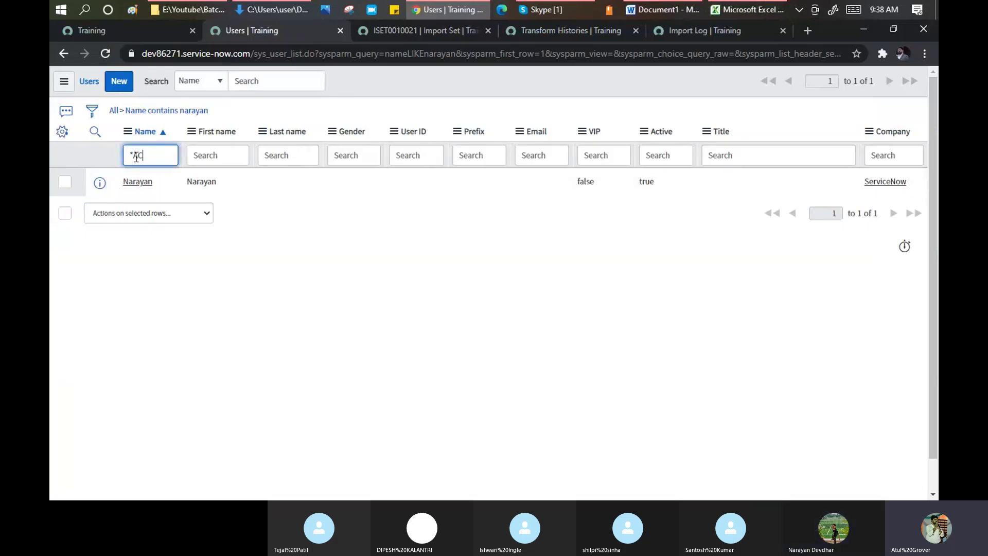
{"action": "key", "text": "Return"}
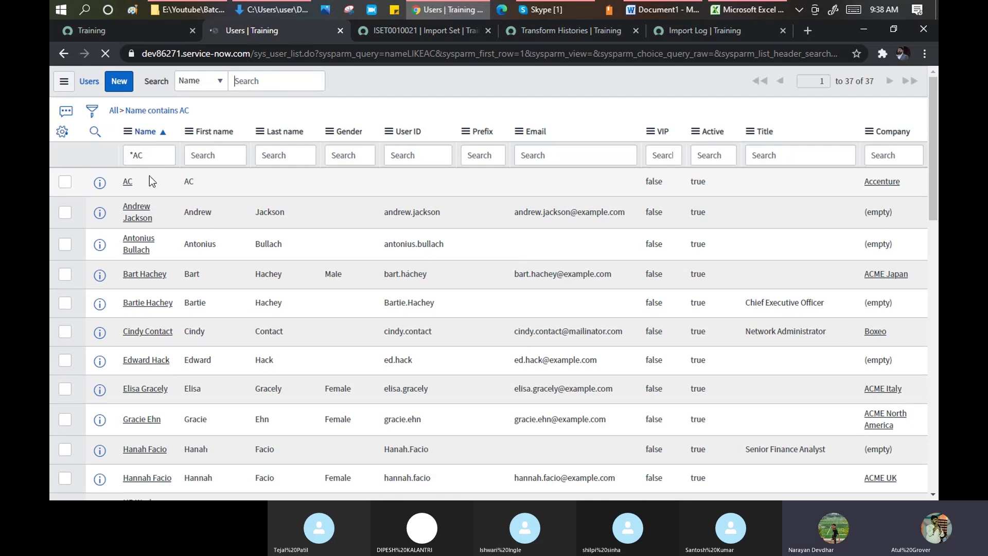
- Filter users by *UHG, confirm the company is Acer PS, and open UHG's record
{"action": "key", "text": "alt+Tab"}
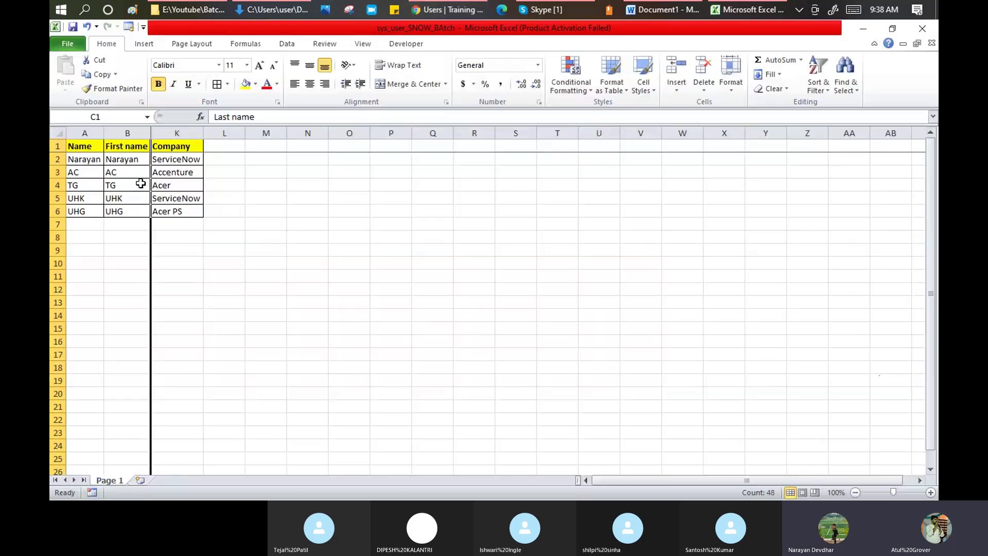
{"action": "key", "text": "alt+Tab"}
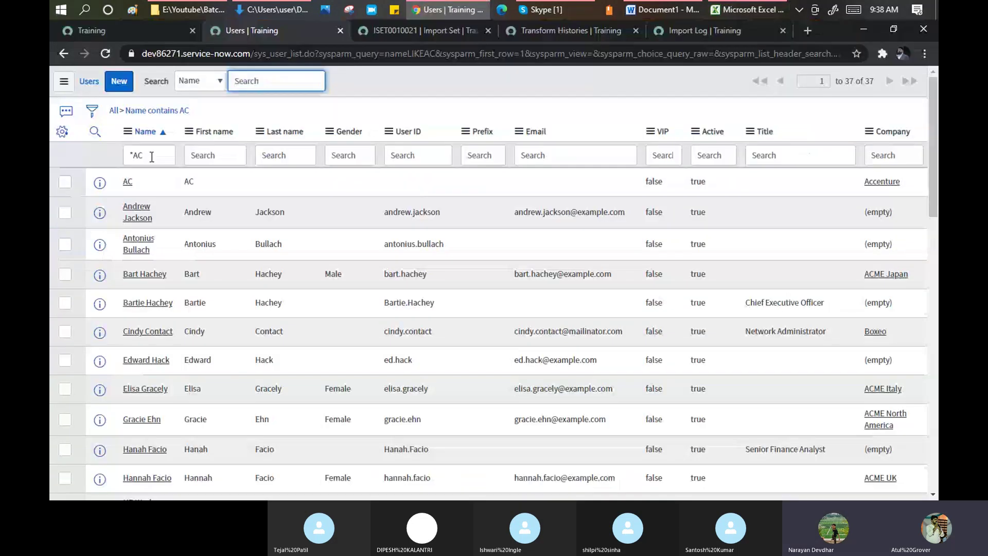
{"action": "left_click", "coordinate": [151, 155]}
{"action": "key", "text": "BackSpace"}
{"action": "key", "text": "BackSpace"}
{"action": "type", "text": "H"}
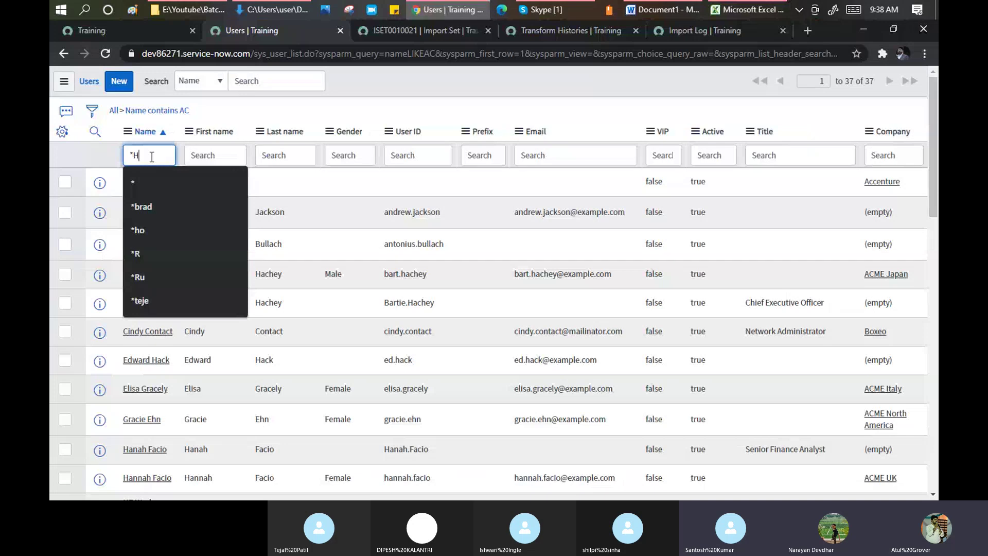
{"action": "key", "text": "alt+Tab"}
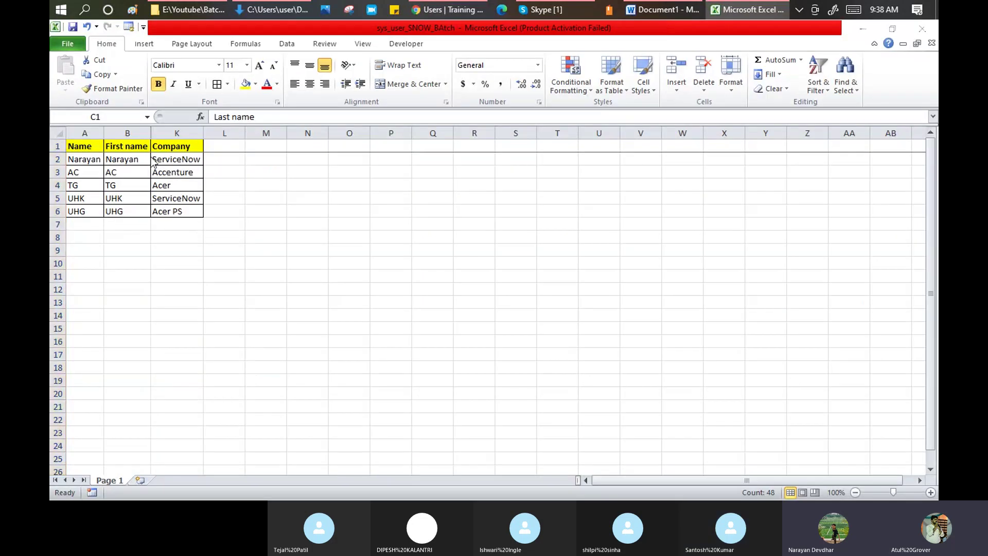
{"action": "key", "text": "alt+Tab"}
{"action": "key", "text": "BackSpace"}
{"action": "type", "text": "UHG"}
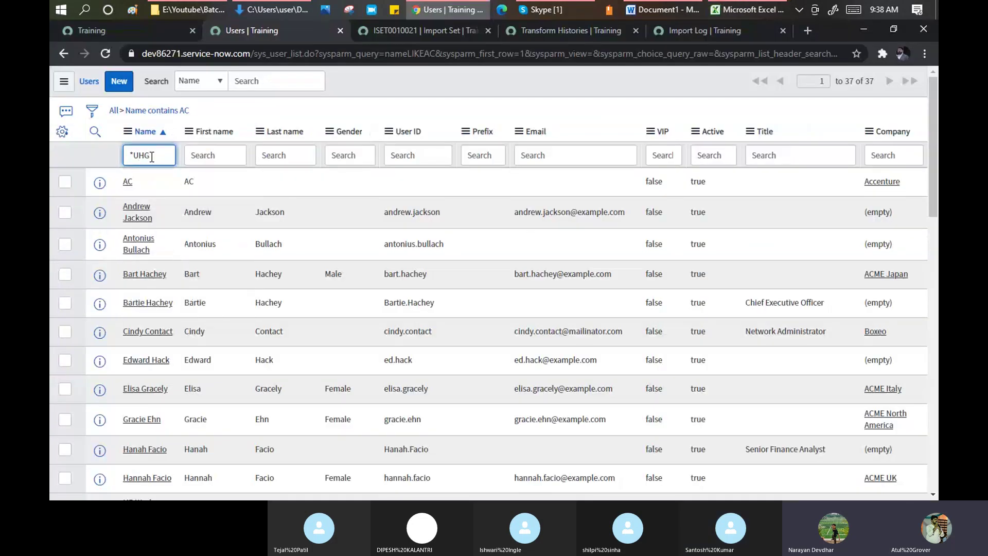
{"action": "key", "text": "Return"}
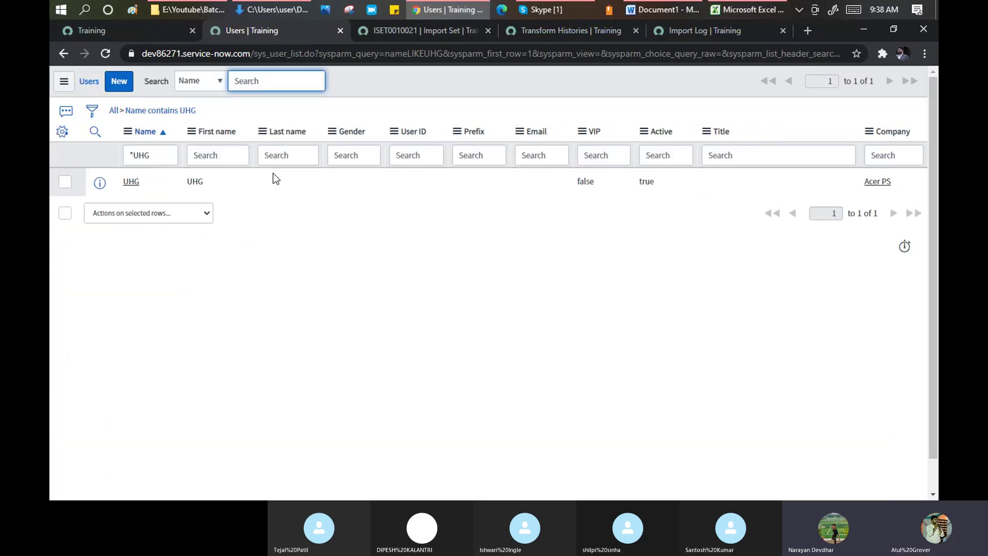
{"action": "double_click", "coordinate": [867, 182]}
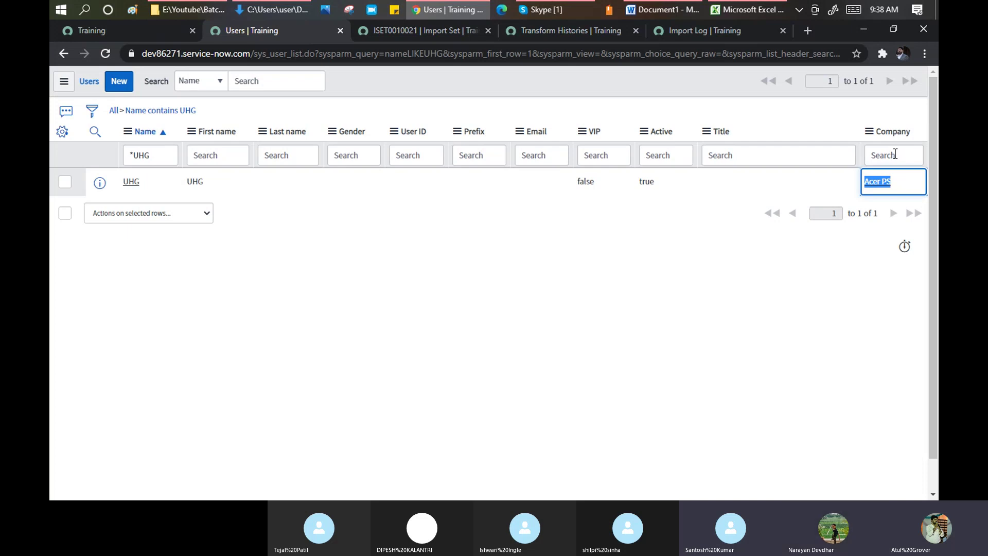
{"action": "left_click", "coordinate": [131, 181]}
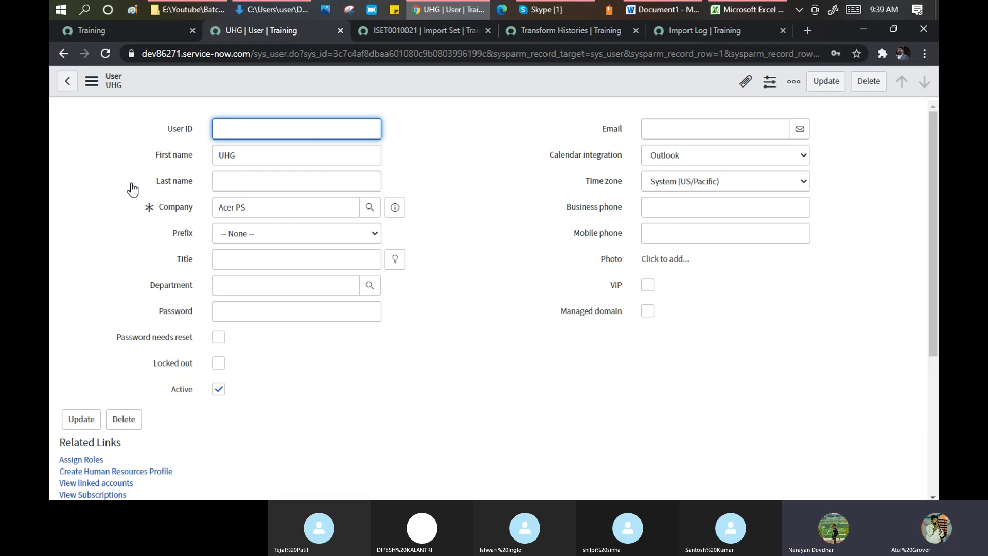
- Look up *Acer in UHG's Company field to compare Acer and Acer PS, then view ISET0010021
{"action": "left_click", "coordinate": [264, 210]}
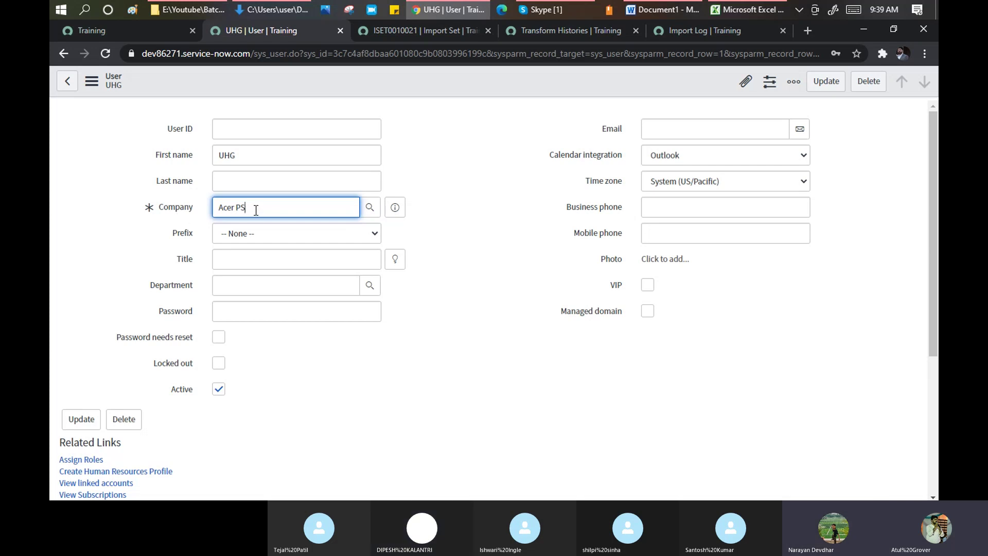
{"action": "left_click_drag", "start_coordinate": [256, 211], "coordinate": [193, 208]}
{"action": "type", "text": "*Acer"}
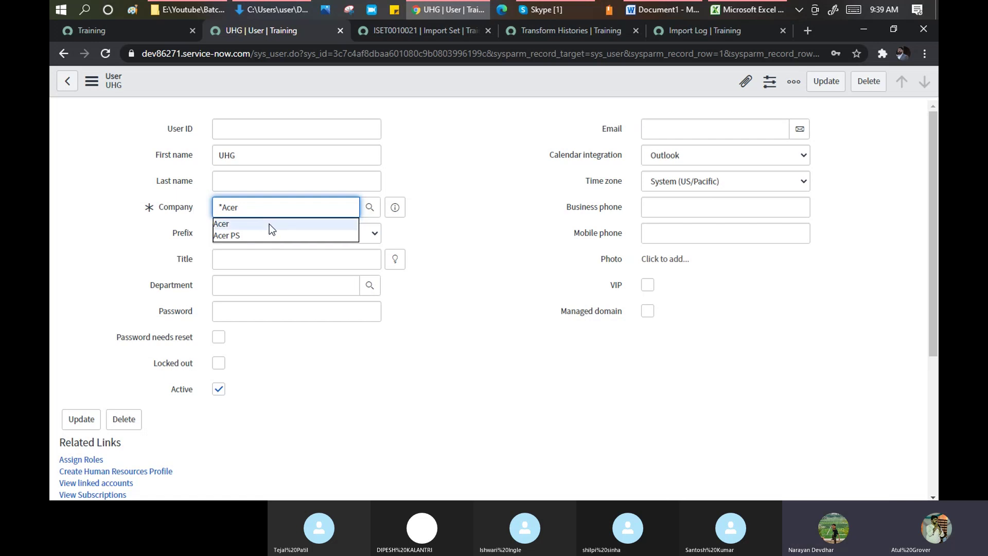
{"action": "left_click", "coordinate": [525, 153]}
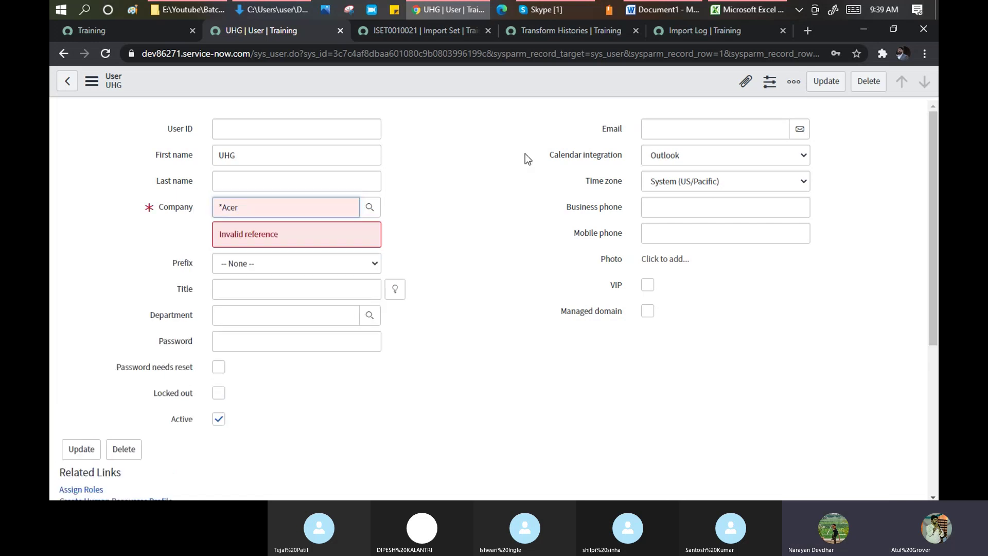
{"action": "left_click", "coordinate": [415, 35]}
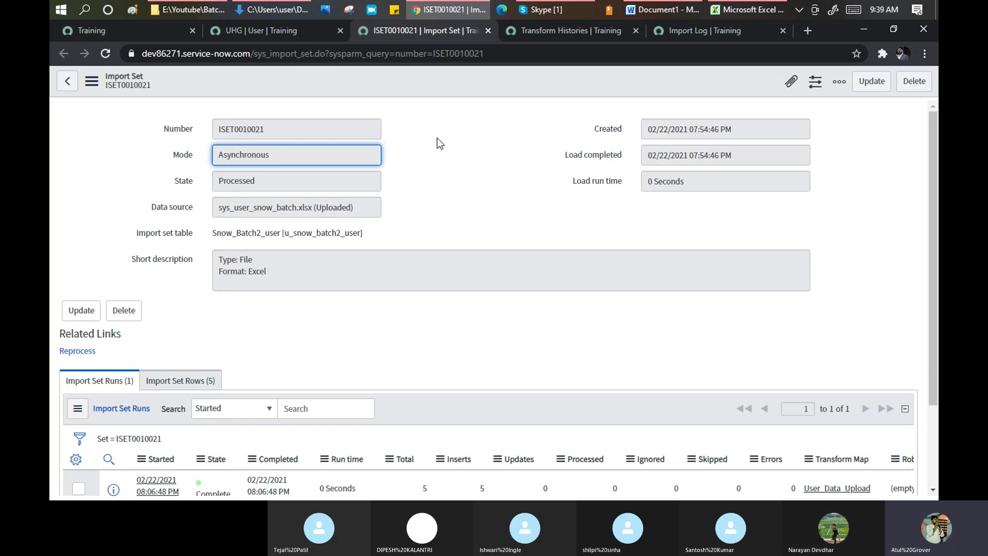
- Review the five rows of import set ISET0010021, then view its transform history
{"action": "scroll", "coordinate": [437, 137], "scroll_direction": "down", "scroll_amount": 3}
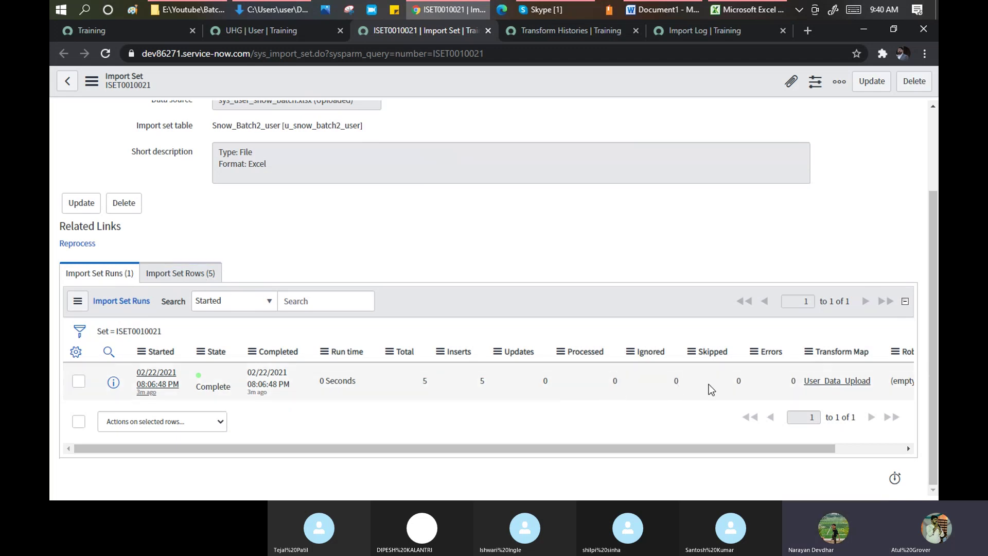
{"action": "left_click", "coordinate": [208, 276]}
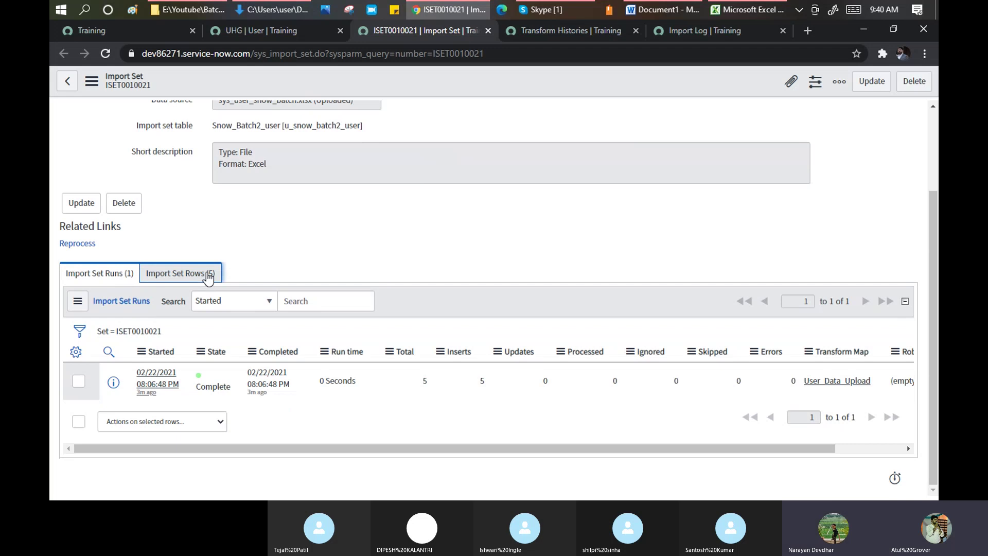
{"action": "scroll", "coordinate": [343, 260], "scroll_direction": "down", "scroll_amount": 2}
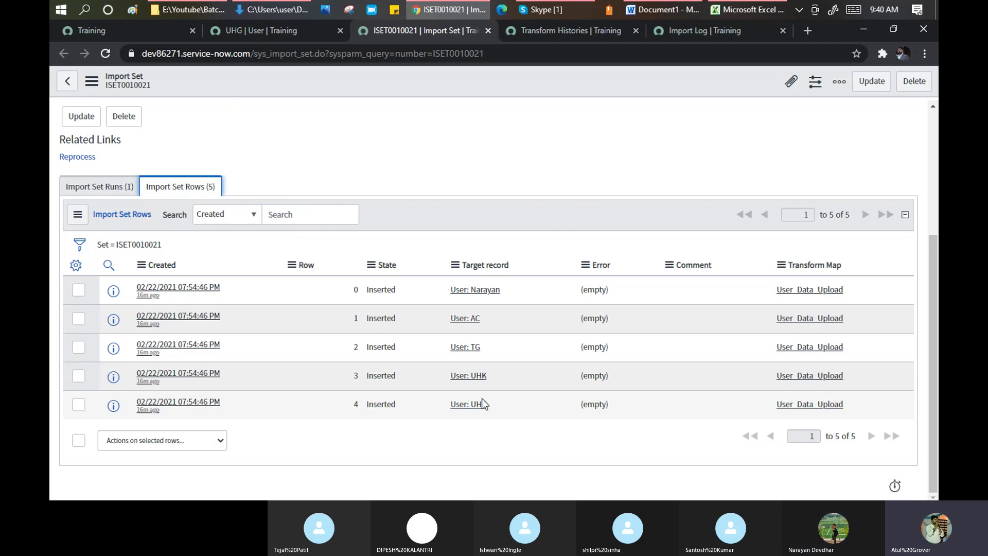
{"action": "left_click", "coordinate": [561, 29]}
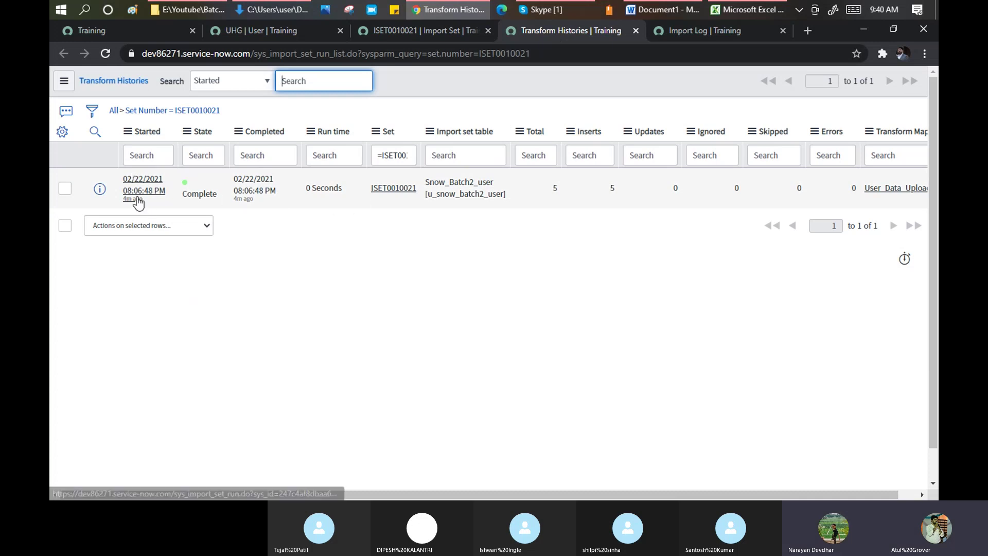
- Open the ISET0010021 transform run and list its three Import Log entries
{"action": "left_click", "coordinate": [140, 194]}
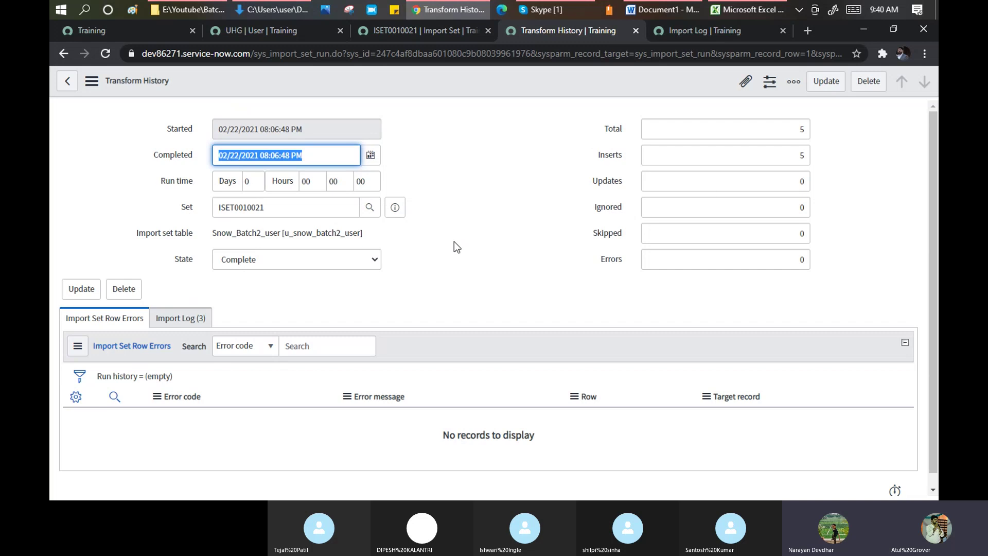
{"action": "scroll", "coordinate": [454, 243], "scroll_direction": "down", "scroll_amount": 1}
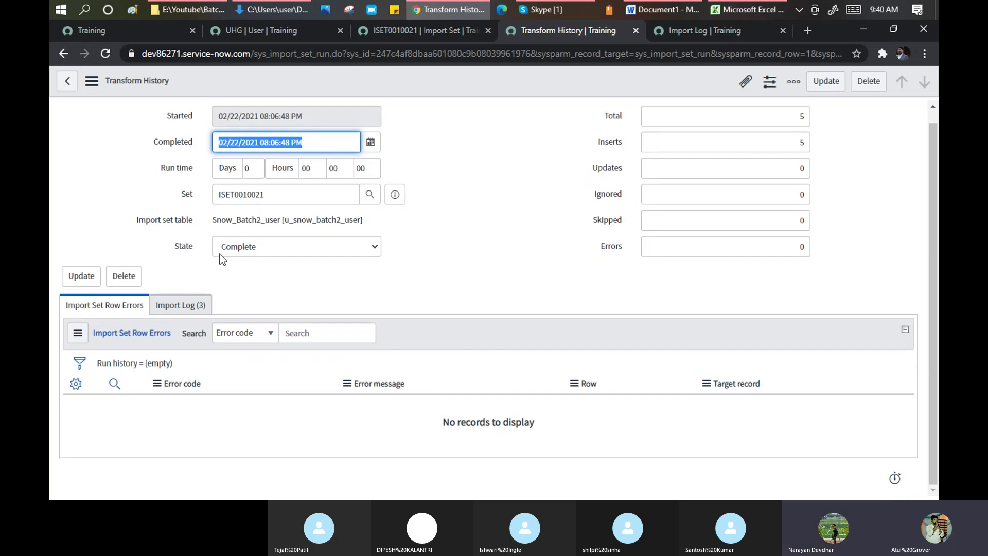
{"action": "left_click", "coordinate": [178, 305]}
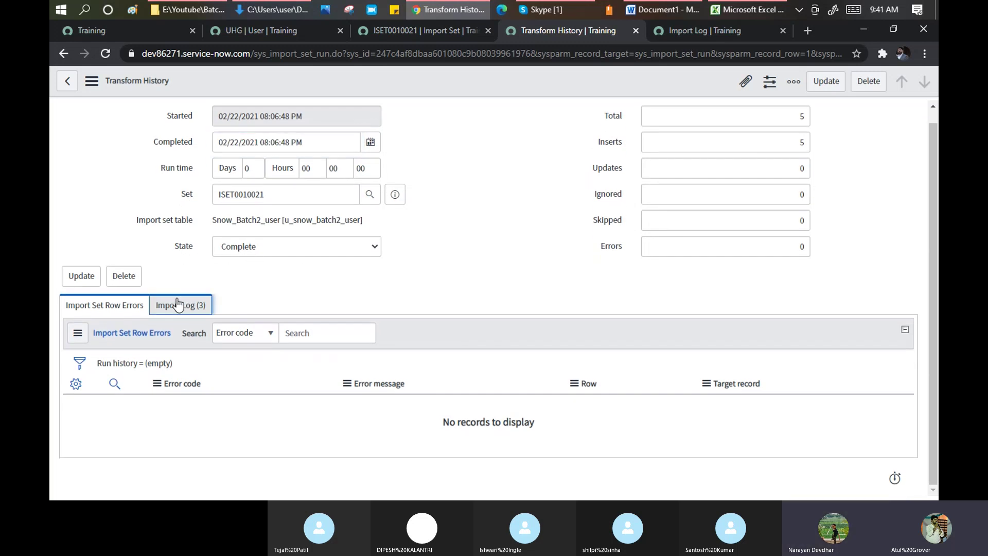
{"action": "scroll", "coordinate": [366, 288], "scroll_direction": "down", "scroll_amount": 2}
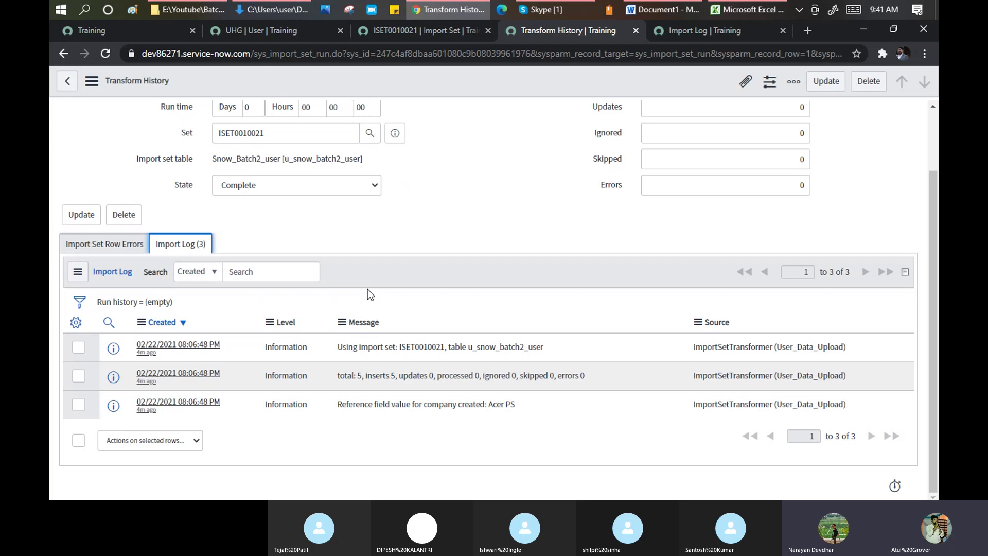
{"action": "left_click", "coordinate": [286, 348]}
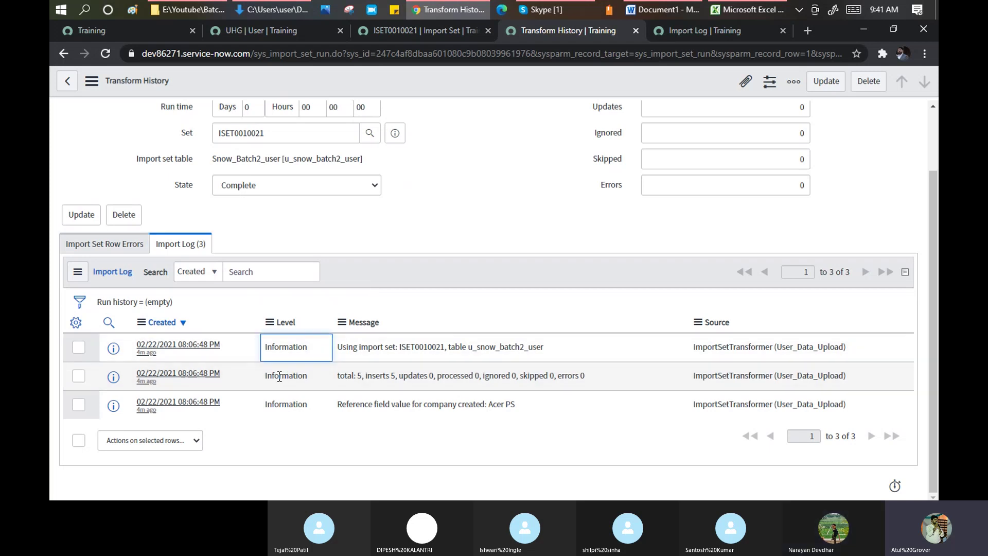
{"action": "left_click", "coordinate": [279, 376]}
{"action": "left_click", "coordinate": [279, 402]}
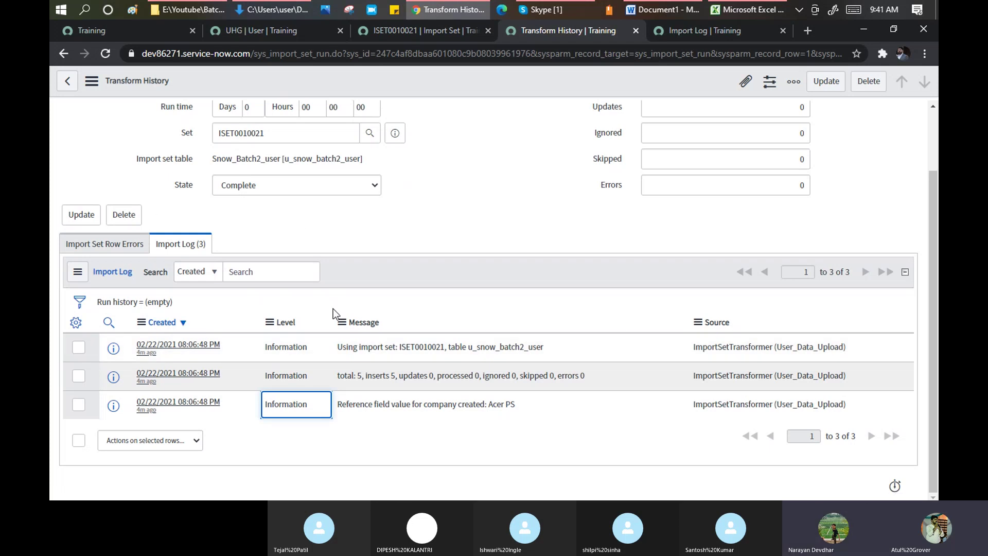
- Open the log entry 'Reference field value for company created: Acer PS'
{"action": "left_click_drag", "start_coordinate": [550, 348], "coordinate": [339, 356]}
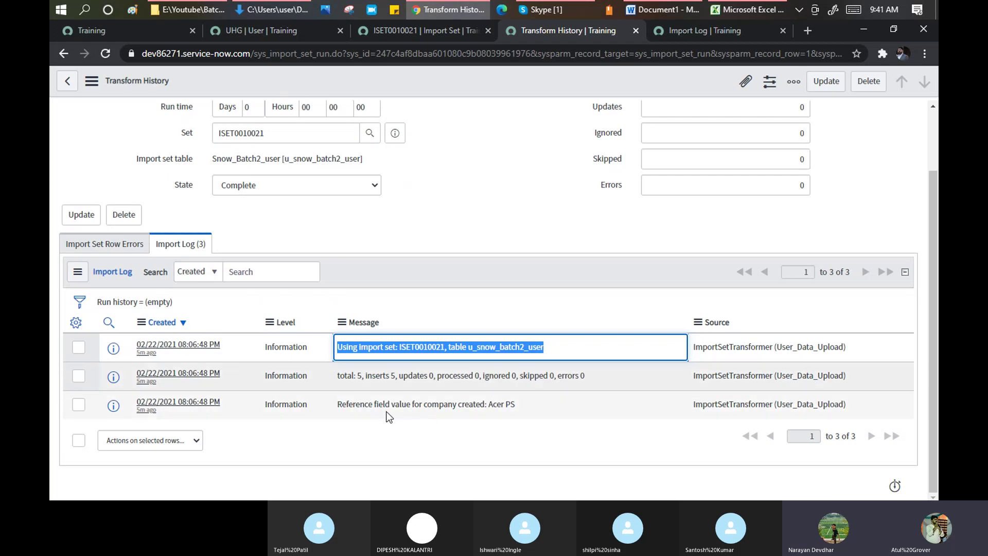
{"action": "left_click", "coordinate": [339, 409]}
{"action": "left_click_drag", "start_coordinate": [338, 409], "coordinate": [487, 407]}
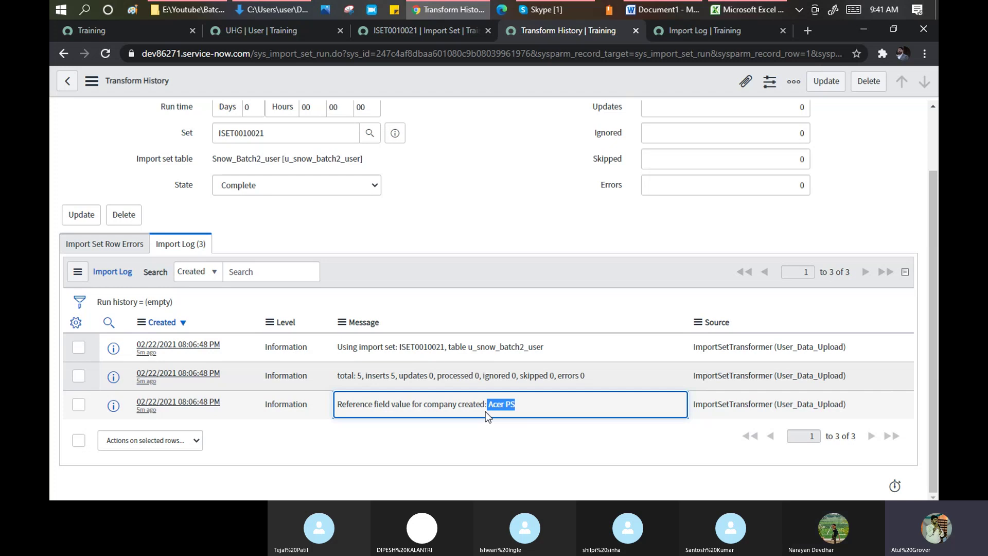
{"action": "left_click", "coordinate": [176, 408]}
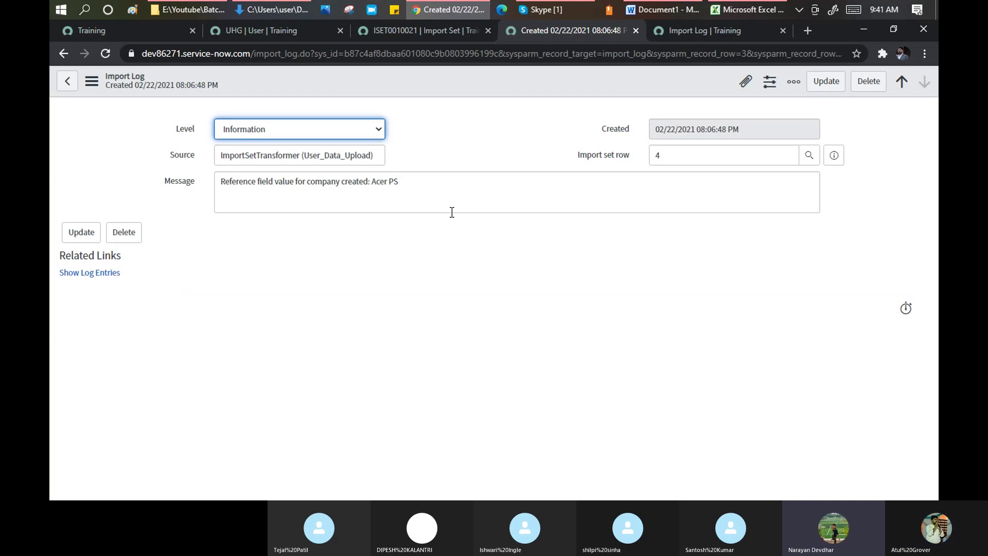
- Show the log entries, view today's Import Log list, then switch to the Excel user sheet
{"action": "left_click", "coordinate": [91, 274]}
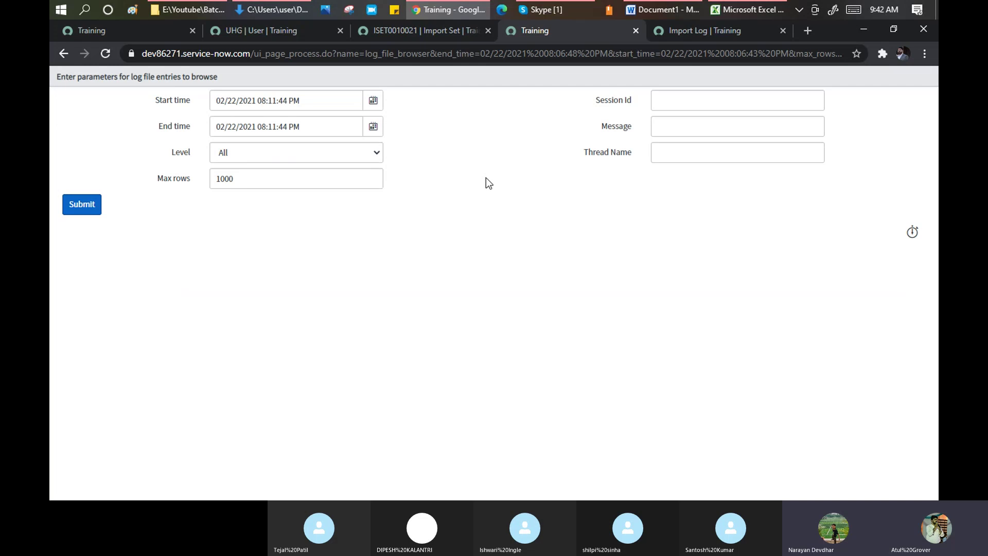
{"action": "left_click", "coordinate": [714, 33]}
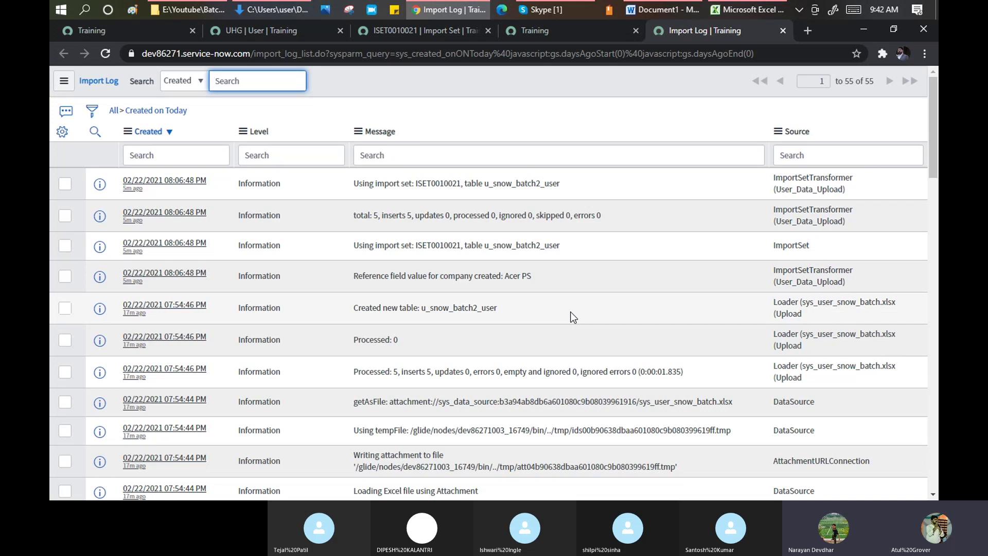
{"action": "mouse_move", "coordinate": [737, 14]}
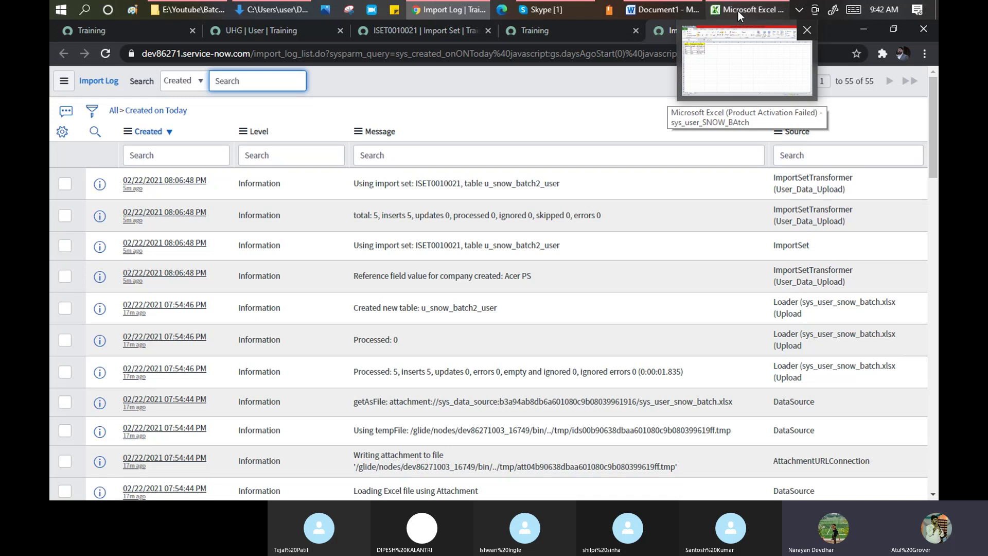
{"action": "left_click", "coordinate": [738, 10]}
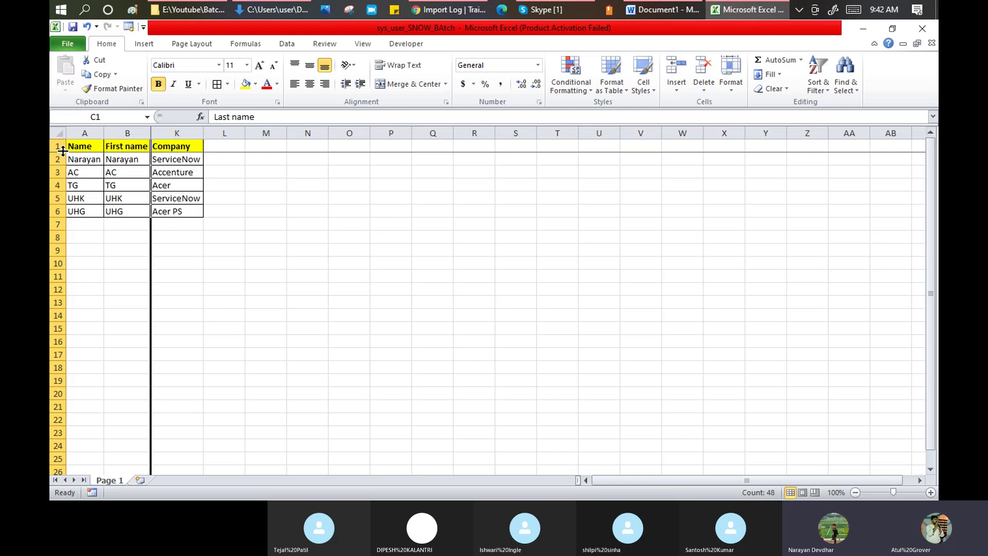
- Select the Excel header row (Name, First name, Company), then return to the ServiceNow import log
{"action": "left_click", "coordinate": [55, 146]}
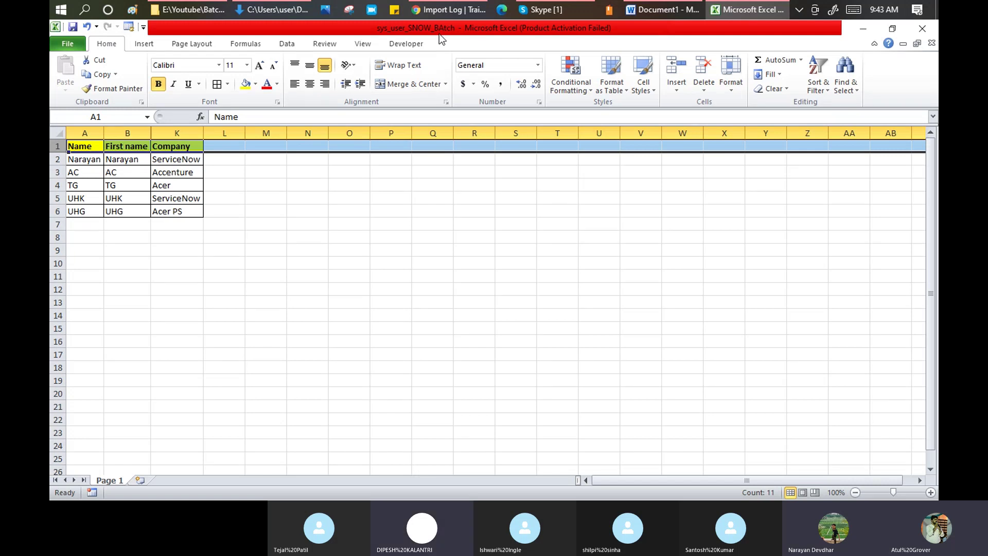
{"action": "left_click", "coordinate": [445, 10]}
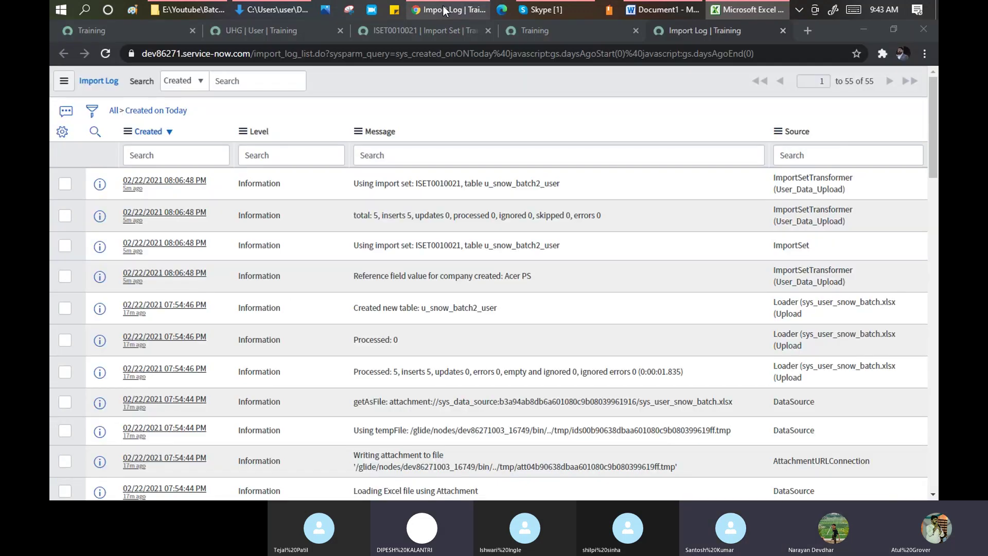
- Leave the UHG user record and discard its unsaved company change
{"action": "left_click", "coordinate": [258, 31]}
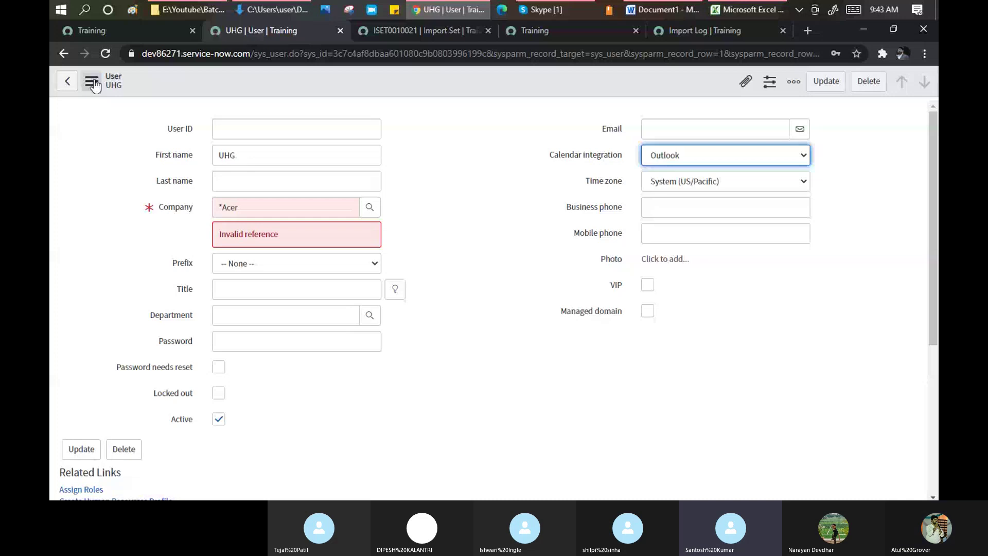
{"action": "left_click", "coordinate": [66, 81]}
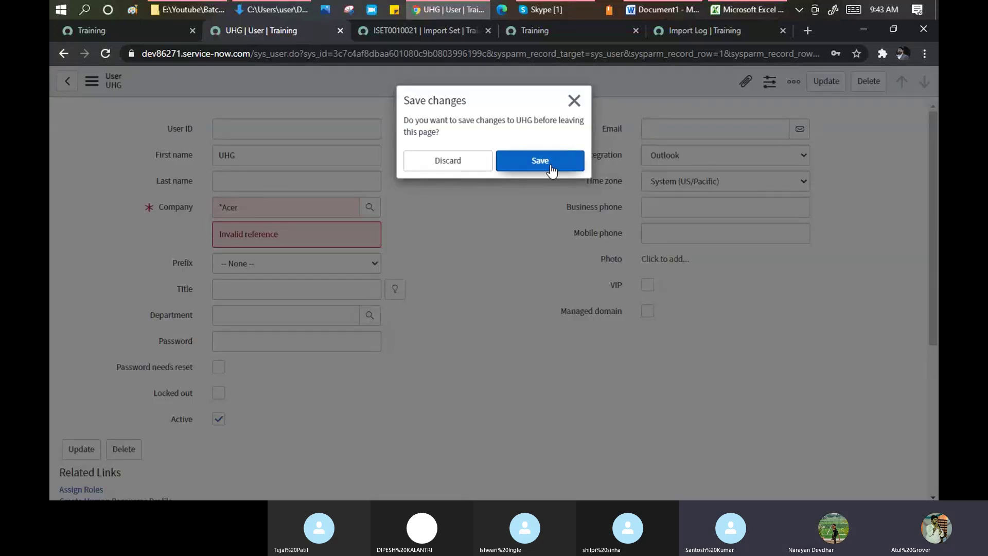
{"action": "left_click", "coordinate": [472, 157]}
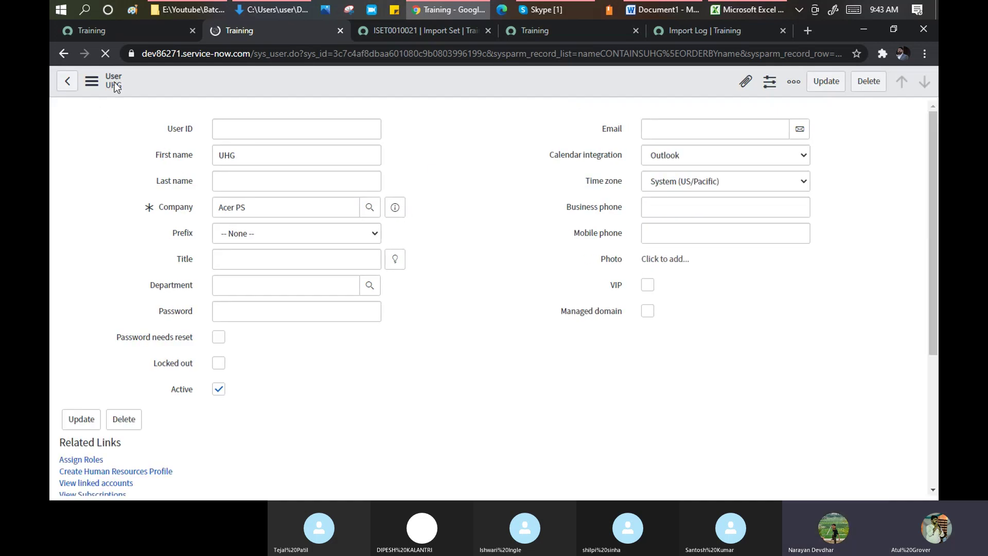
- Check the import progress page, then bring the Skype ServiceNow Training Batch2 call to the front
{"action": "left_click", "coordinate": [126, 32]}
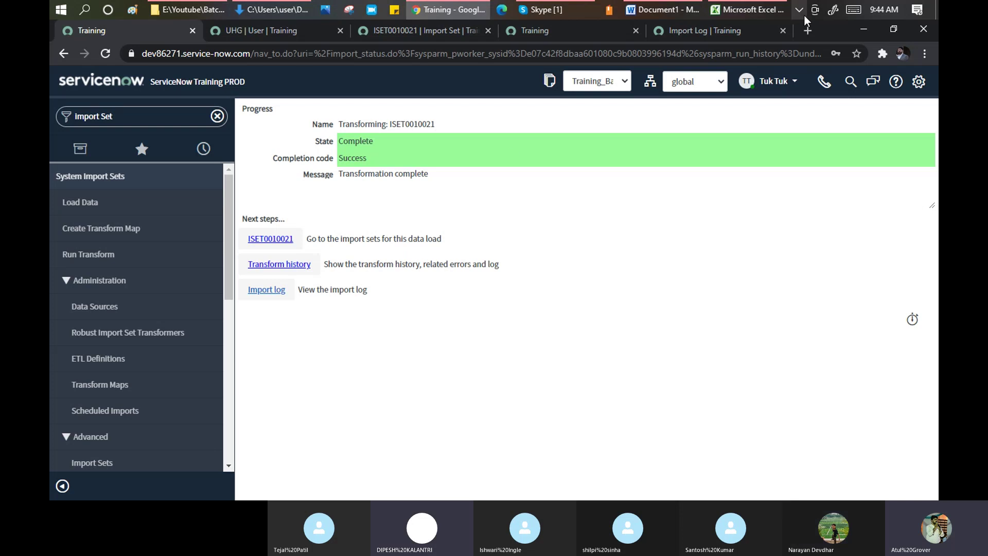
{"action": "left_click", "coordinate": [748, 10]}
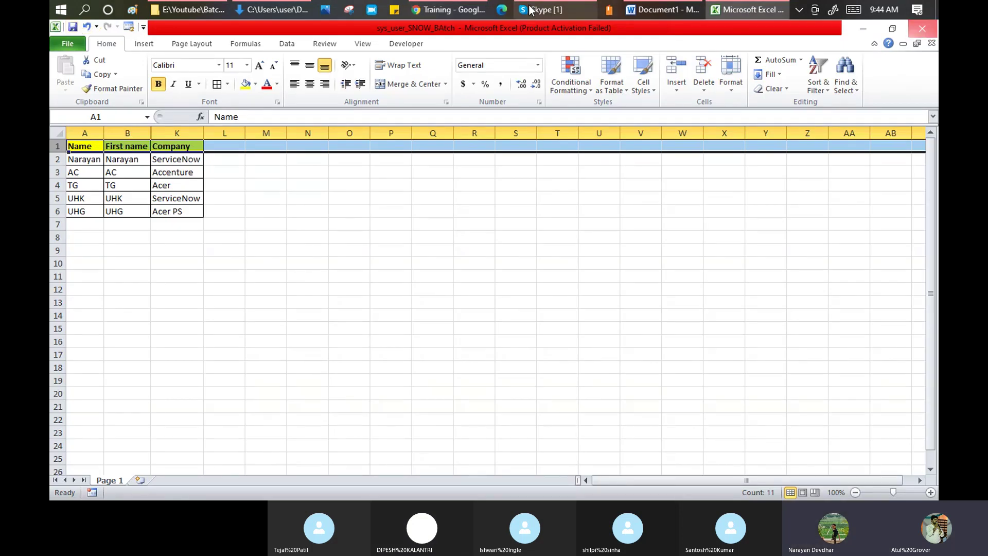
{"action": "mouse_move", "coordinate": [559, 12]}
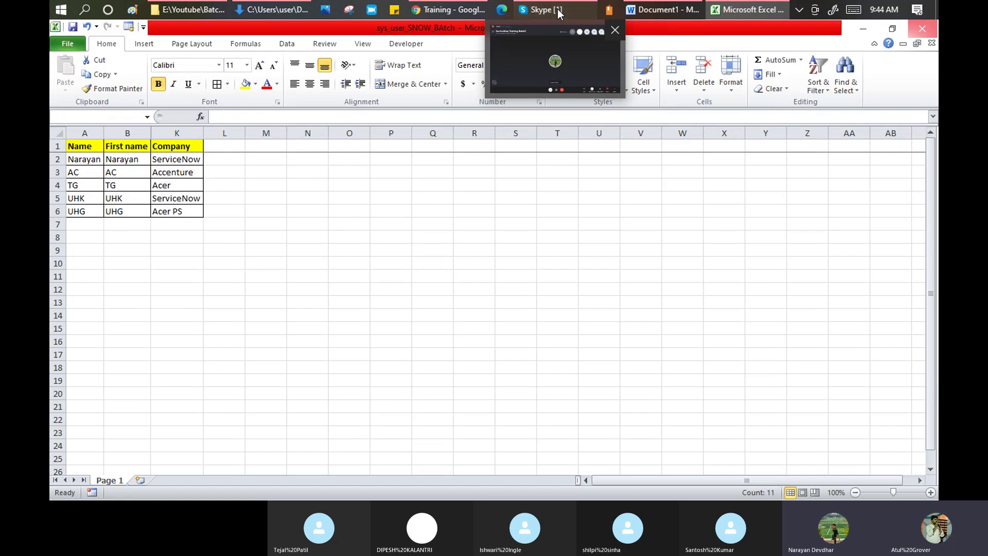
{"action": "left_click", "coordinate": [559, 12]}
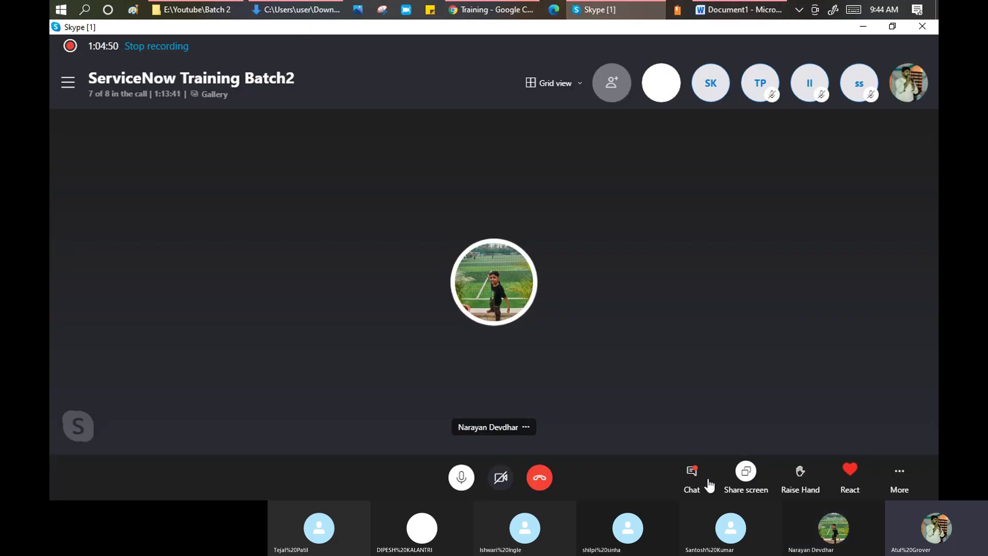
- Share sys_user_SNOW_BAtch from Downloads in the Skype call chat, then close the chat panel
{"action": "left_click", "coordinate": [690, 476]}
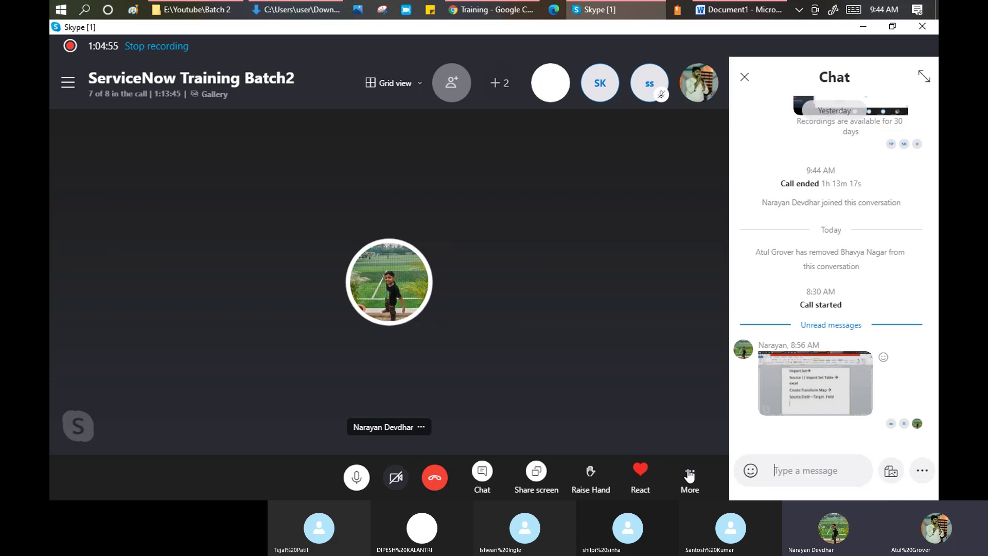
{"action": "left_click", "coordinate": [893, 475]}
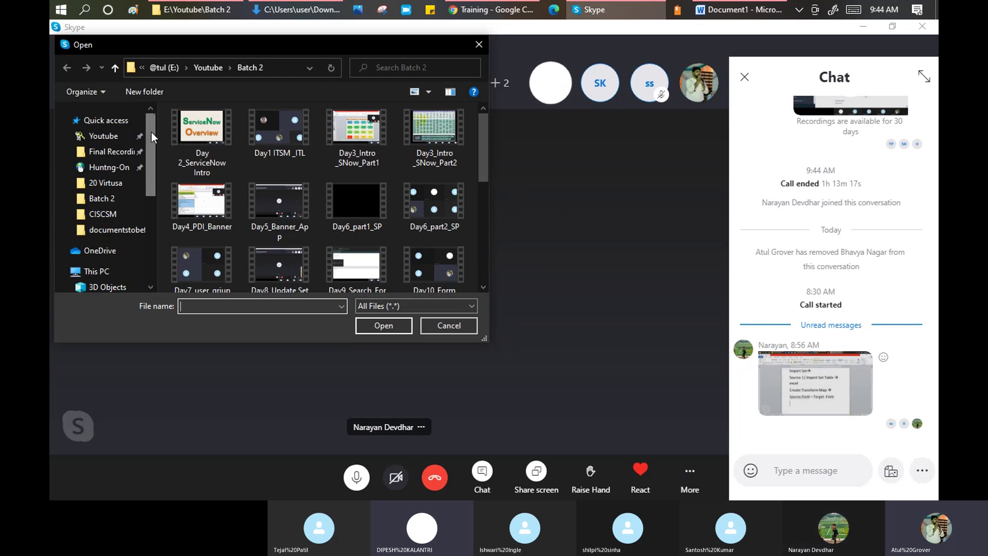
{"action": "scroll", "coordinate": [107, 242], "scroll_direction": "down", "scroll_amount": 4}
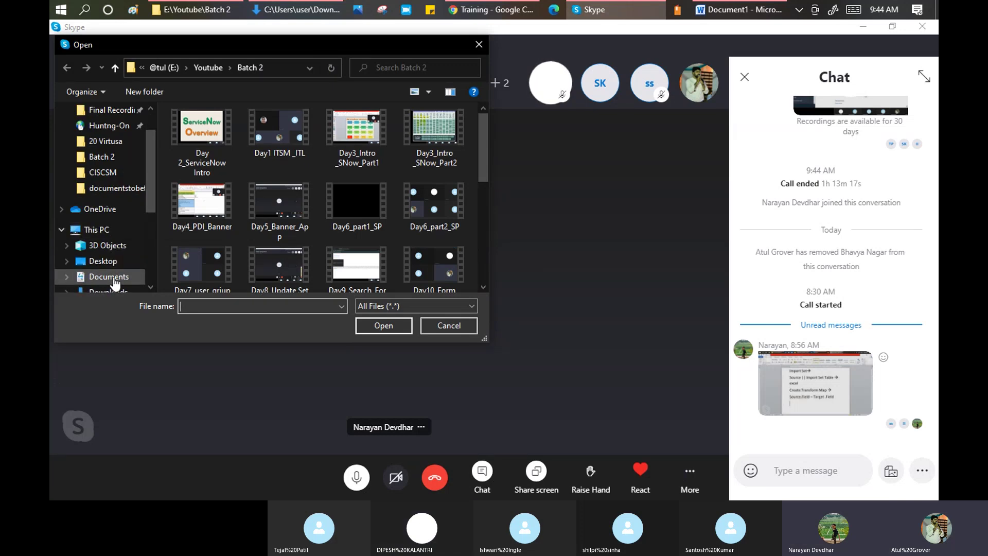
{"action": "left_click", "coordinate": [109, 261]}
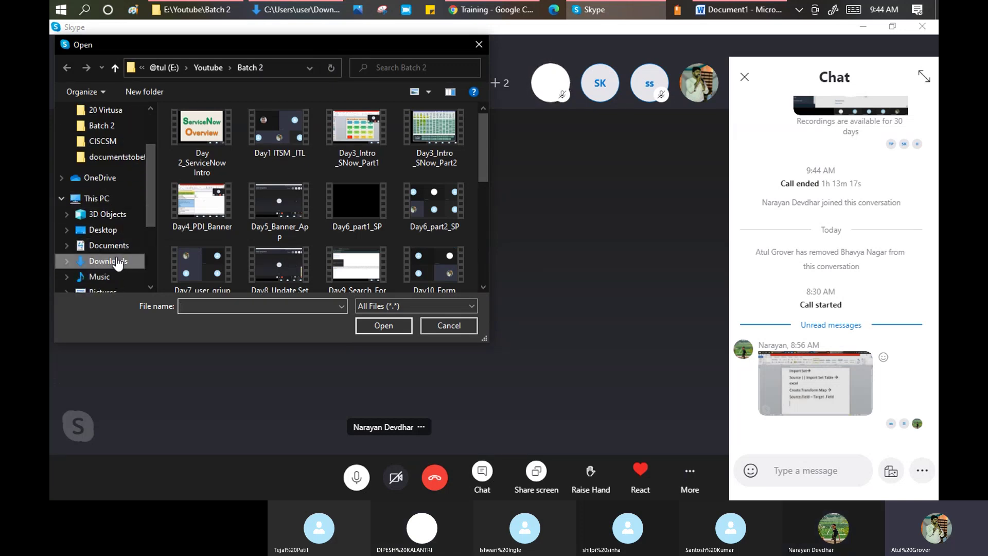
{"action": "left_click", "coordinate": [192, 149]}
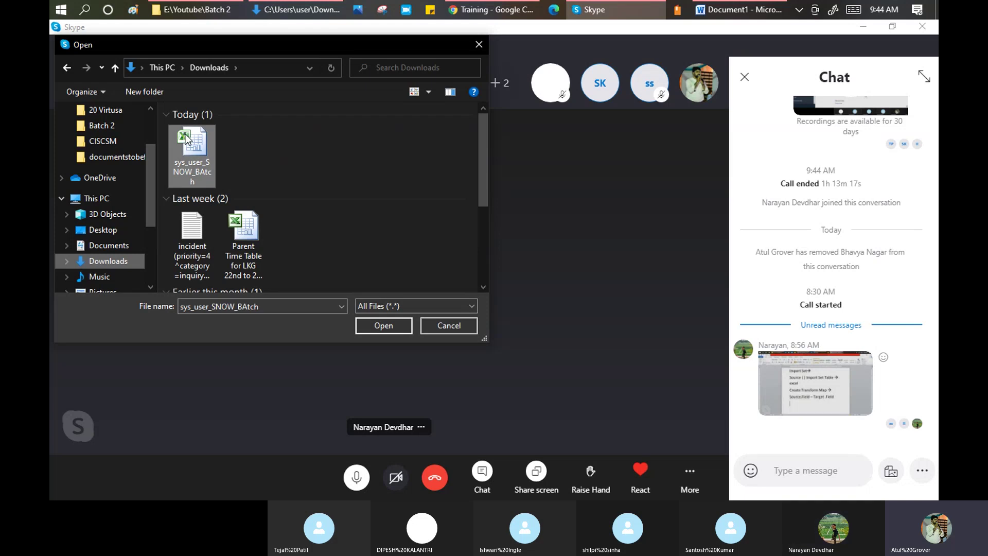
{"action": "left_click", "coordinate": [384, 325]}
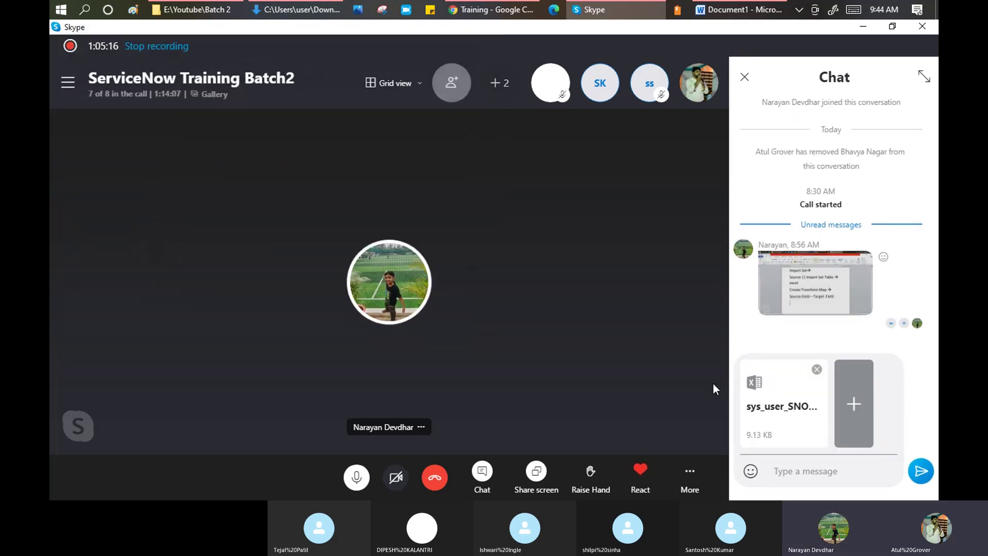
{"action": "left_click", "coordinate": [752, 76]}
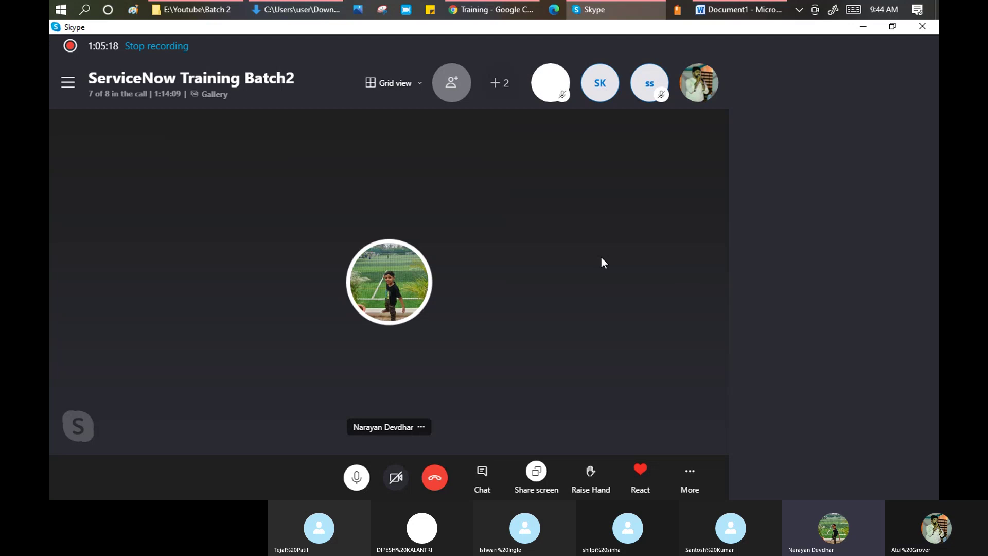